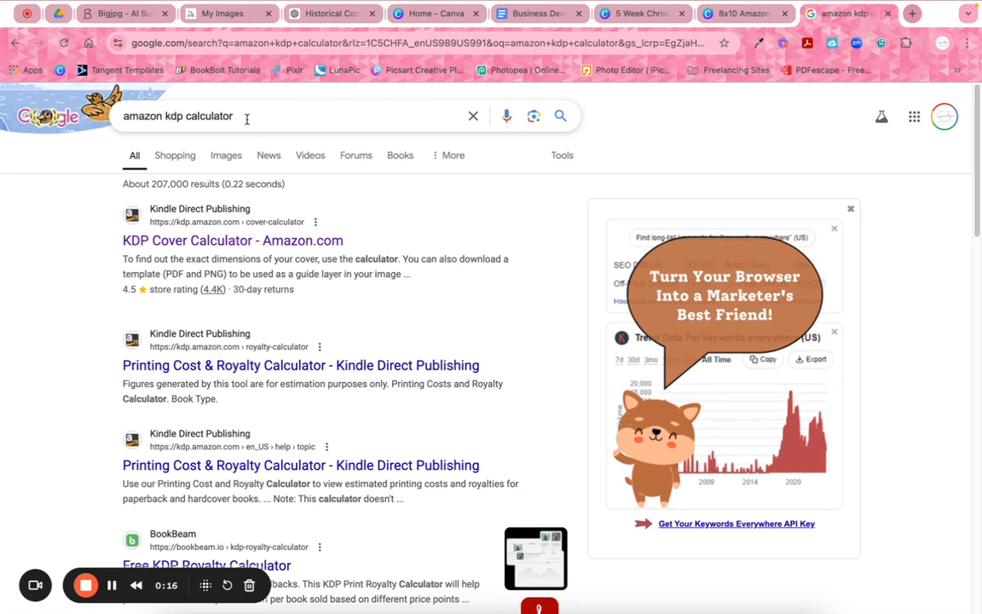
- Open the KDP Cover Calculator and choose Paperback binding, a Black & white interior and White paper
left_click(269, 243)
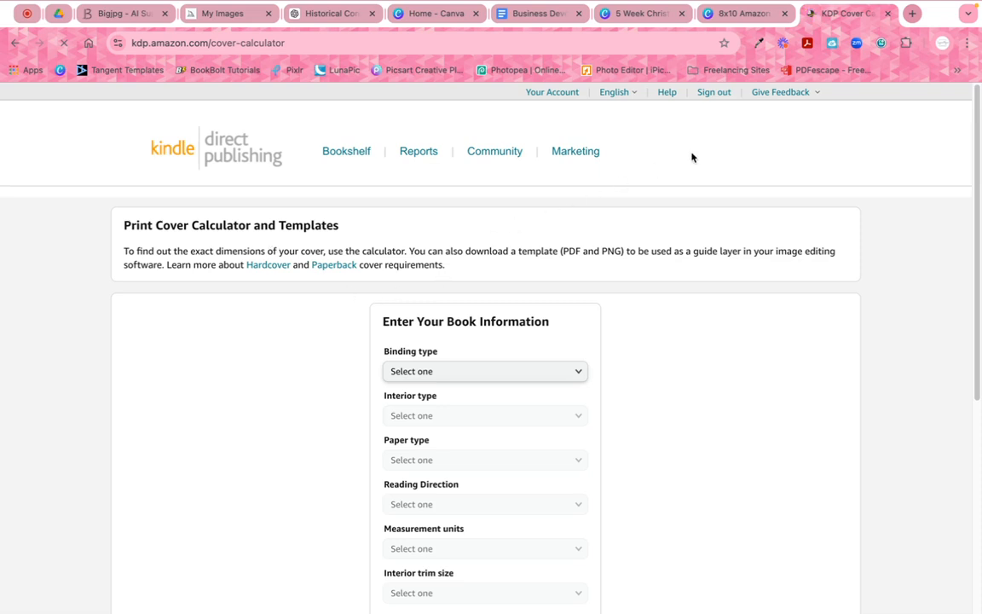
scroll(717, 217, "down", 1)
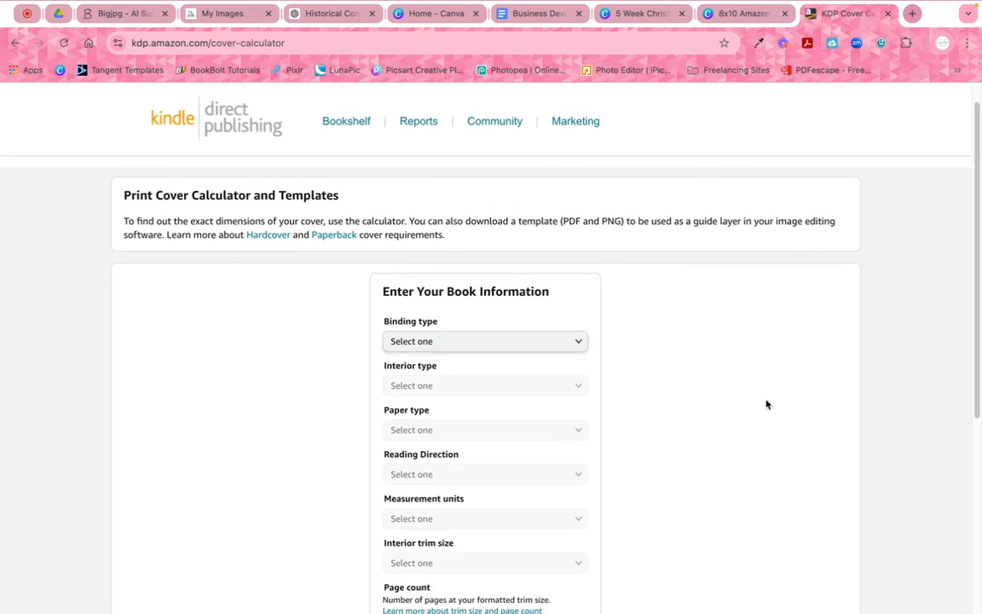
scroll(752, 432, "down", 2)
left_click(576, 277)
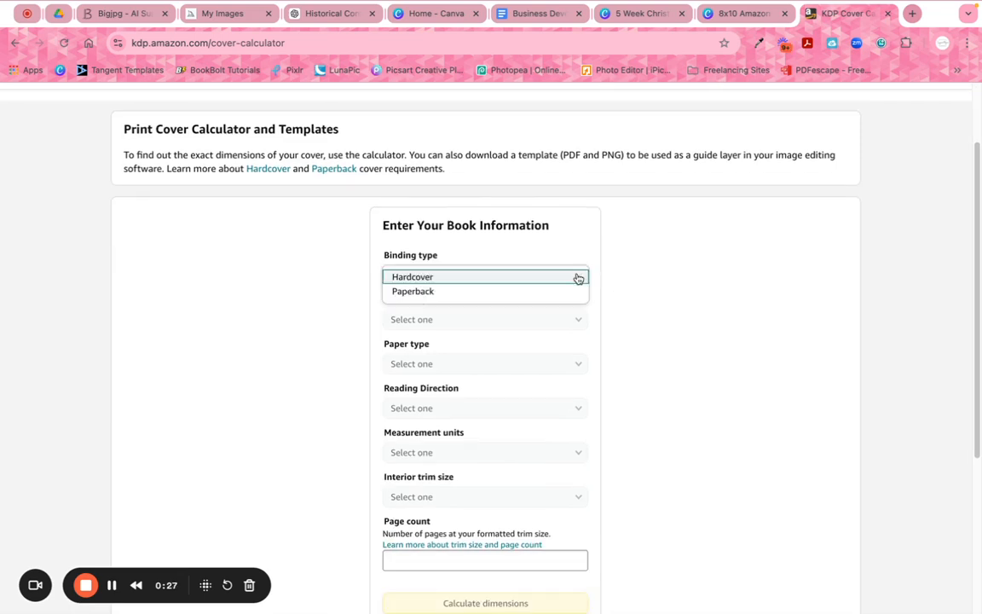
left_click(459, 291)
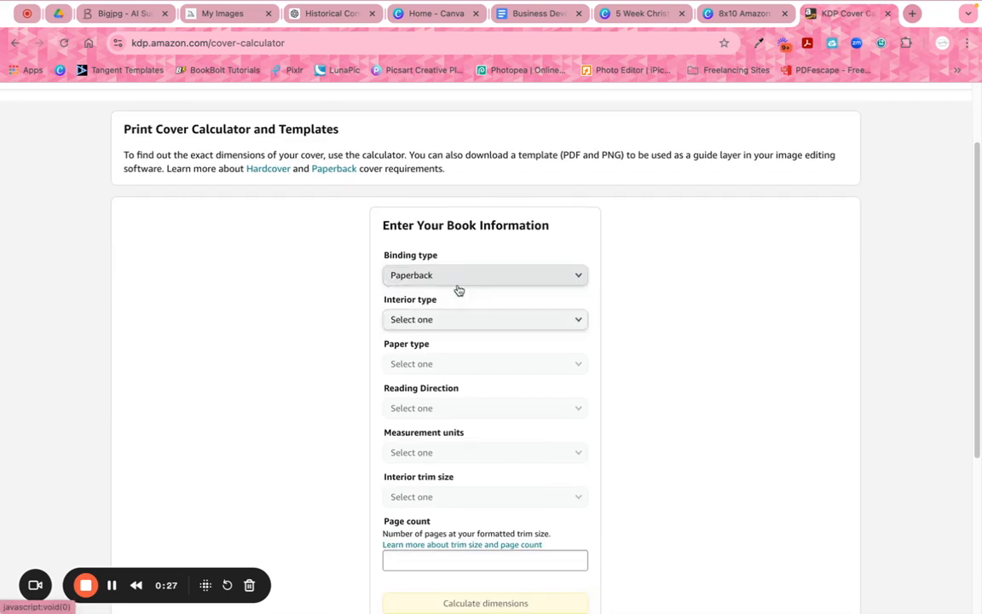
left_click(579, 319)
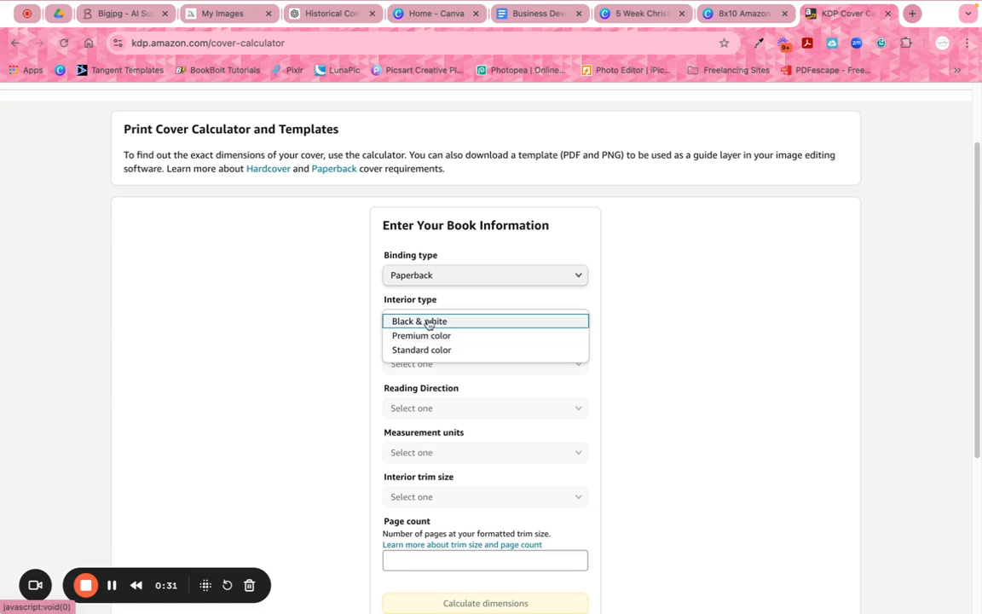
left_click(429, 322)
left_click(576, 366)
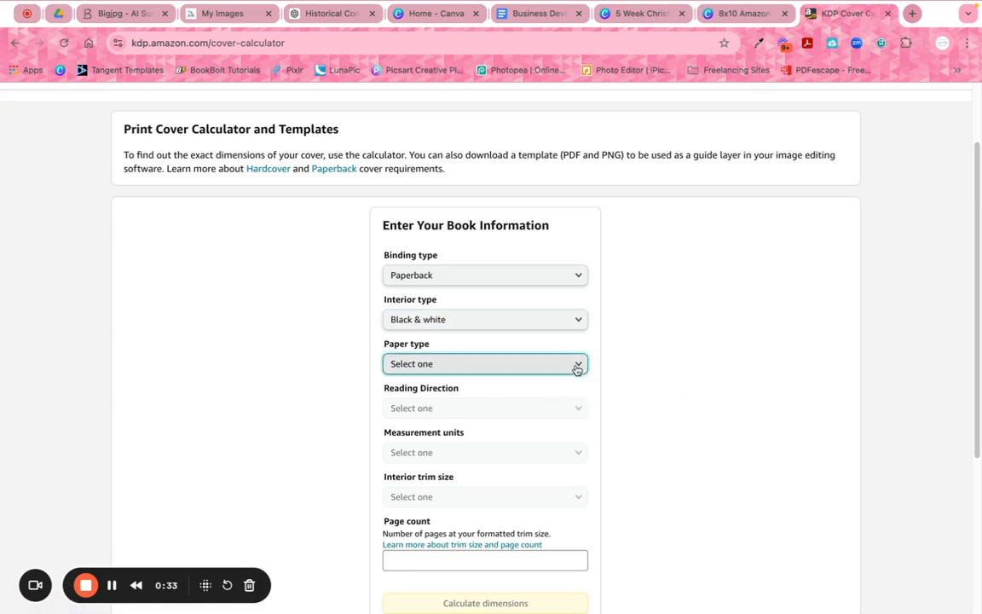
left_click(420, 381)
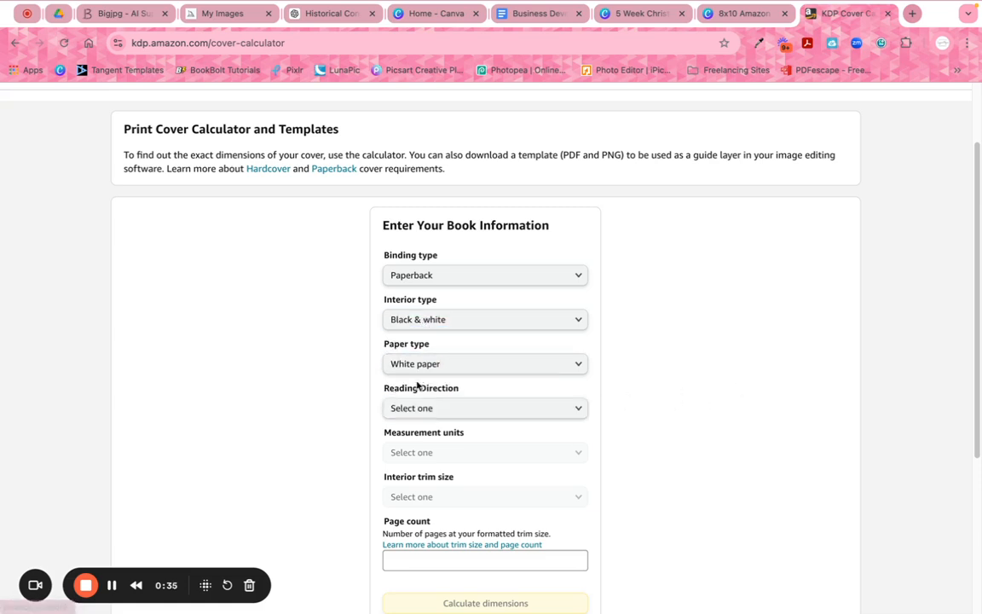
- Set the book's reading direction to Left to Right, measurement units to Inches and interior trim size to 8 x 10 in
left_click(495, 412)
left_click(444, 413)
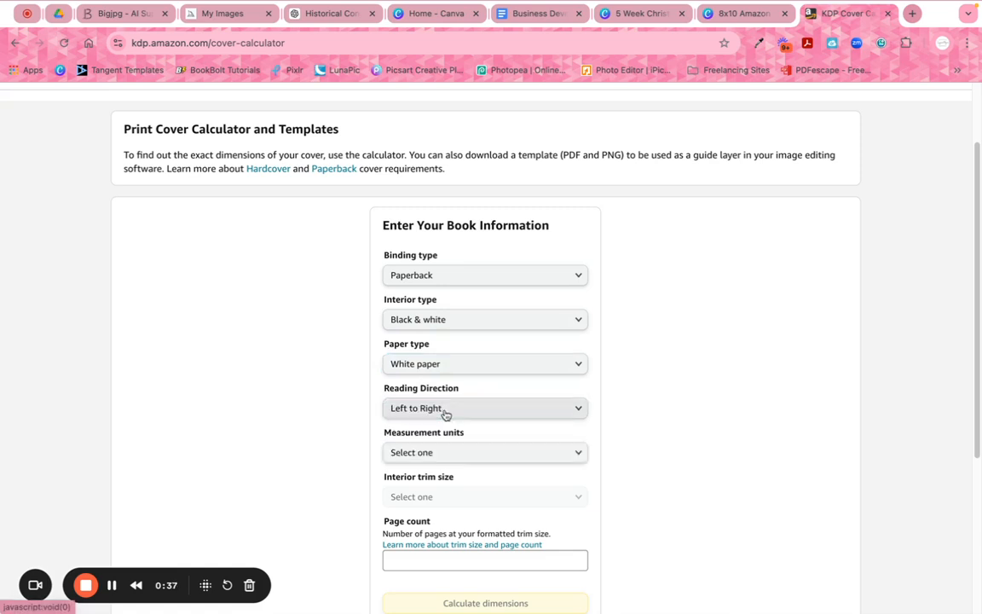
left_click(562, 453)
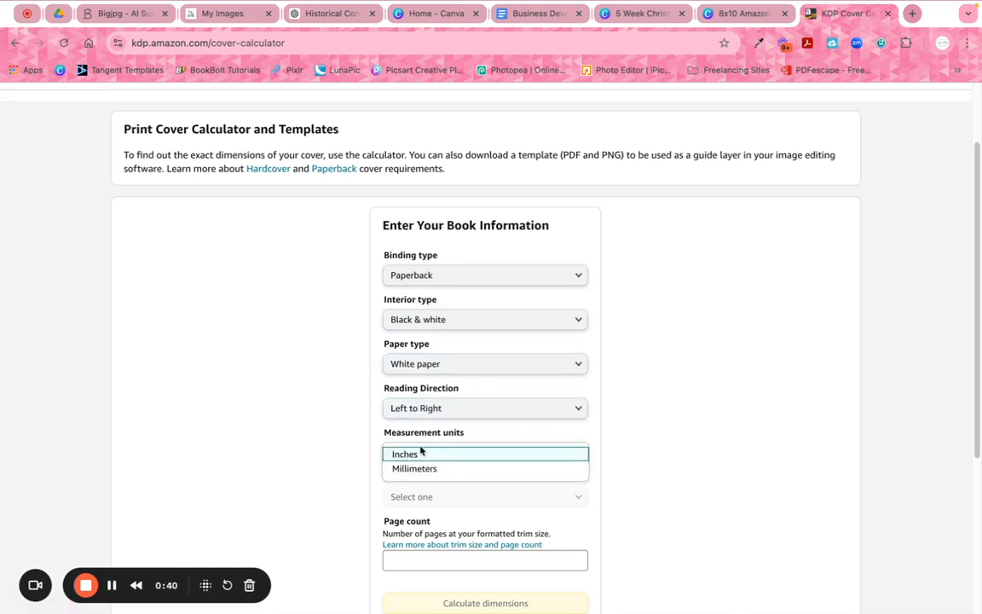
left_click(416, 455)
left_click(565, 502)
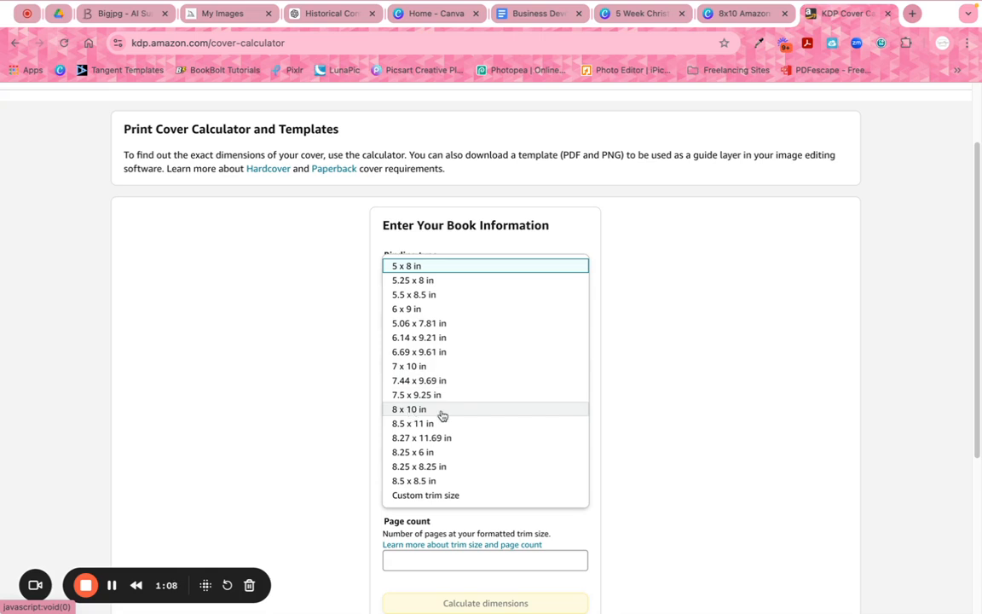
left_click(443, 413)
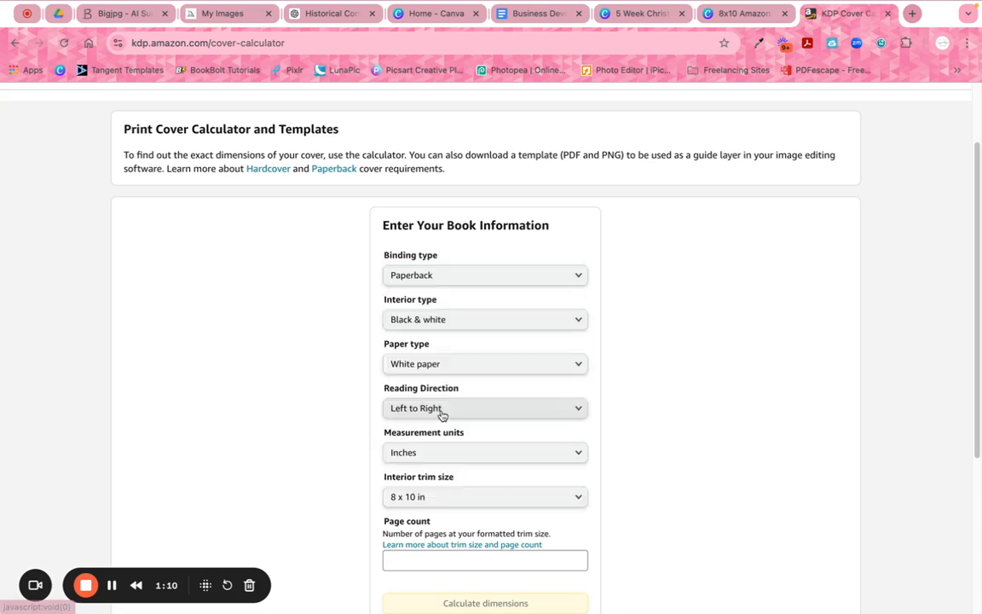
- Set the page count to 100 and calculate the cover dimensions
scroll(647, 456, "down", 3)
left_click(529, 431)
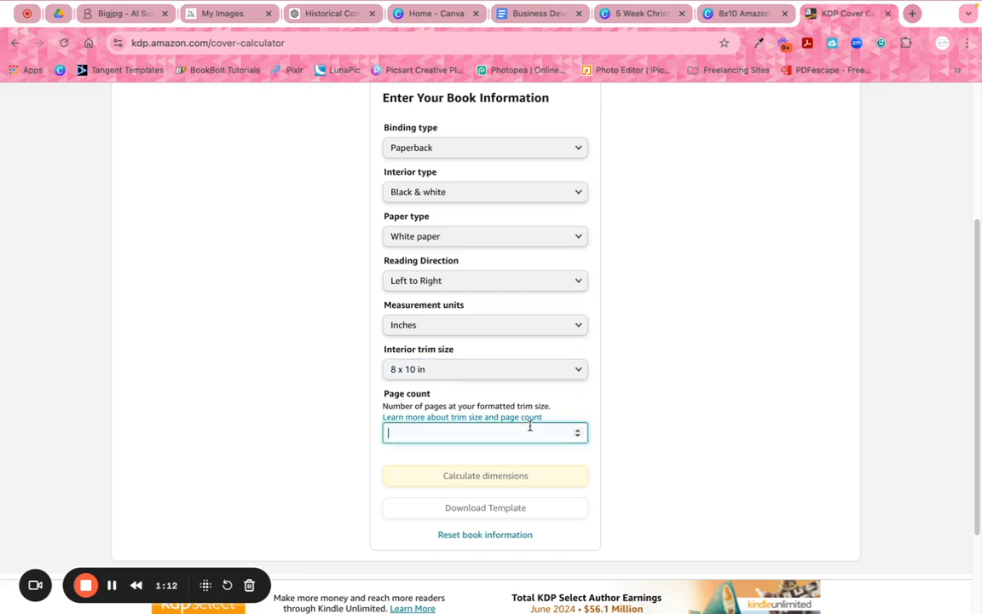
type("100")
left_click(727, 442)
left_click(476, 477)
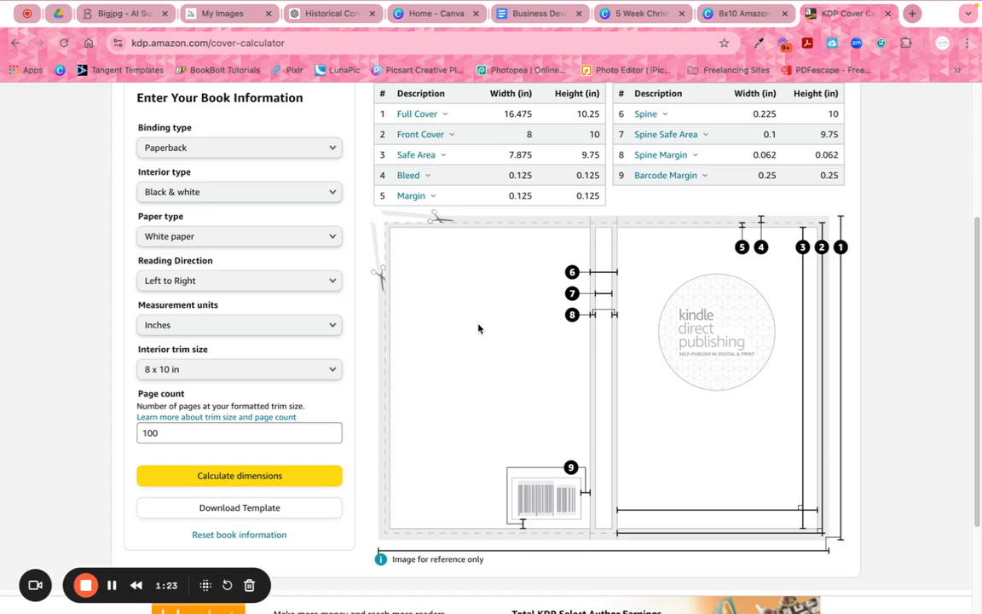
scroll(542, 289, "up", 1)
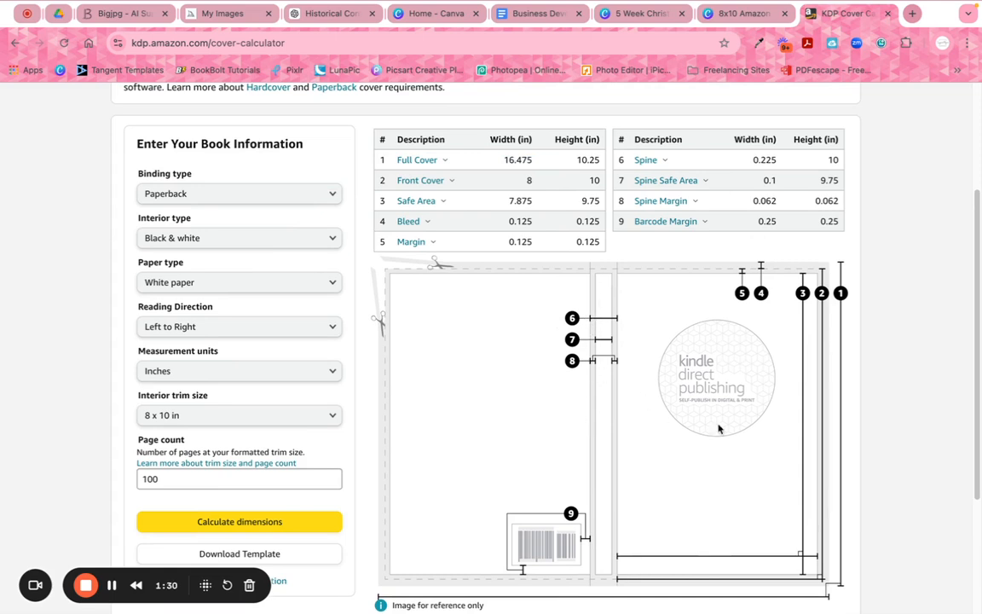
scroll(735, 453, "down", 1)
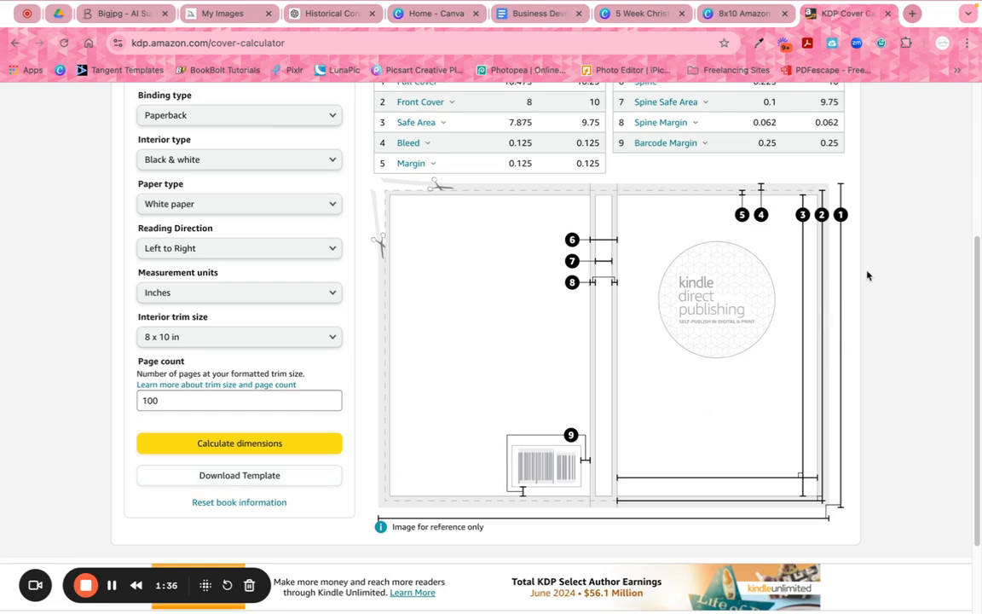
scroll(878, 256, "up", 1)
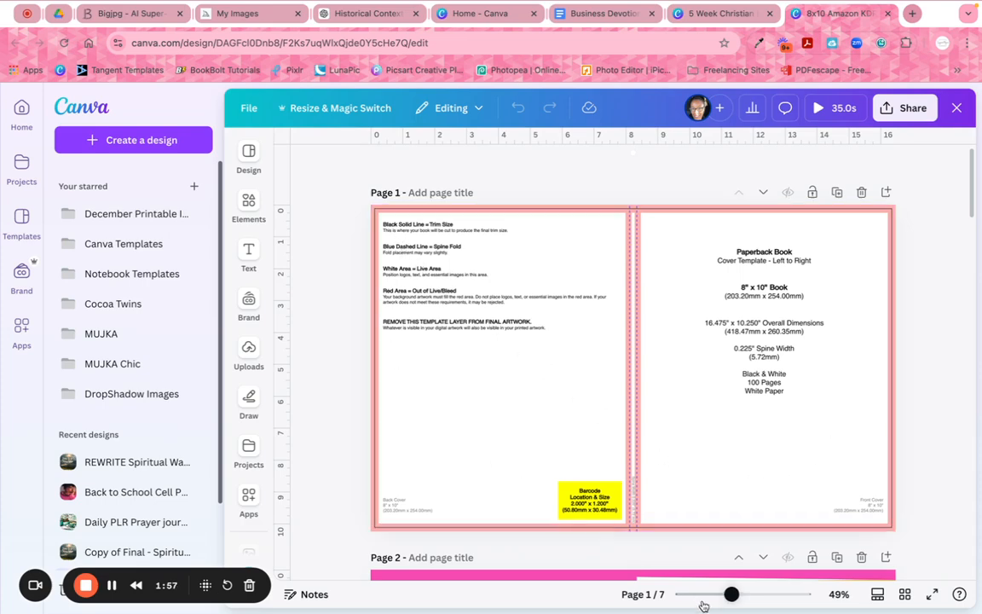
- In Canva's 8x10 Amazon KDP cover design, compare the template guide on page 1 with the covers on pages 2 and 3
left_click(731, 595)
left_click(746, 600)
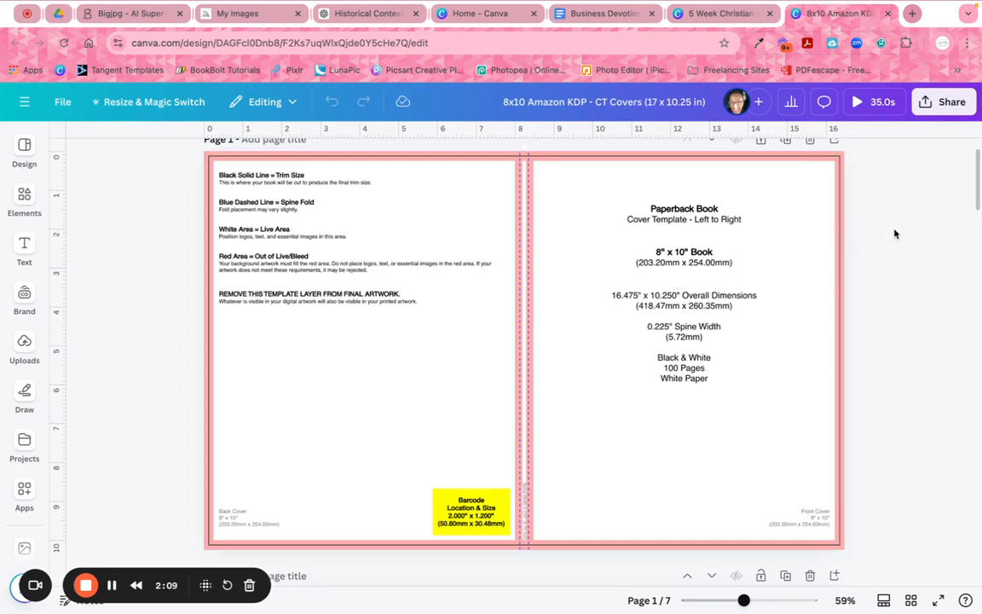
scroll(894, 232, "down", 5)
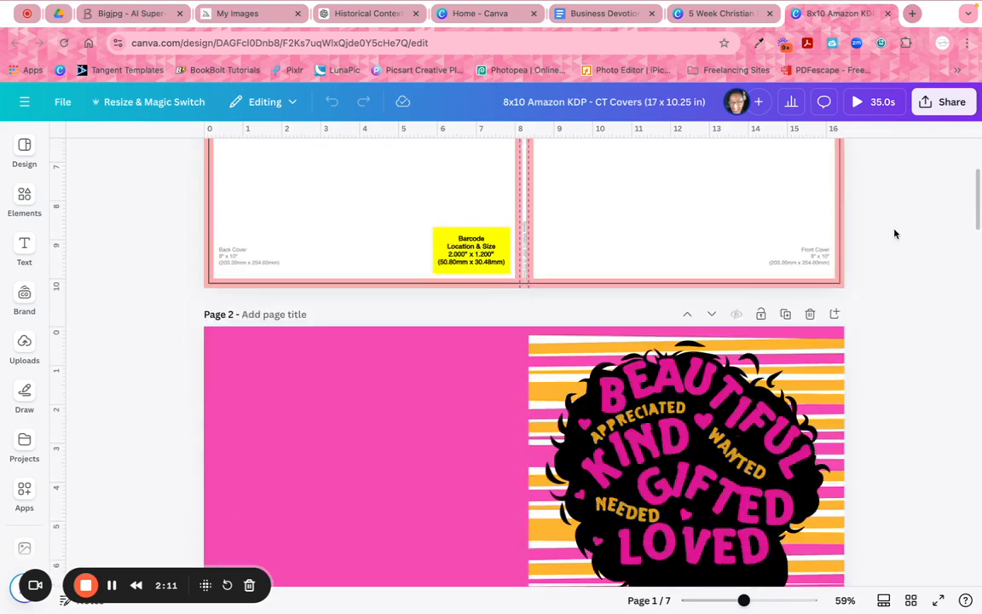
scroll(894, 232, "down", 5)
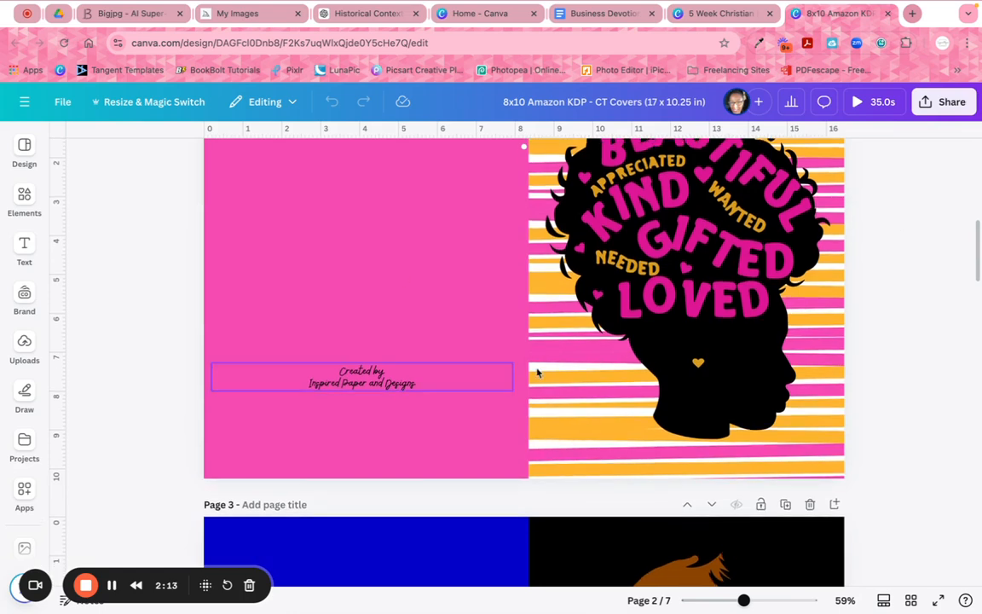
scroll(925, 227, "up", 2)
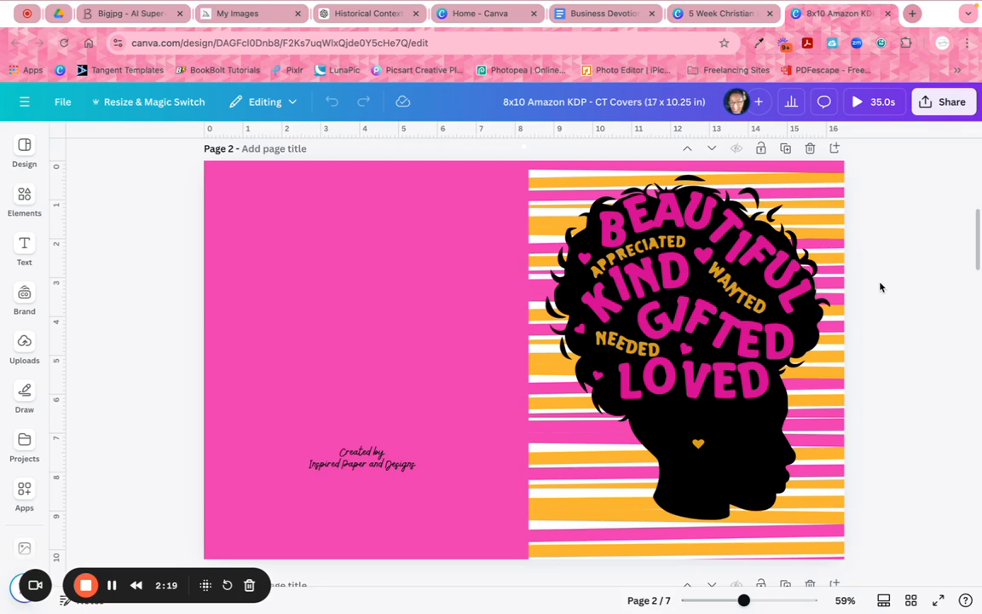
scroll(881, 287, "down", 3)
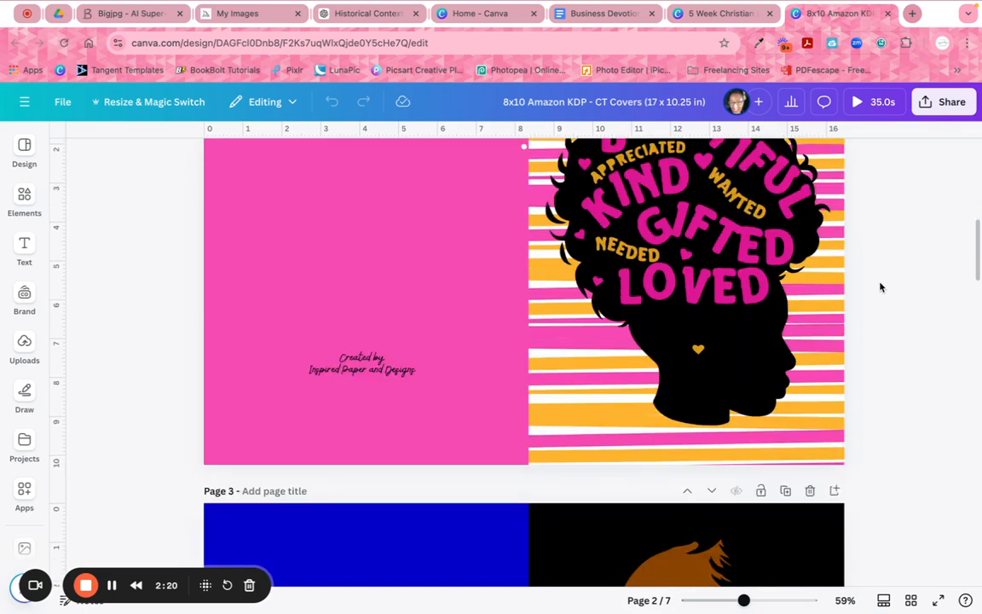
scroll(880, 287, "down", 7)
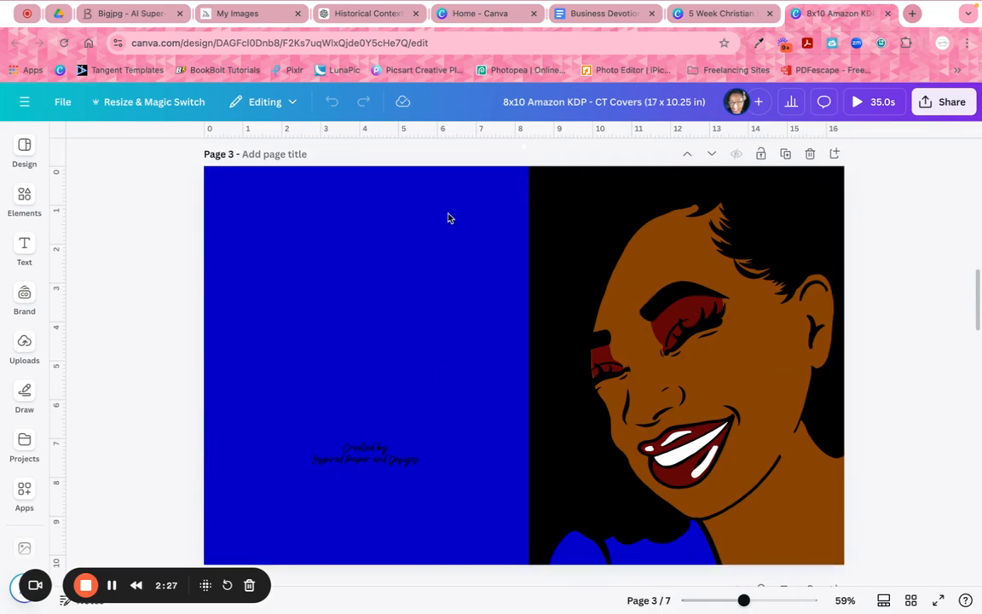
scroll(364, 260, "up", 15)
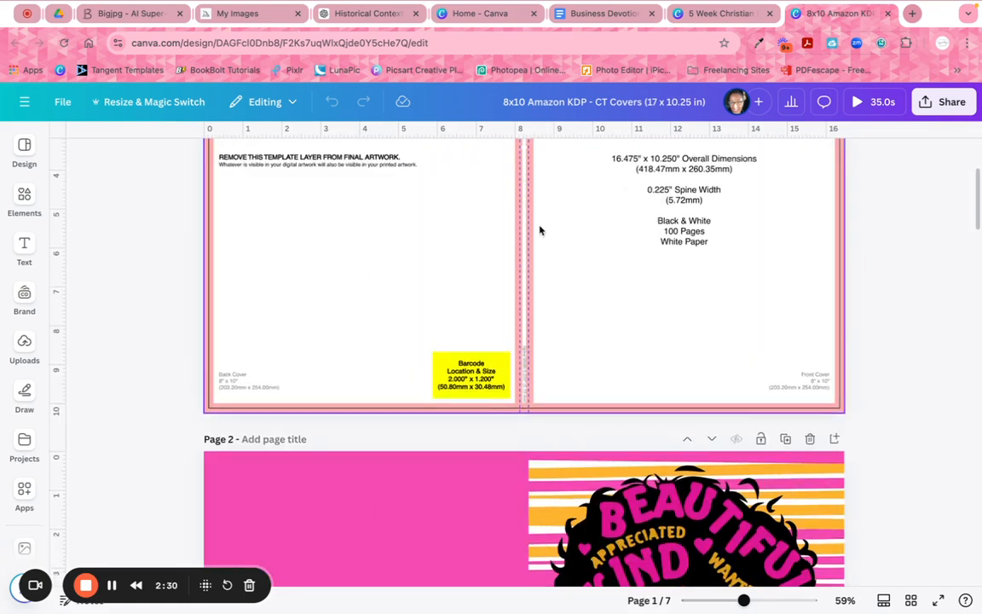
scroll(540, 228, "up", 3)
scroll(597, 247, "up", 2)
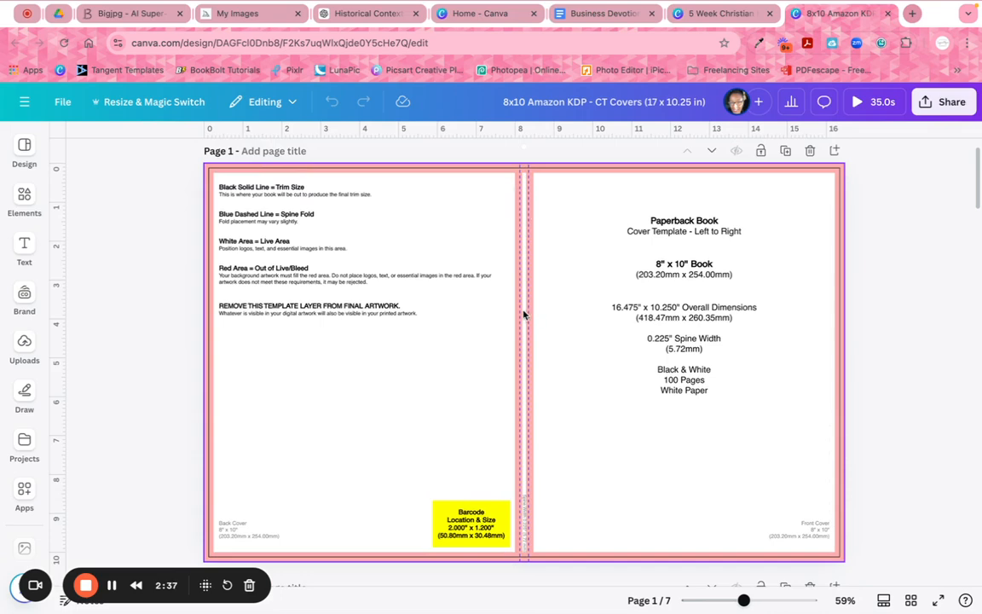
- Change the "Created by Inspired Paper and Designs" text on page 3's blue back cover to white
scroll(621, 351, "down", 10)
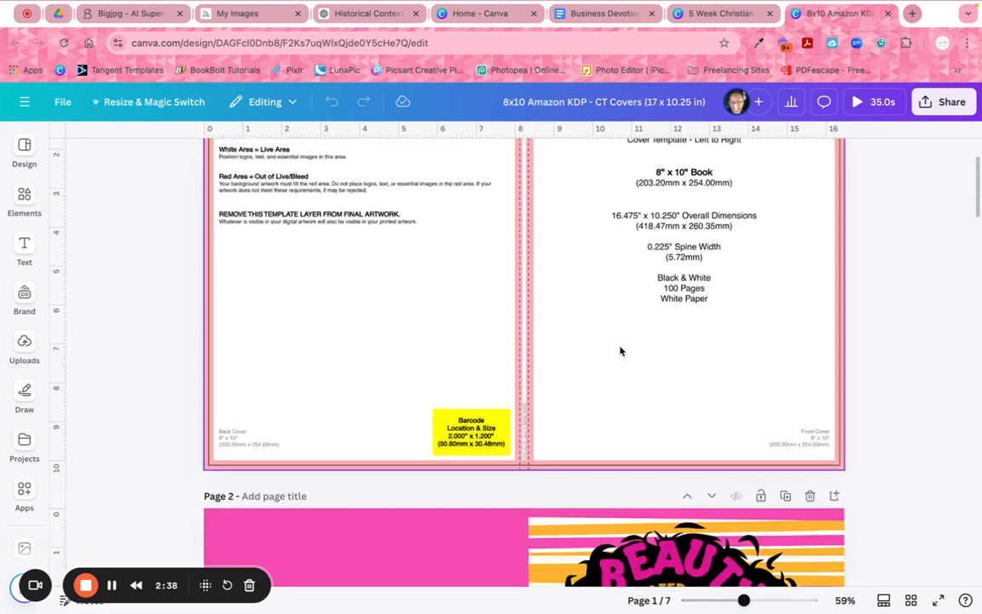
scroll(621, 350, "down", 6)
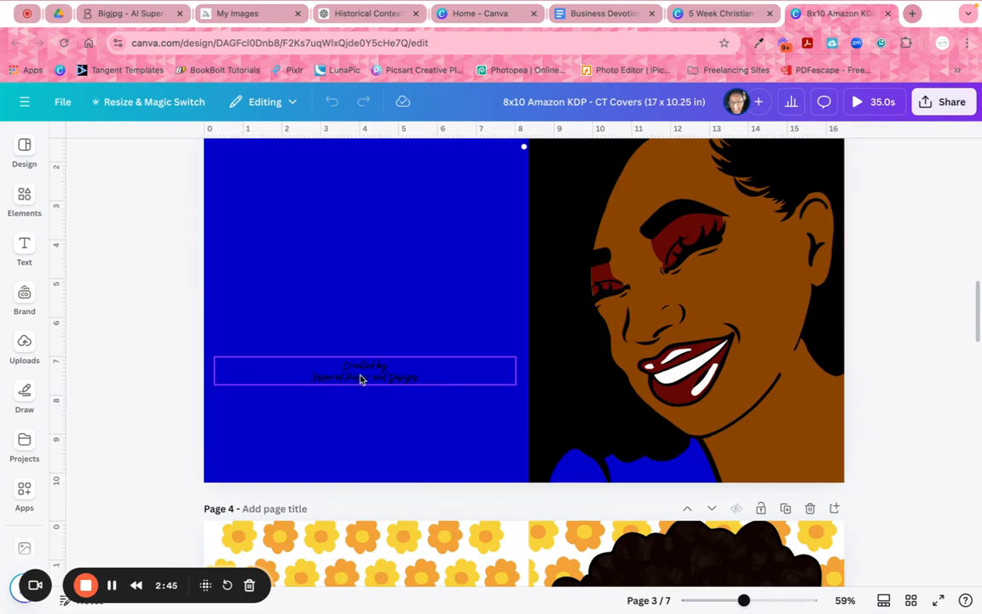
left_click(435, 377)
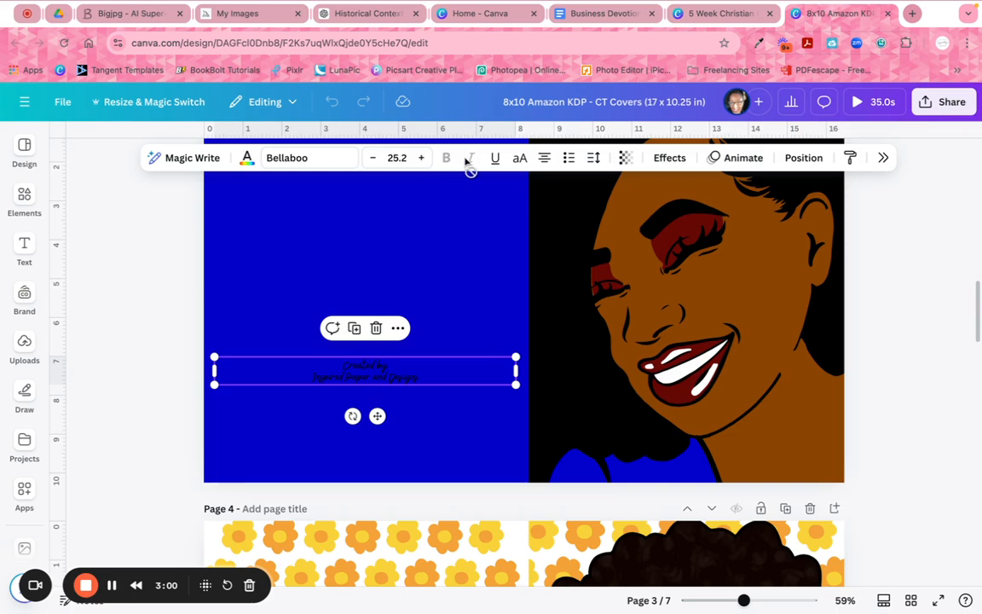
left_click(246, 159)
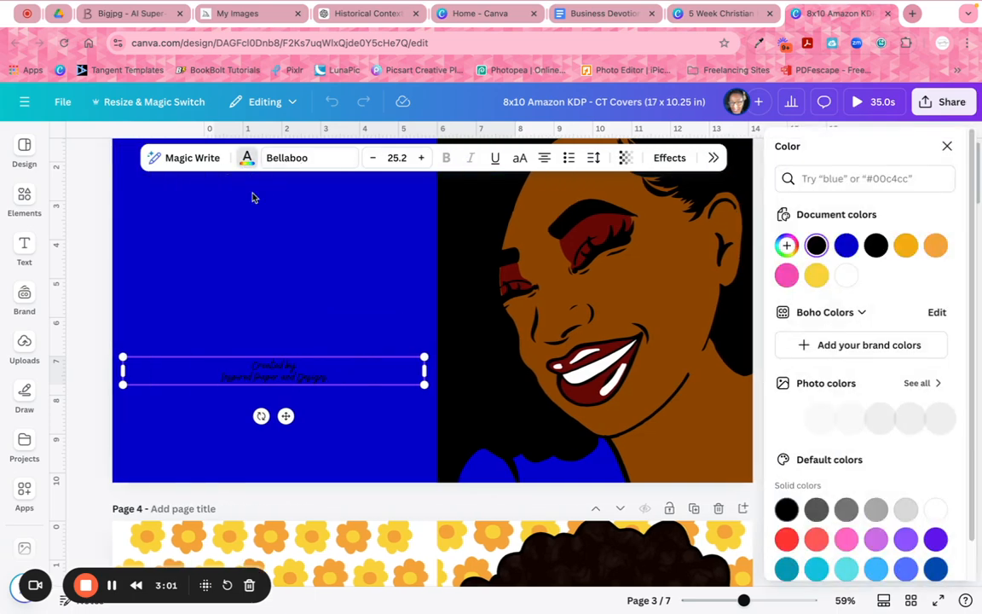
left_click(847, 275)
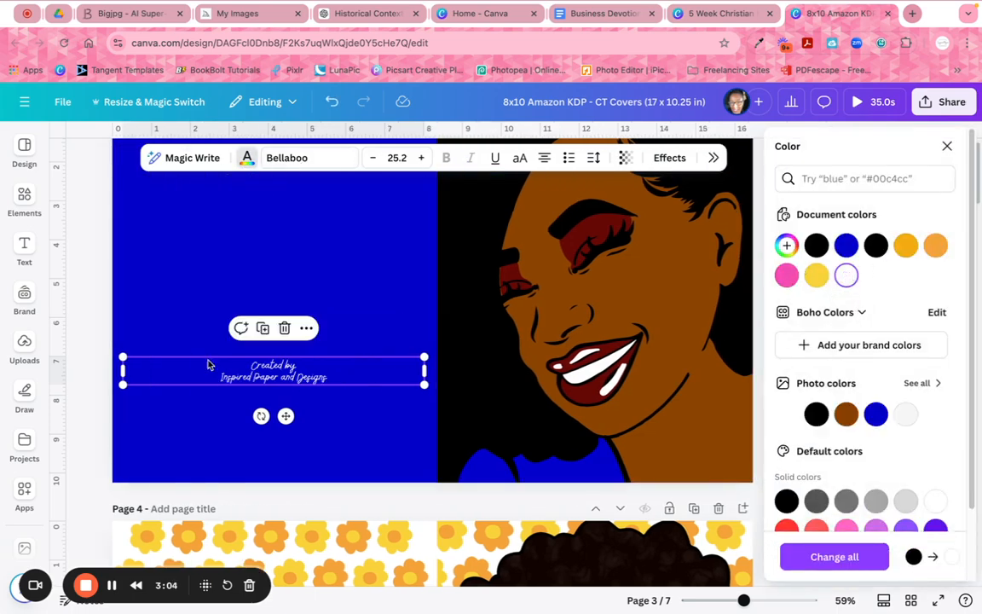
left_click(93, 292)
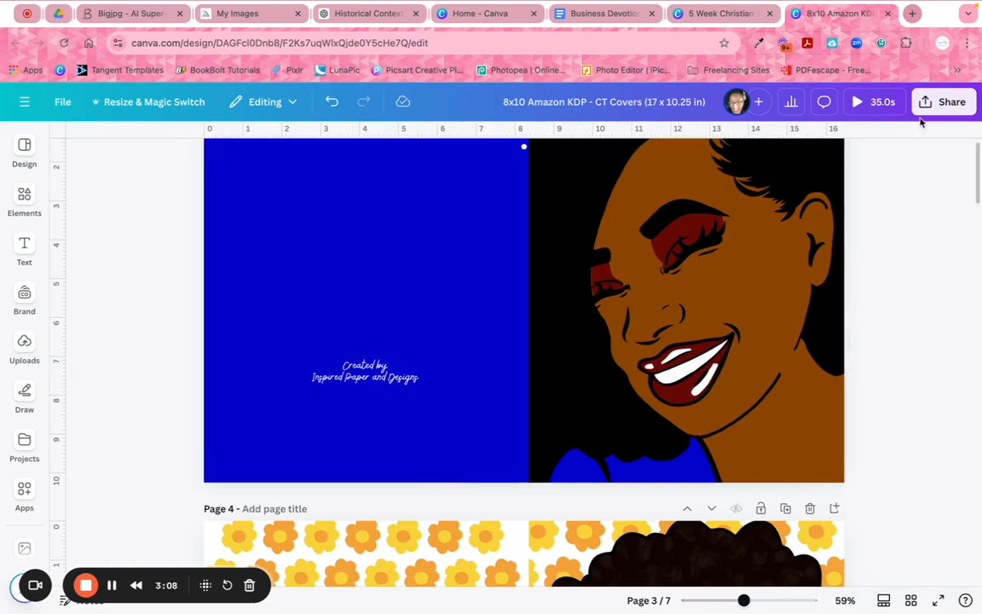
- Set the cover design's download format to PDF Print with Flatten PDF enabled
left_click(942, 101)
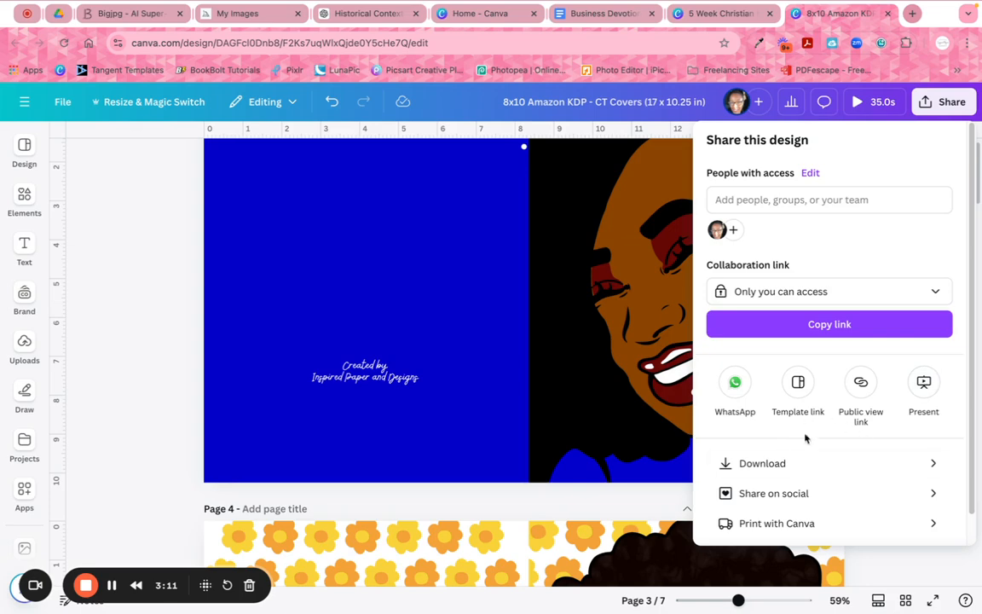
left_click(782, 464)
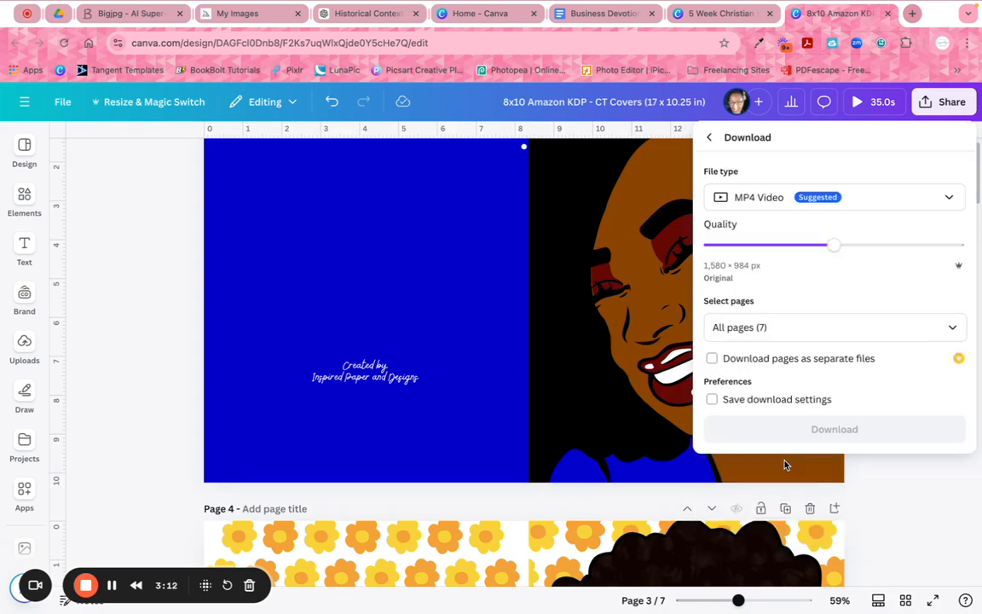
left_click(953, 197)
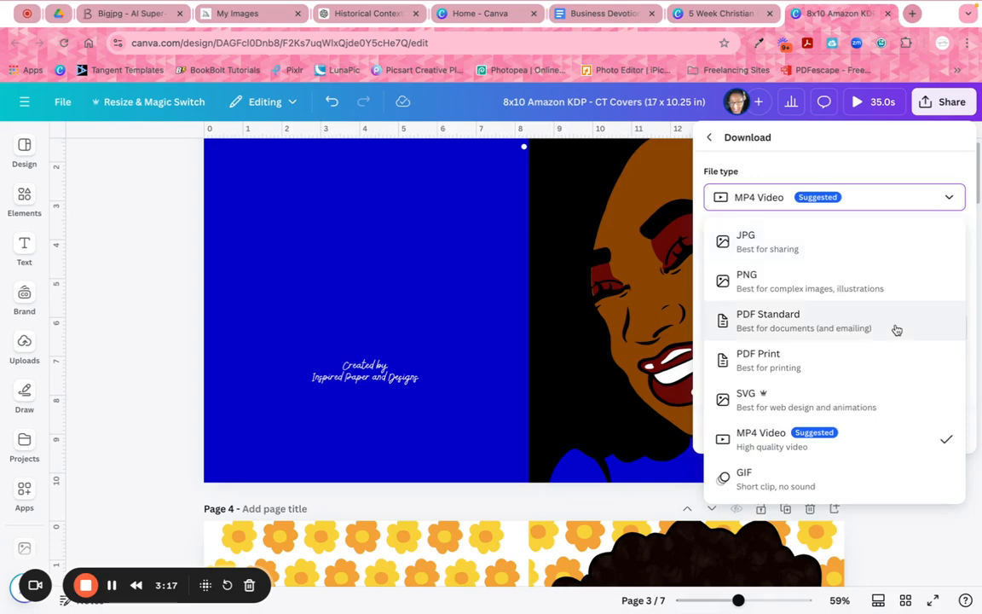
left_click(848, 359)
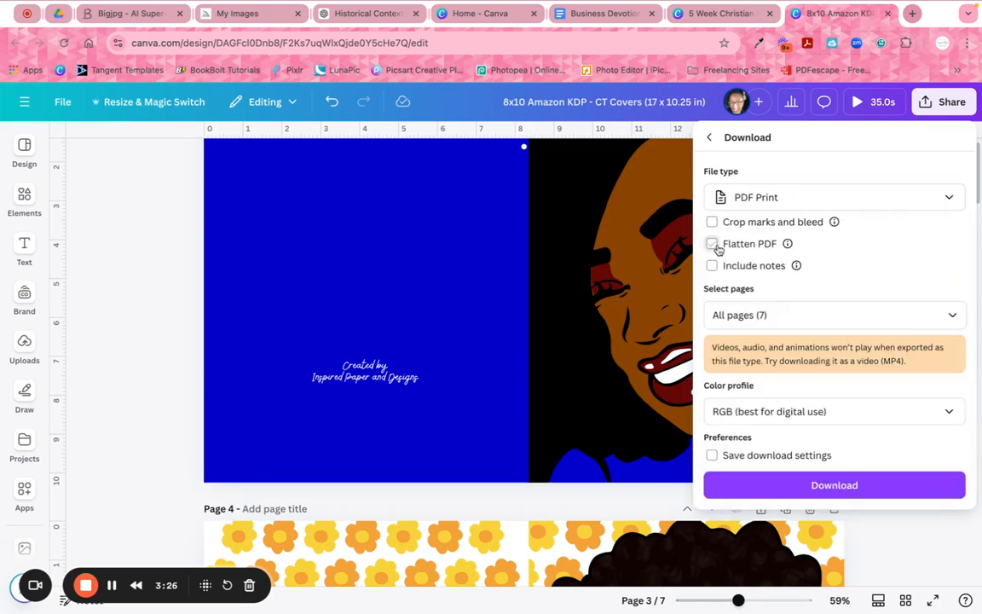
left_click(712, 245)
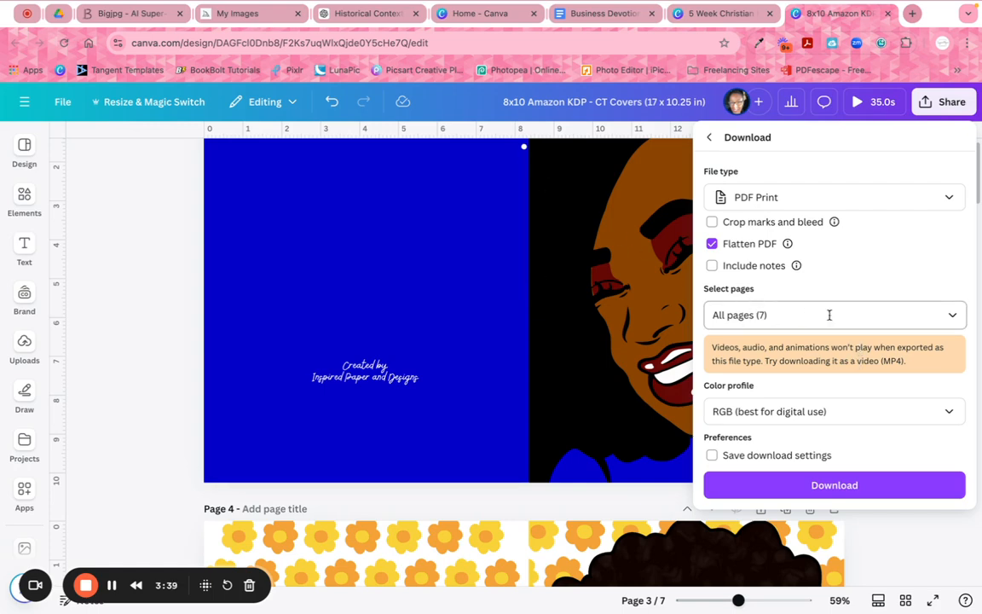
- Limit the download to the current page, page 3, instead of all pages
left_click(954, 315)
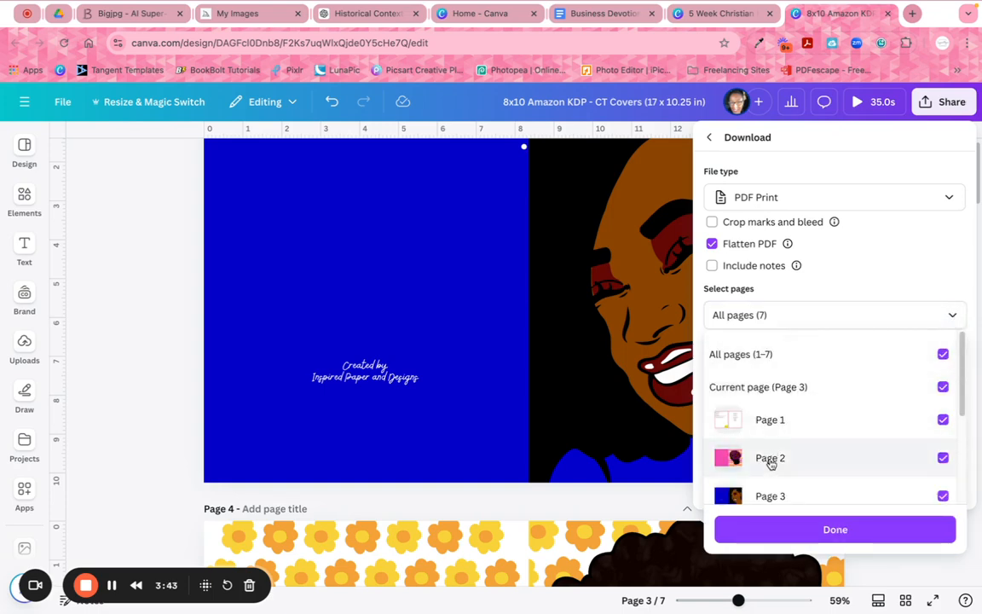
scroll(771, 464, "down", 1)
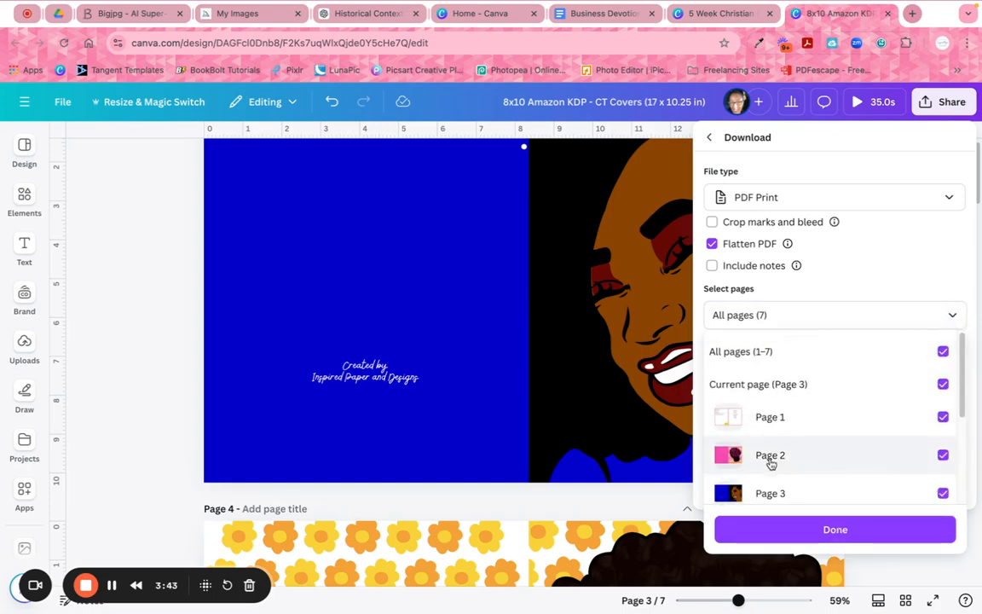
left_click(945, 352)
left_click(943, 385)
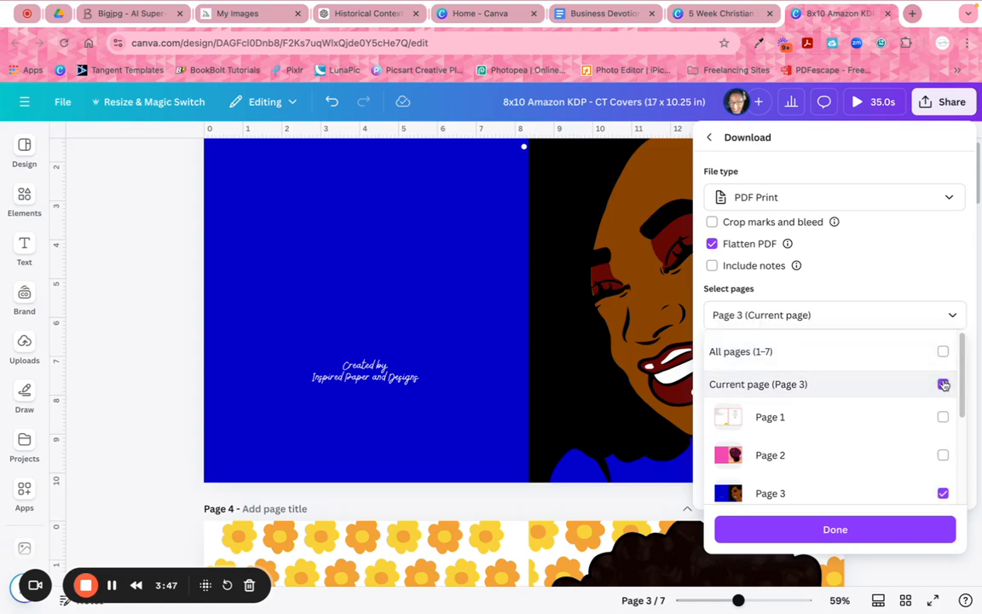
left_click(849, 529)
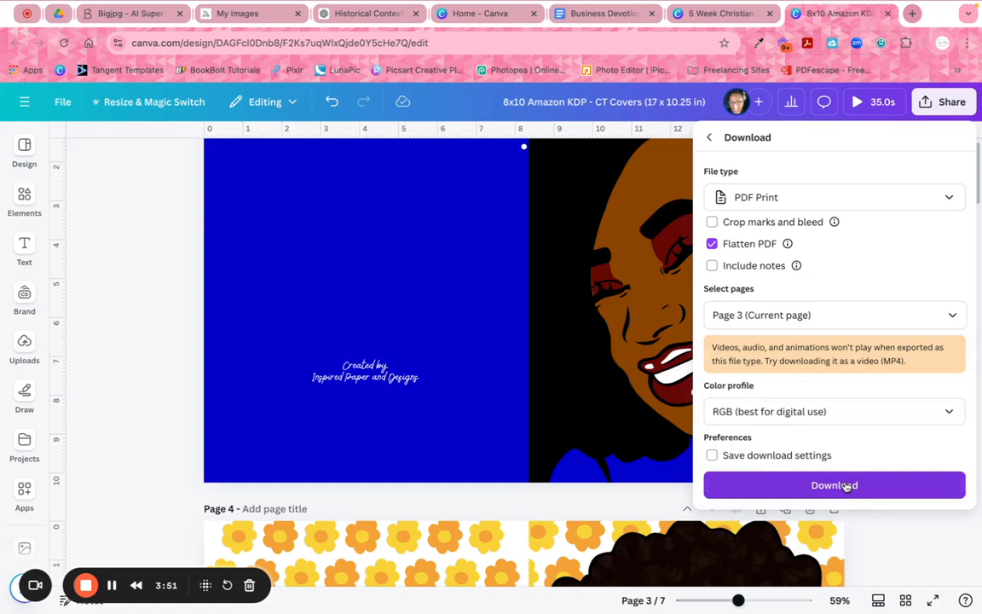
- Set the PDF's color profile to CMYK (best for professional printing) and download the cover
left_click(923, 417)
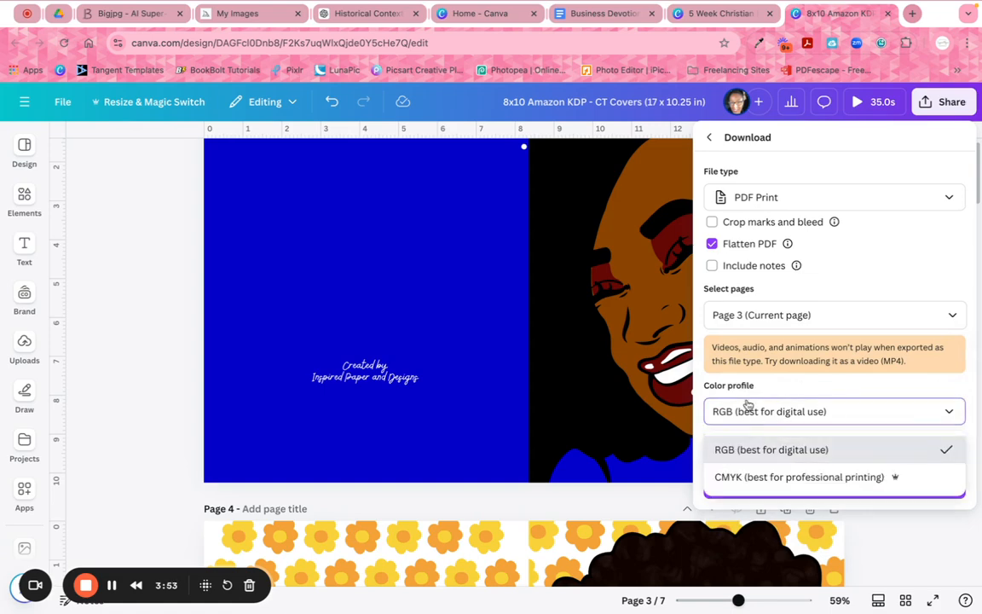
left_click(772, 485)
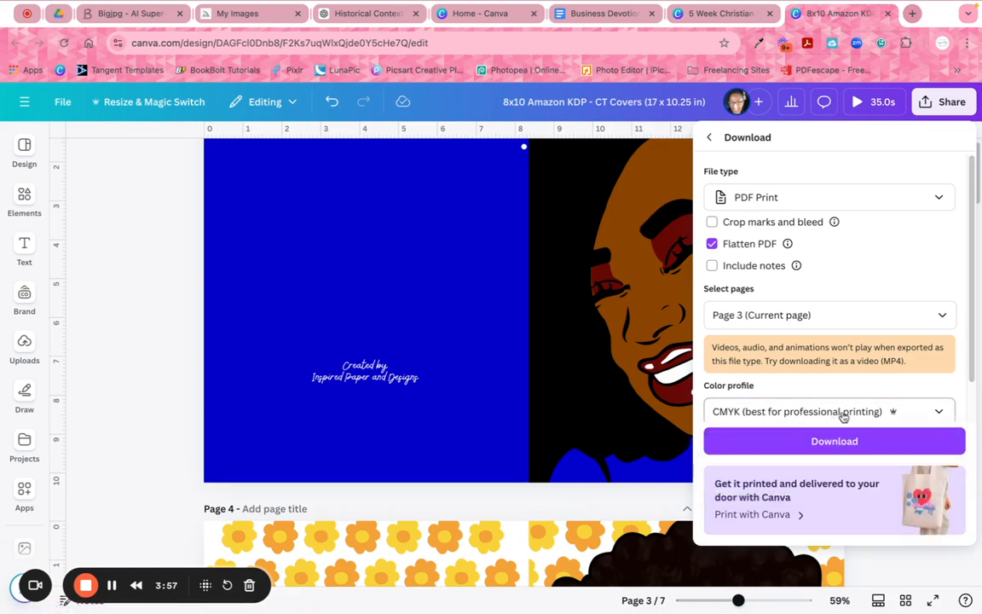
left_click(935, 412)
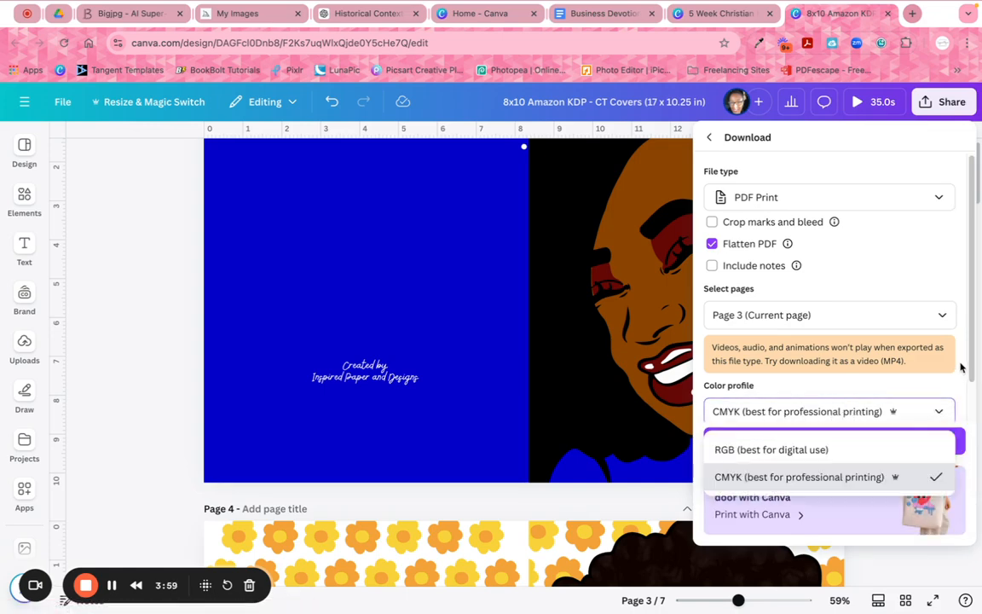
scroll(961, 367, "down", 1)
left_click(939, 375)
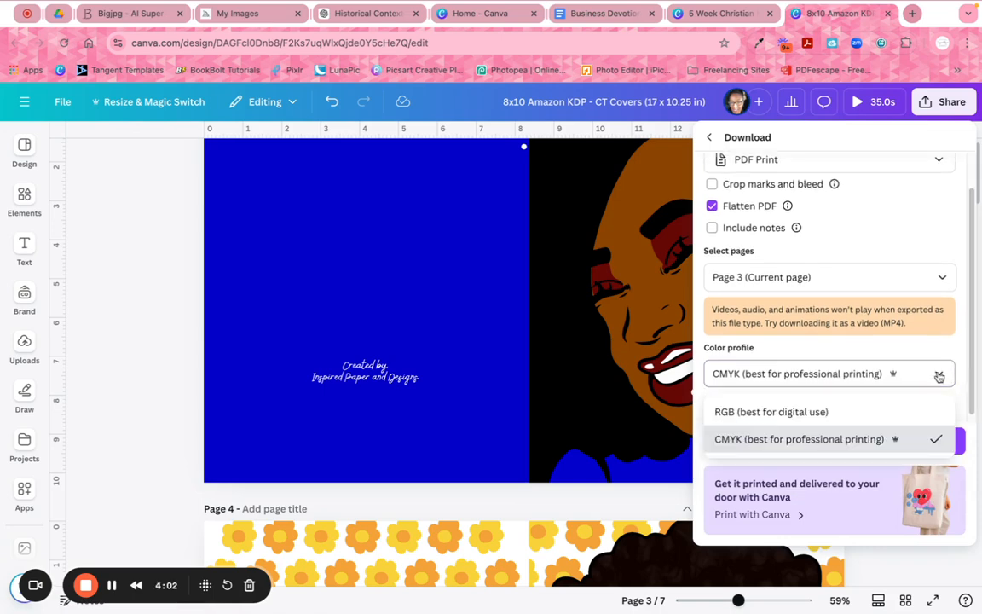
left_click(813, 441)
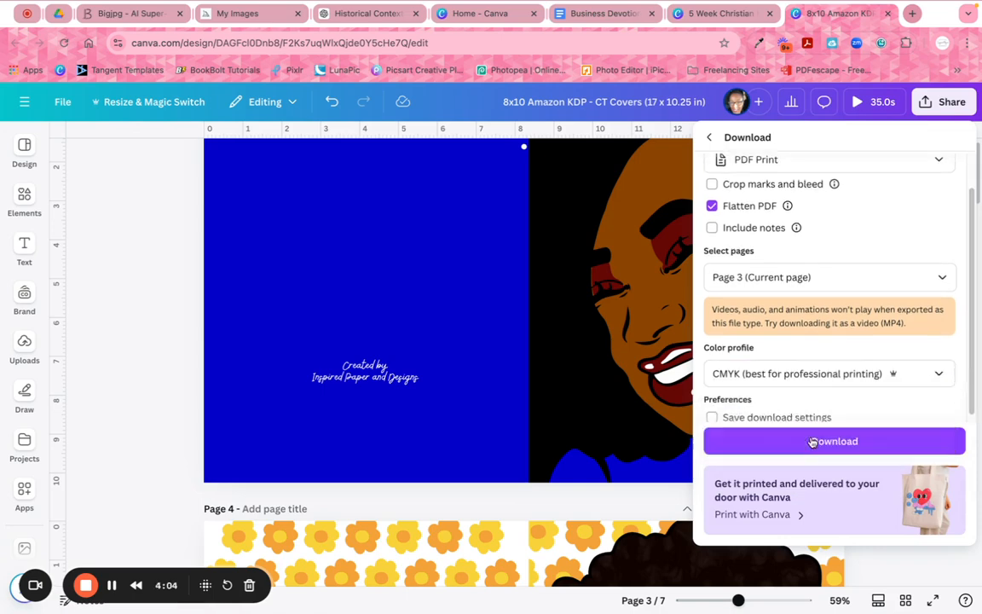
scroll(784, 417, "down", 1)
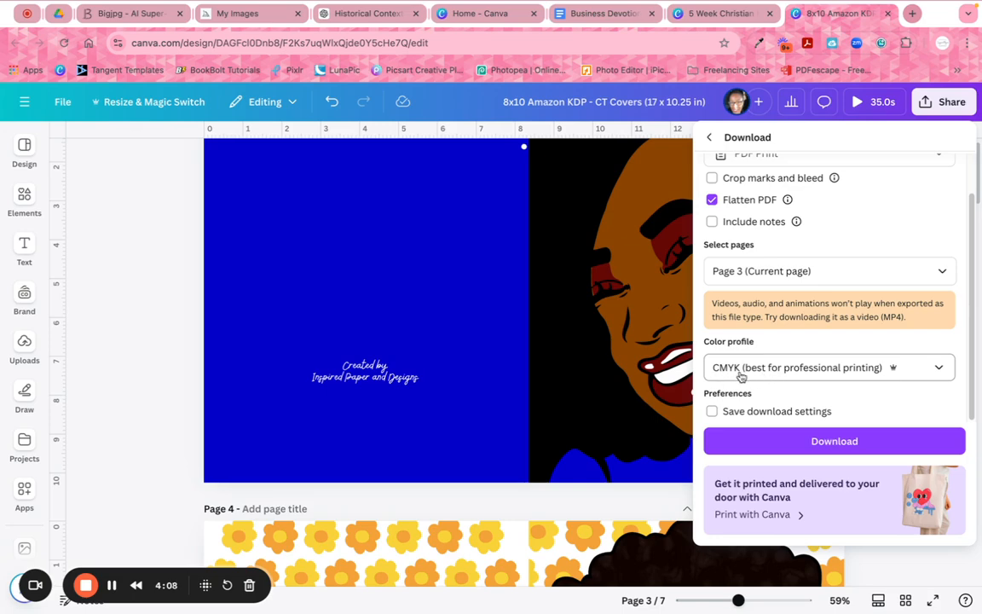
left_click(839, 439)
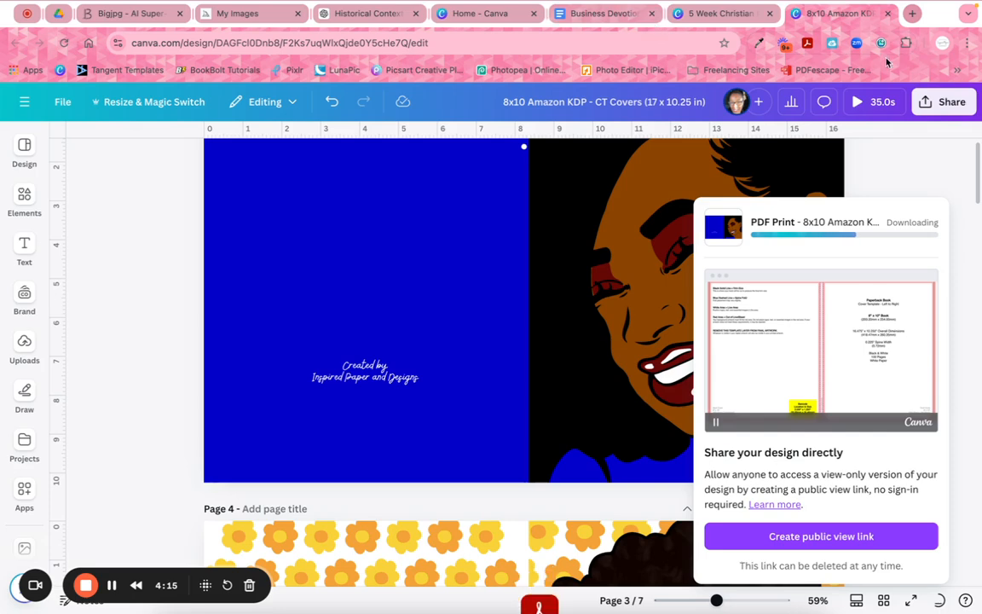
- In a new browser tab, search for "amazon kdp log in" and go to the Kindle Direct Publishing Bookshelf
left_click(912, 14)
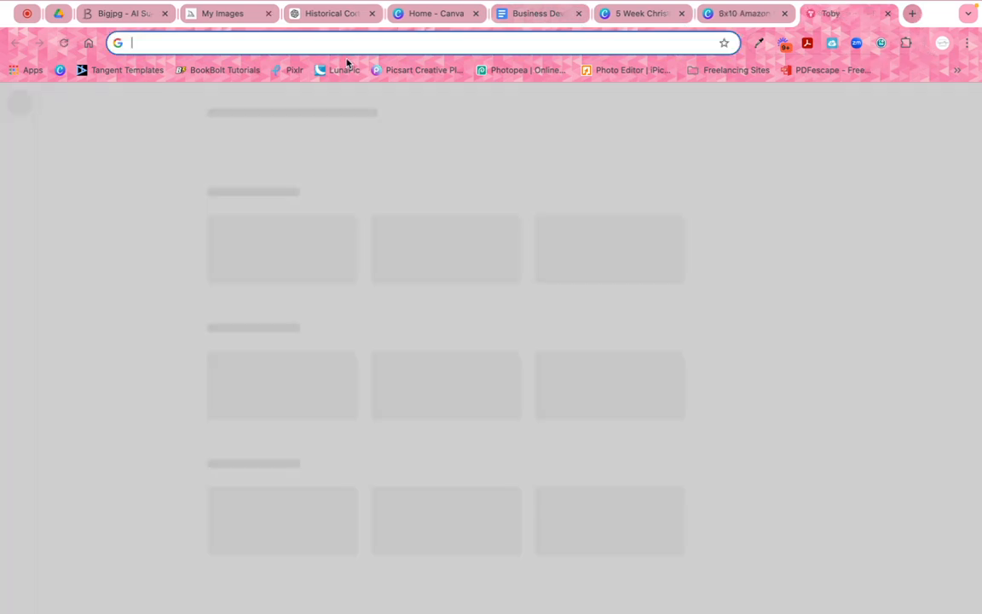
type("amazon kdp")
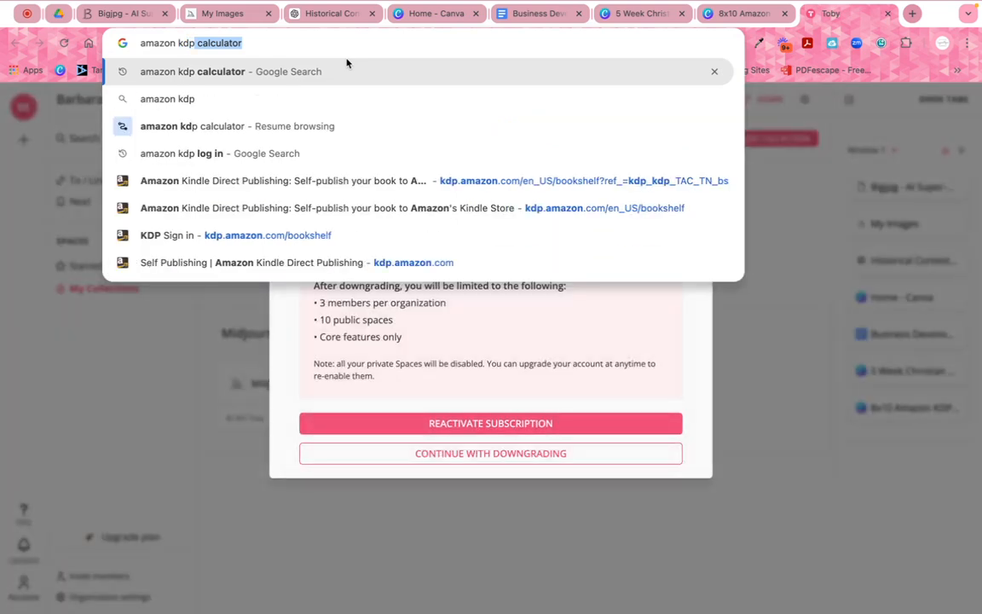
key("BackSpace")
key("BackSpace")
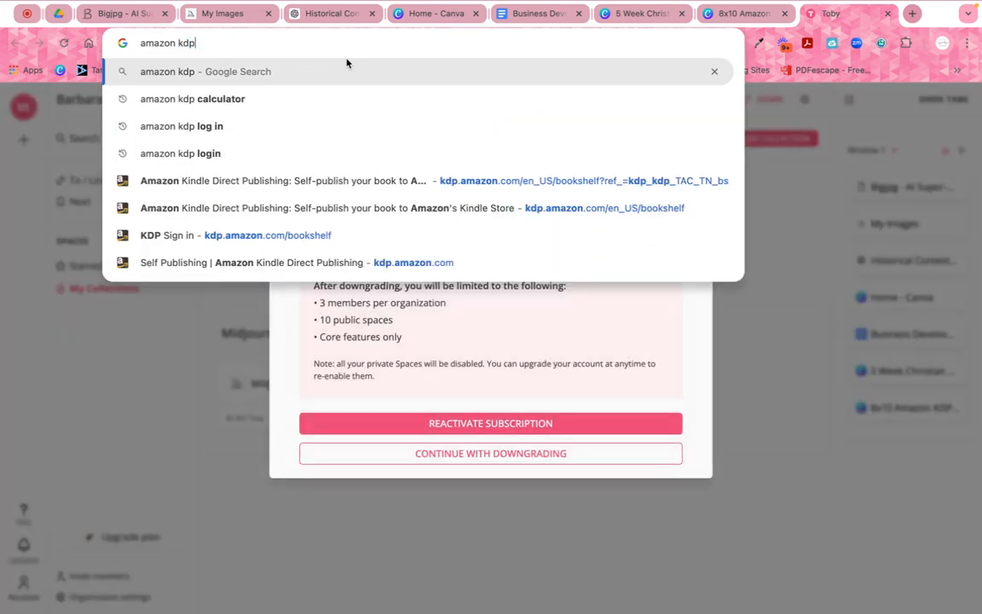
left_click(239, 126)
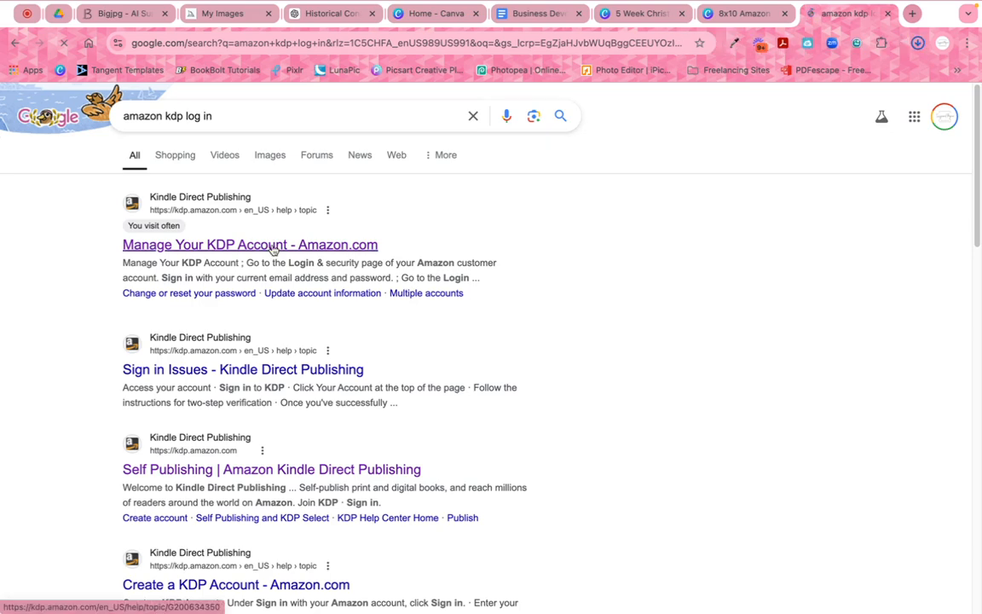
left_click(273, 245)
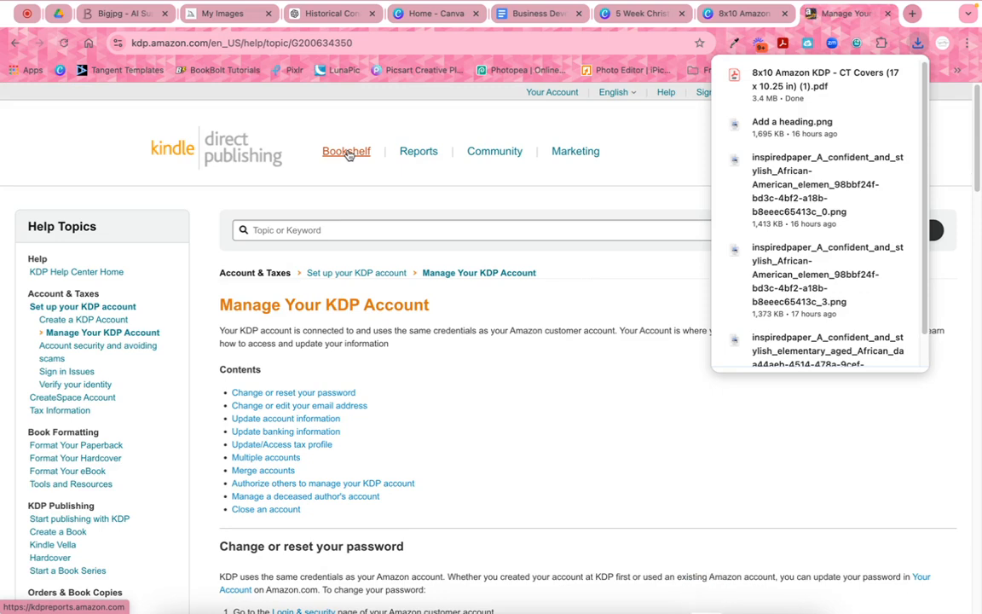
left_click(347, 152)
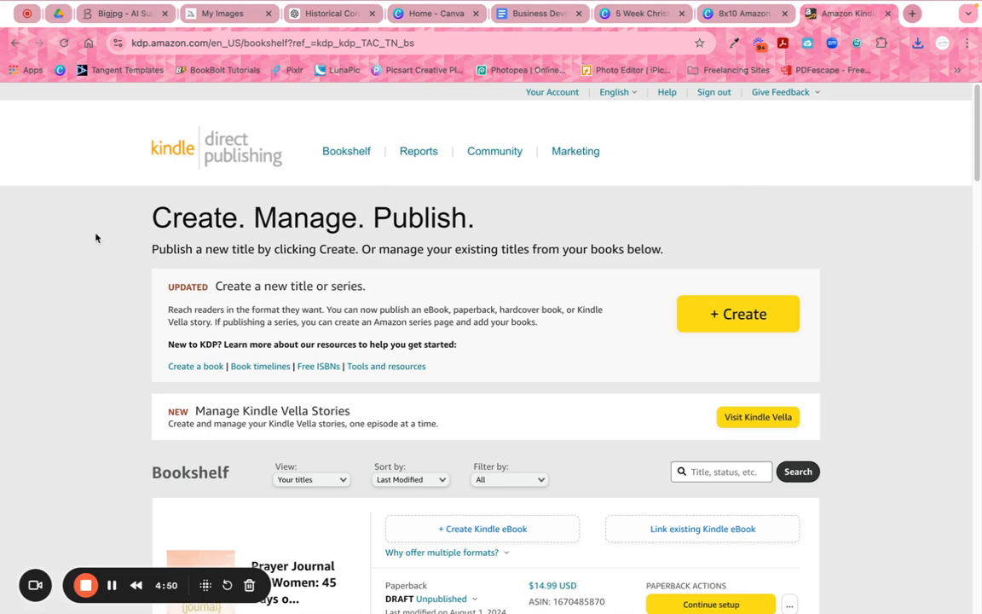
- Start creating a new paperback title from the KDP Bookshelf
scroll(581, 199, "down", 2)
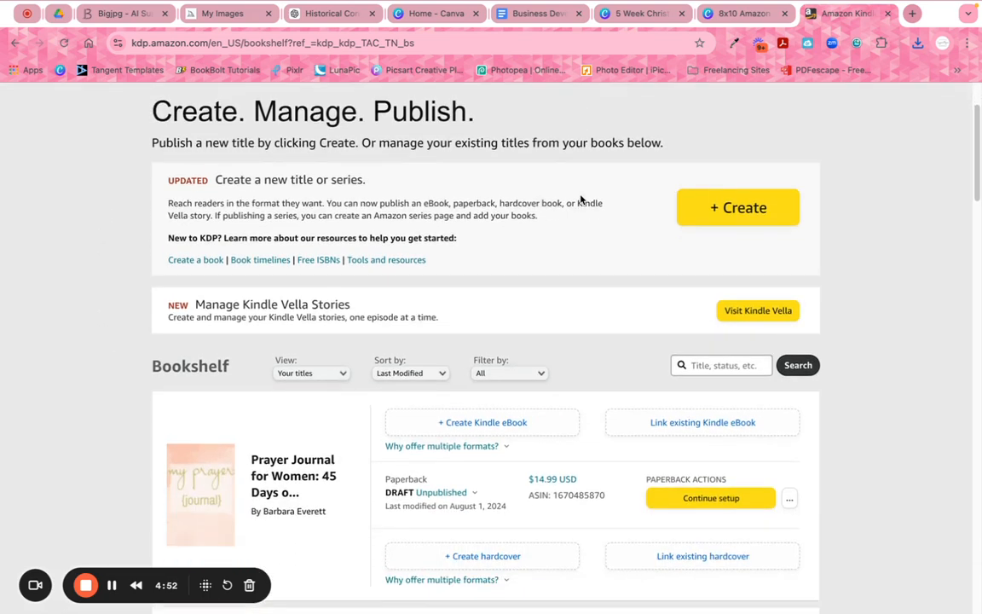
scroll(580, 199, "up", 2)
left_click(721, 329)
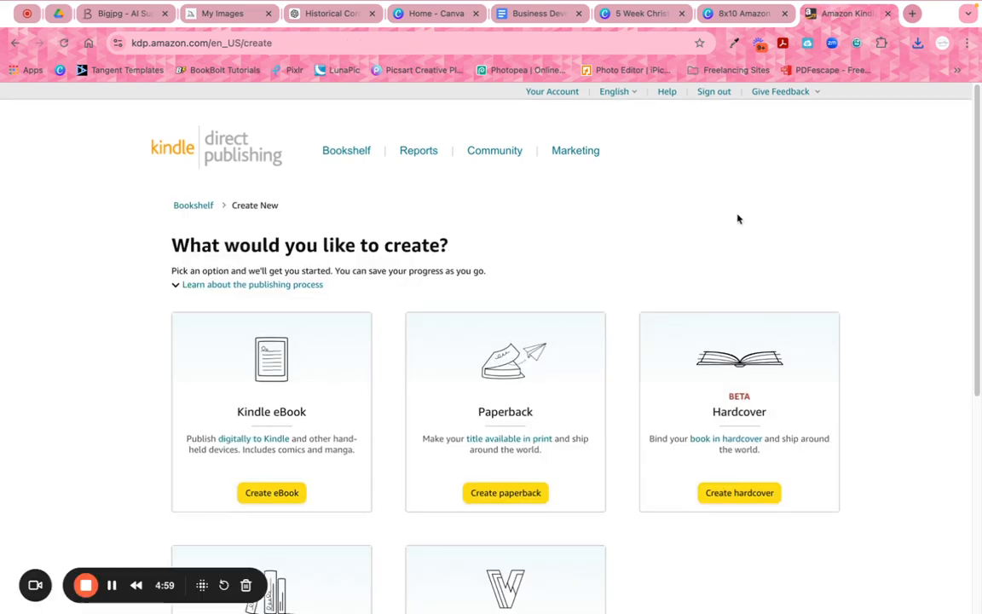
scroll(736, 217, "down", 3)
left_click(496, 378)
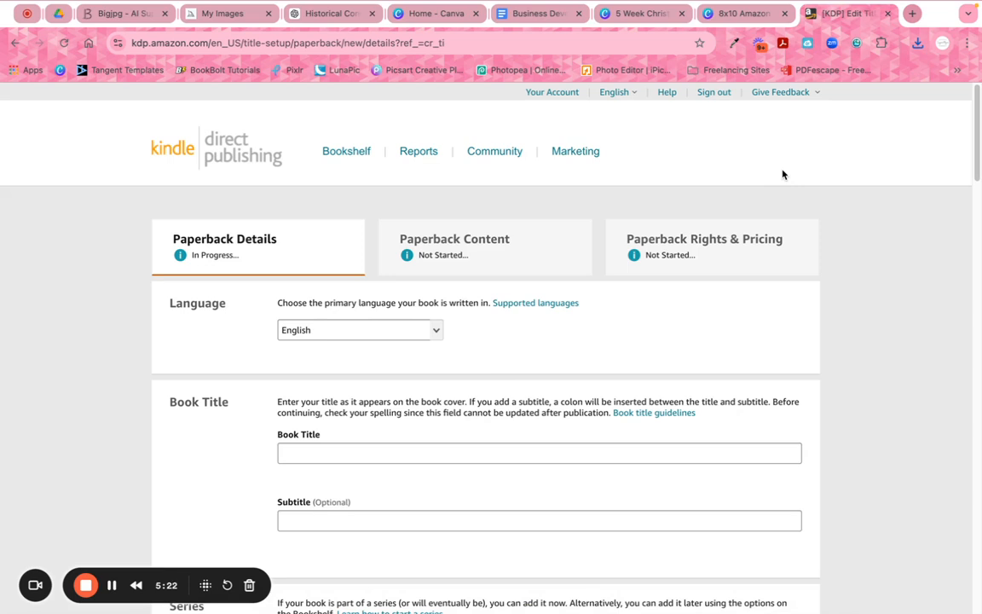
- Enter "Black Girl Composition Paperback Notebook Journal" as the paperback's book title
left_click(386, 454)
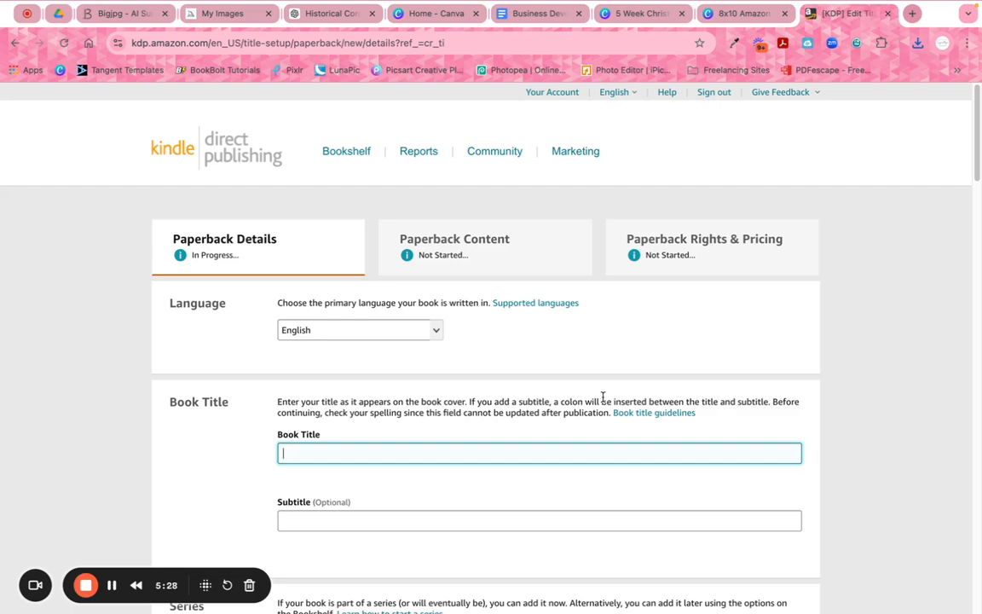
scroll(602, 396, "down", 1)
scroll(603, 397, "up", 1)
scroll(671, 425, "down", 1)
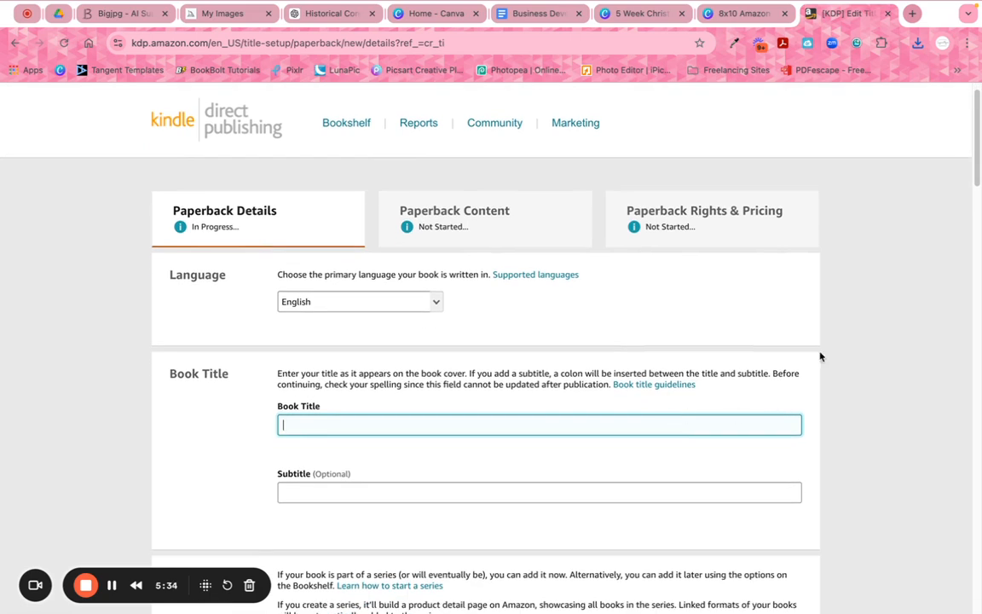
type("Bl")
type("ack Girl Composition")
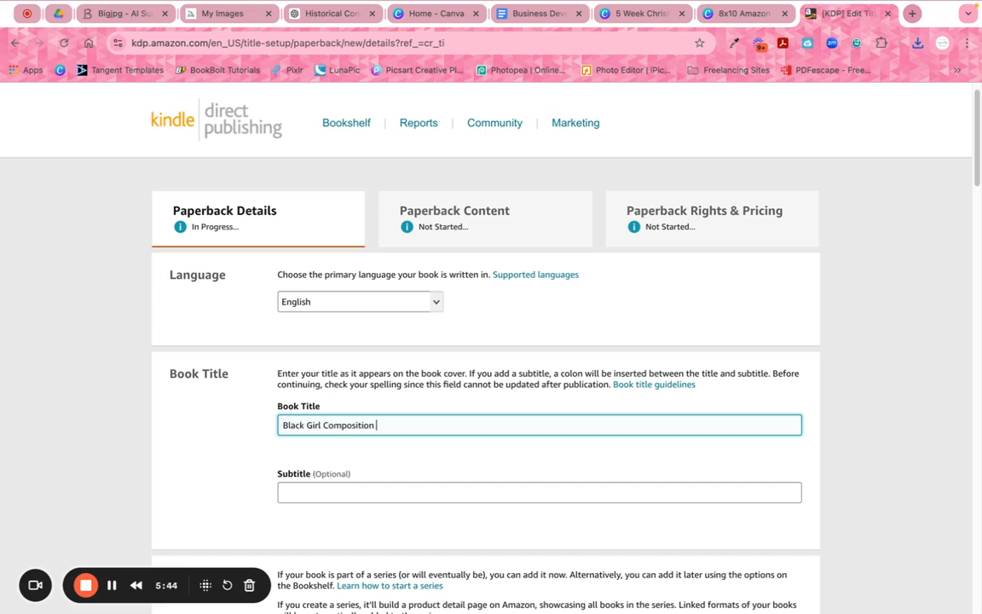
type(" Paperback")
type("back Notebo")
type("ok ournal")
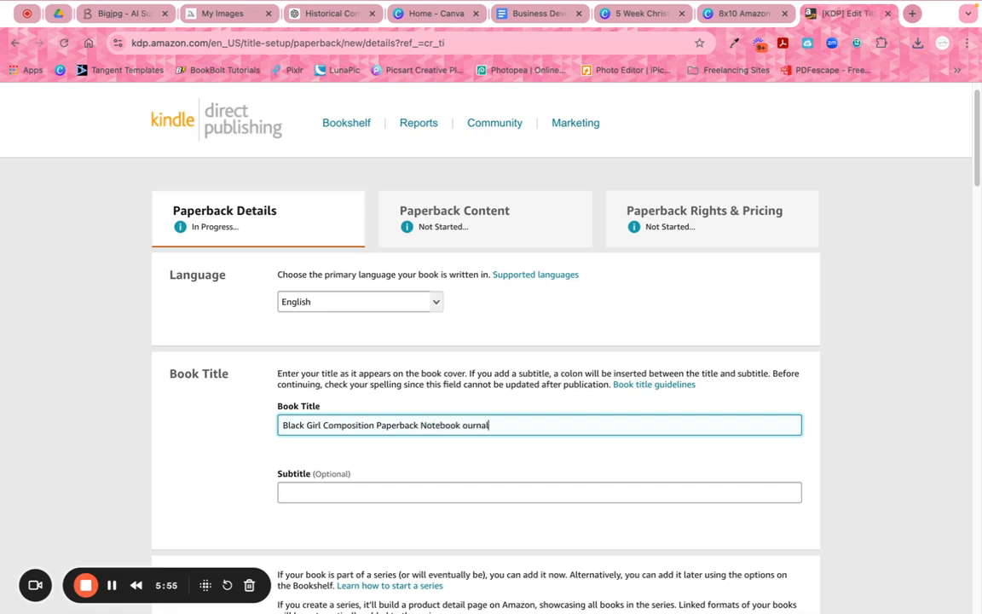
key("BackSpace")
key("BackSpace")
key("BackSpace")
key("BackSpace")
key("BackSpace")
key("BackSpace")
type("Journal")
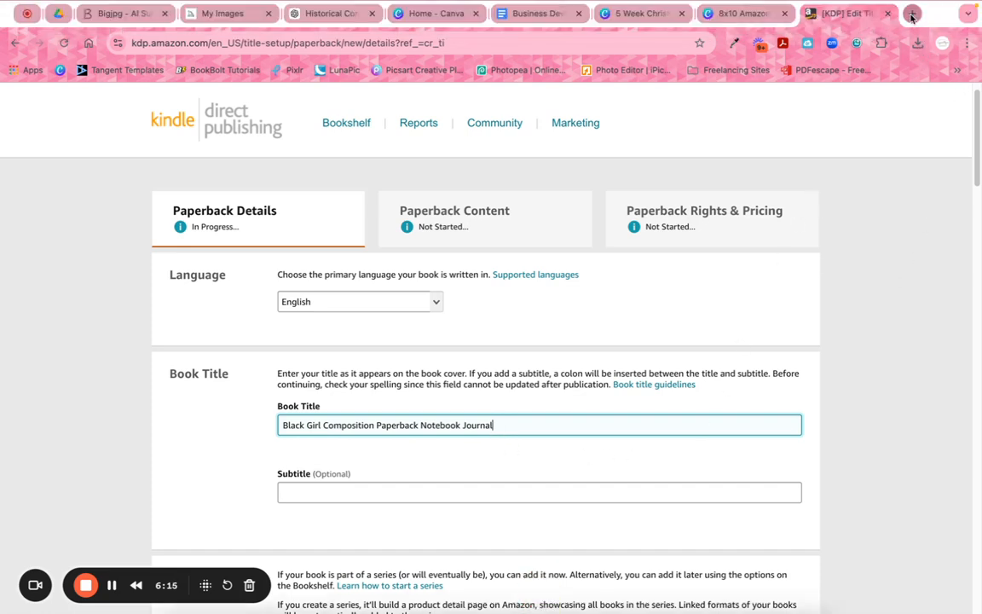
- Search the web for "amazon" in a new browser tab
key("super+t")
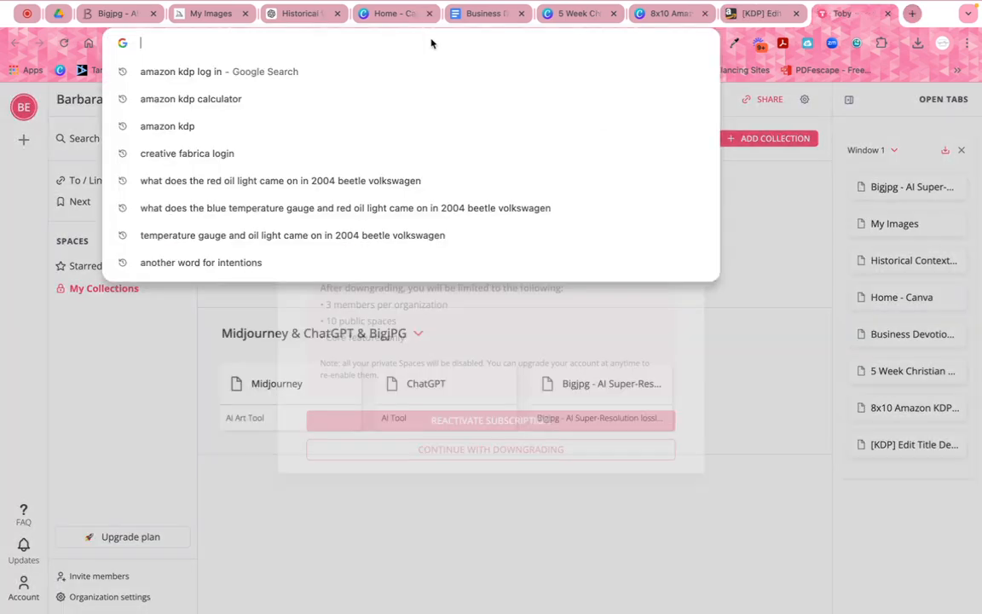
type("amazon")
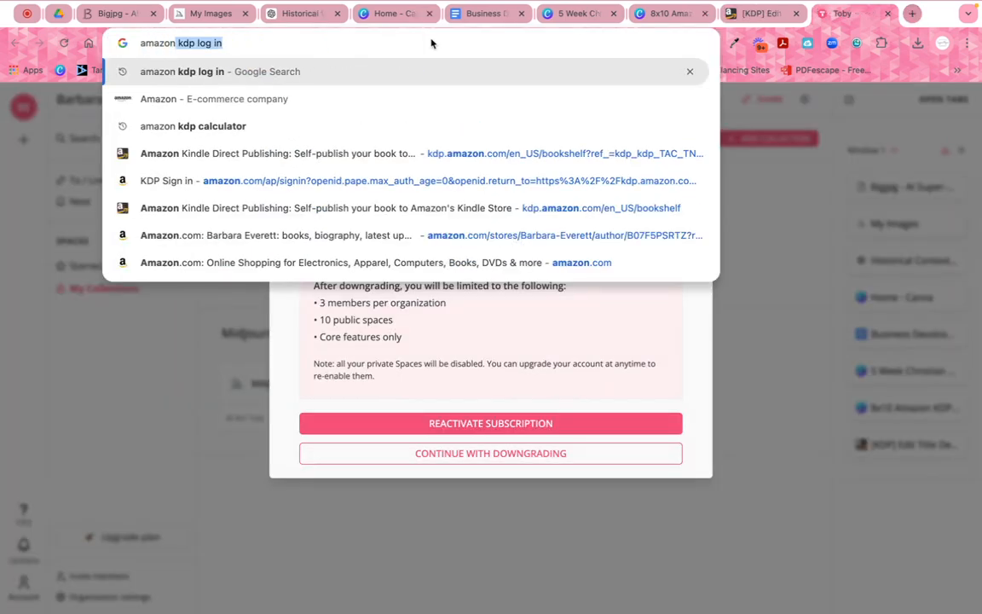
key("BackSpace")
key("Return")
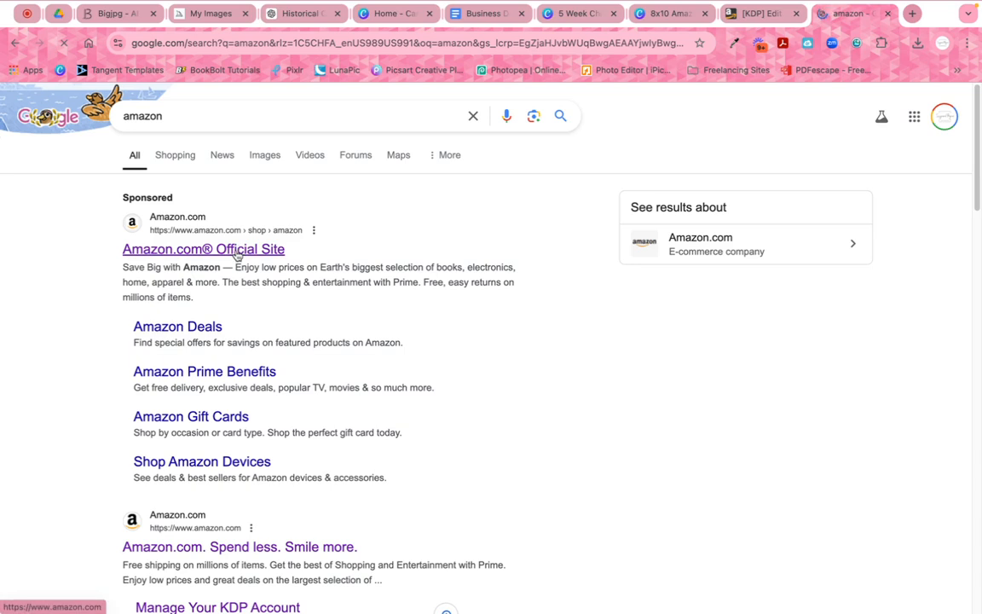
left_click(966, 44)
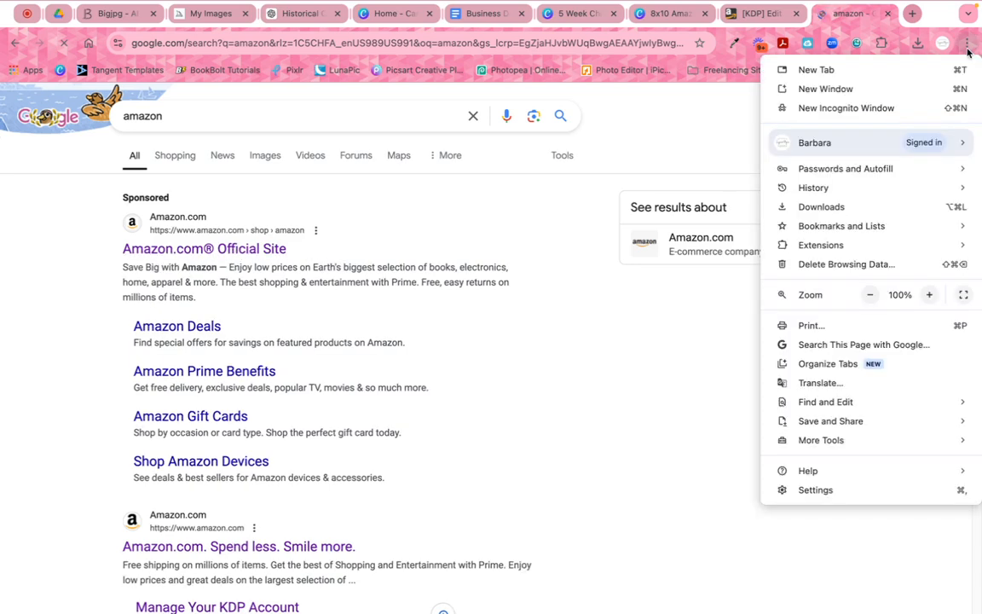
left_click(833, 111)
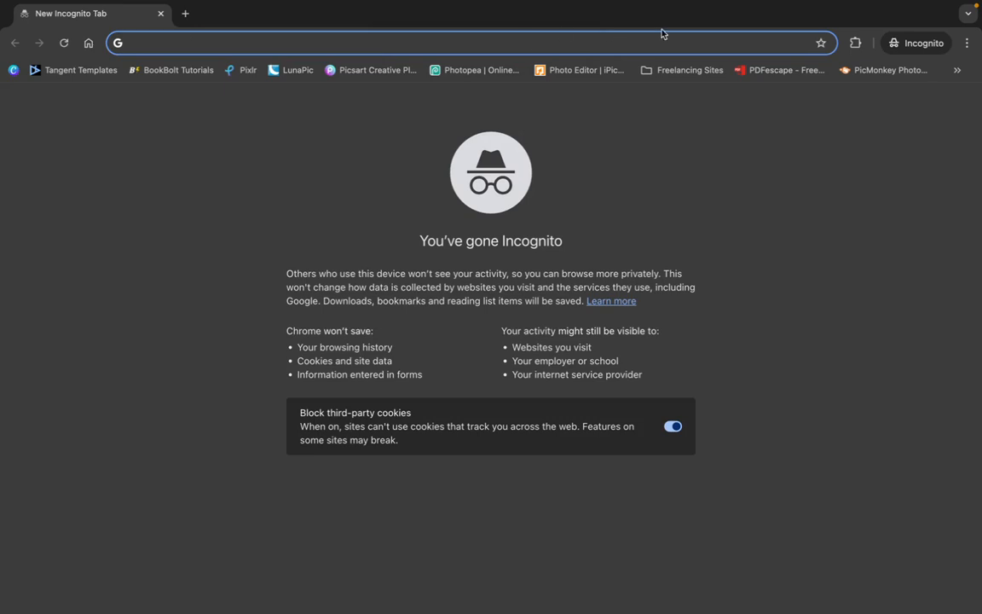
left_click(161, 14)
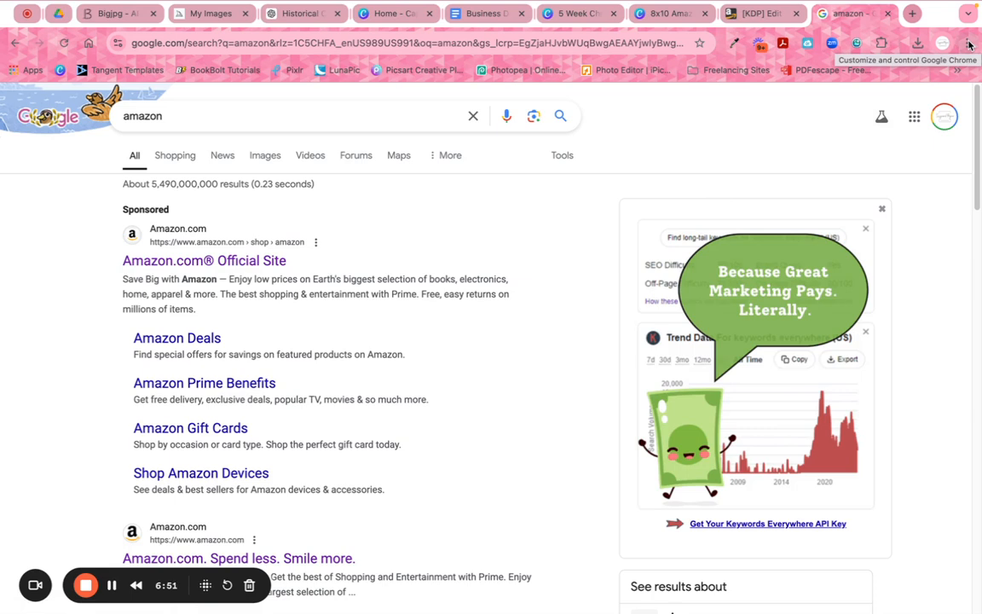
left_click(968, 45)
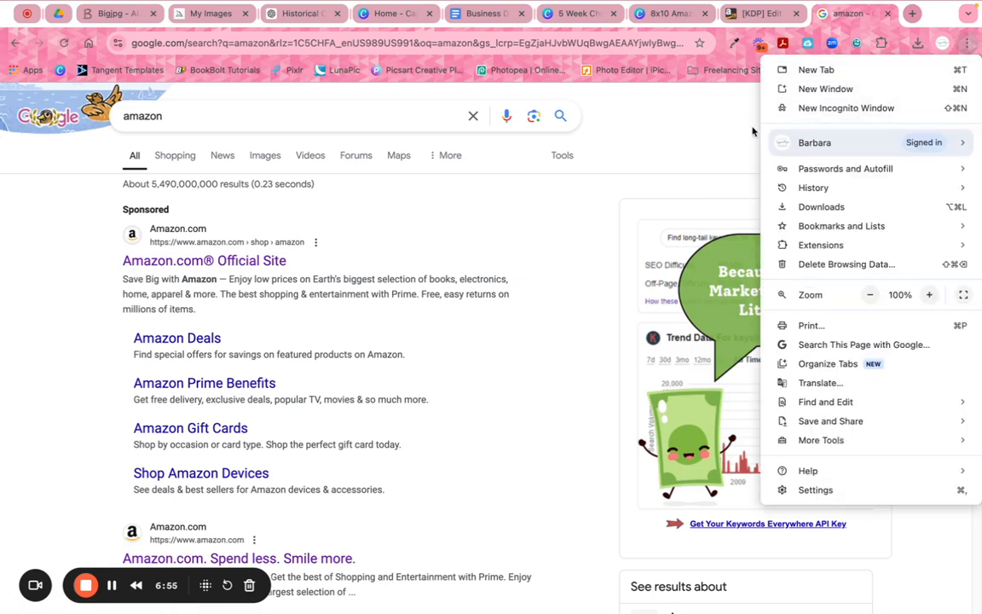
left_click(704, 142)
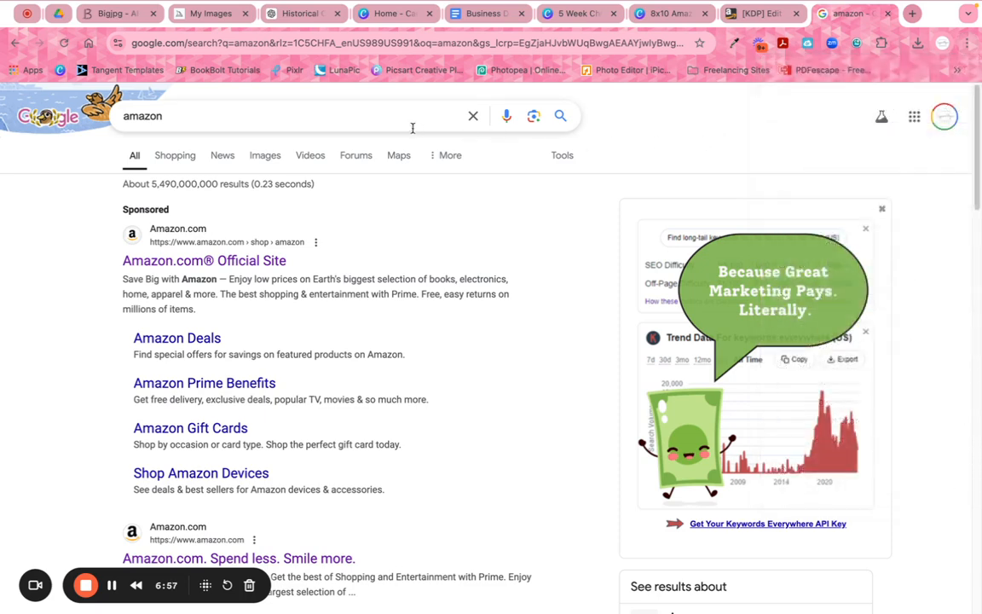
- Go to the Amazon store and enter "black girl composition" as the search phrase to bring up keyword suggestions
left_click(314, 121)
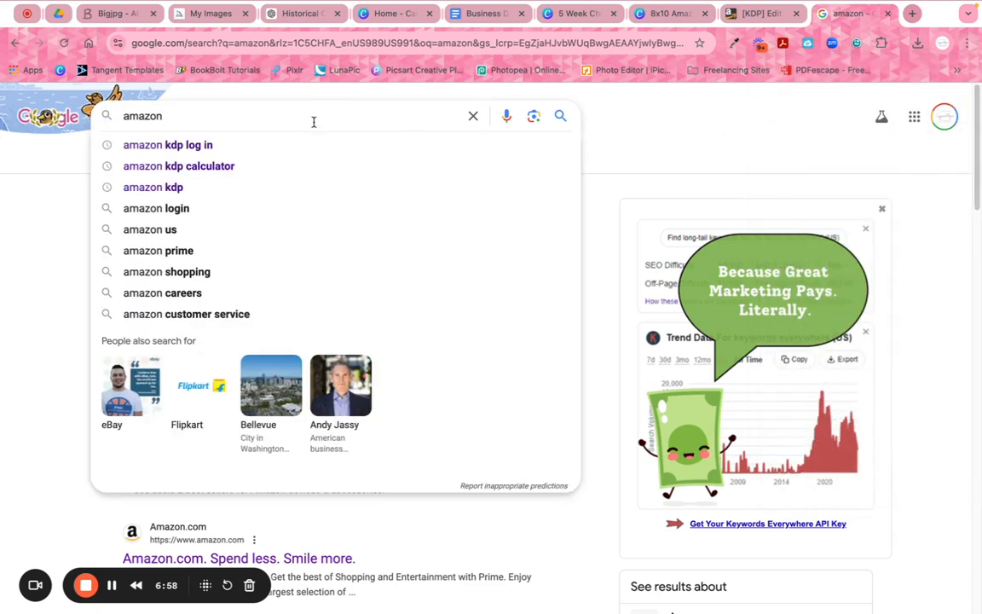
key("Return")
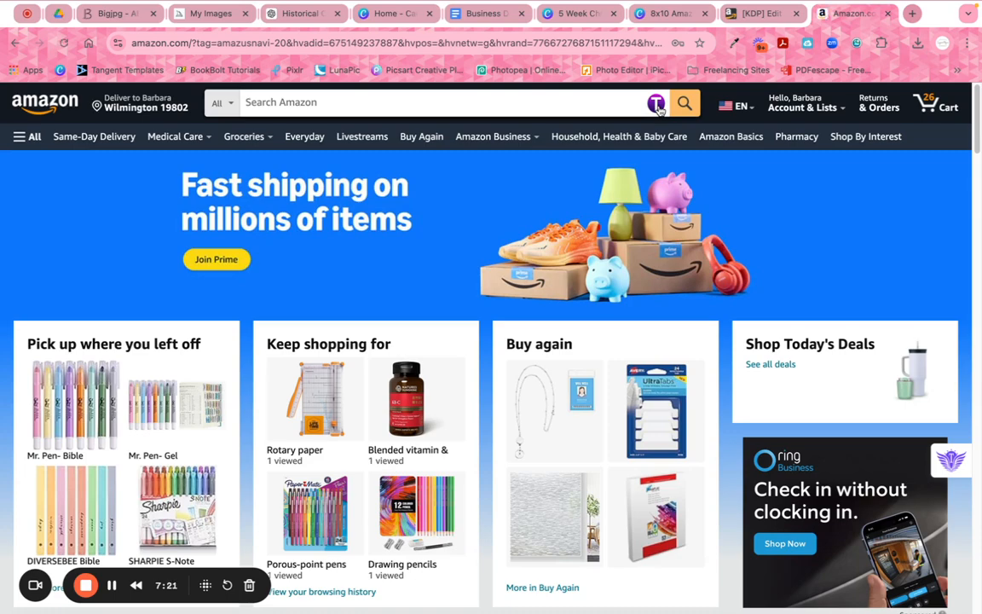
left_click(571, 102)
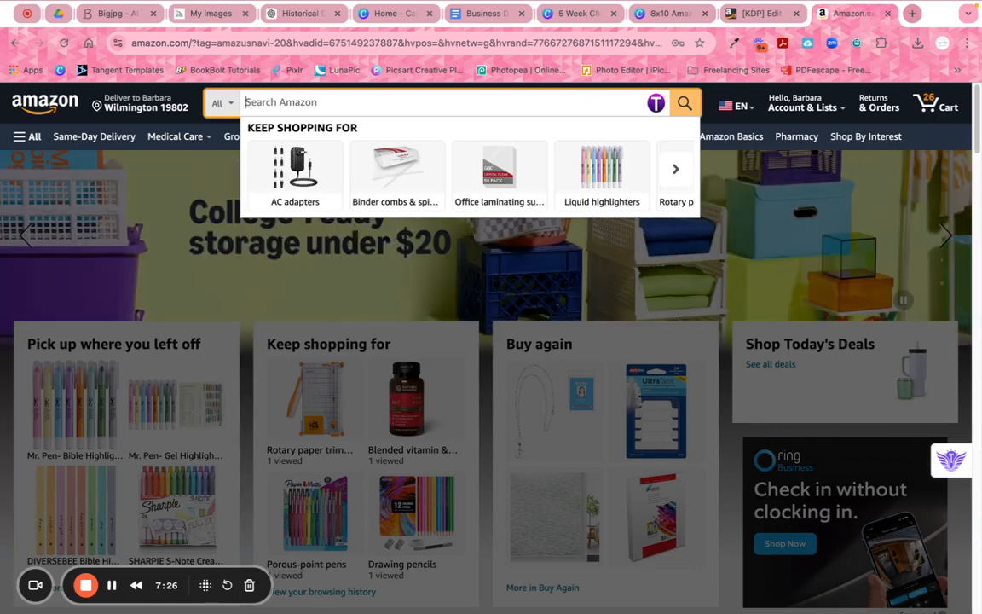
type("black ")
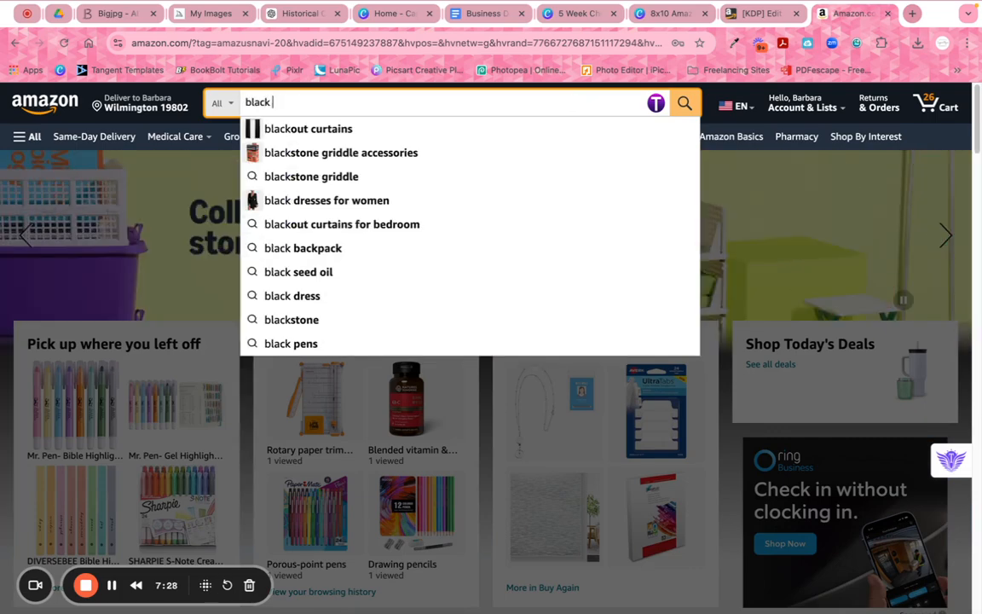
type("girl com")
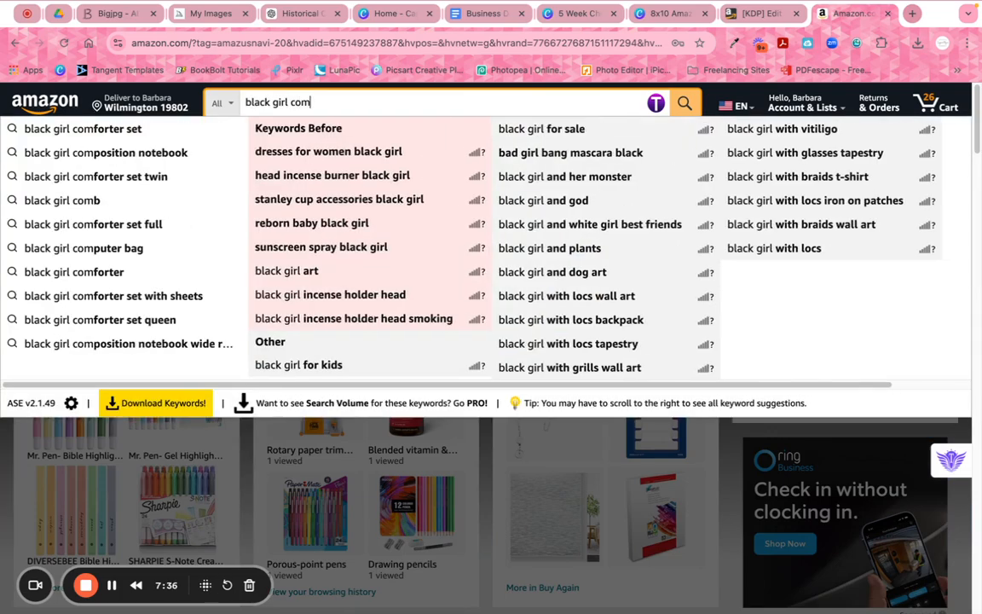
type("position")
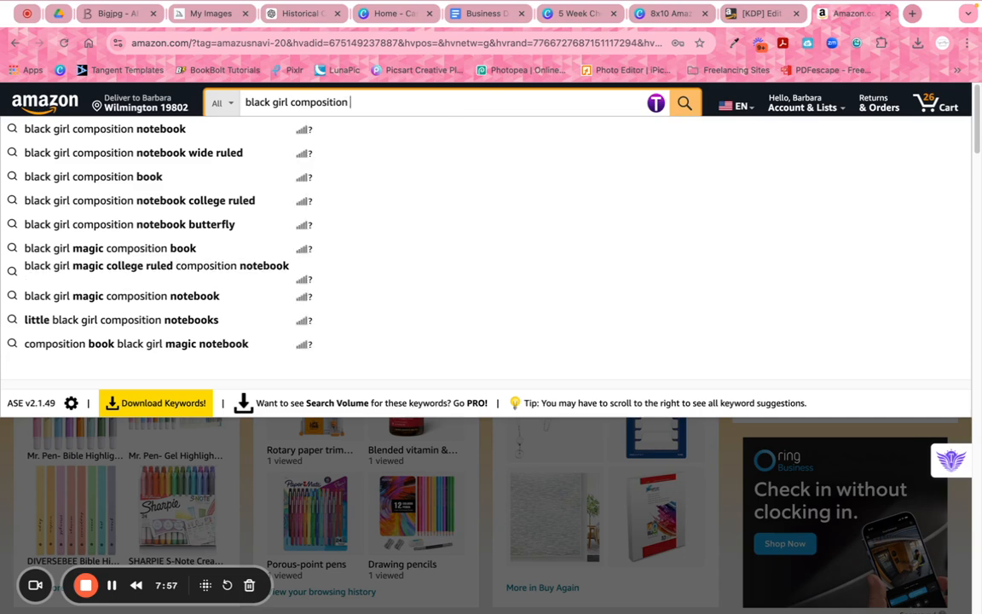
- Try to load the Titans Pro keyword suggestions for "black girl composition", opening and dismissing the extension's login form
left_click(655, 103)
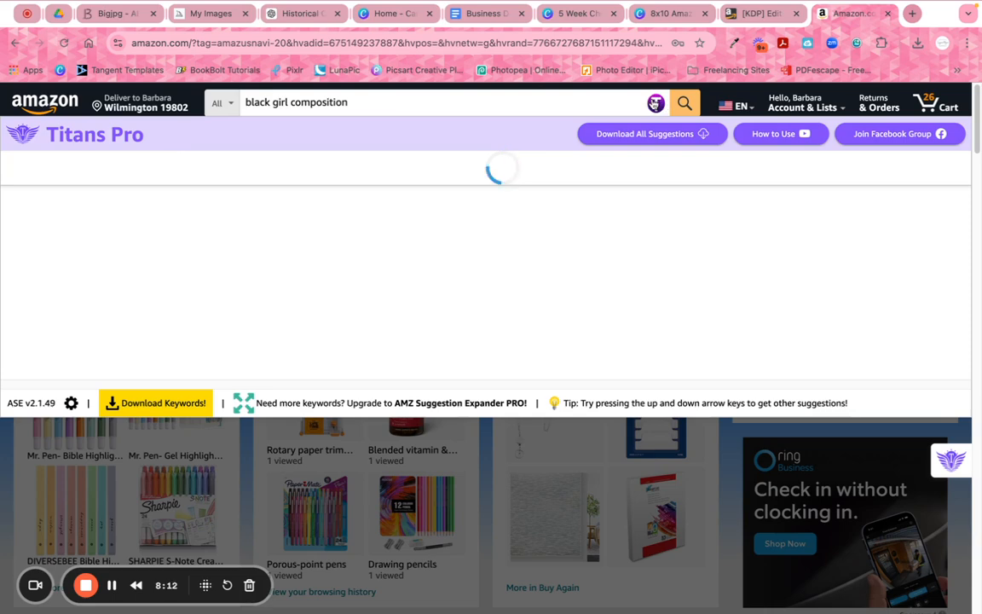
right_click(654, 103)
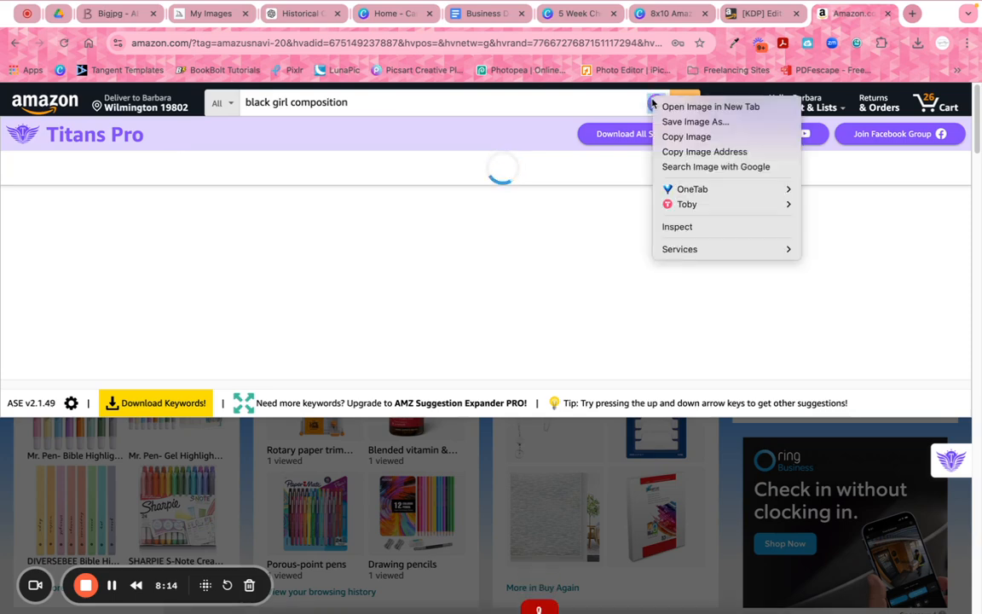
left_click(605, 104)
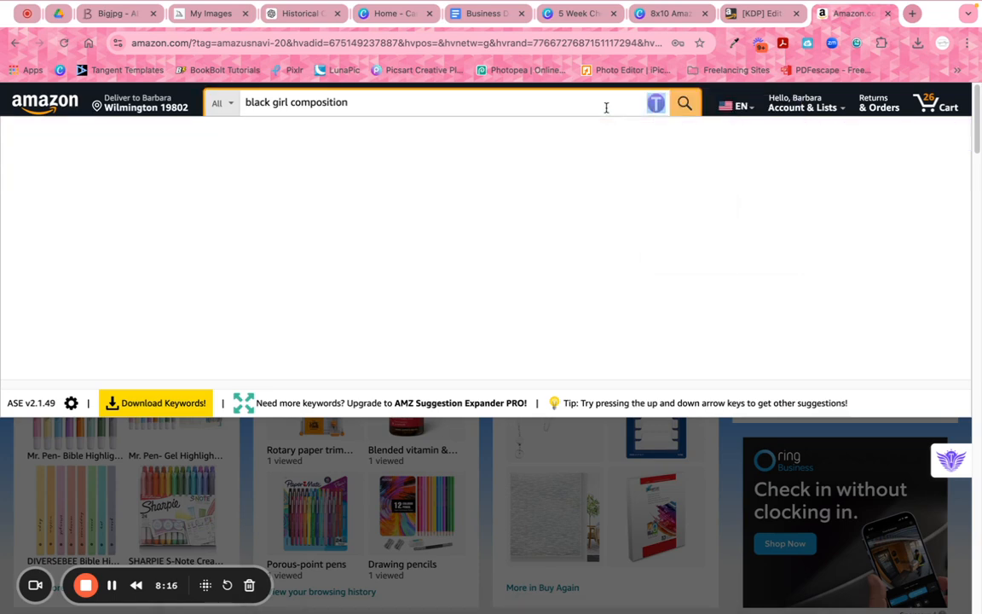
left_click(951, 465)
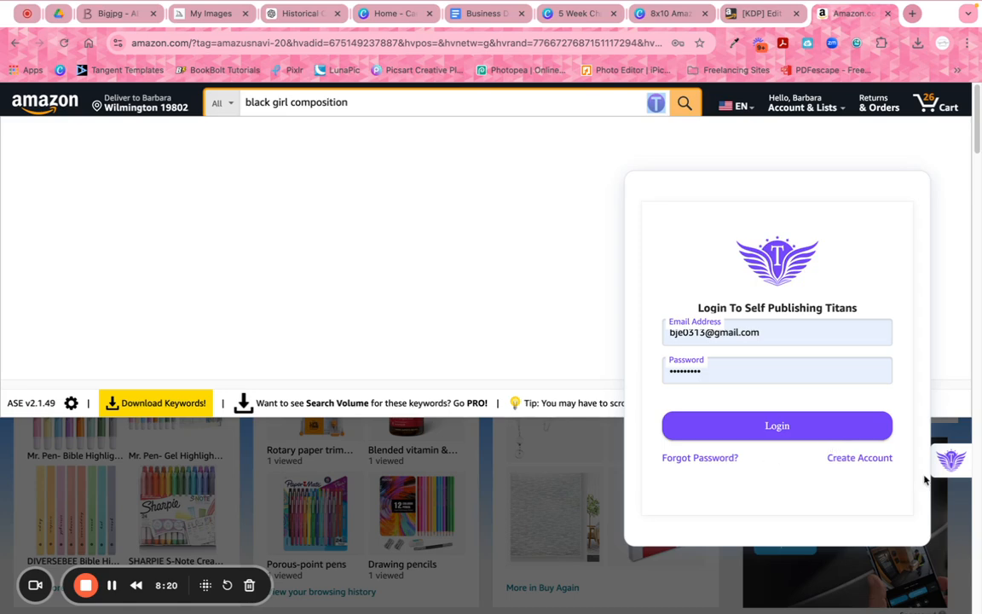
left_click(962, 499)
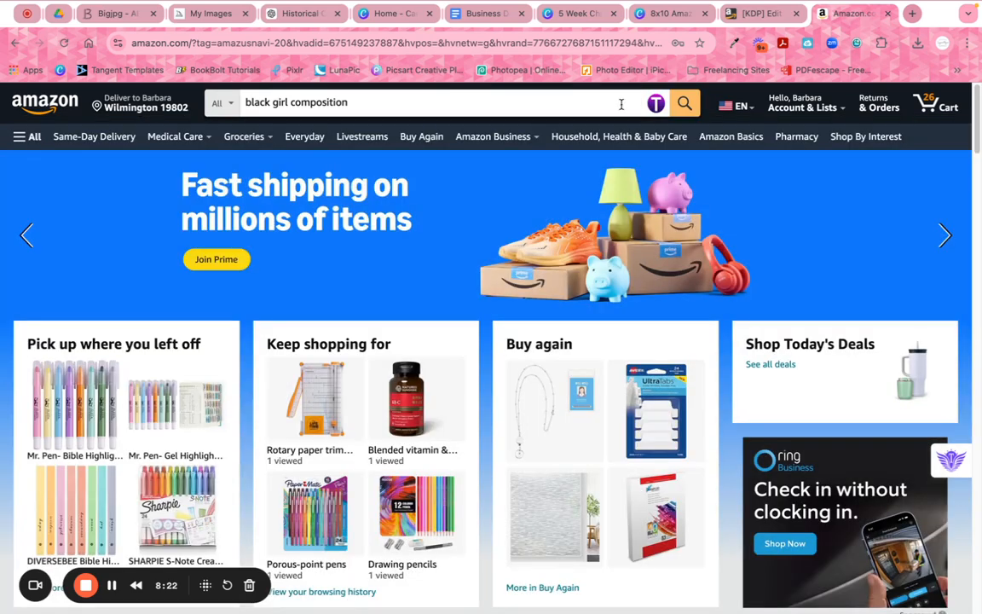
- Run the Amazon search for "black girl composition" and examine how competing notebooks word their titles
left_click(422, 111)
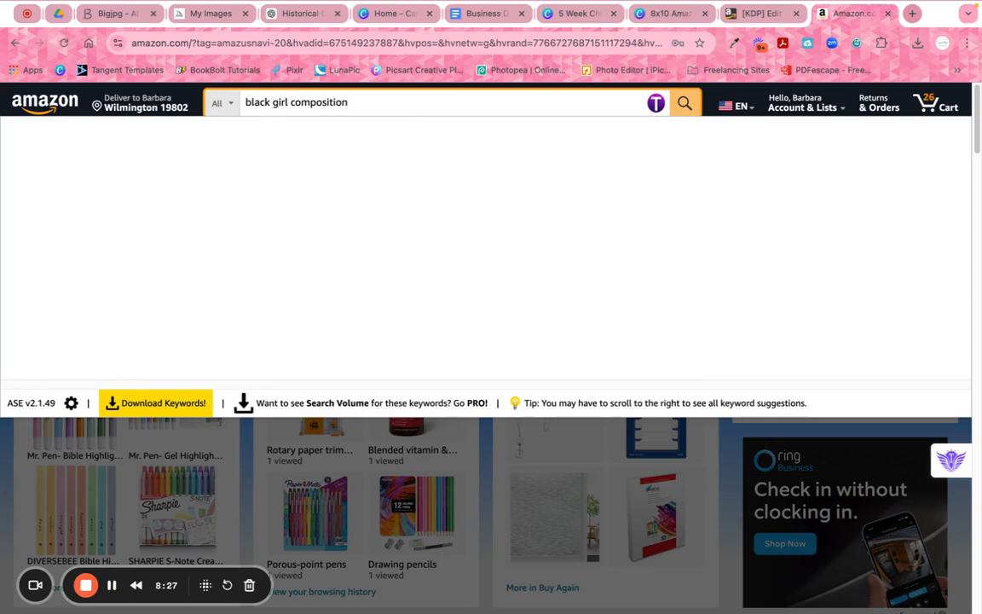
key("Return")
scroll(585, 235, "down", 2)
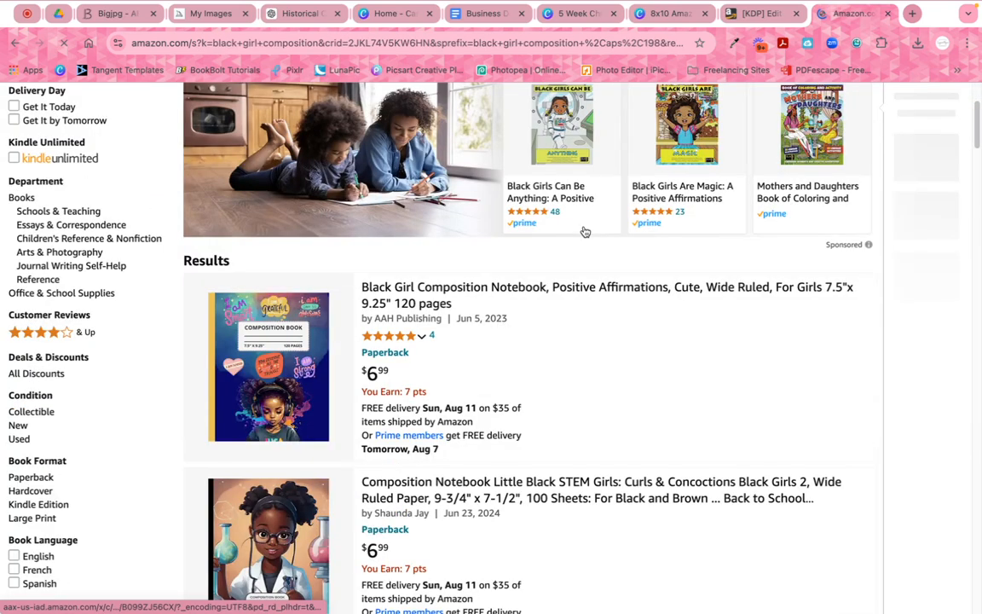
scroll(519, 307, "down", 1)
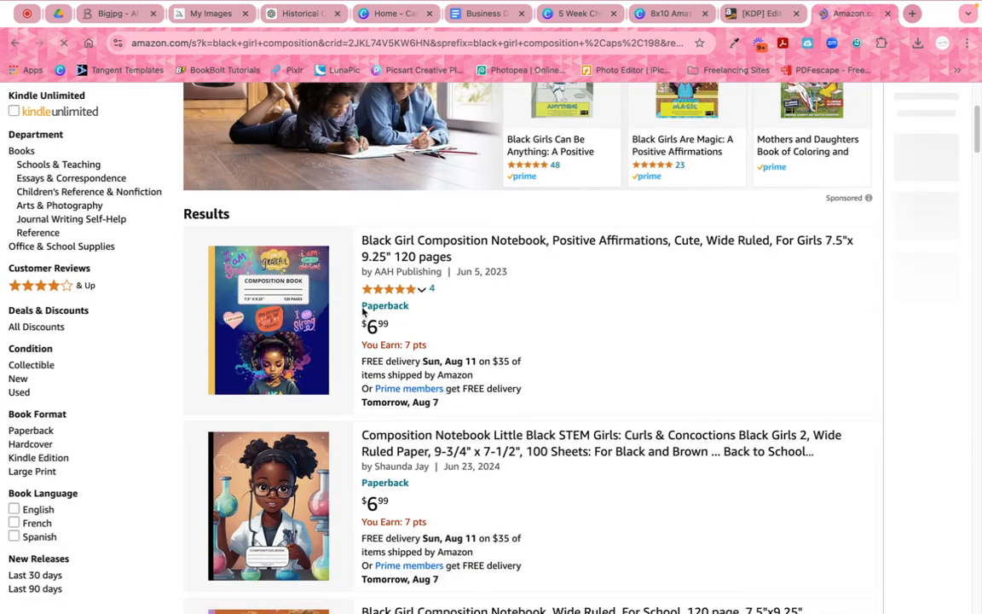
scroll(562, 276, "down", 3)
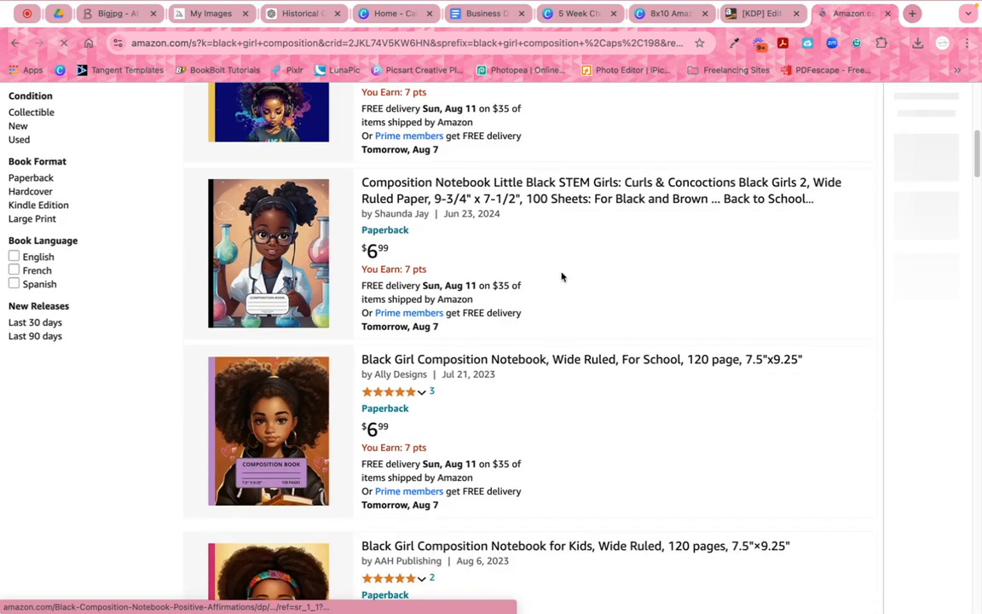
scroll(561, 276, "down", 2)
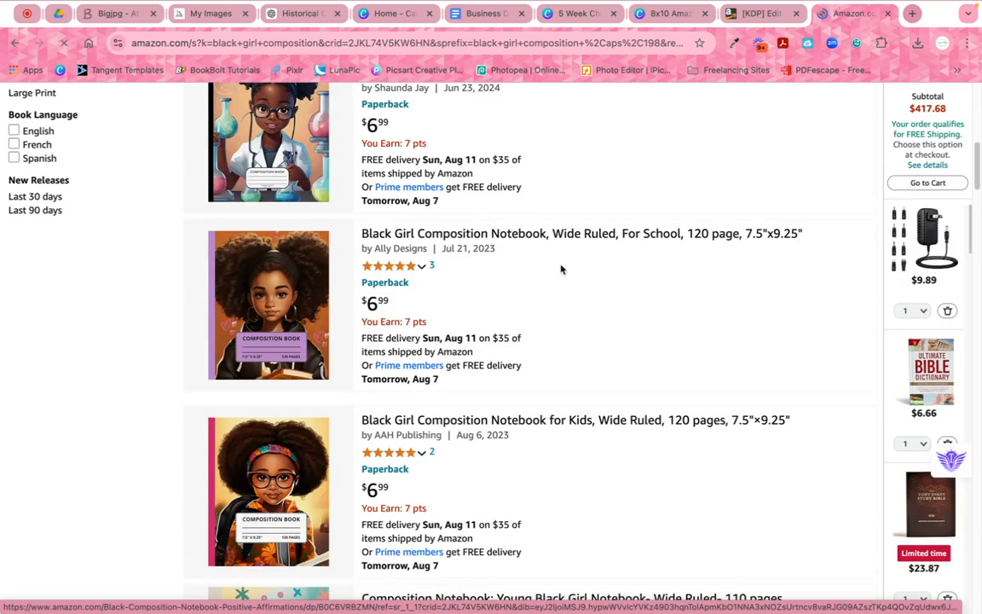
scroll(561, 271, "down", 2)
scroll(562, 270, "down", 2)
scroll(562, 270, "down", 1)
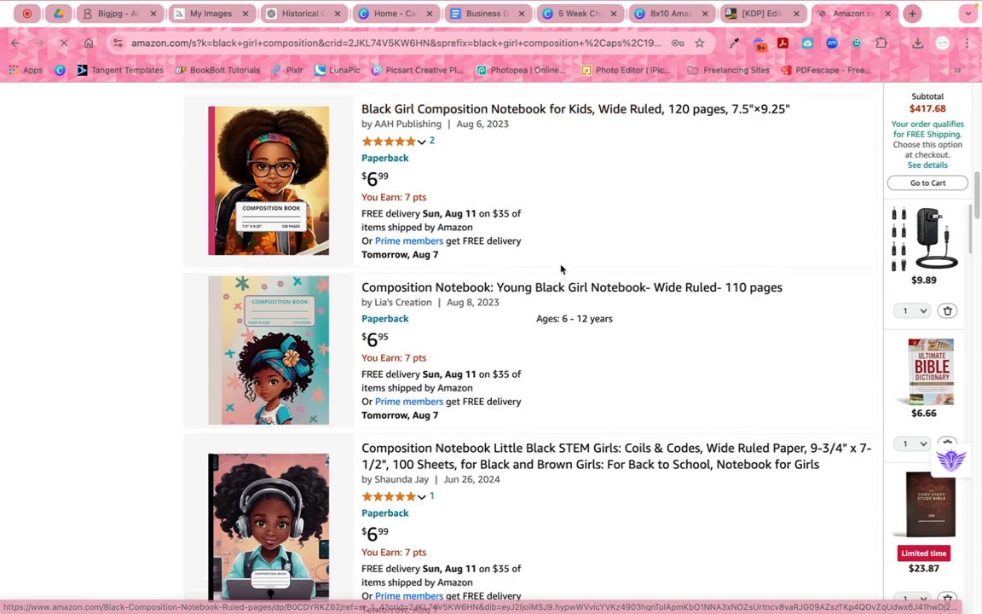
scroll(561, 269, "down", 3)
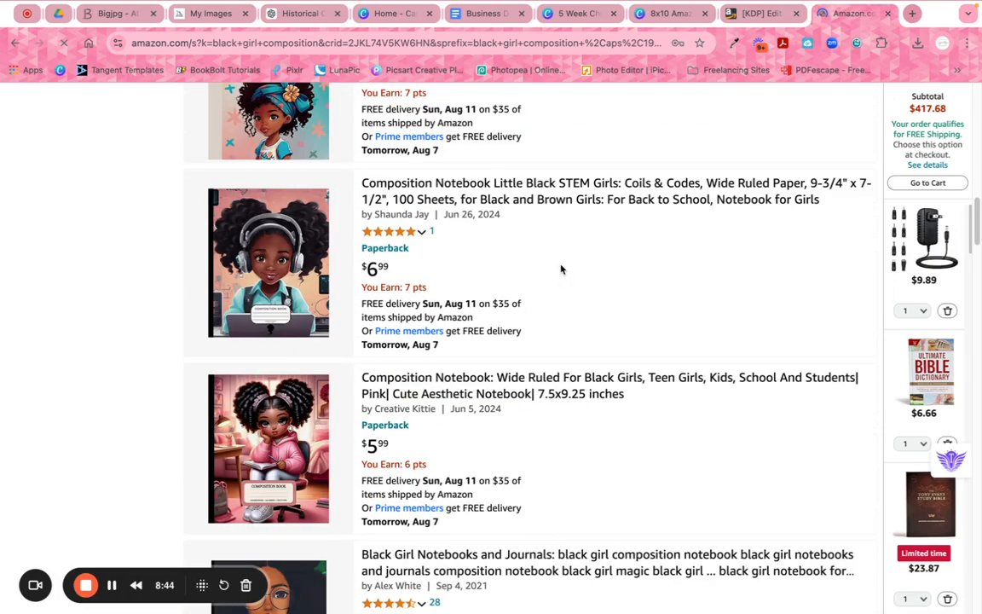
scroll(561, 269, "down", 1)
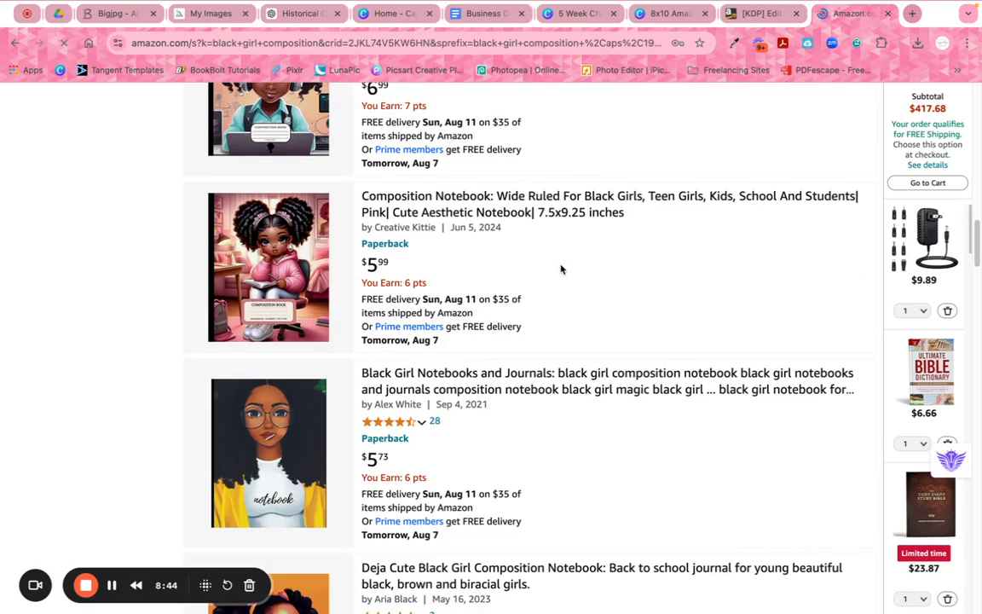
scroll(560, 269, "down", 1)
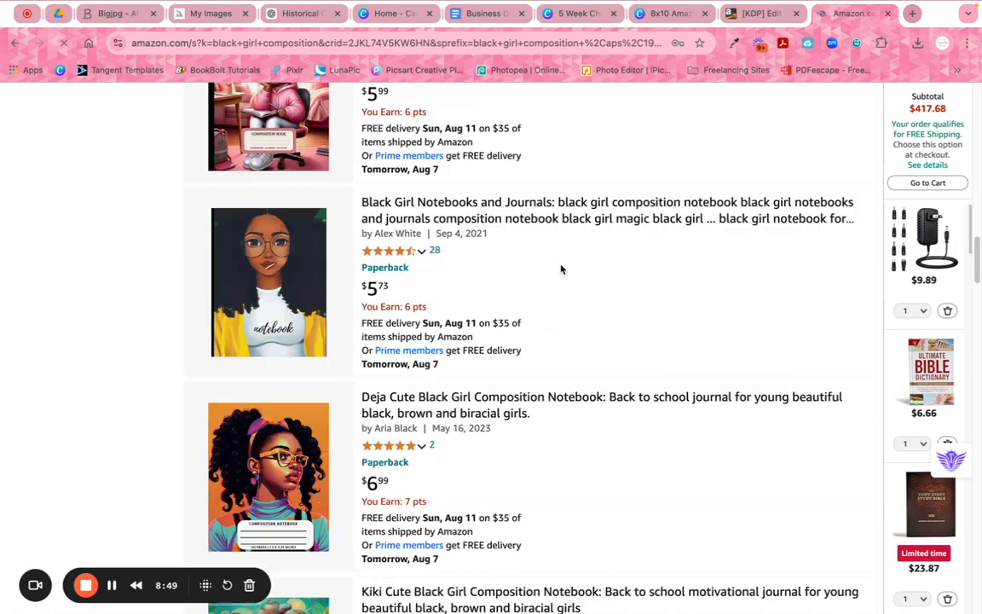
- Check the star ratings of the "Black Girl Notebooks and Journals" and "Deja Cute" listings and review the further notebook results
mouse_move(381, 249)
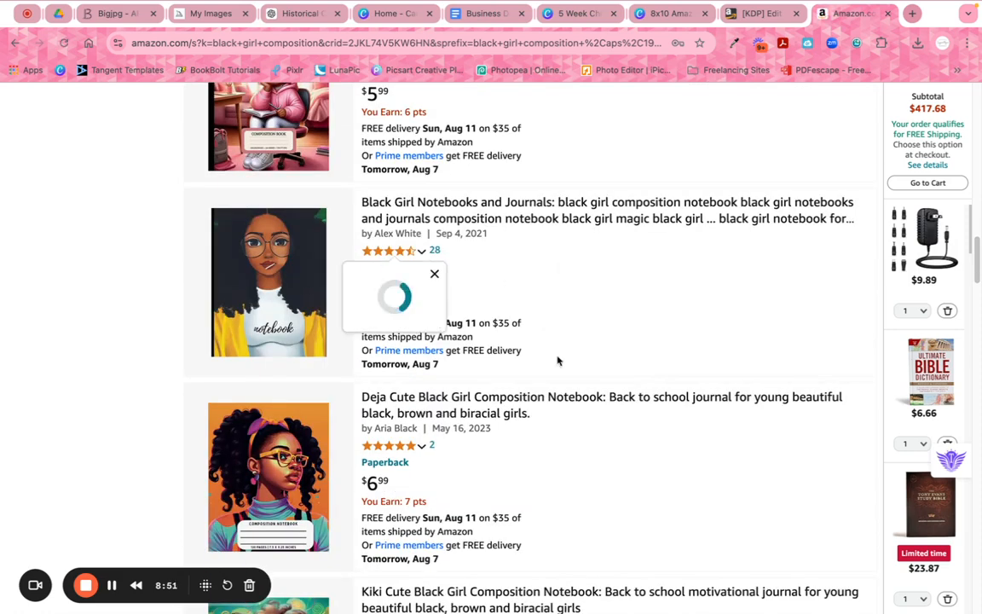
mouse_move(423, 249)
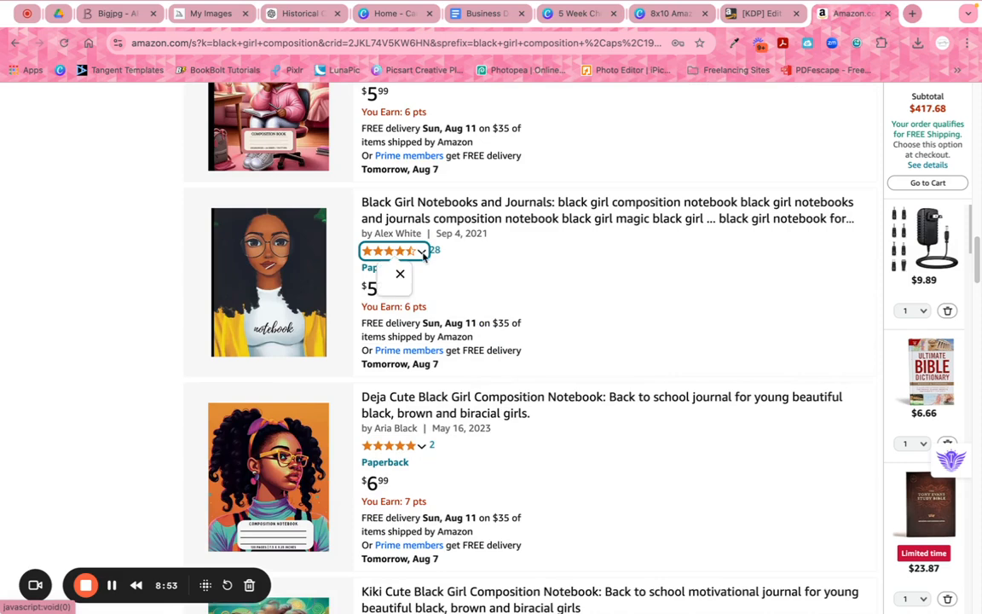
mouse_move(388, 445)
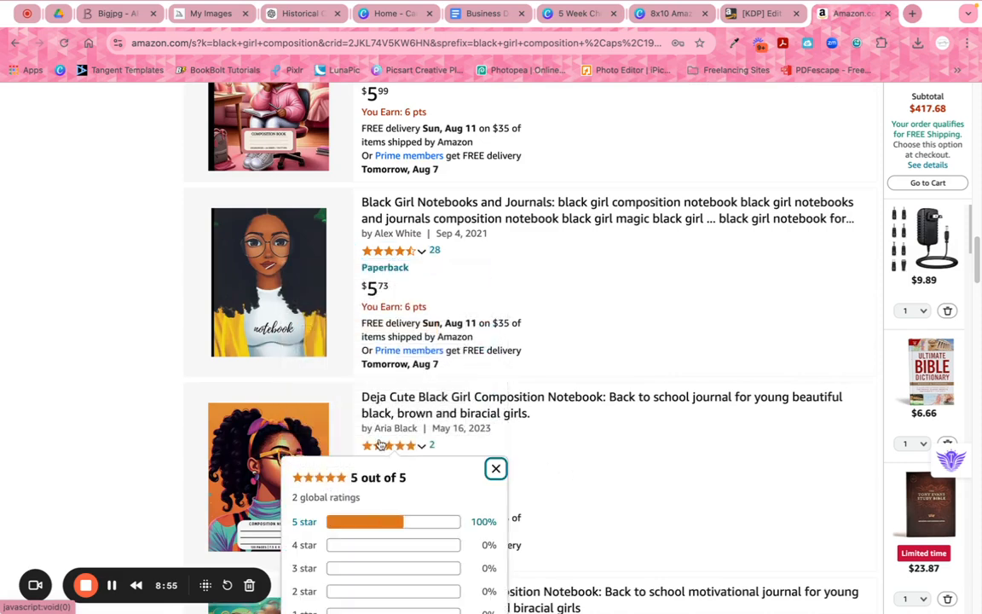
scroll(570, 454, "down", 3)
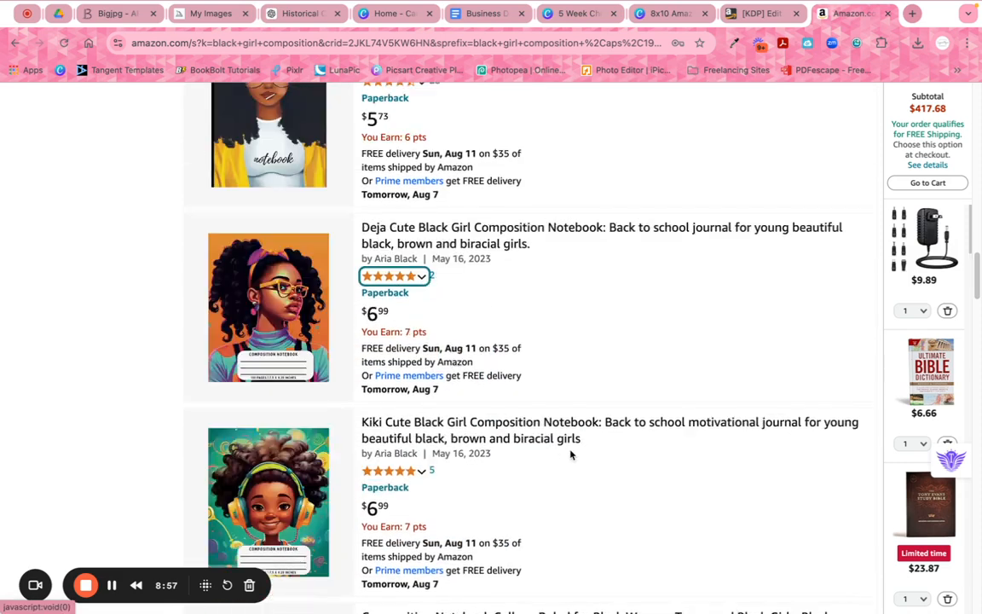
scroll(570, 454, "down", 3)
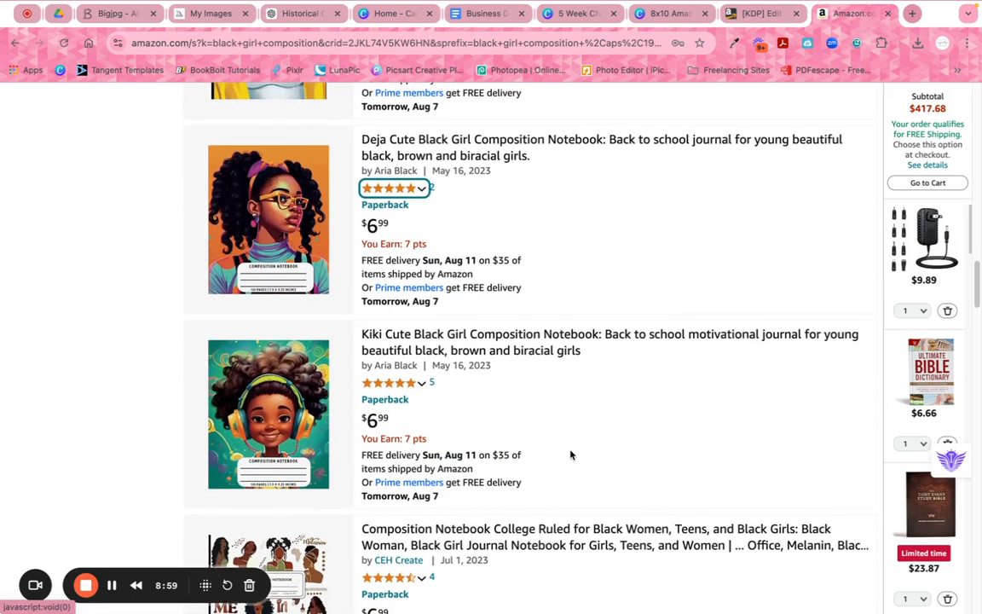
scroll(570, 454, "down", 6)
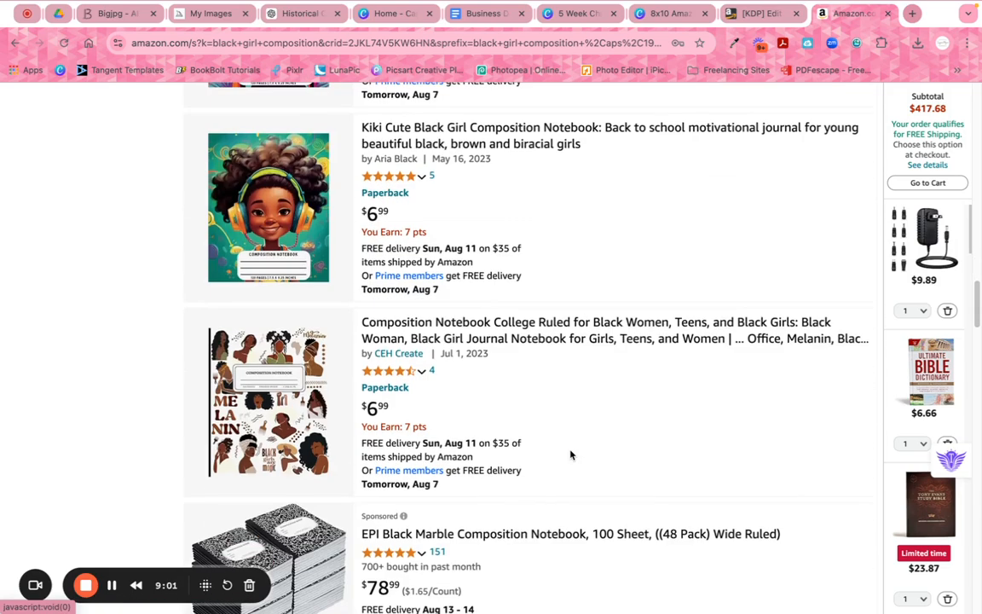
scroll(570, 454, "down", 4)
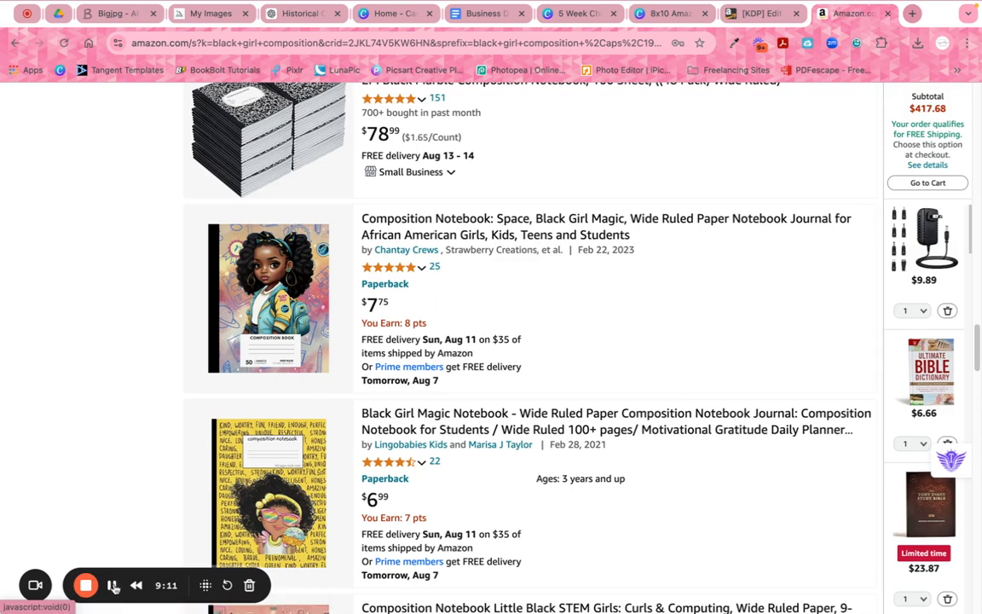
scroll(518, 301, "down", 10)
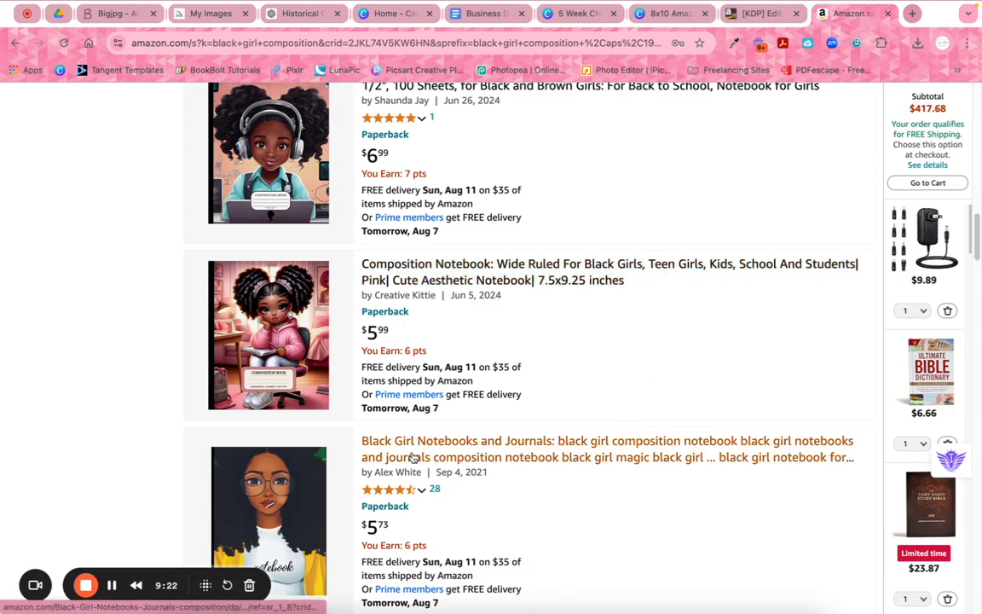
- Try to quit Adobe Acrobat
mouse_move(544, 587)
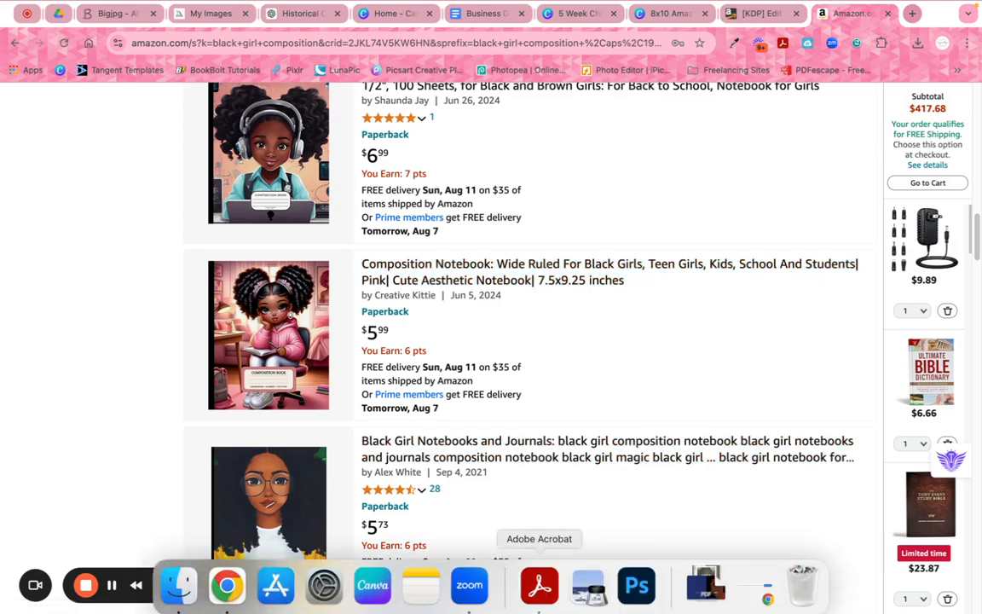
right_click(544, 587)
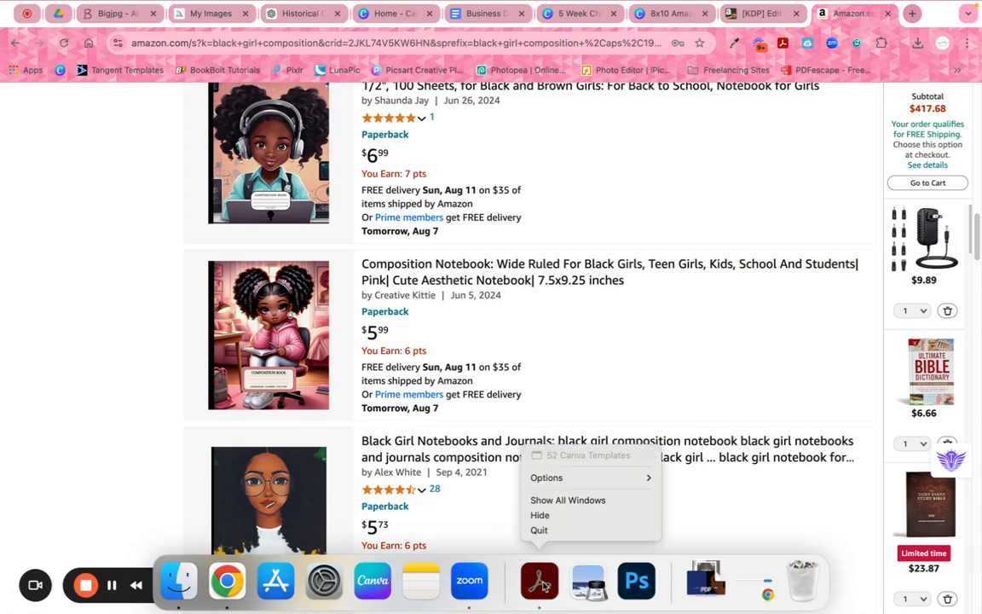
left_click(540, 530)
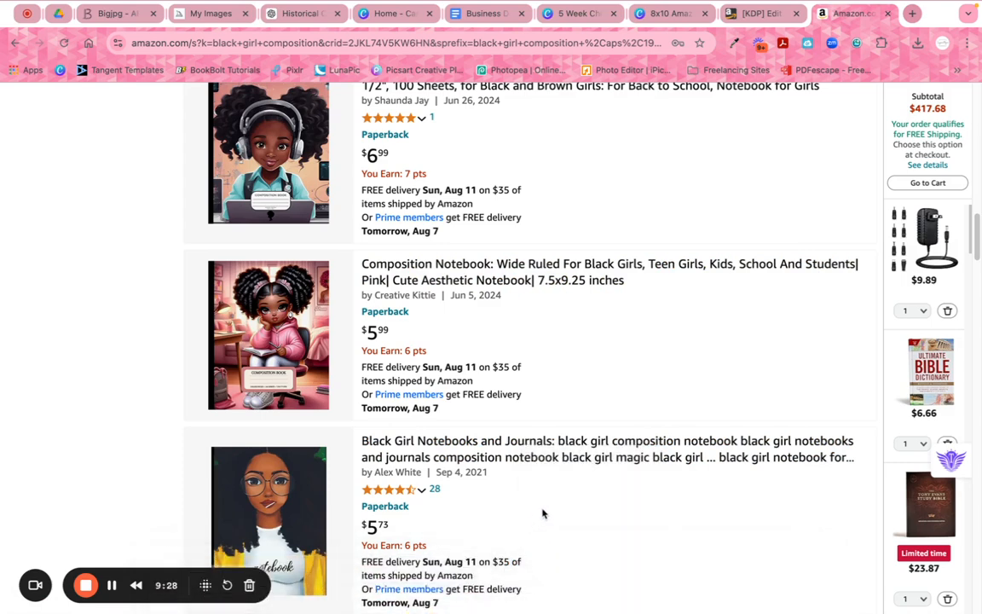
- Examine the titles, ruling, page counts and sizes that competing black girl composition notebooks state in their Amazon listings
scroll(543, 513, "down", 1)
scroll(543, 513, "down", 3)
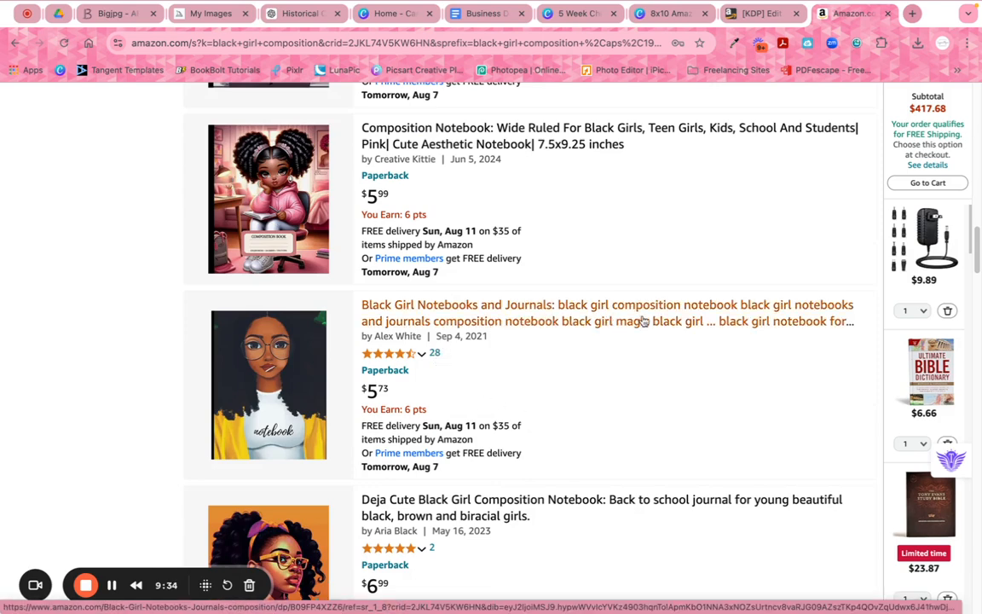
scroll(651, 390, "down", 4)
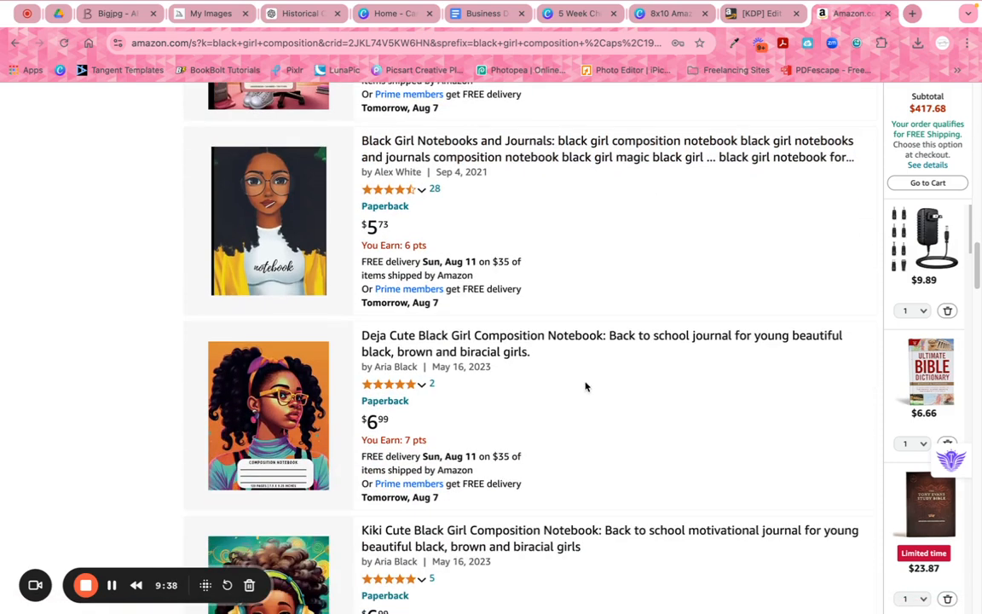
scroll(584, 386, "down", 5)
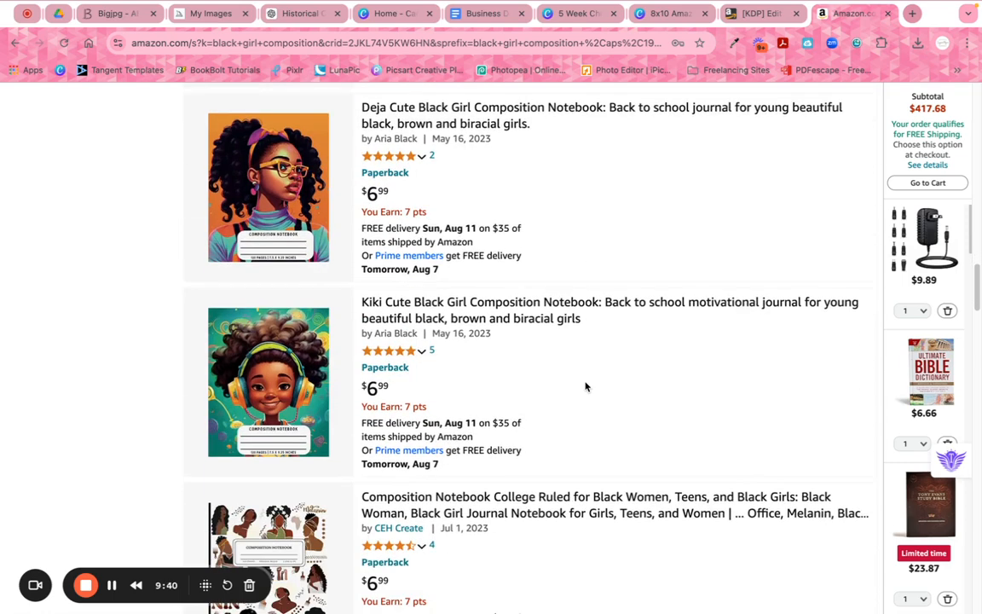
scroll(585, 386, "down", 2)
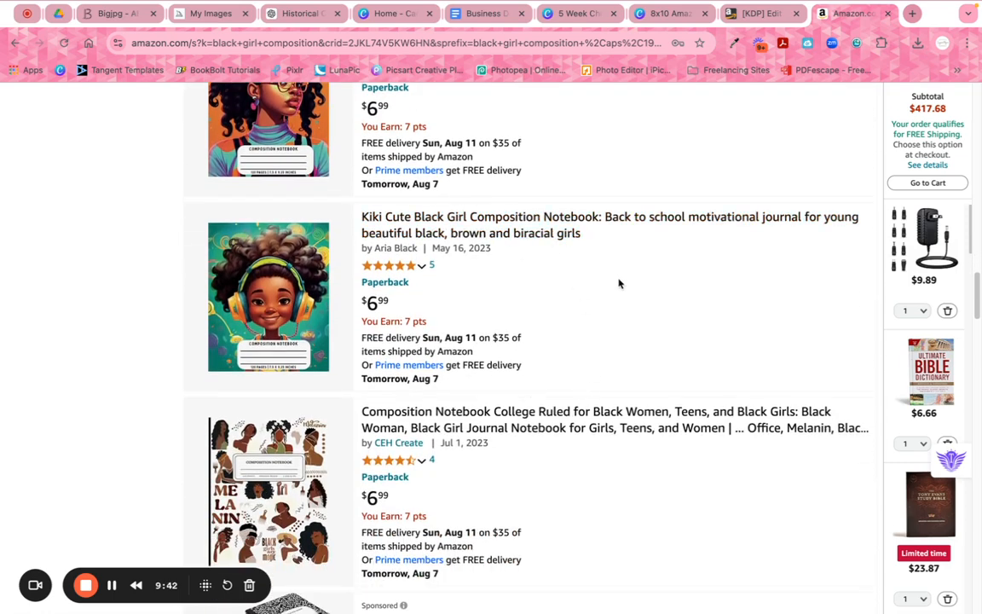
scroll(619, 284, "down", 2)
scroll(619, 283, "up", 3)
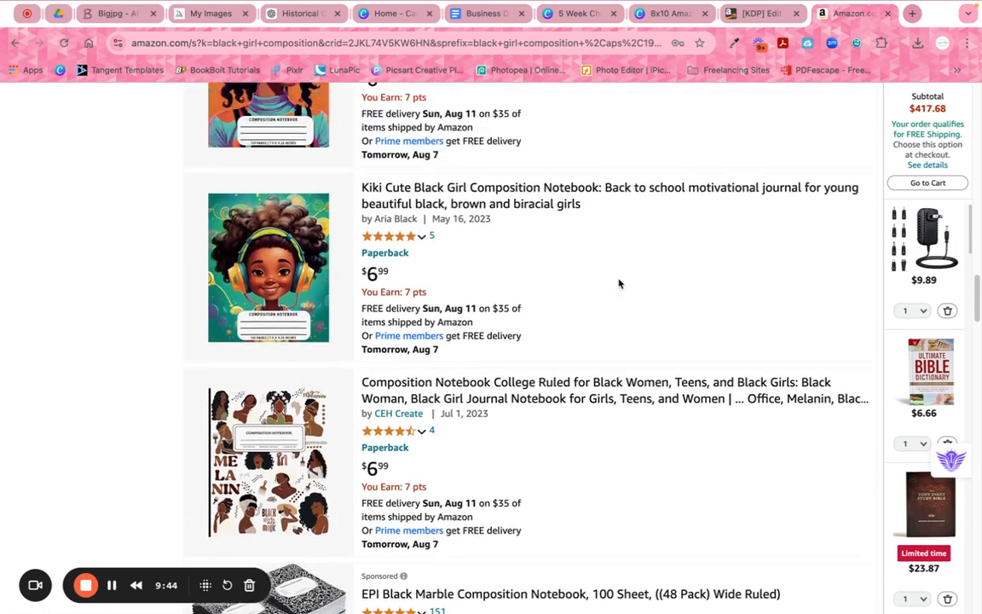
scroll(619, 284, "up", 20)
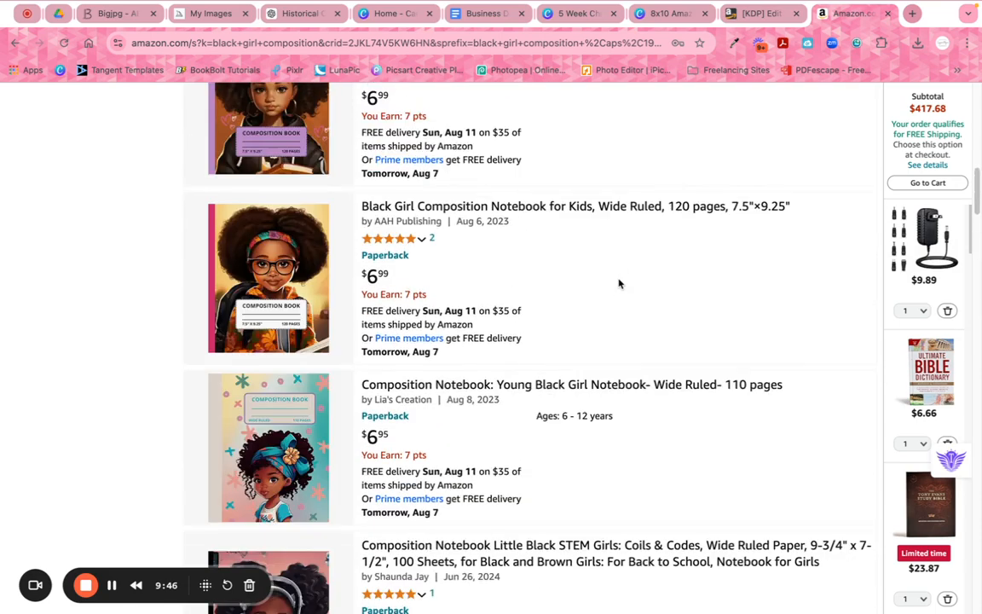
scroll(619, 284, "up", 3)
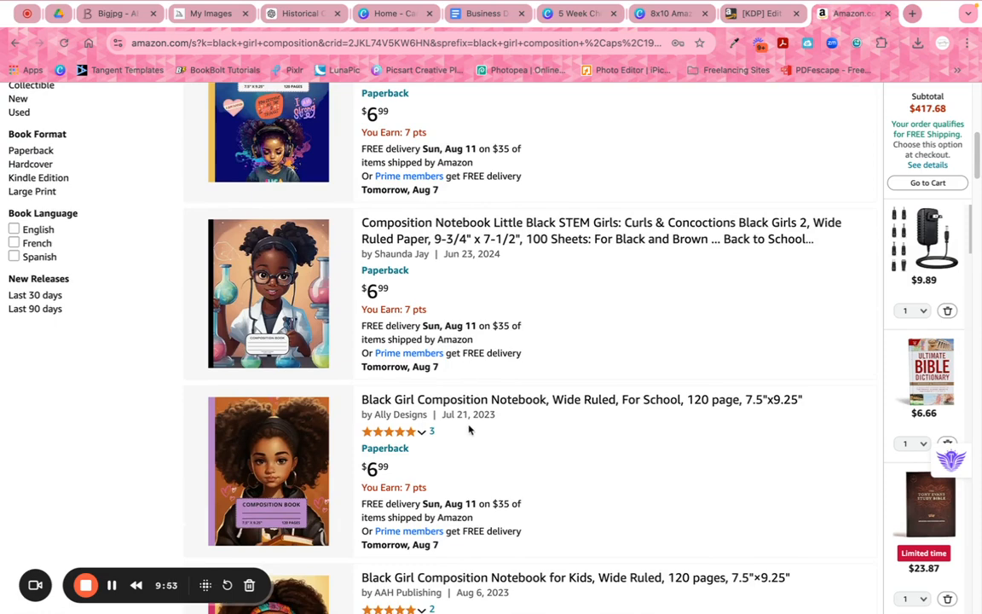
scroll(468, 431, "down", 1)
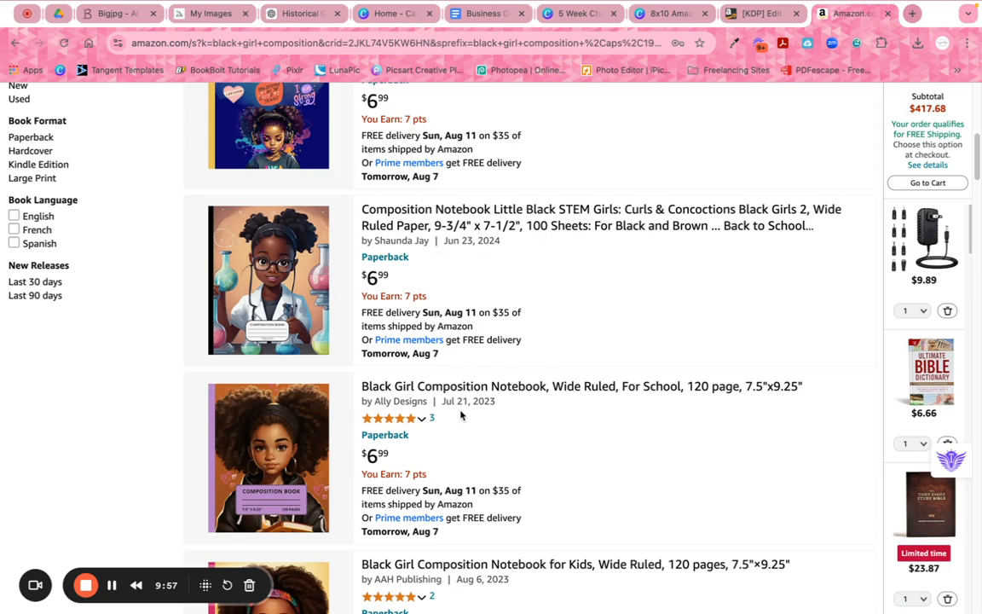
scroll(539, 425, "up", 1)
scroll(539, 424, "up", 6)
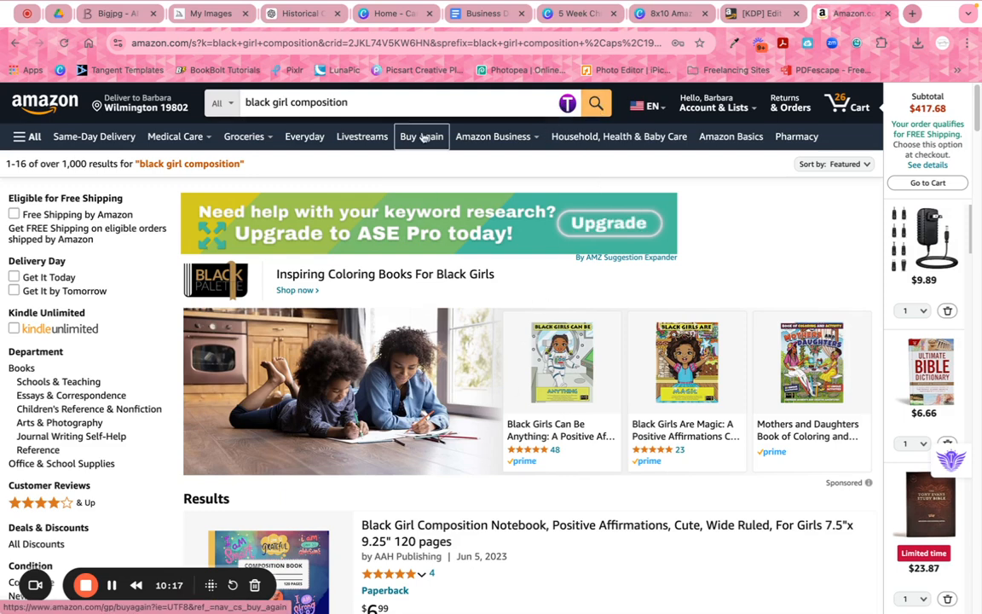
- Close the Amazon results, switch to ChatGPT, move its tab to the end of the row and start a new chat
left_click(891, 16)
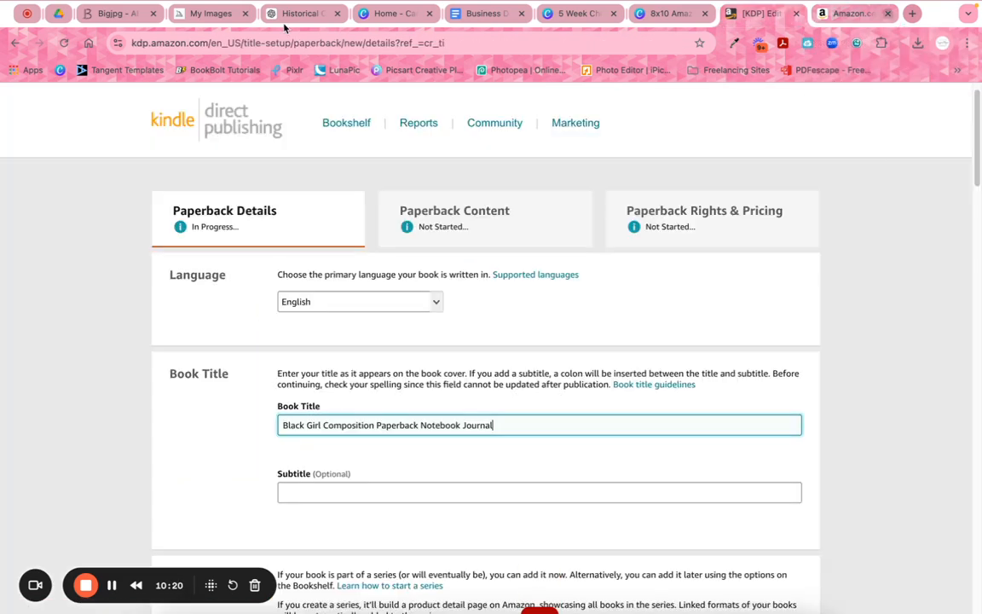
left_click(331, 14)
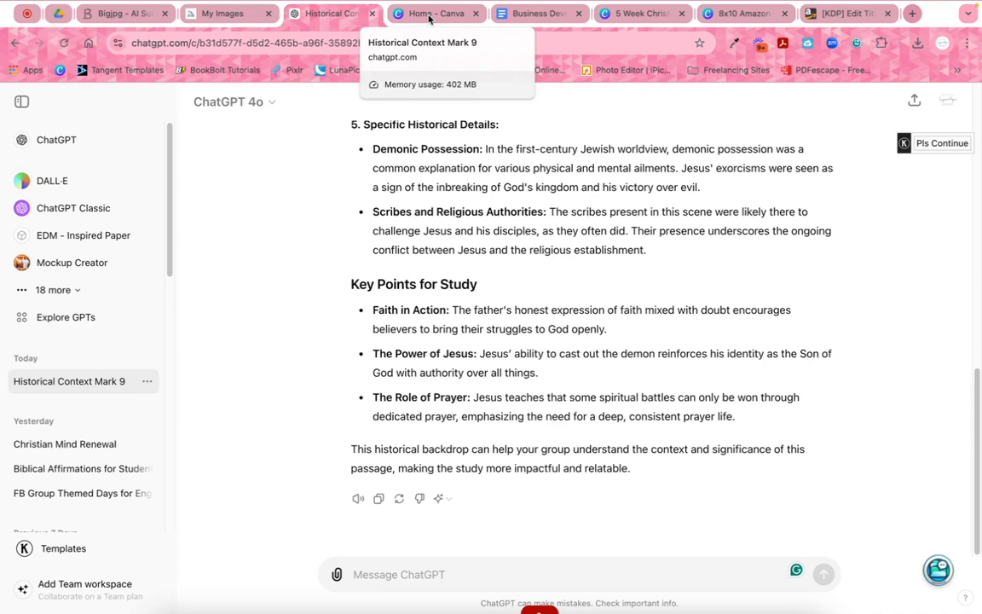
left_click_drag(429, 17, 844, 16)
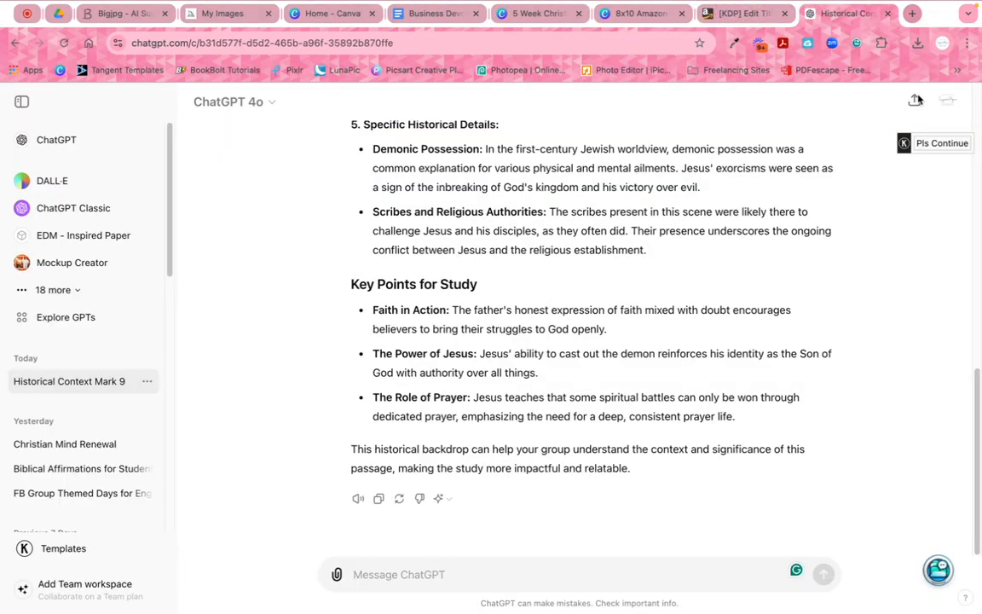
left_click(26, 146)
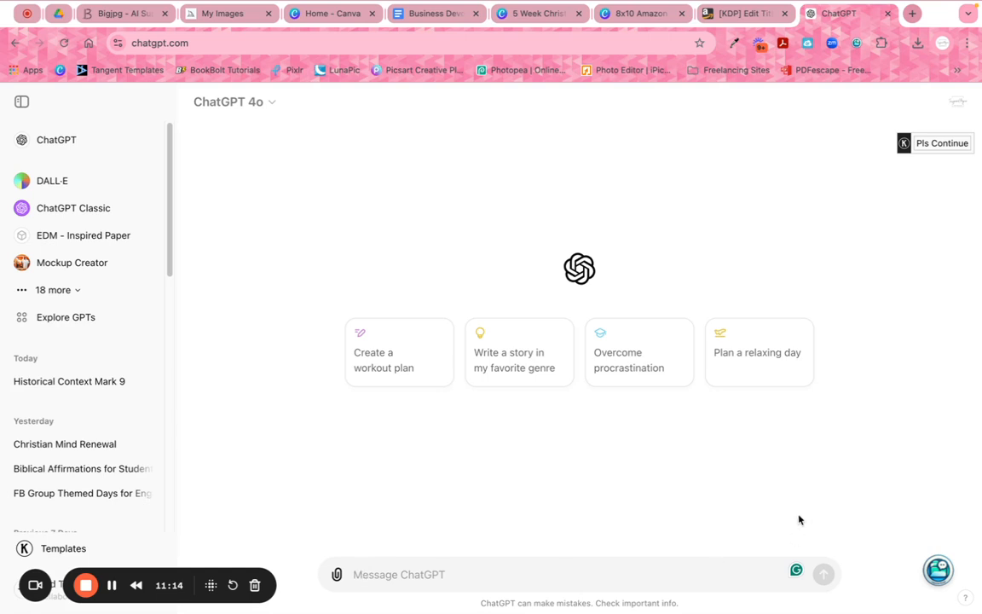
- Reload the ChatGPT page and quit Adobe Acrobat
left_click(64, 42)
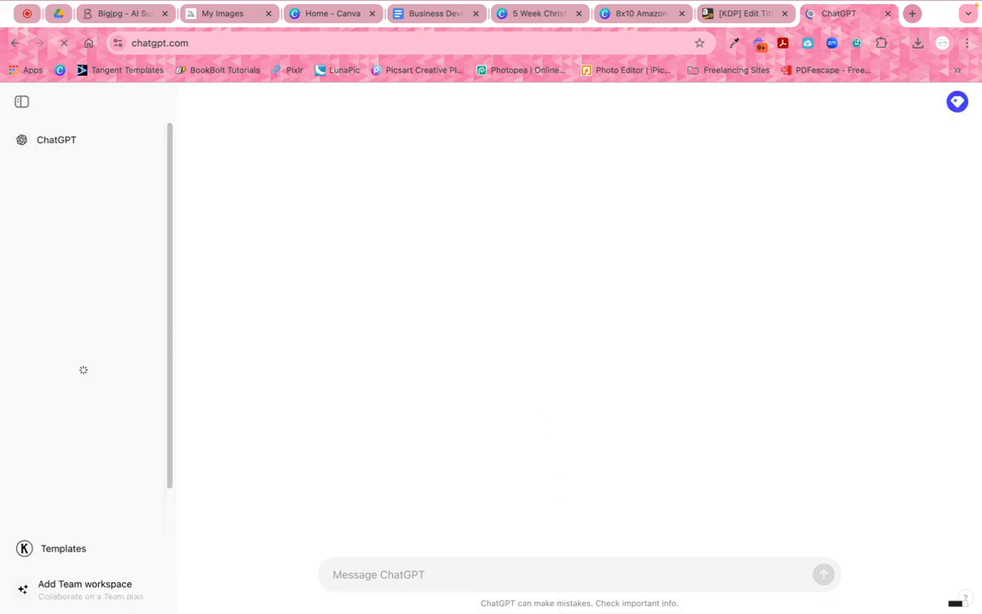
mouse_move(538, 596)
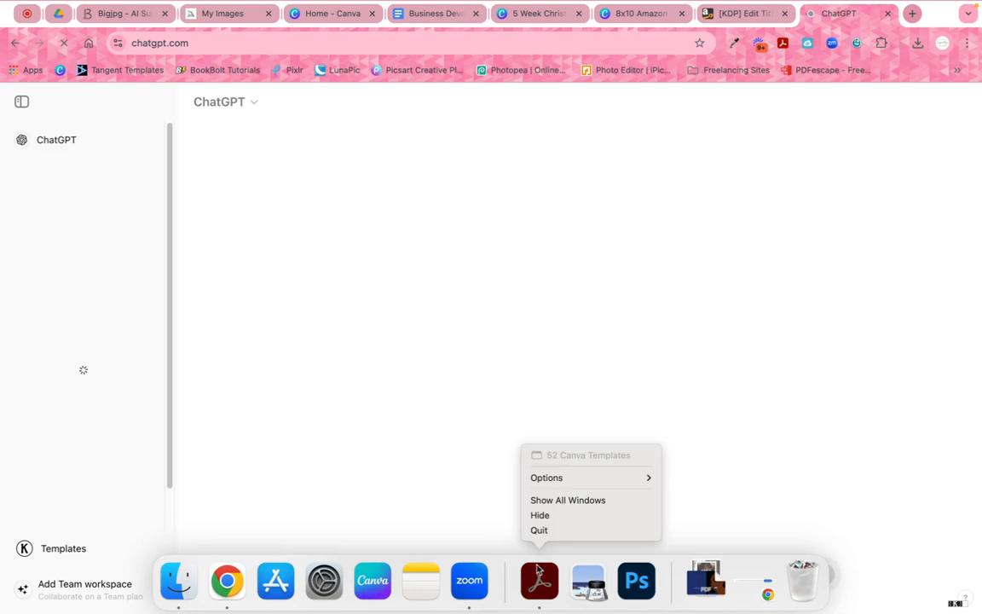
left_click(534, 529)
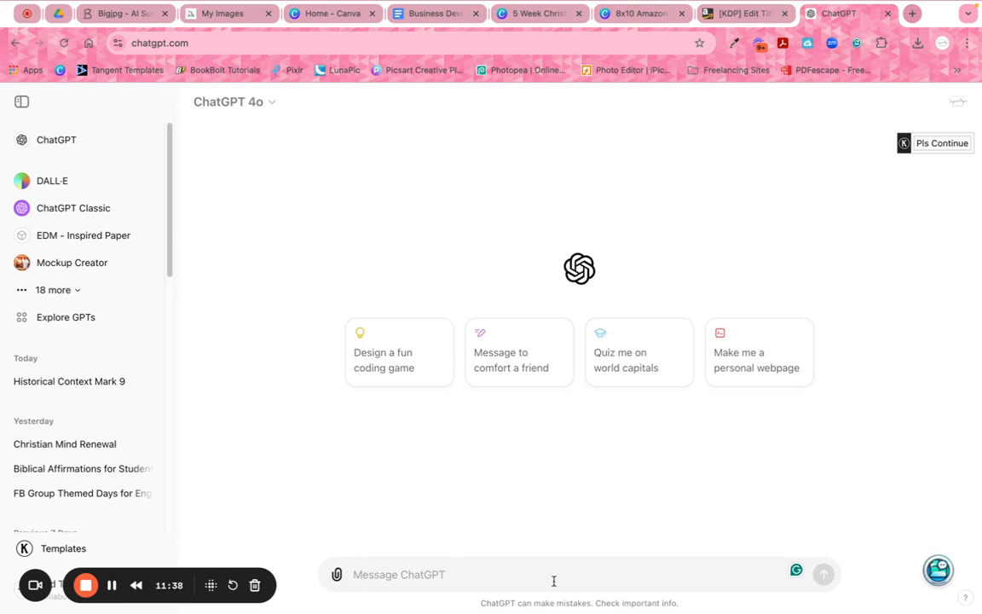
- Draft the prompt "Good morning! I need your help. I would like to create a product listing for a composition book I am creating"
type("g")
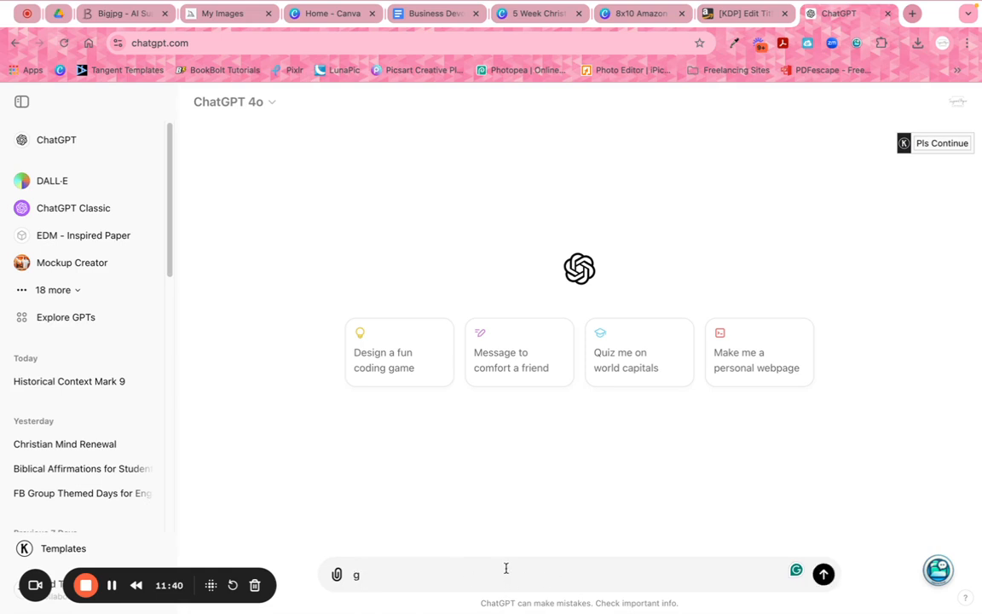
key("BackSpace")
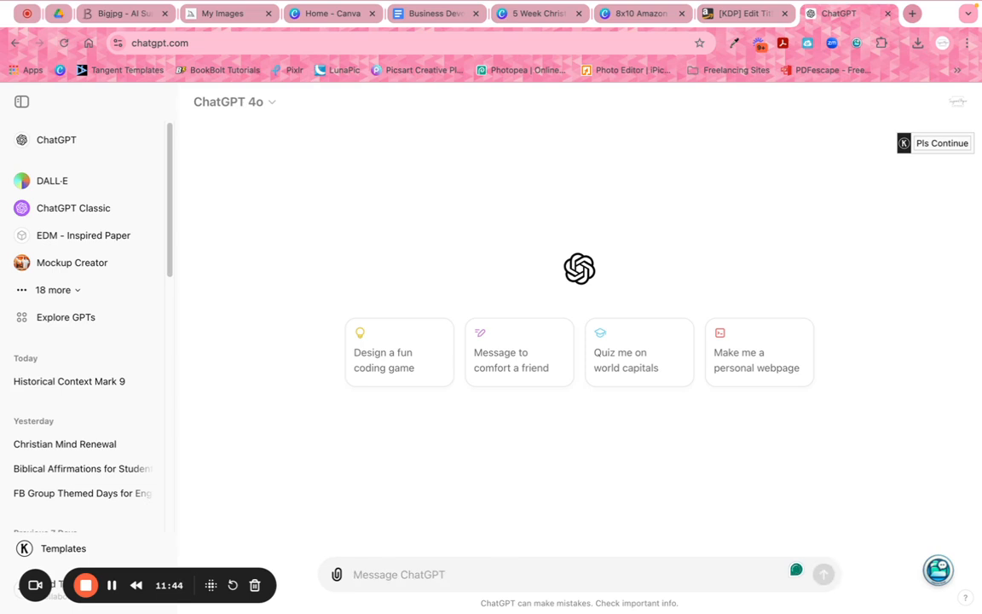
type("Goodd")
key("BackSpace")
key("BackSpace")
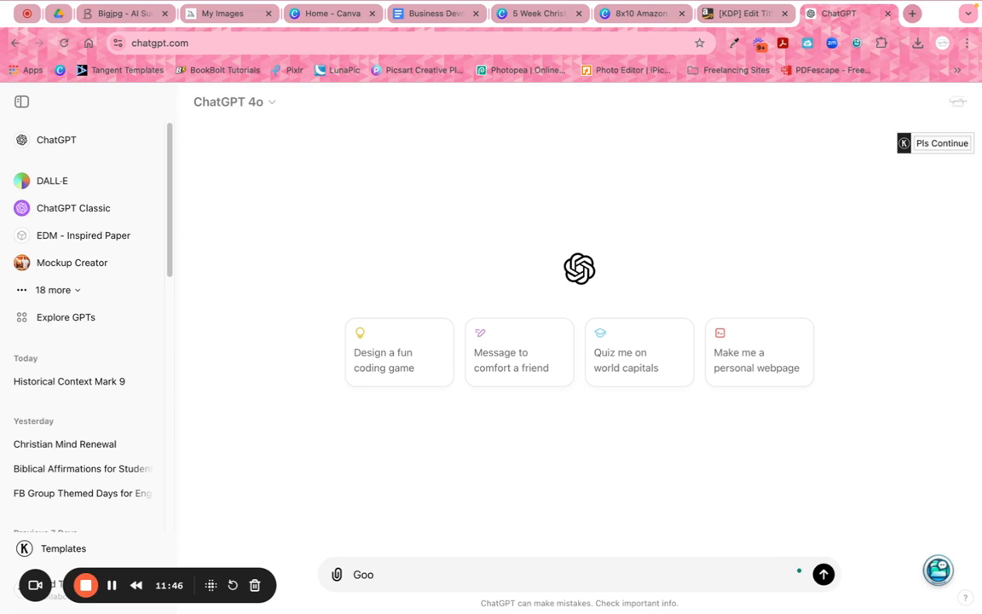
type("d morning! I need yo")
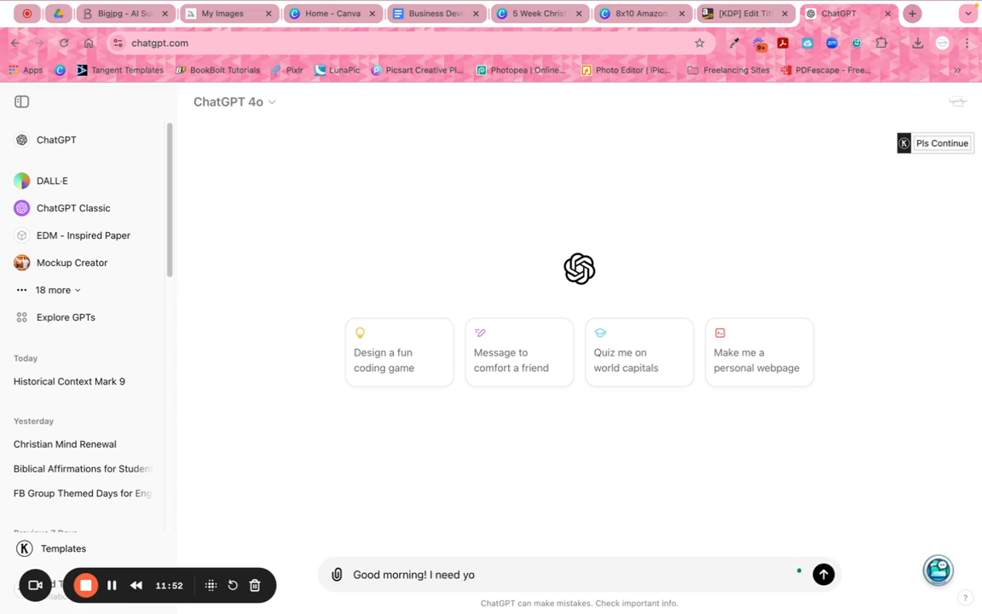
type("ur help. I would like to crea")
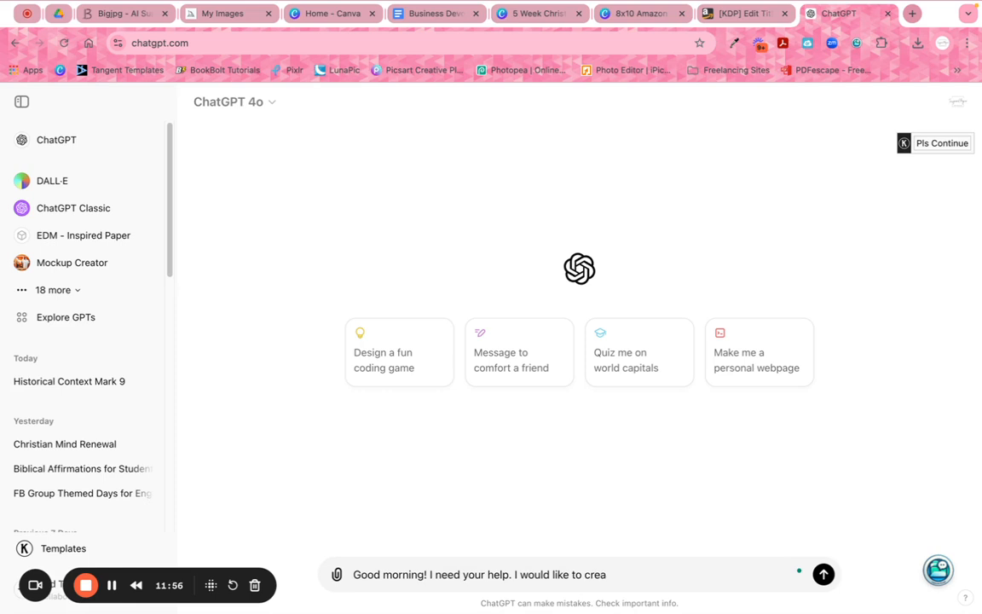
type("te a product listing for")
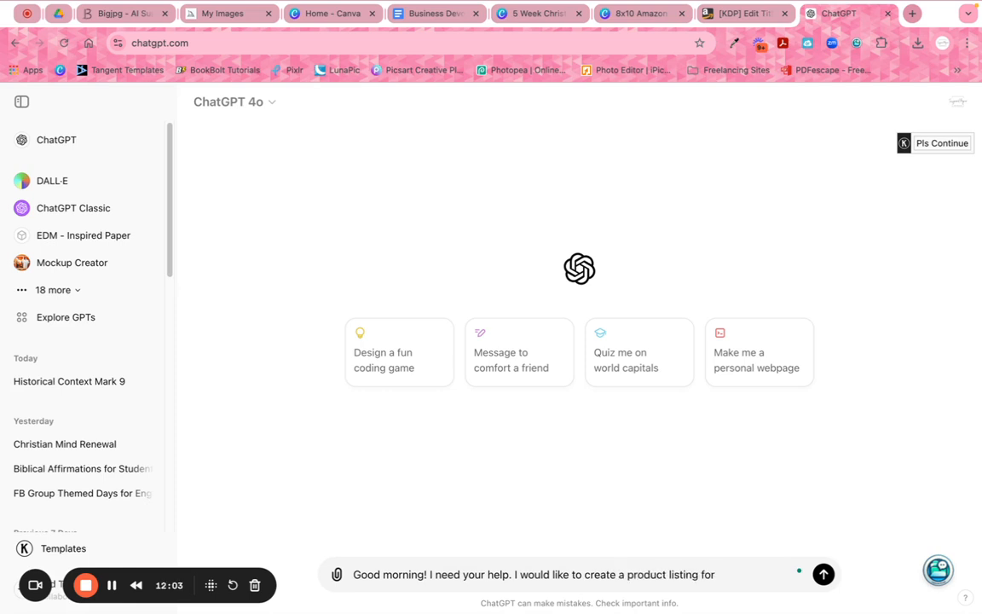
type(" a")
type(" composition")
type(" book I am")
type(" creating")
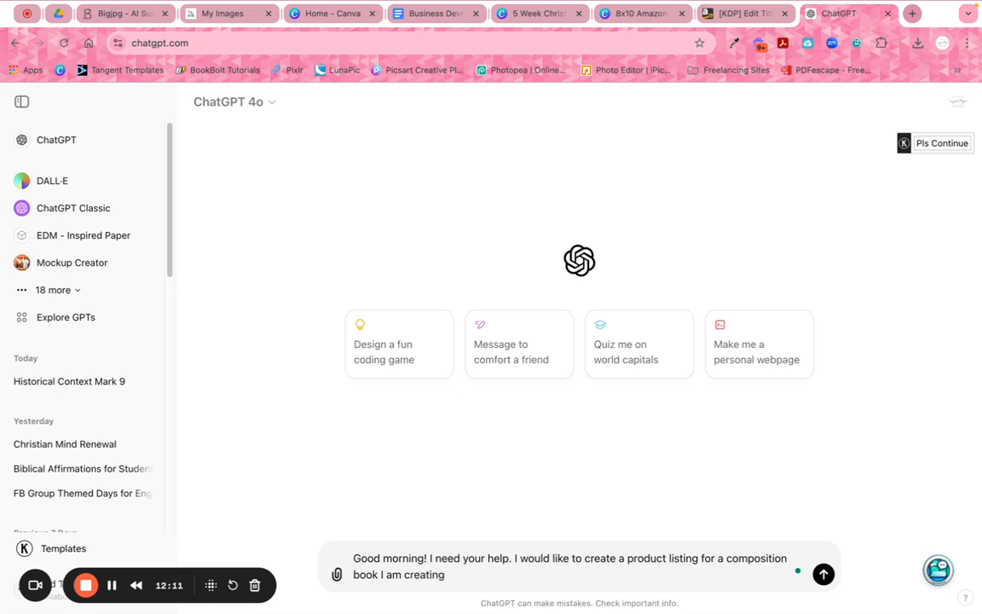
- Extend the prompt with "to sell on" and submit it
type(" to sell on 'amaqz")
key("BackSpace")
key("BackSpace")
key("BackSpace")
key("BackSpace")
key("BackSpace")
key("BackSpace")
key("Return")
type("a")
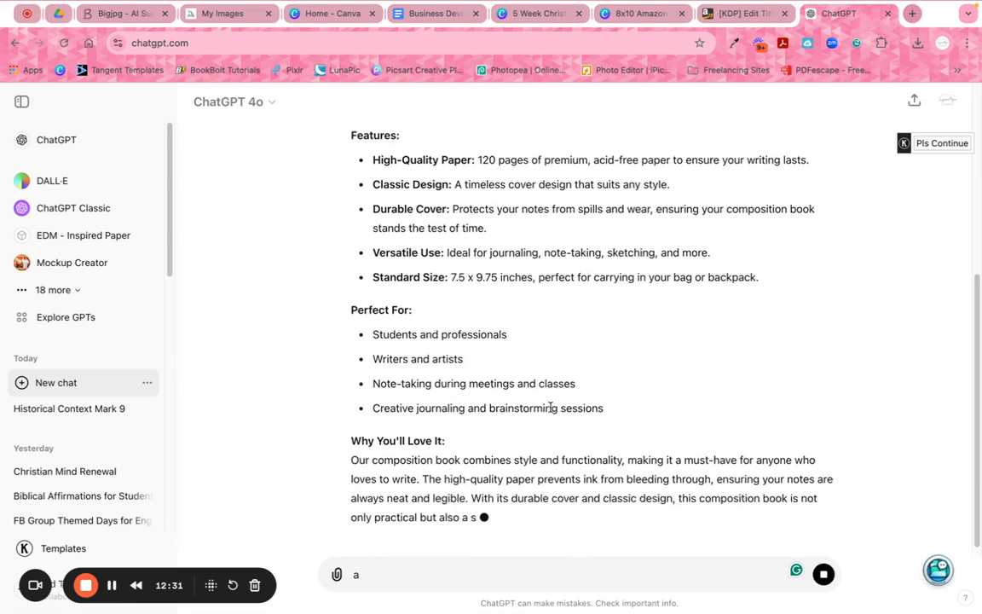
- Edit the sent prompt, inserting "using Amazon KDP" before "to sell on" and continuing it with "Amazon. The book"
scroll(554, 305, "up", 6)
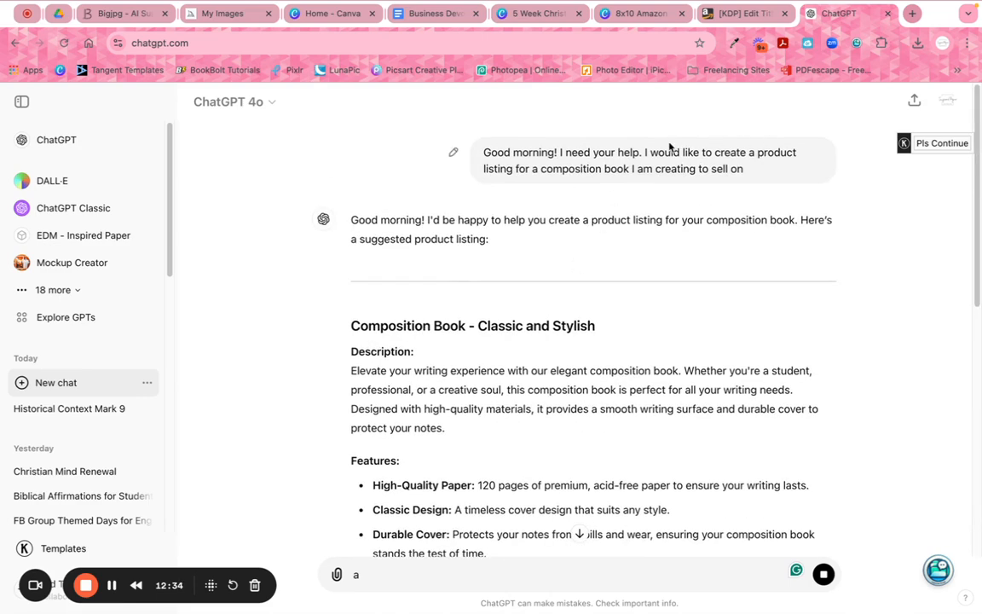
left_click(453, 152)
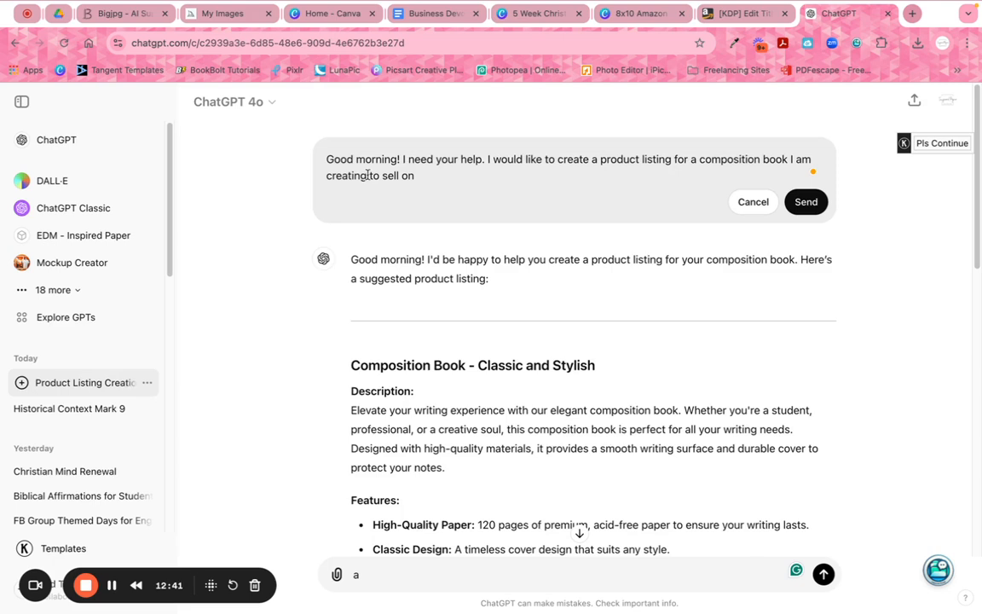
type("using Amaz")
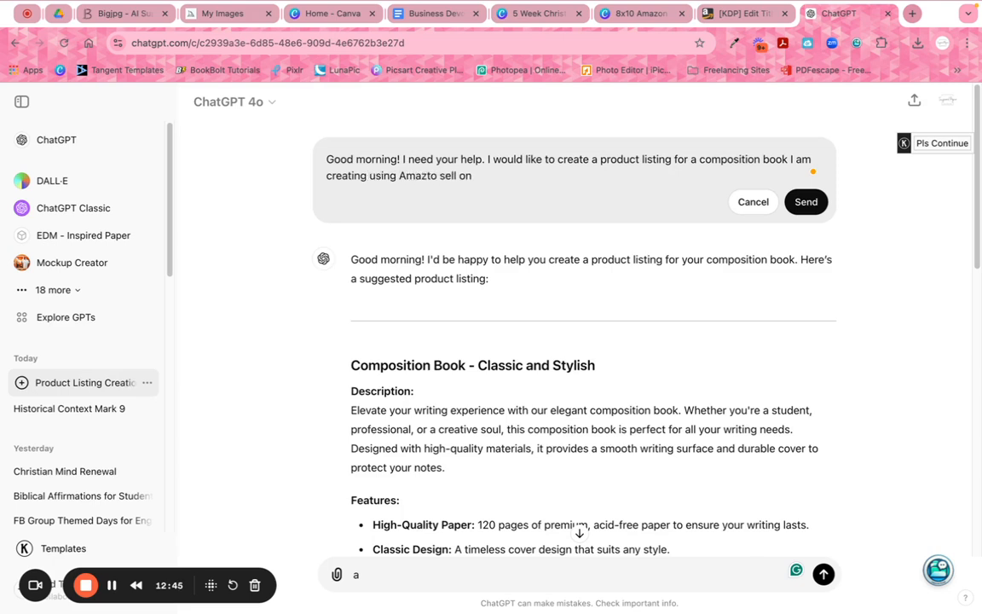
type("on KDP ")
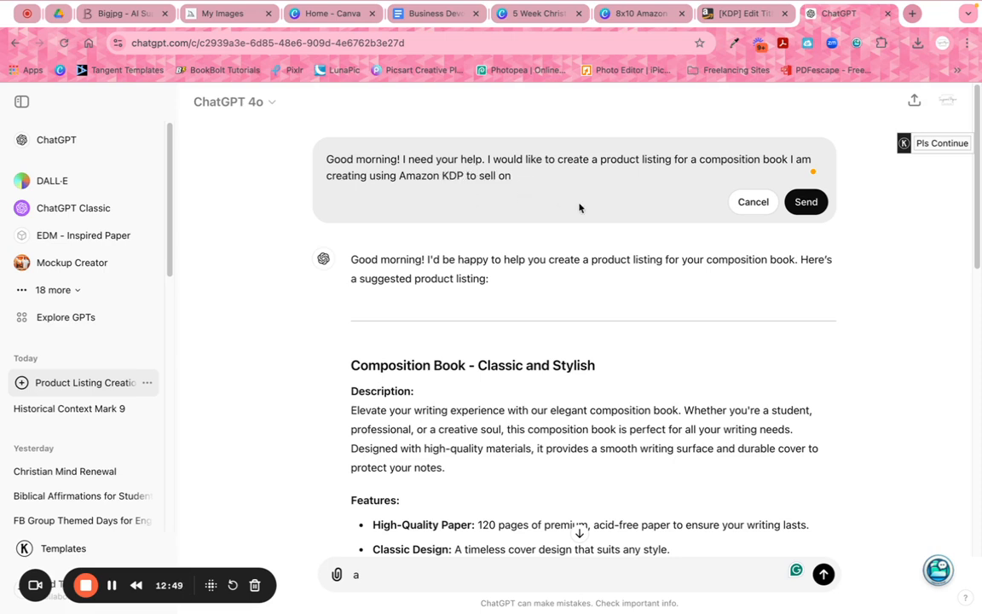
type(" Amaozon. The b")
key("BackSpace")
type("book")
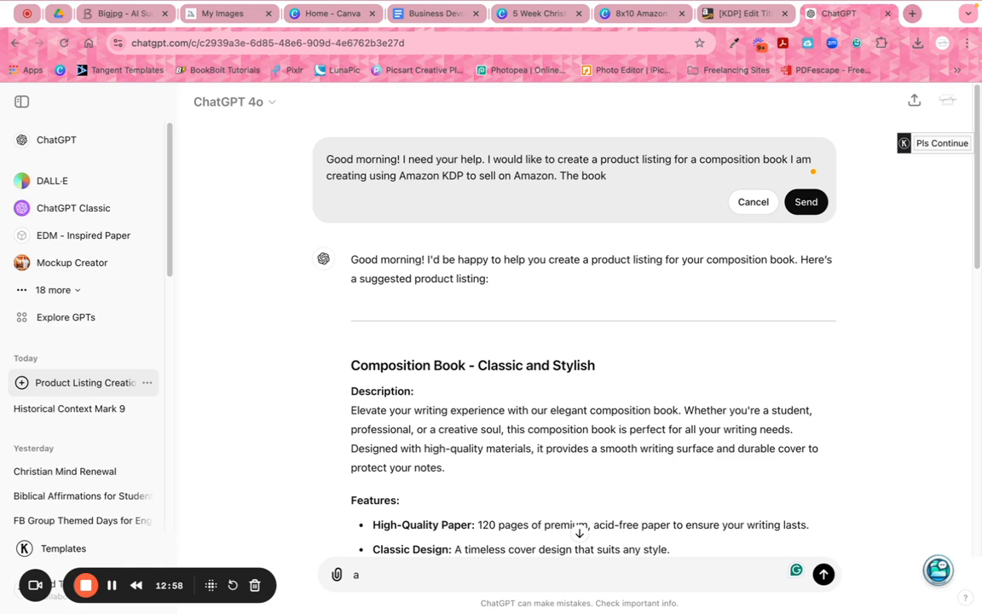
- Continue the prompt after "The book" with "cover displays an African American"
type(" cover is")
type(" a p")
key("BackSpace")
key("BackSpace")
key("BackSpace")
key("BackSpace")
key("BackSpace")
key("BackSpace")
type("displays")
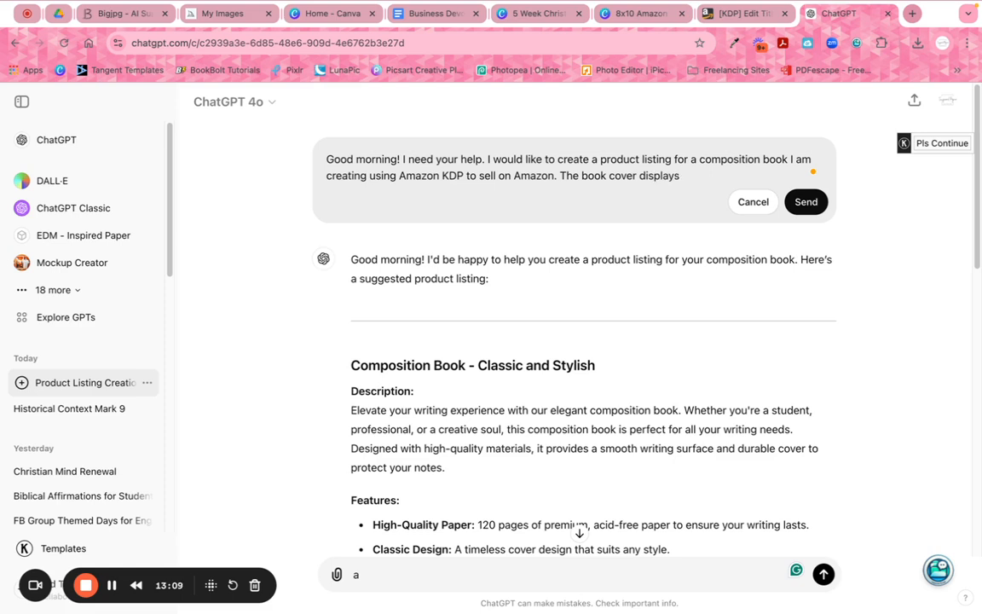
type(" africa")
key("BackSpace")
key("BackSpace")
key("BackSpace")
key("BackSpace")
type("African American")
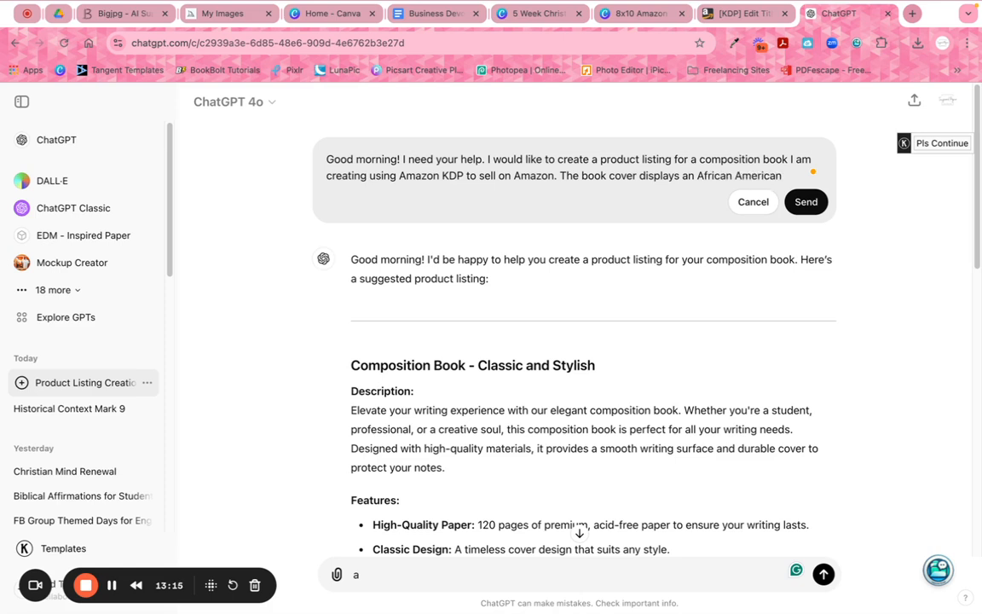
- Extend the prompt with "girl. the interior pages are 100 lined pages."
type(" girl. the interior pa")
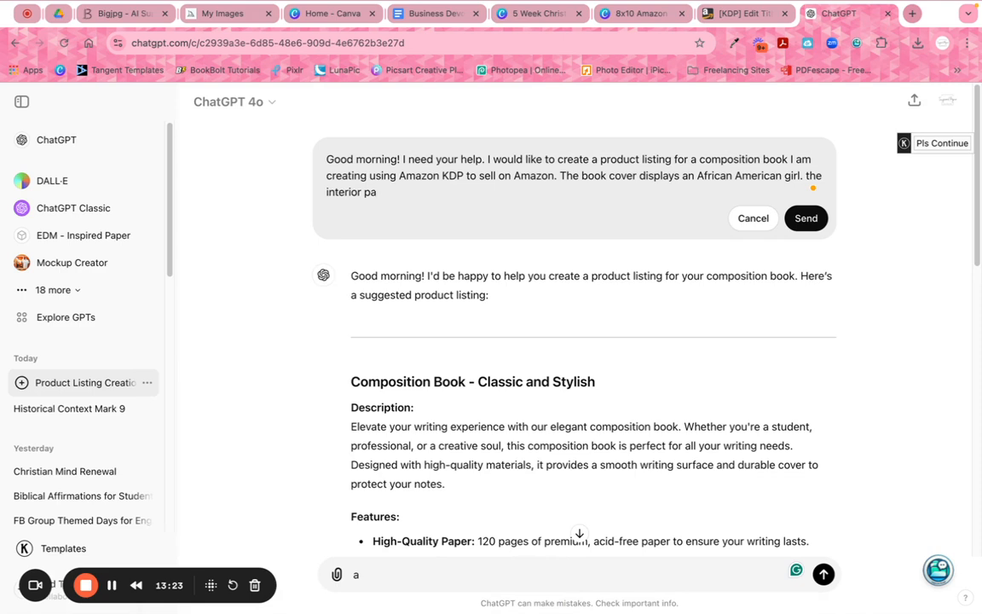
type("rges are 100 lined")
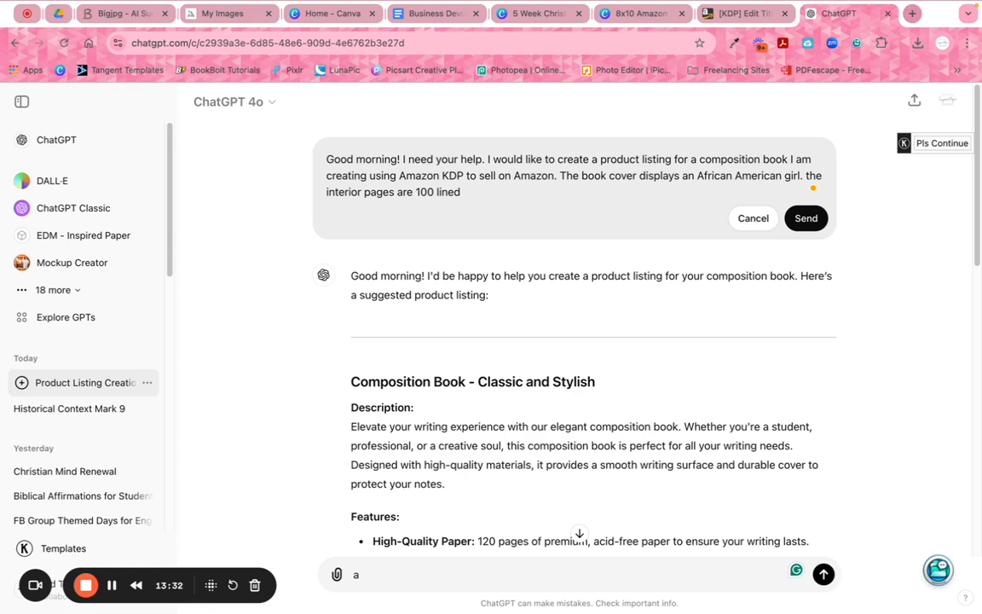
type("pages.")
- Reword the last sentence to "the interior will contain 100 blank lined pages." and resubmit the prompt
double_click(379, 192)
type("is")
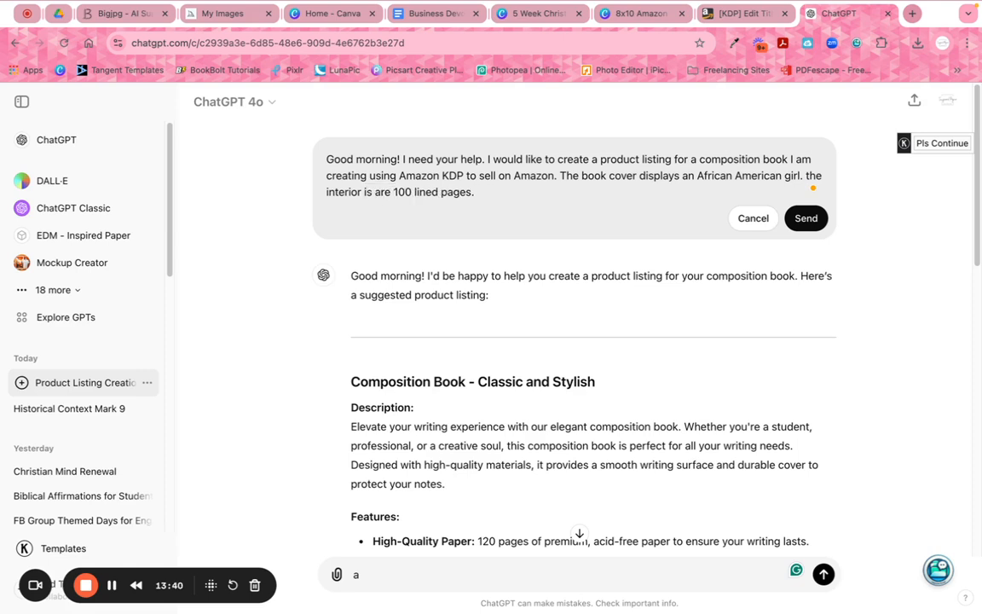
double_click(385, 193)
key("BackSpace")
key("BackSpace")
key("BackSpace")
key("BackSpace")
key("BackSpace")
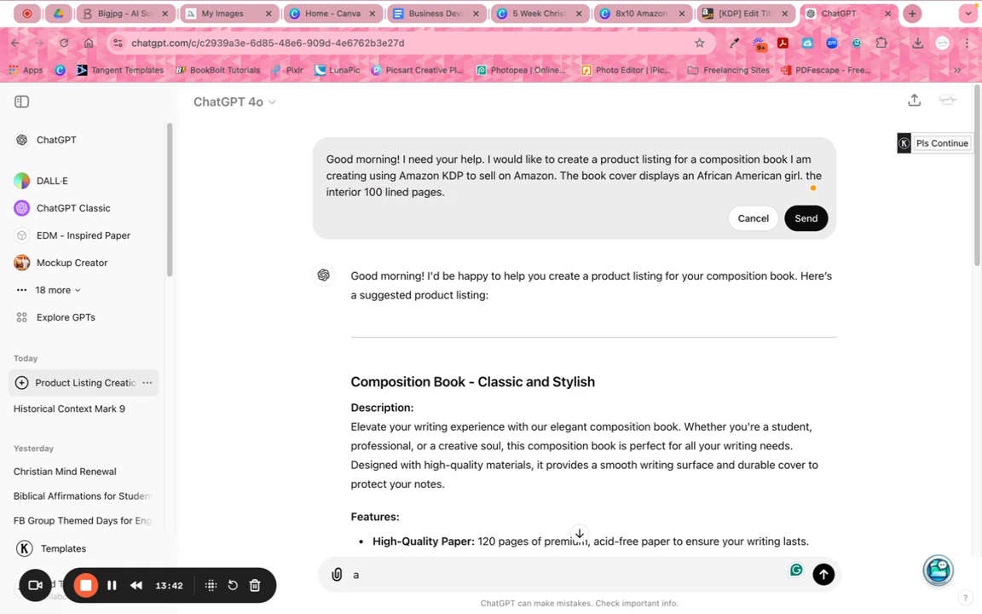
type("will")
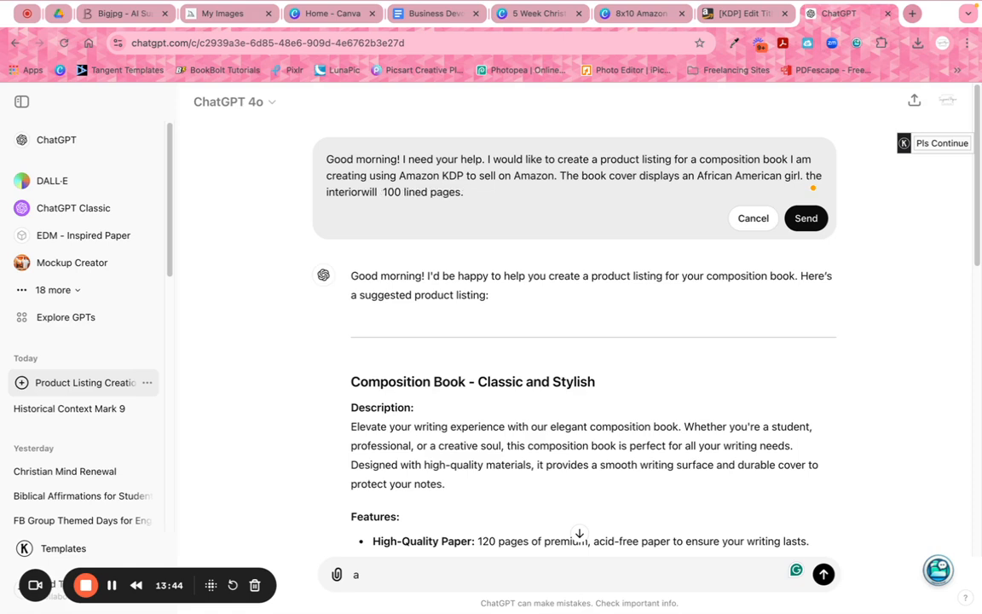
key("BackSpace")
key("BackSpace")
type("will contain")
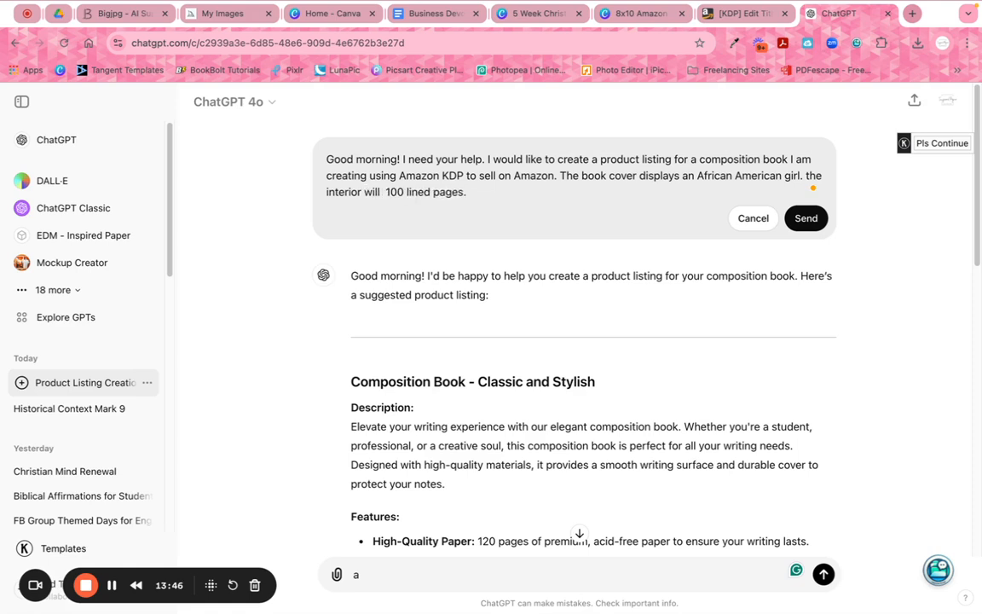
left_click(443, 191)
type("blank")
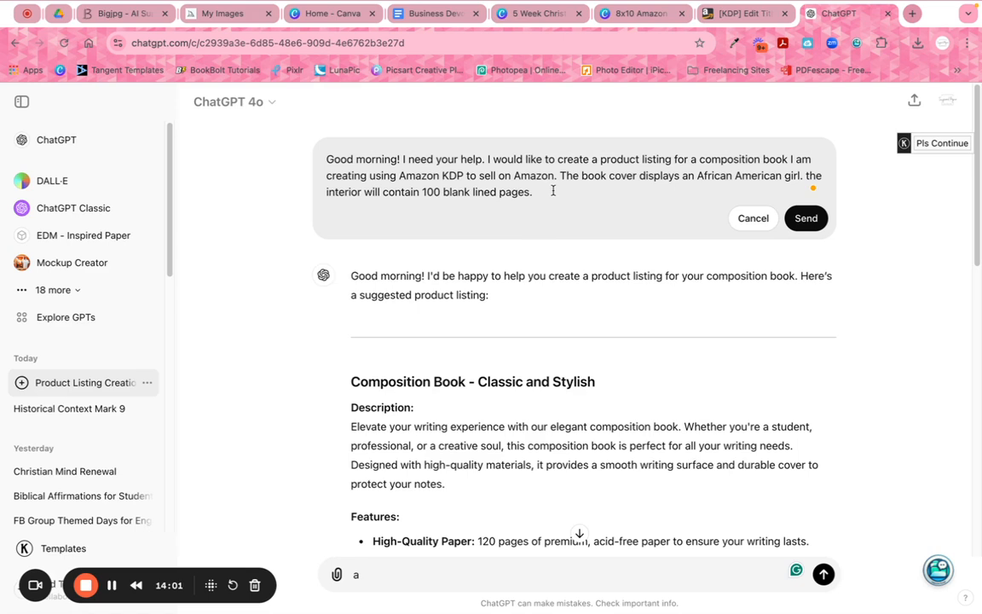
key("Return")
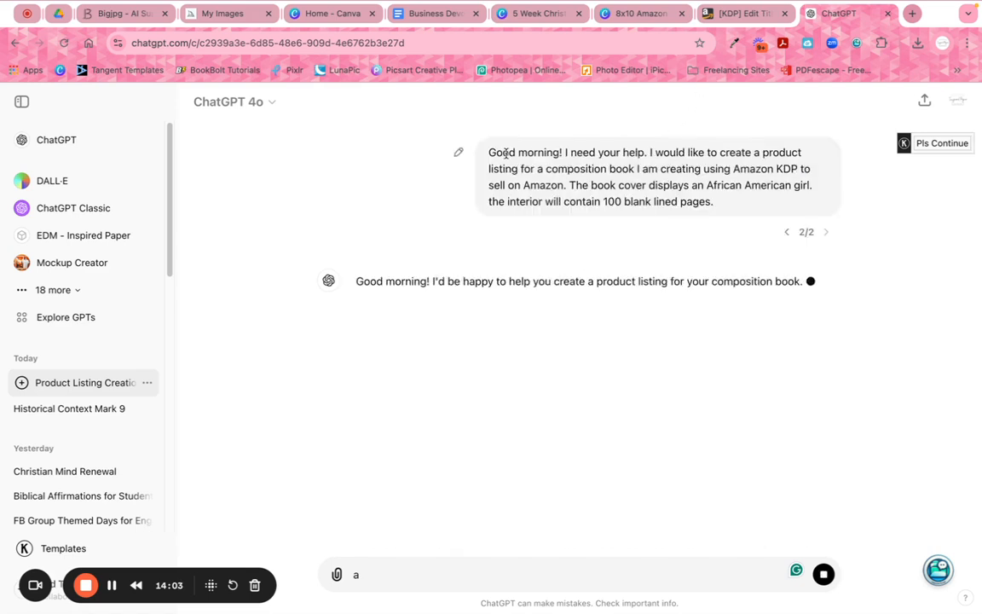
- Reopen the sent prompt for editing and start a new paragraph after a blank line
left_click(459, 151)
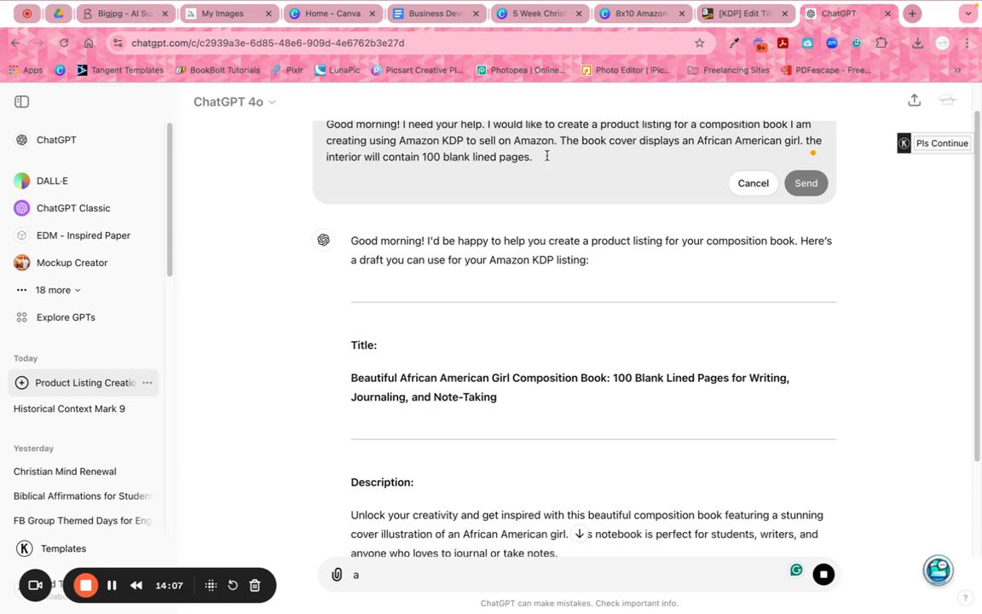
key("Return")
key("Return")
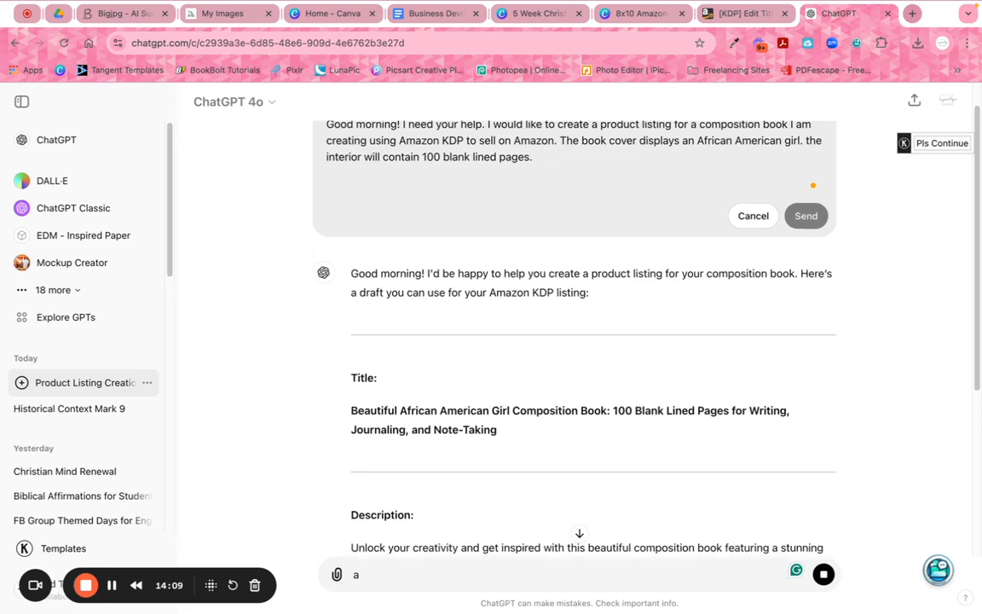
scroll(550, 170, "up", 1)
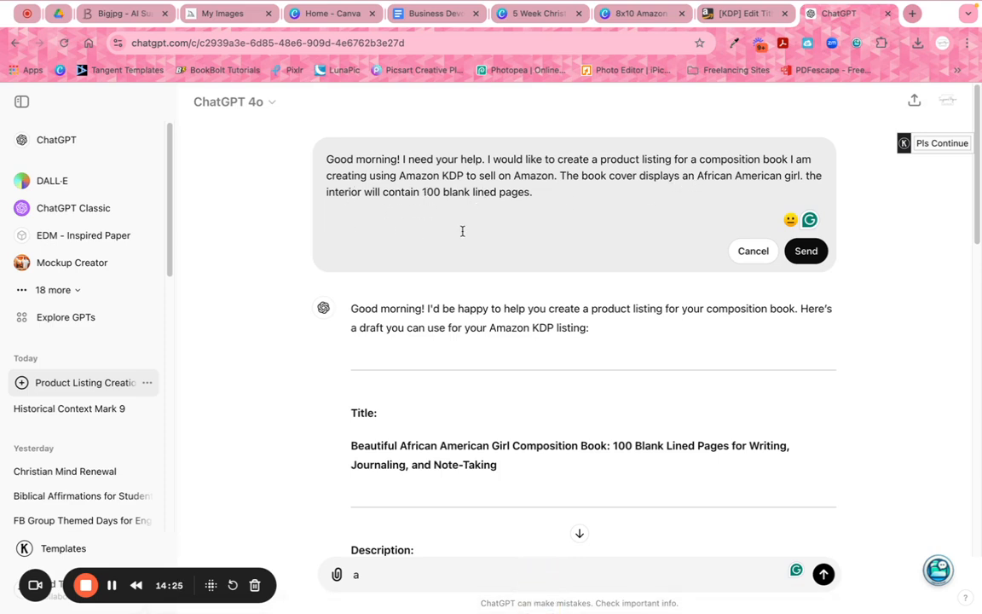
type("Please")
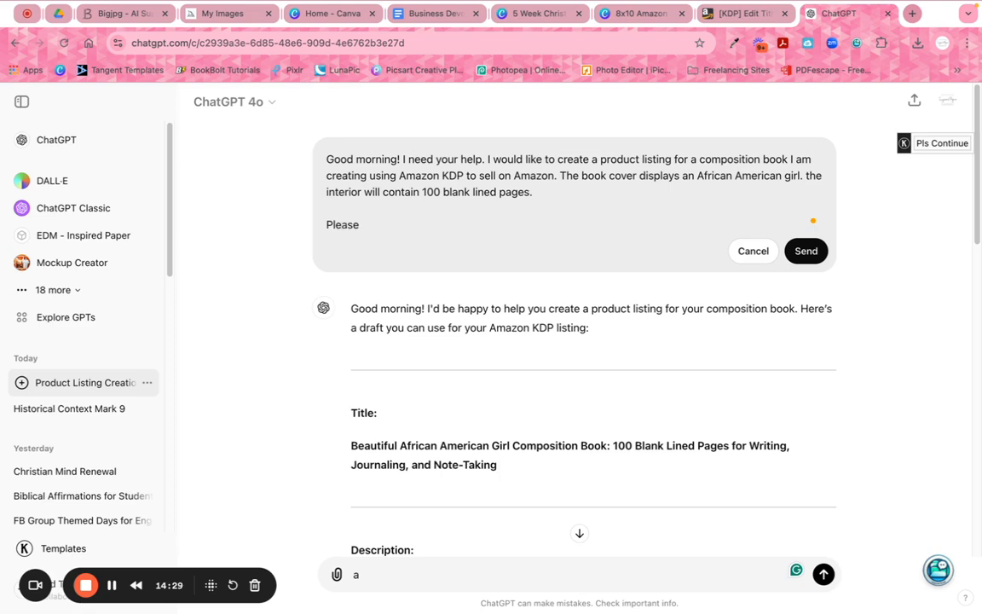
type(" include SEO keywords")
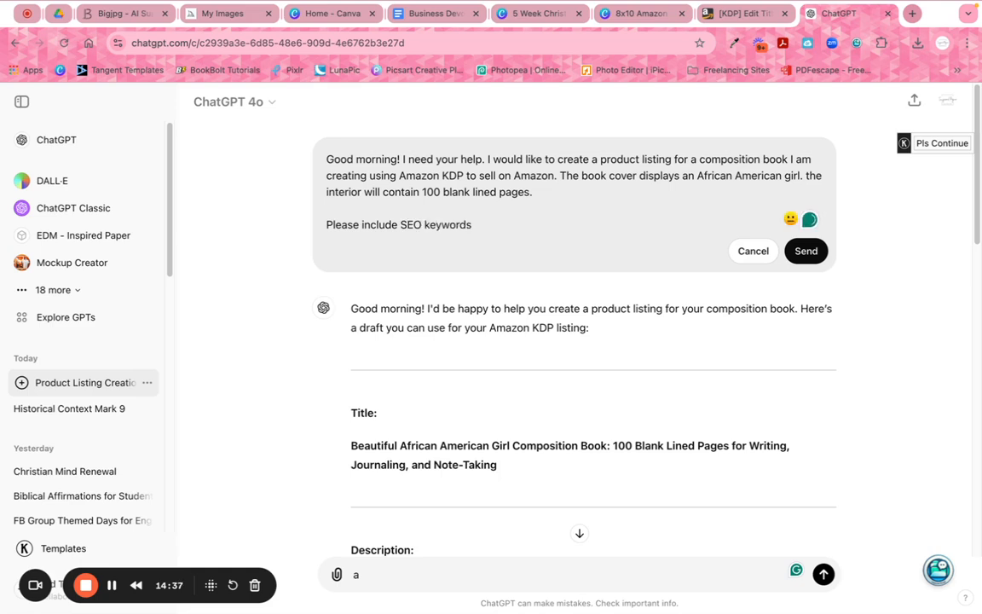
key("BackSpace")
key("BackSpace")
key("BackSpace")
key("BackSpace")
key("BackSpace")
key("BackSpace")
key("BackSpace")
key("BackSpace")
key("BackSpace")
key("BackSpace")
key("BackSpace")
key("BackSpace")
key("BackSpace")
key("BackSpace")
key("BackSpace")
key("BackSpace")
key("BackSpace")
key("BackSpace")
key("BackSpace")
key("BackSpace")
key("BackSpace")
key("BackSpace")
key("BackSpace")
key("BackSpace")
key("BackSpace")
key("BackSpace")
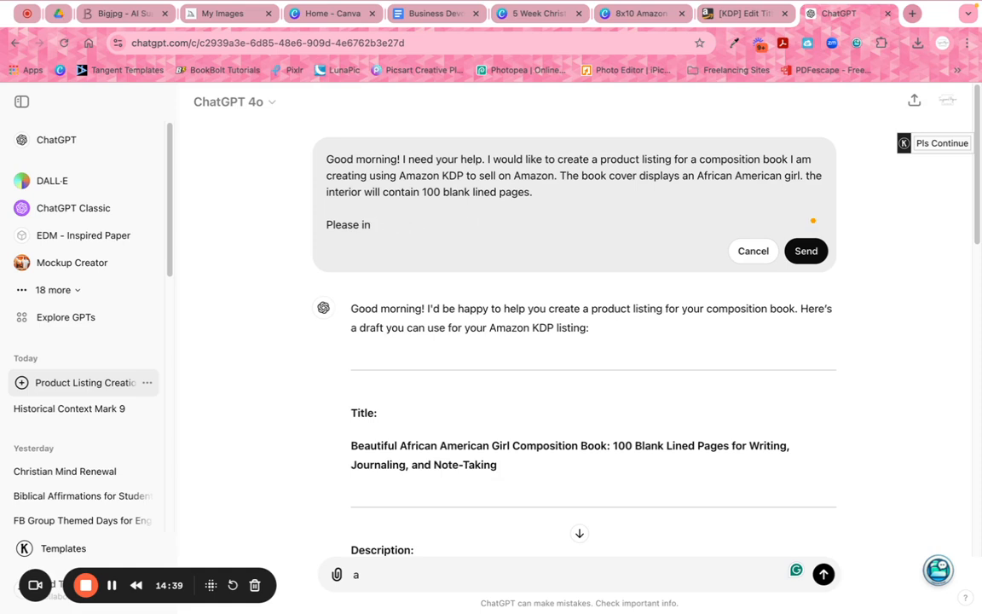
- Add the paragraph "I need you to help me create the title, a brief product description and ten SEO based keywords to help me get found."
type("I need you to help me create the")
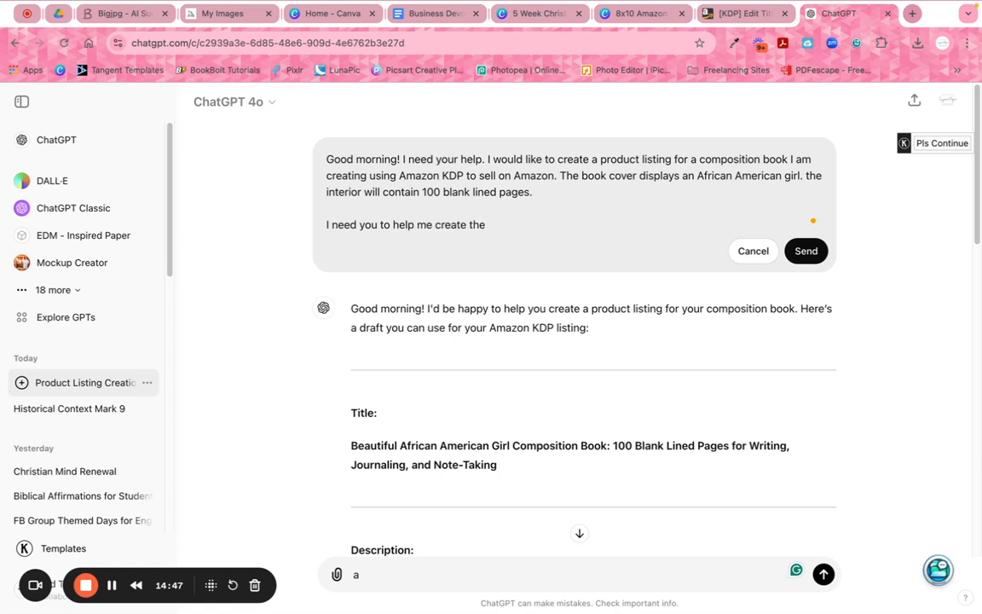
type(" title, a brief product descrit")
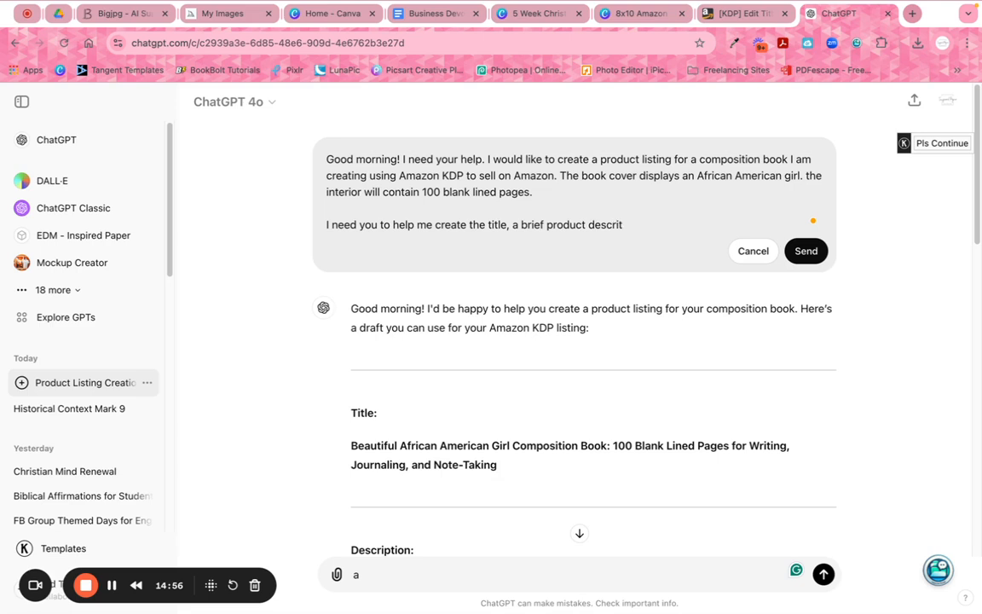
key("BackSpace")
type("ption and")
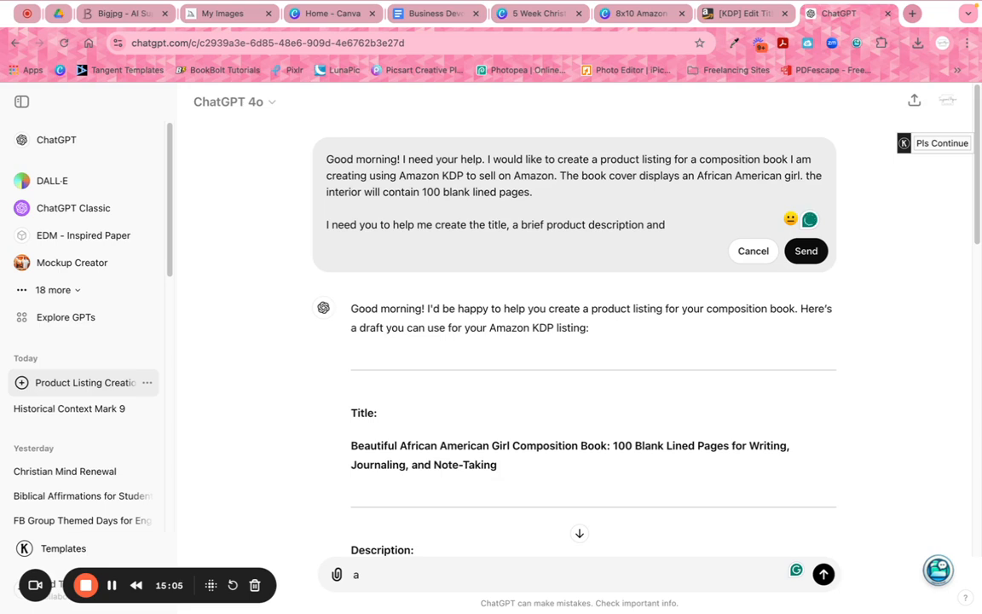
type(" ten SEO")
type("based key")
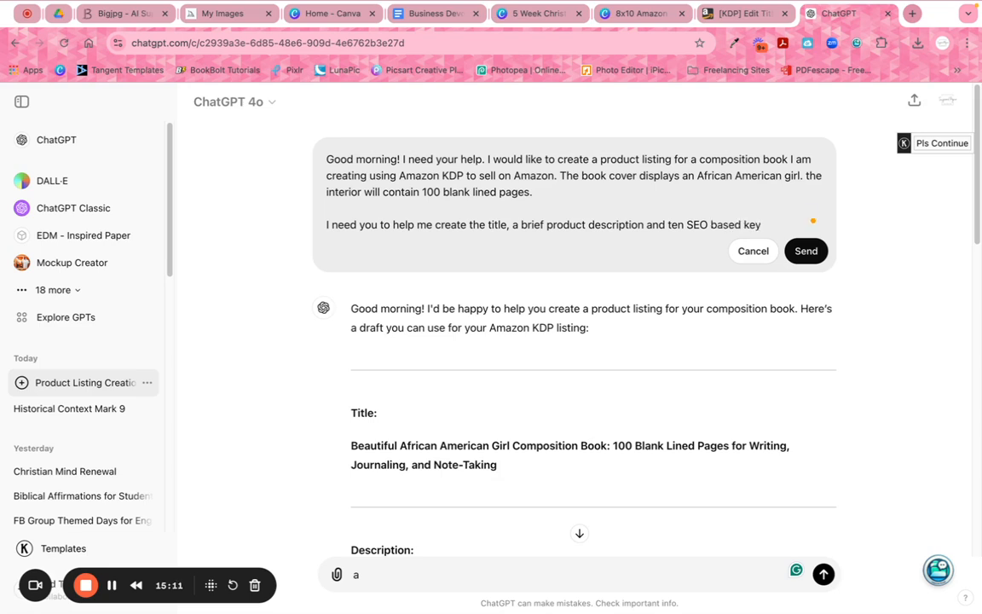
type("words to help me get found.")
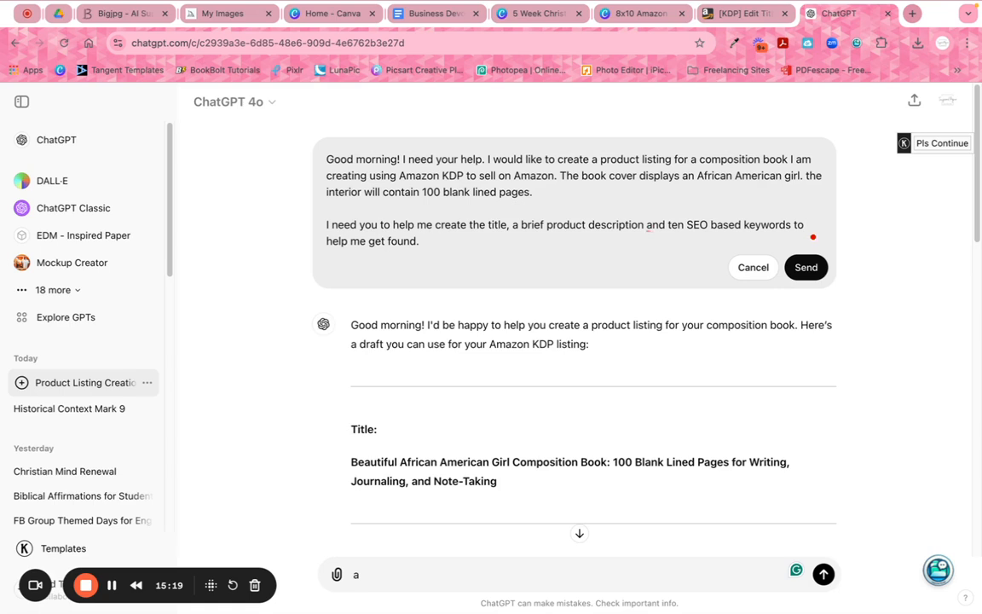
- Replace "the" before "title" in the second paragraph with "a keyword based"
double_click(481, 225)
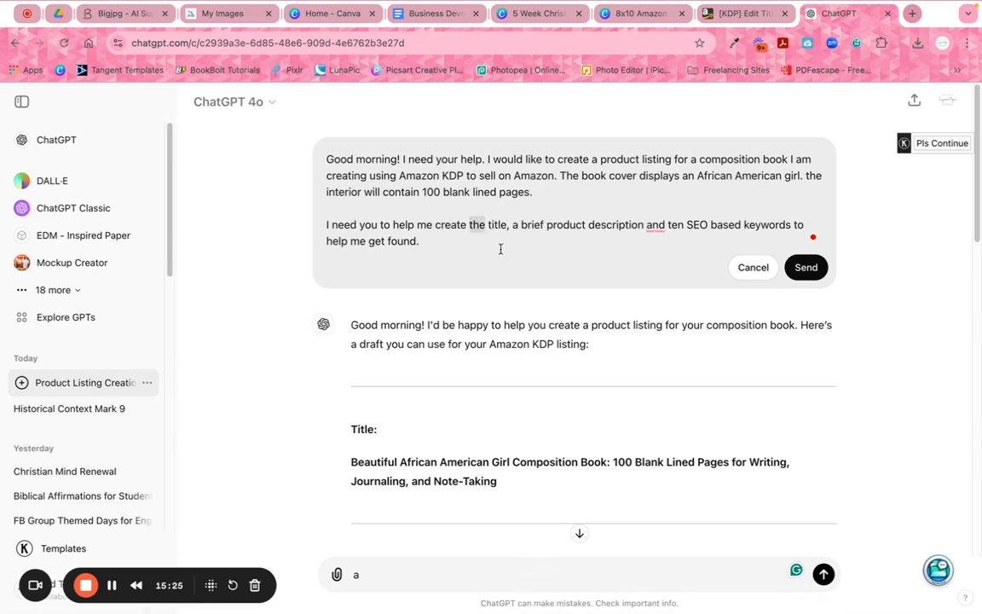
type("a ")
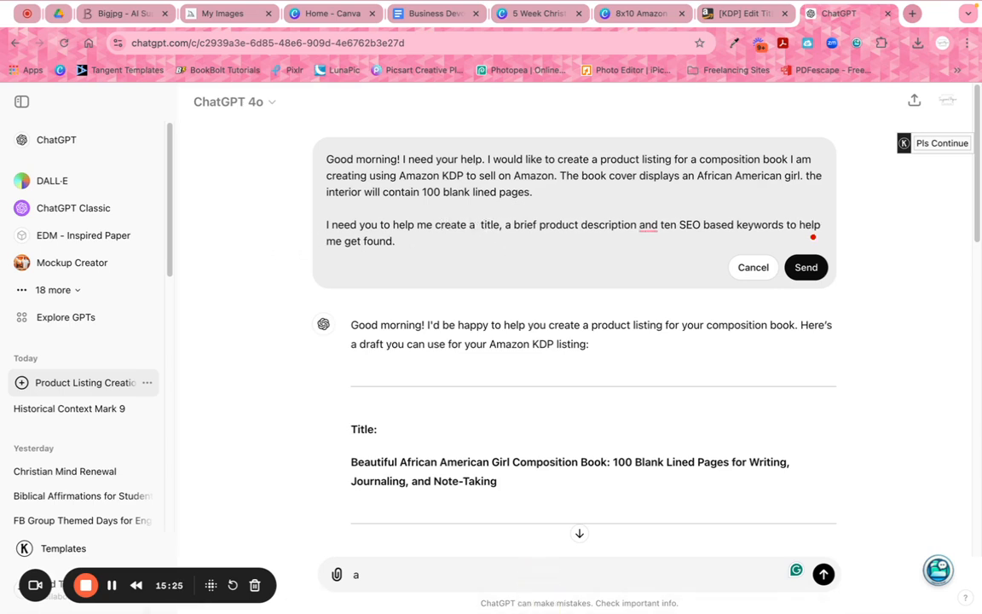
type("keyw")
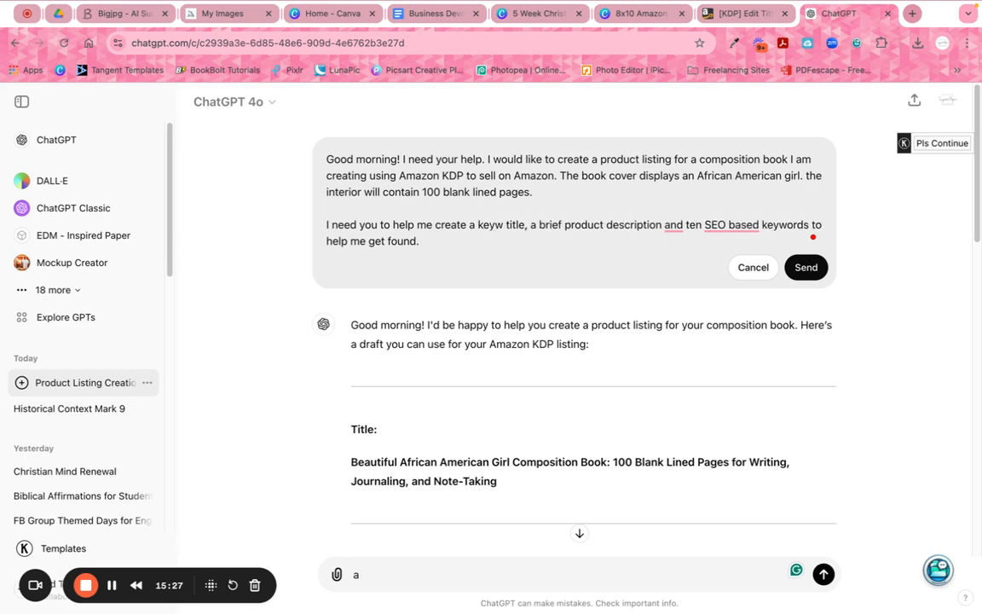
type("ord bas")
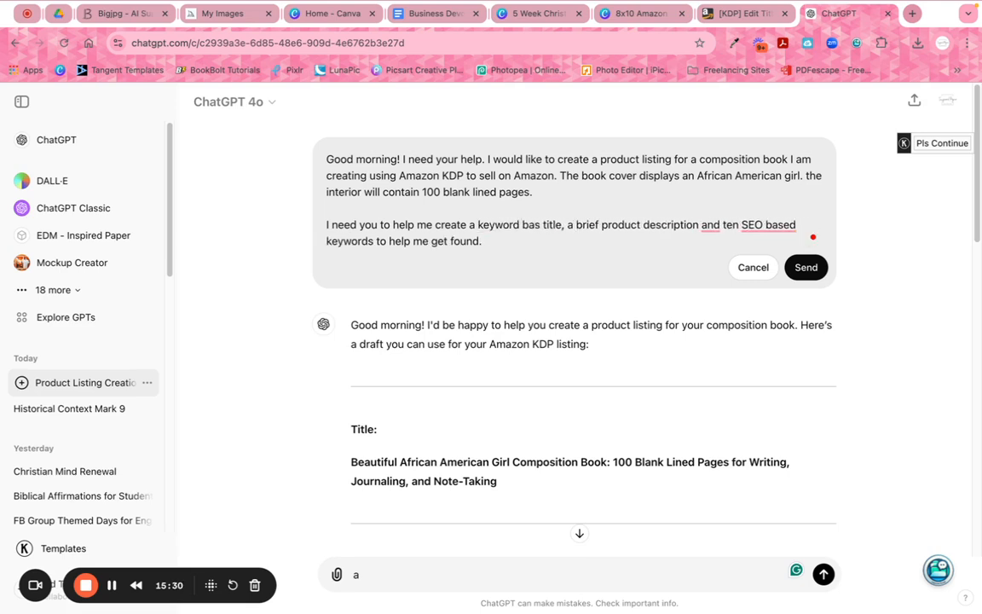
type("ed")
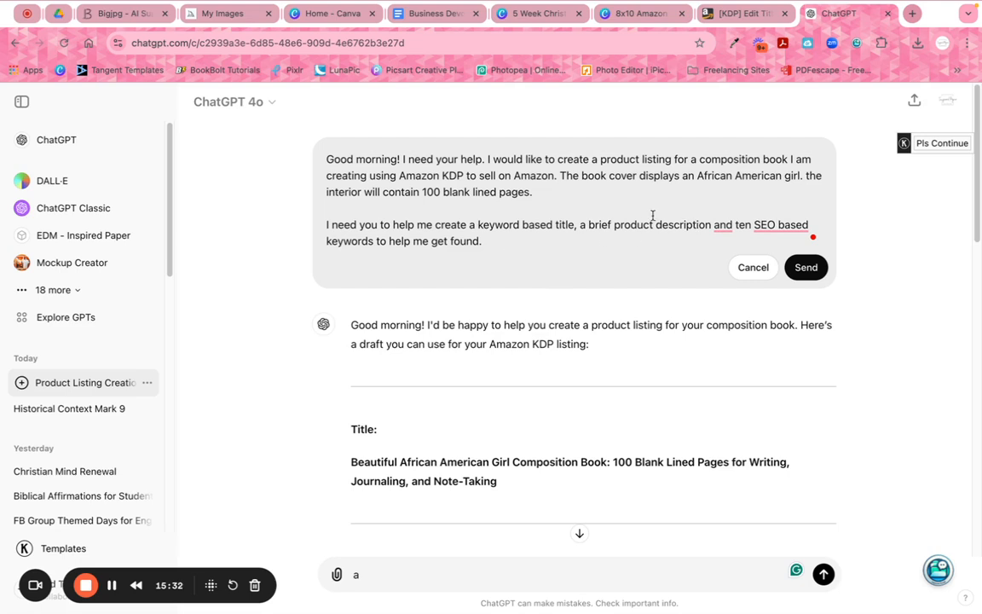
- Accept the Grammarly corrections in the second paragraph: a comma before "and", "SEO-based" and "keyword-based"
left_click(721, 225)
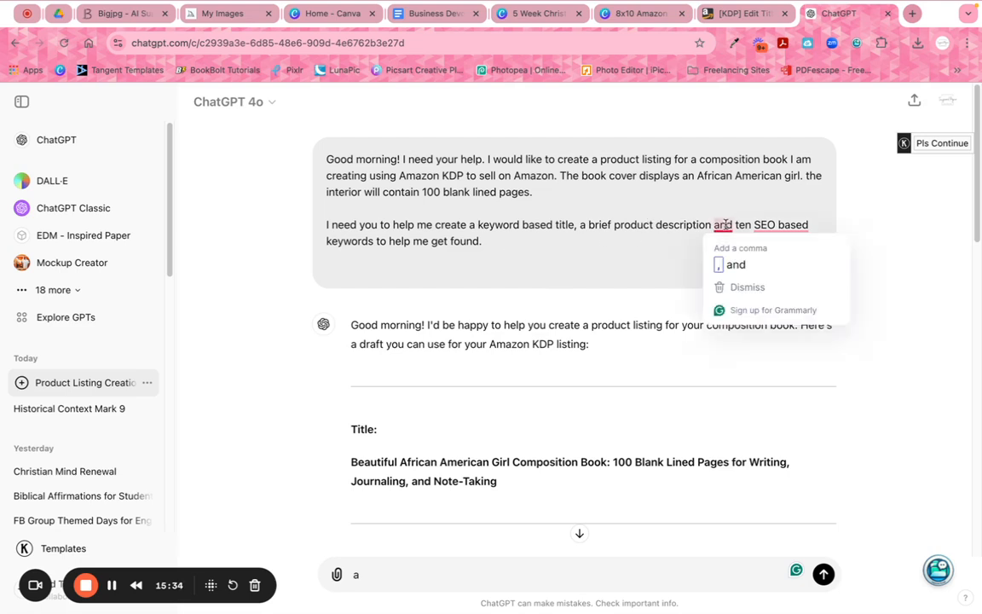
left_click(731, 264)
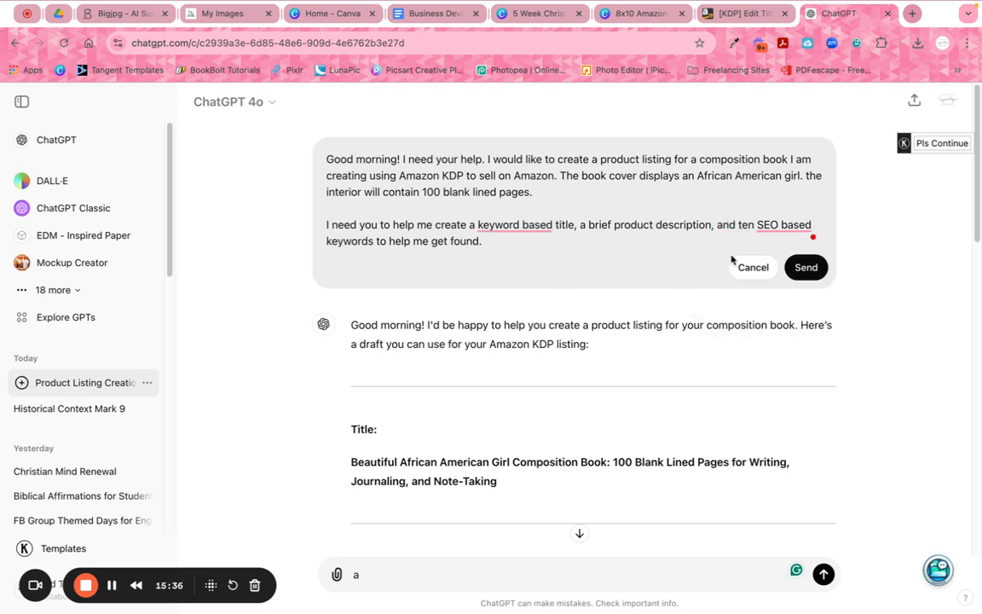
left_click(784, 225)
left_click(780, 264)
left_click(515, 225)
left_click(516, 265)
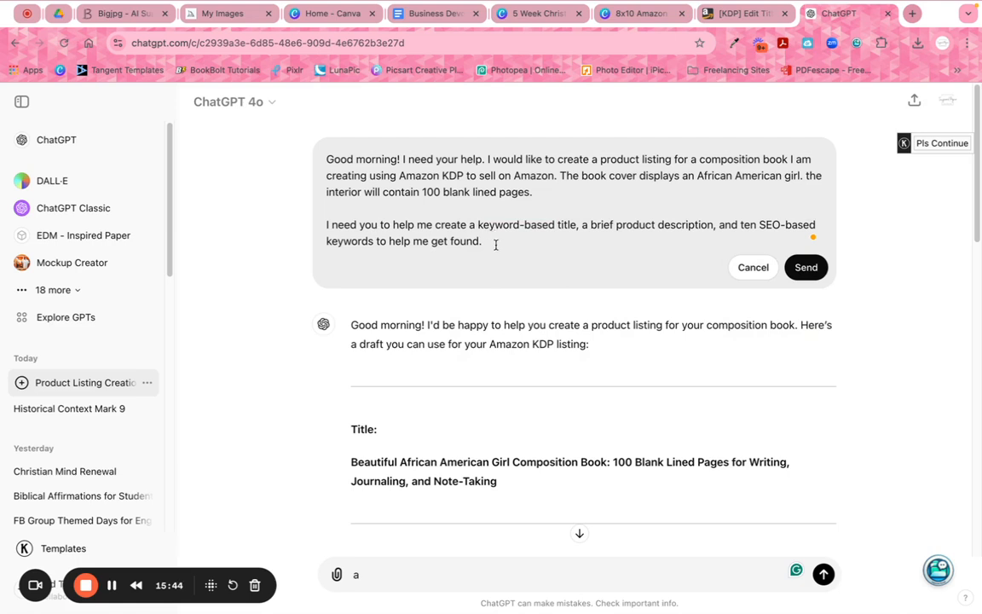
- Add the closing paragraph "Do you understand my request?", resubmit the prompt and review the generated listing
left_click(495, 245)
key("Return")
key("Return")
type("Do you")
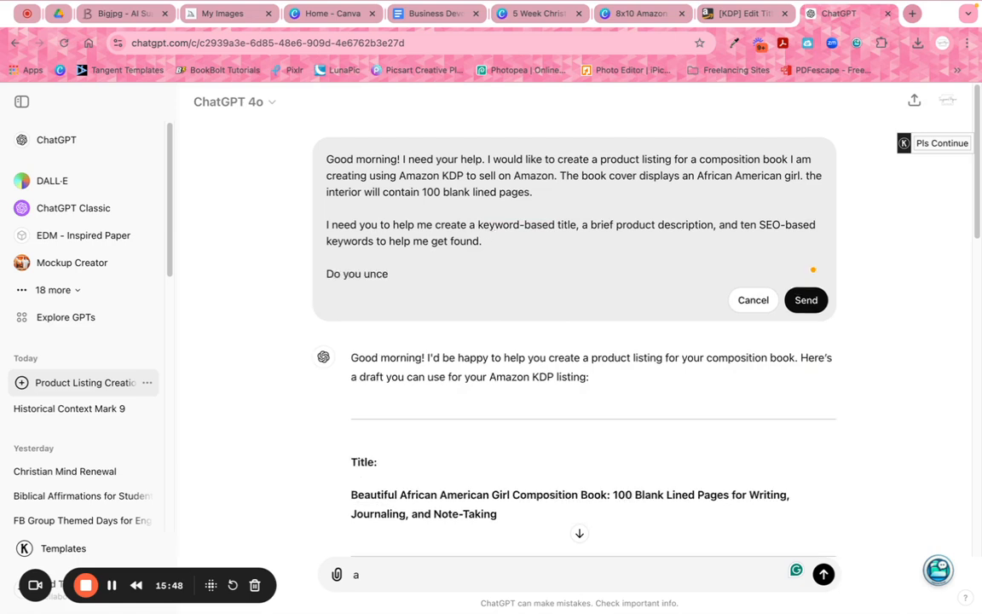
type(" understand my request?")
key("Return")
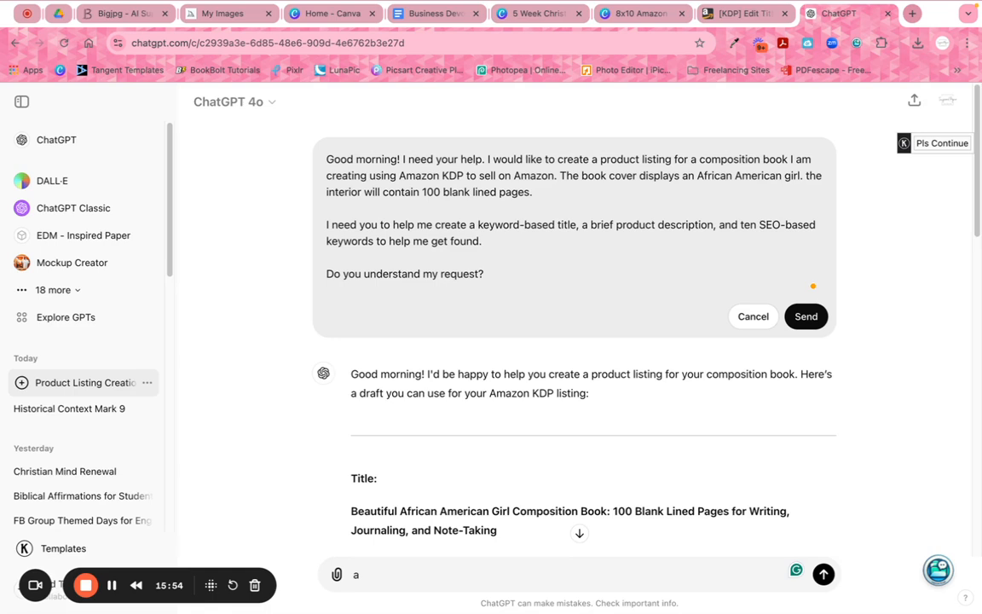
key("BackSpace")
key("BackSpace")
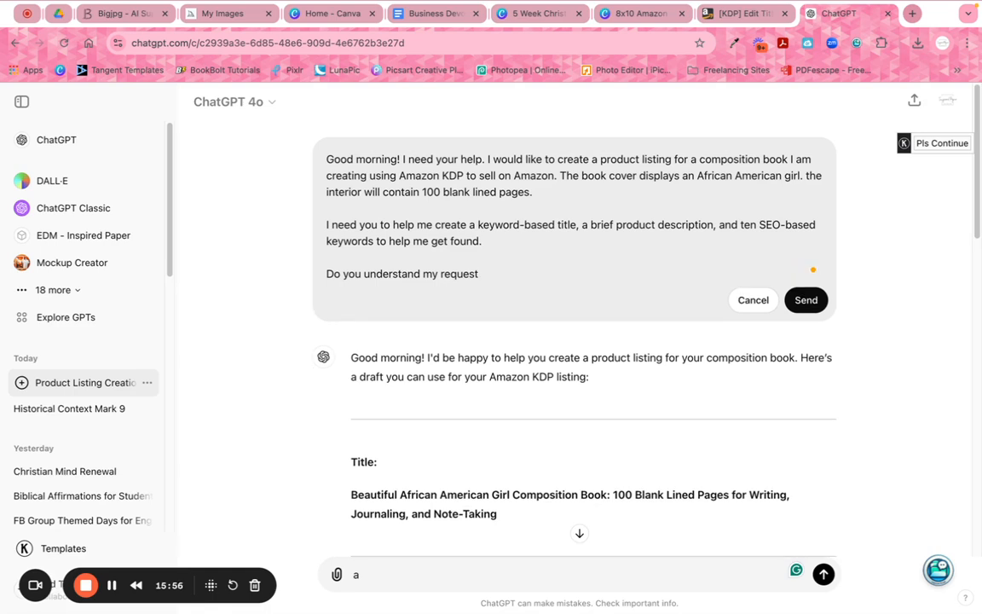
type("?")
left_click(805, 299)
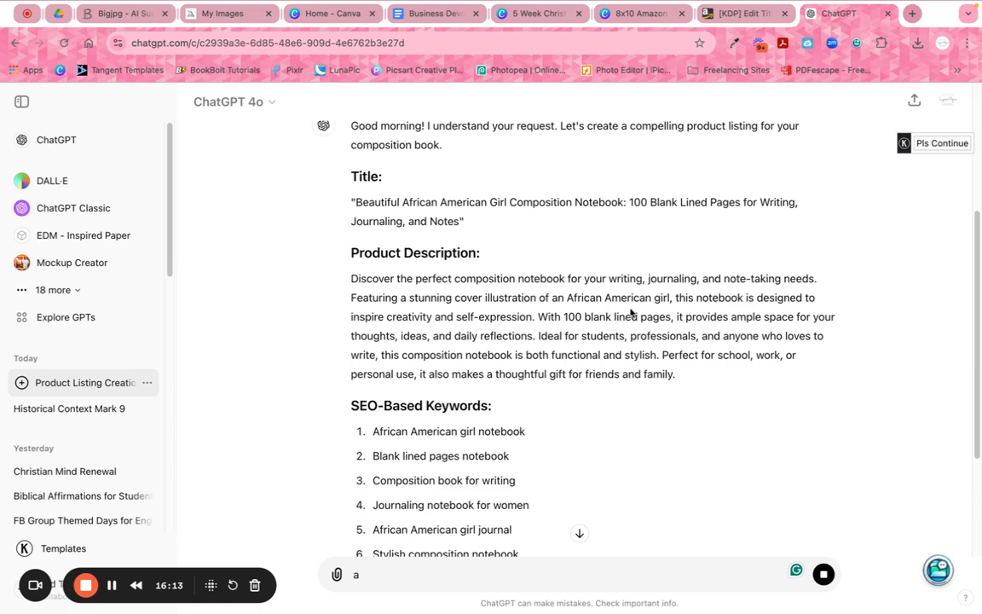
scroll(678, 317, "down", 1)
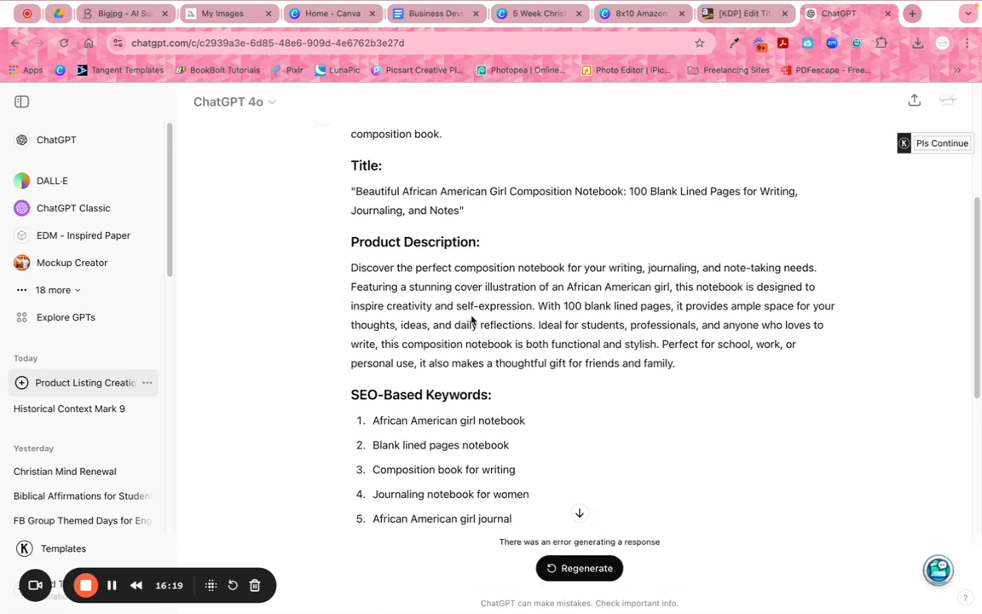
scroll(473, 319, "down", 3)
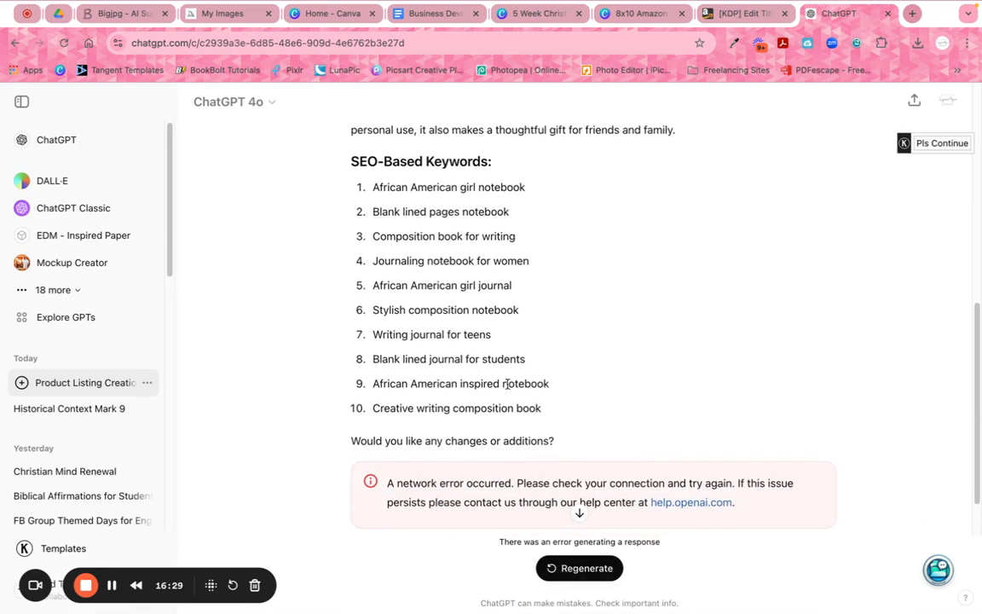
- Review the title, description and keywords generated by ChatGPT and compare the suggested title with the KDP book title
scroll(507, 385, "up", 8)
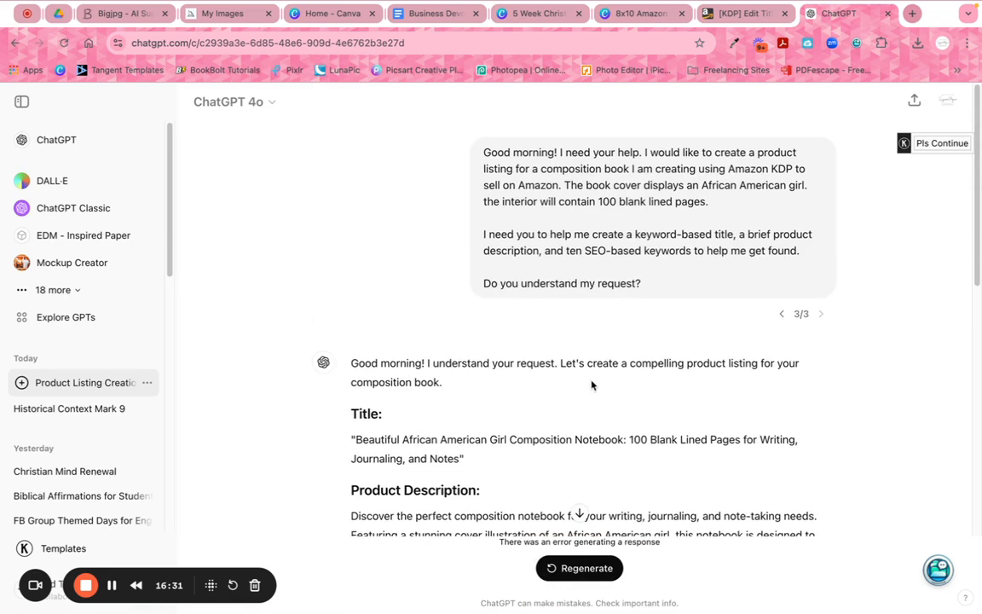
scroll(676, 315, "down", 4)
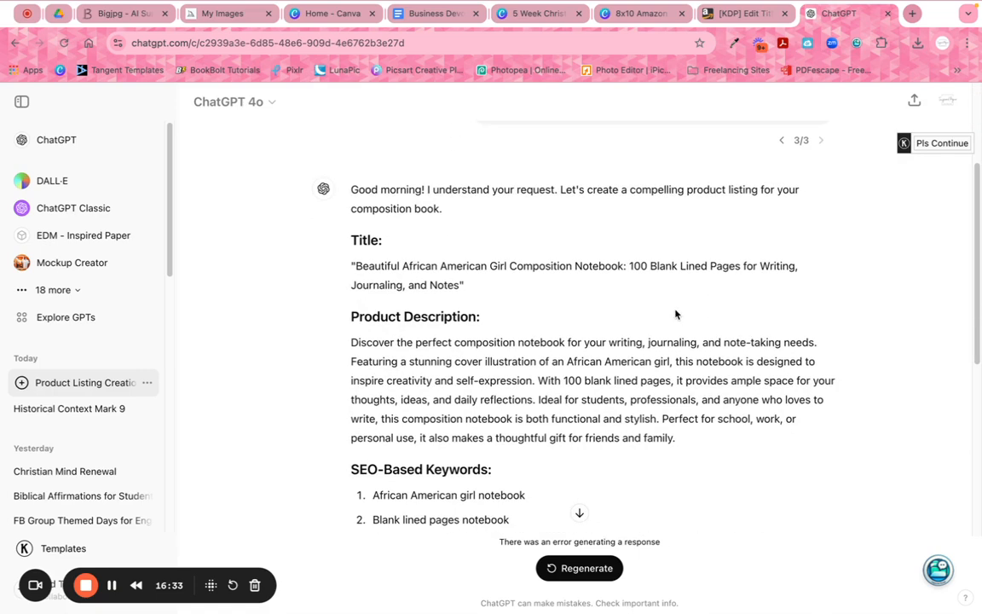
scroll(676, 314, "down", 1)
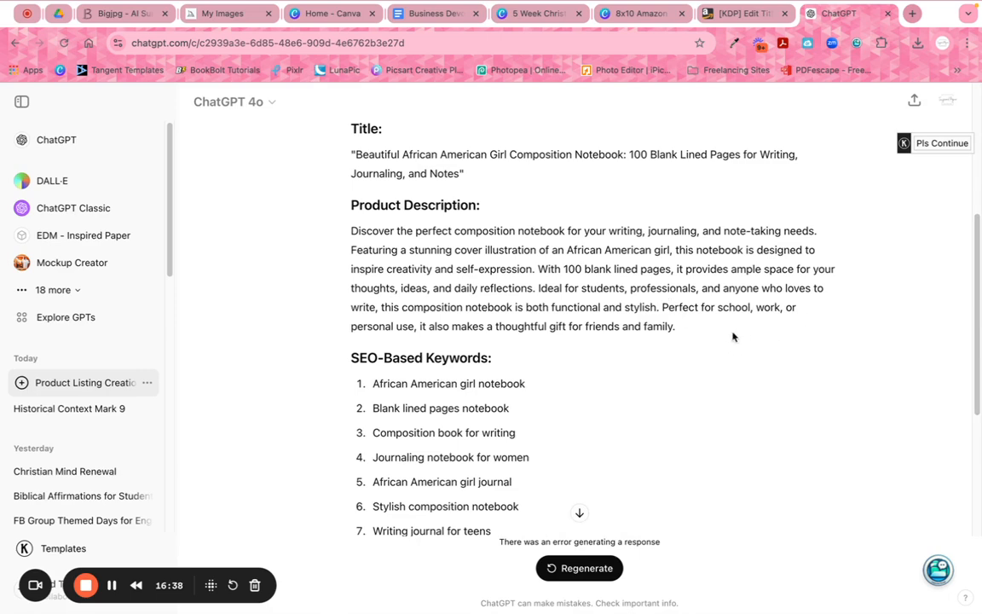
left_click(746, 17)
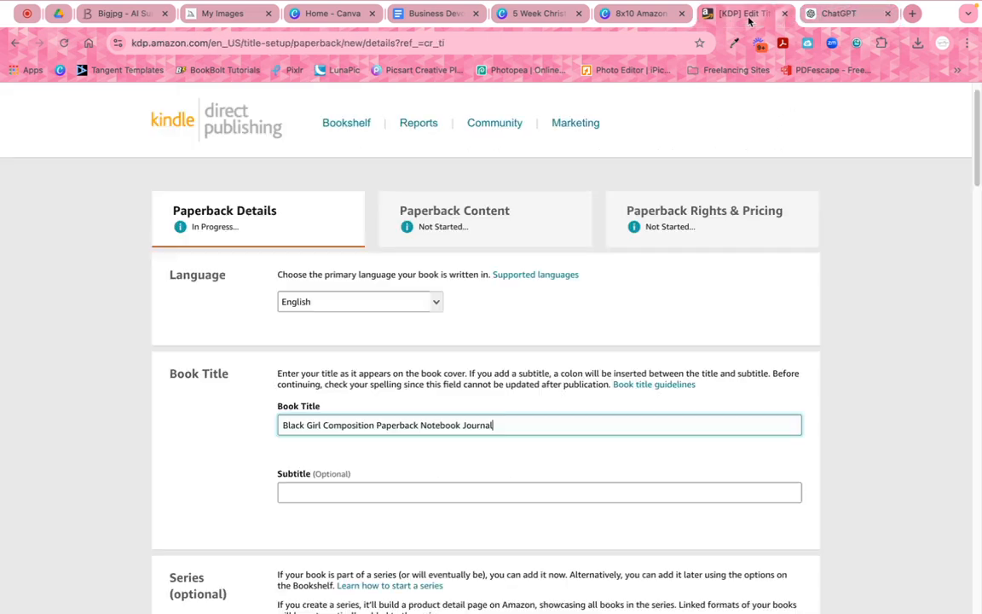
scroll(605, 368, "down", 1)
scroll(605, 368, "up", 1)
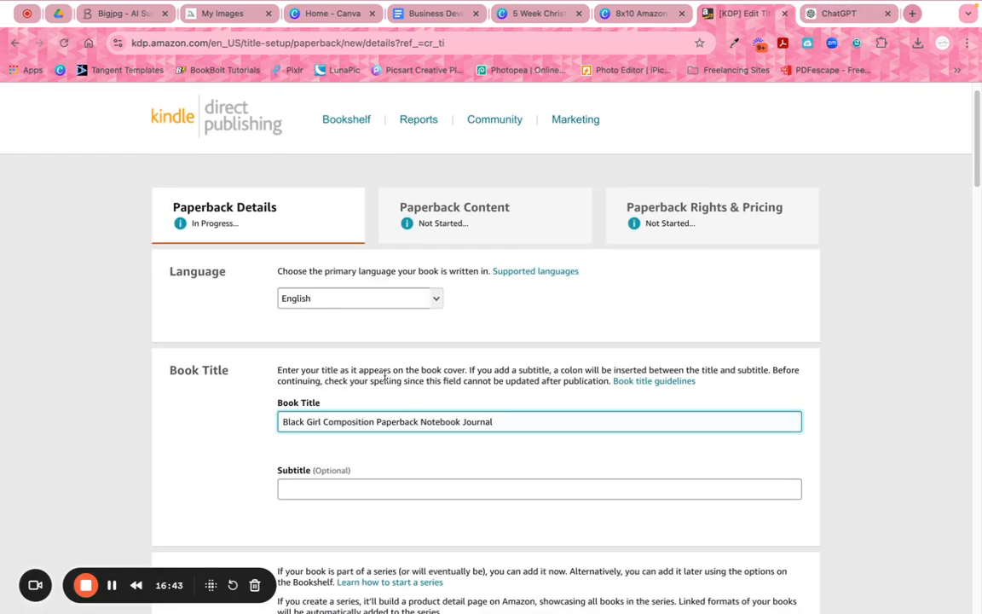
left_click(838, 13)
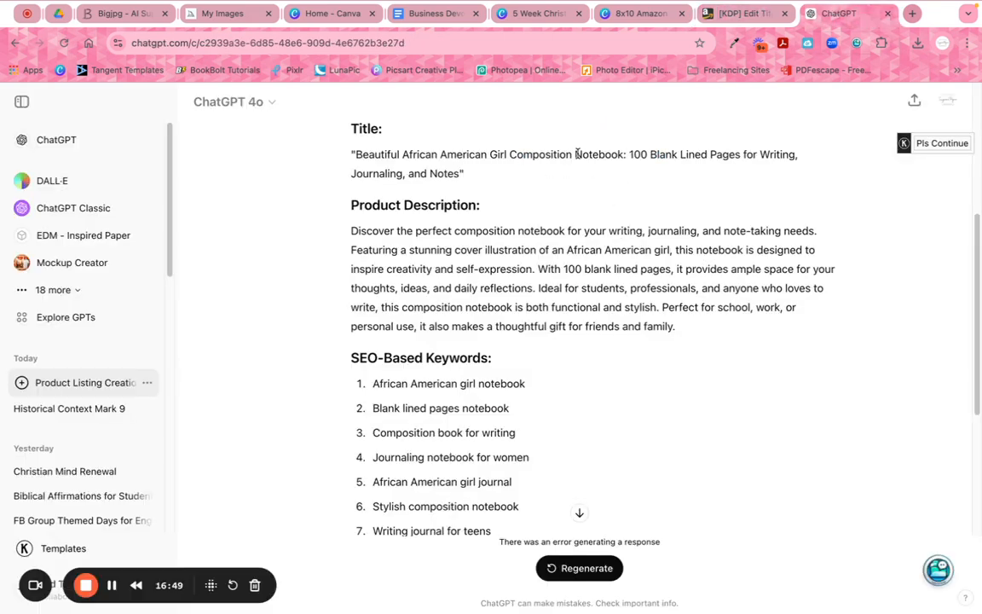
left_click(717, 19)
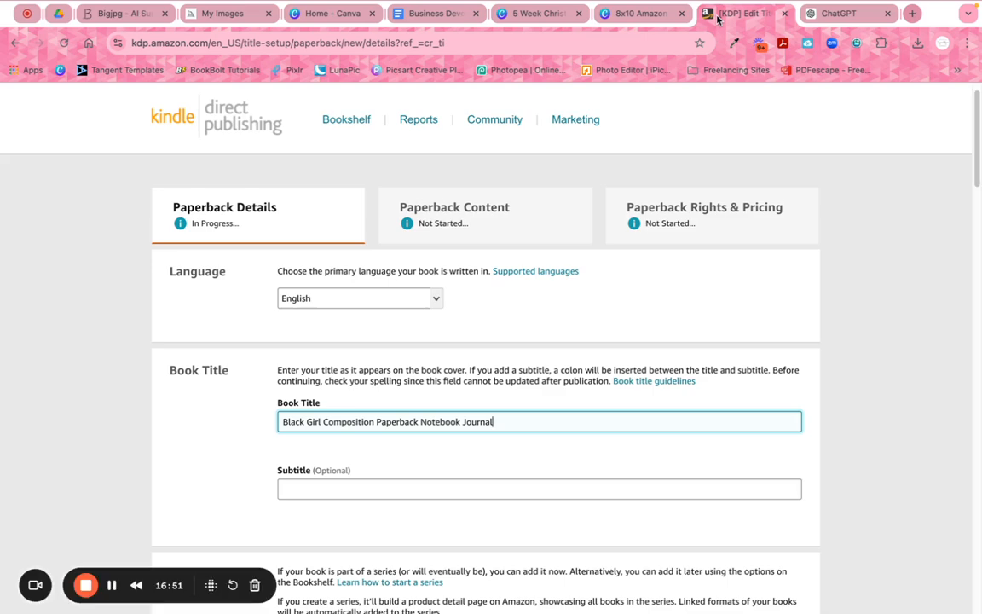
- Append ": 100 Blank Lined Pages for Writing, Journaling, and Notes" from ChatGPT's suggested title to the KDP book title, without the closing quotation mark
left_click(848, 13)
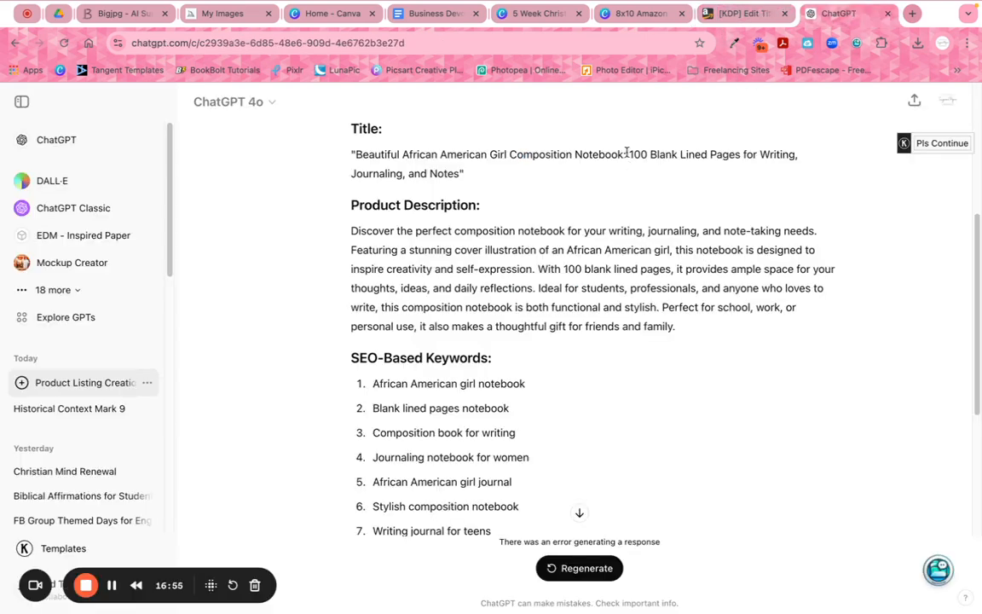
left_click_drag(631, 154, 733, 177)
key("super+c")
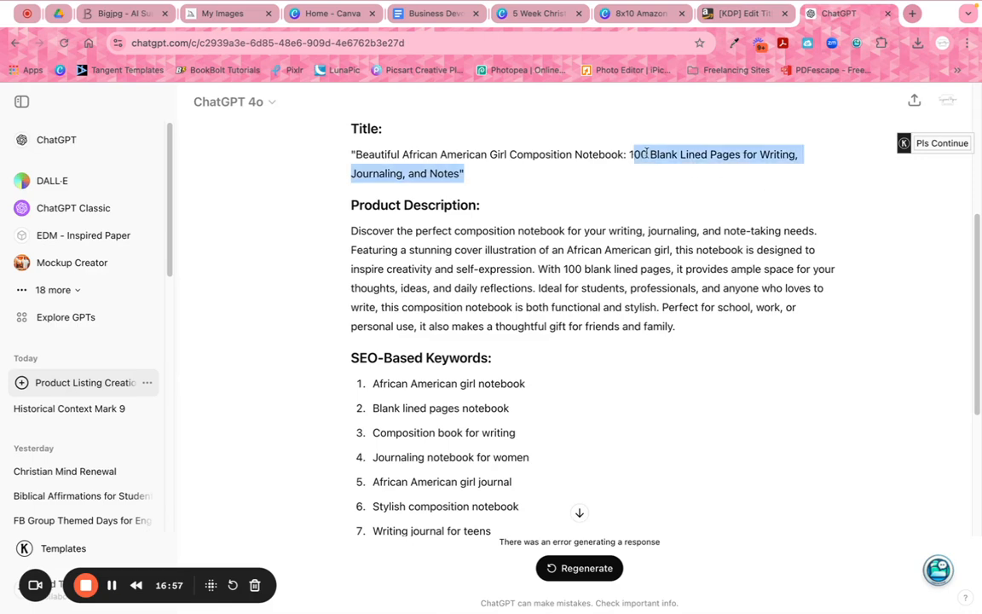
right_click(792, 151)
left_click(759, 179)
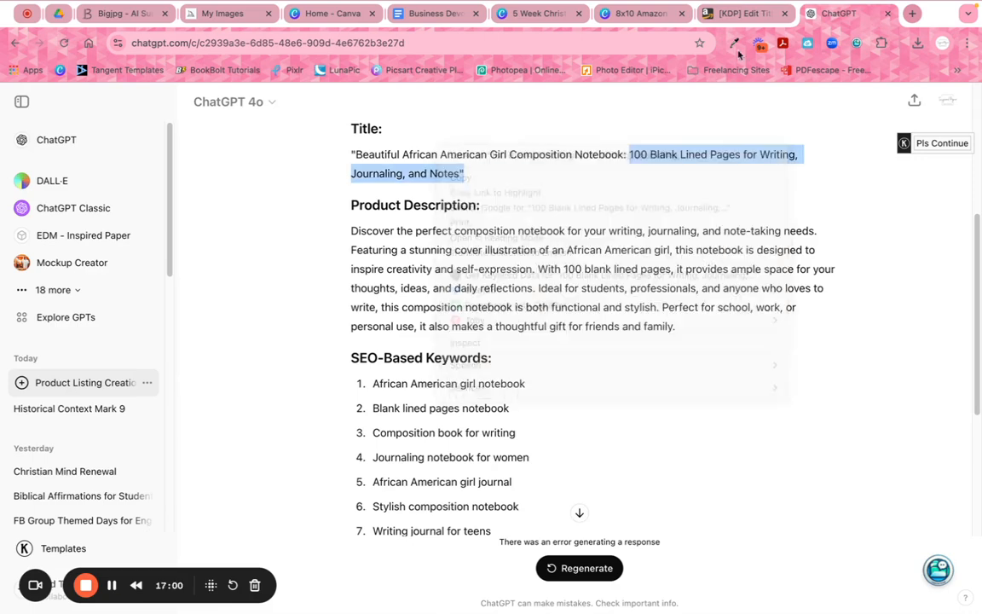
left_click(742, 12)
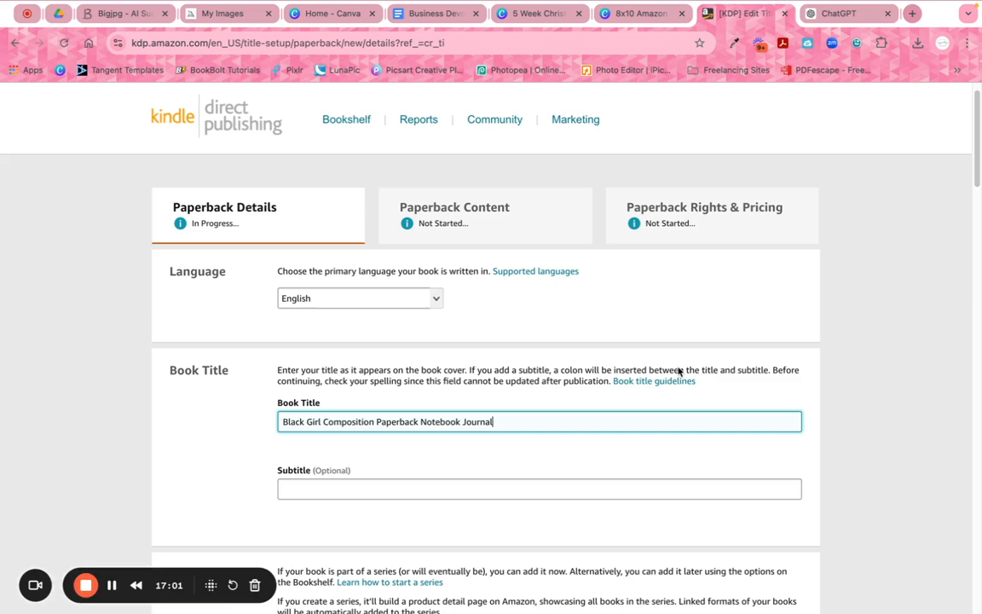
type(":")
key("super+v")
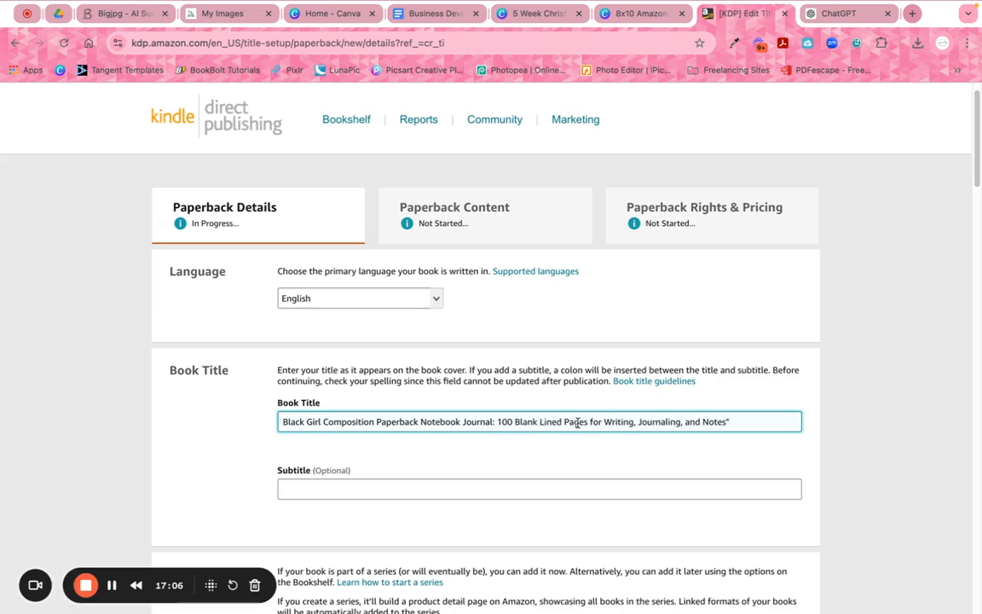
key("BackSpace")
- Enter the primary author's first and last name in the Author section
scroll(552, 469, "down", 5)
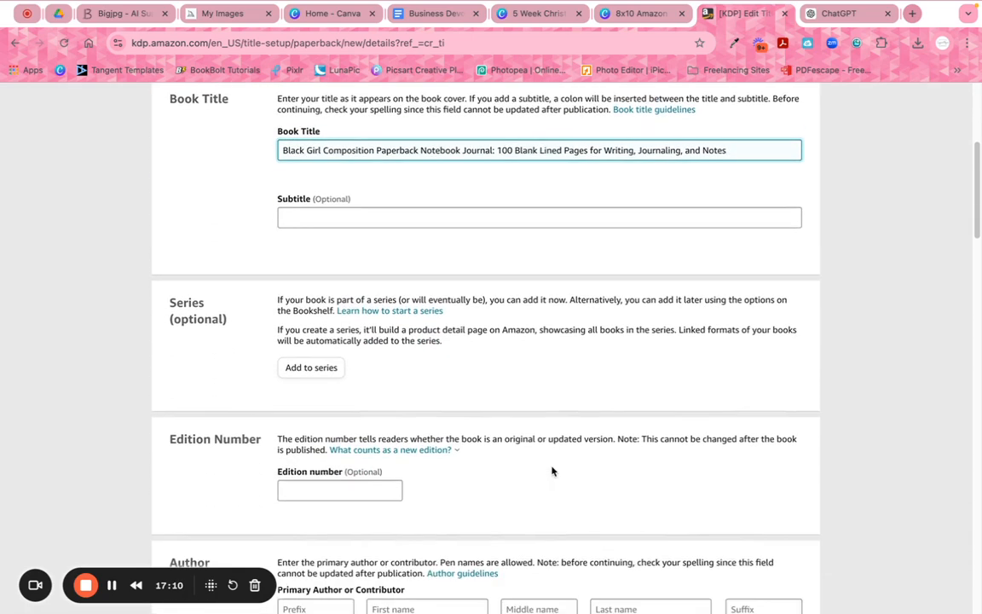
scroll(552, 471, "down", 1)
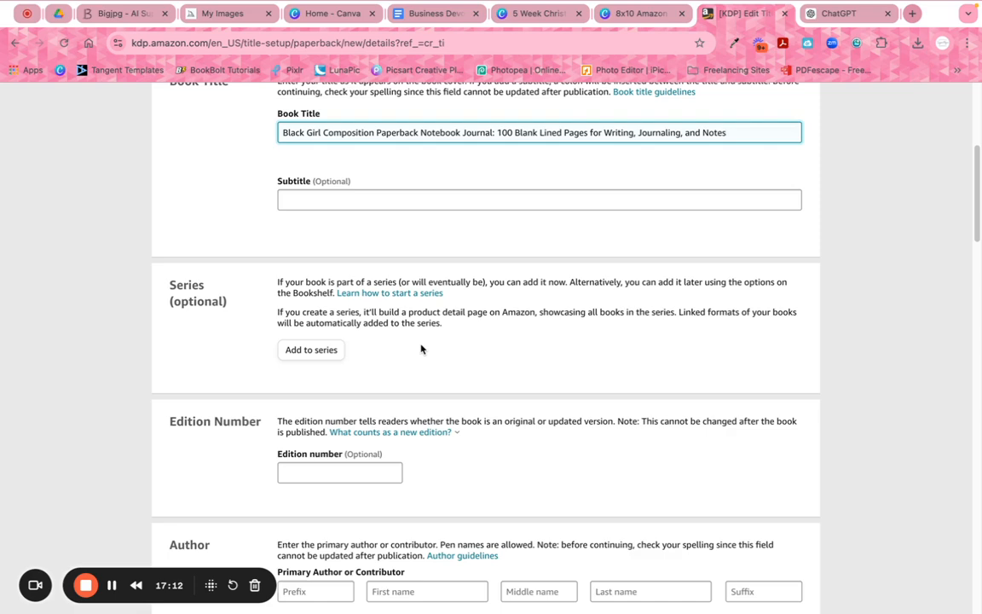
scroll(420, 349, "down", 3)
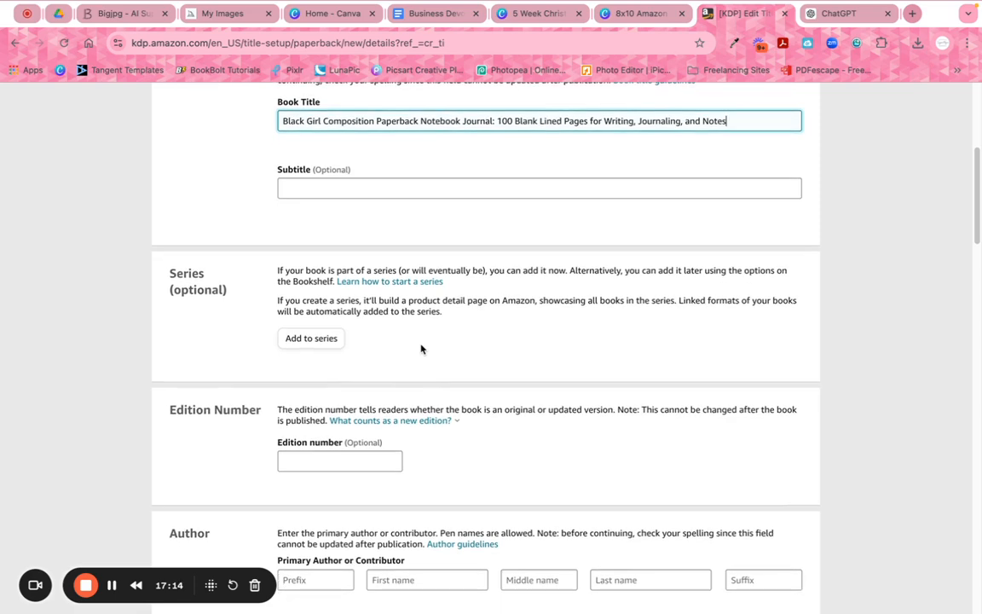
scroll(422, 349, "down", 2)
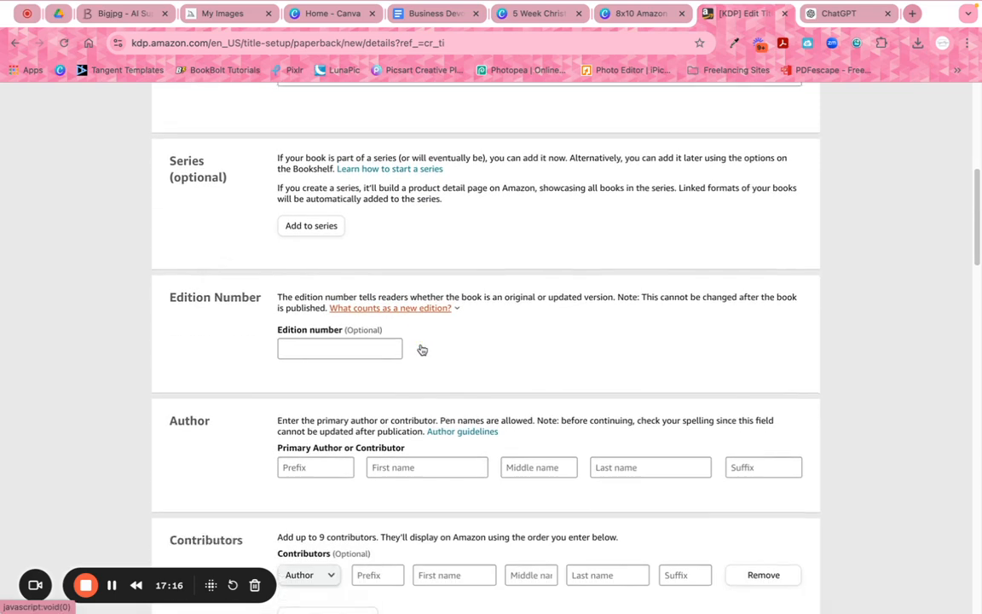
scroll(638, 322, "down", 2)
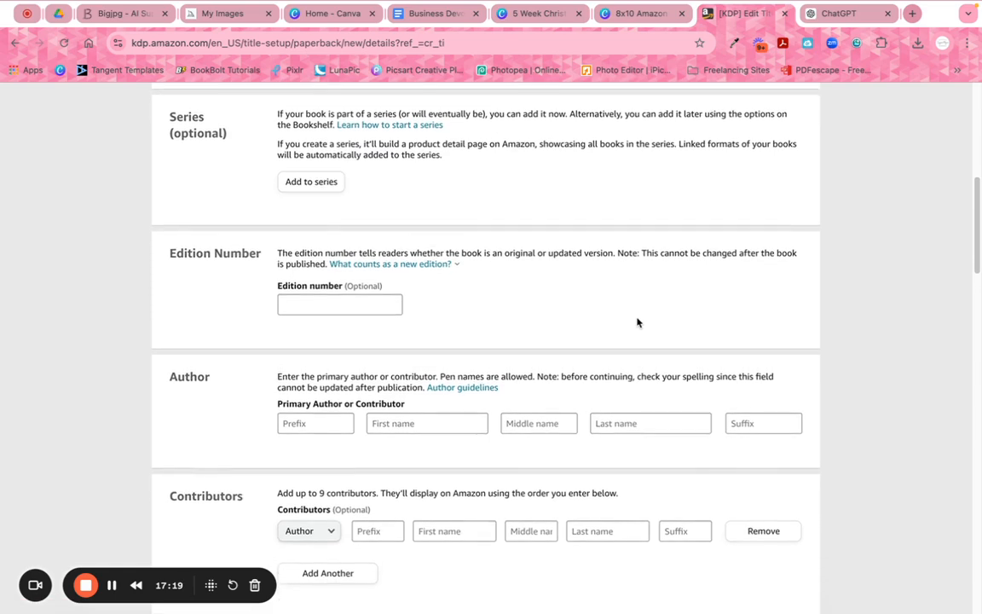
scroll(204, 254, "down", 1)
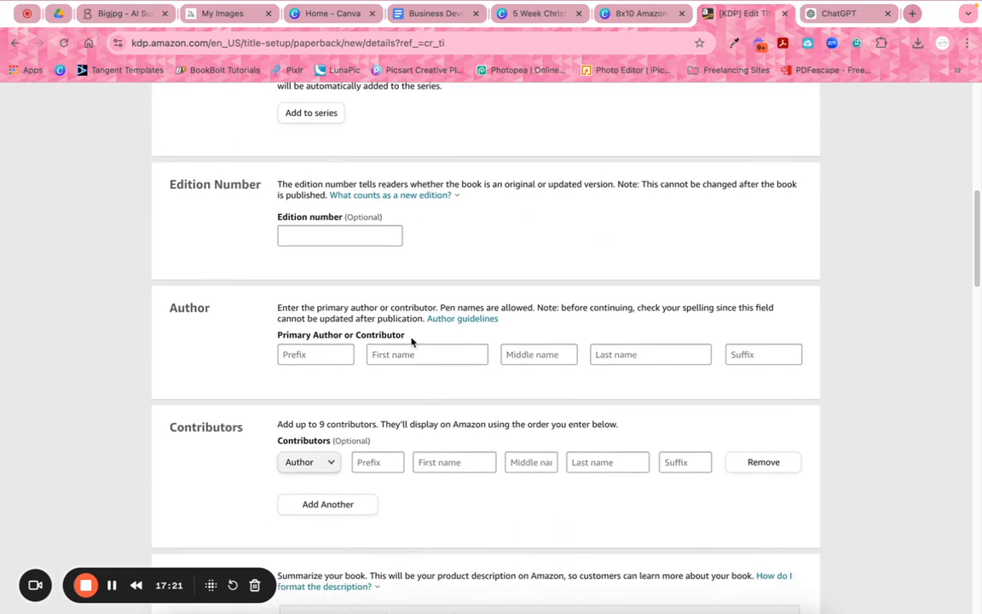
left_click(431, 354)
type("Barbara")
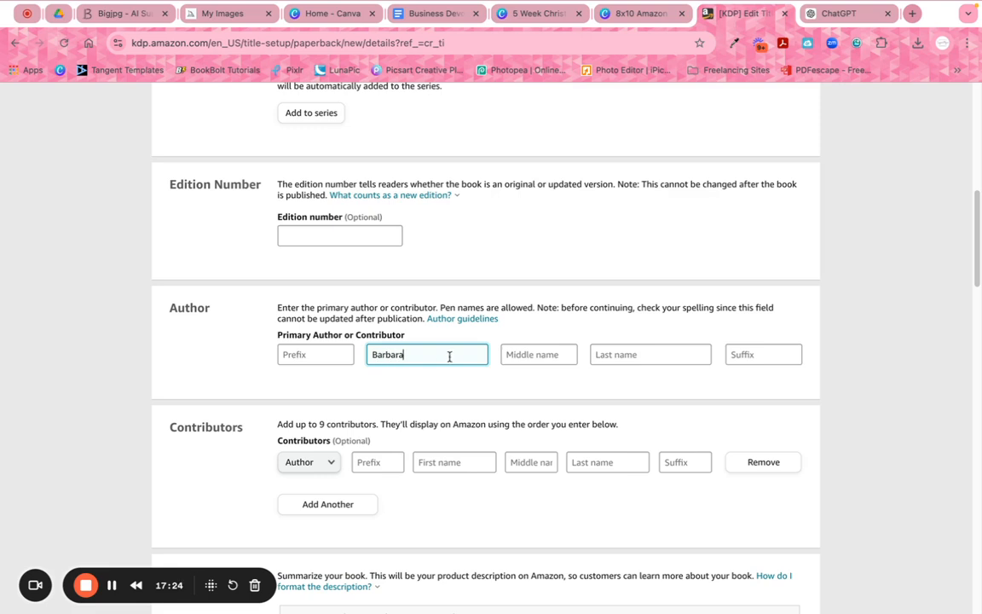
left_click(651, 361)
type("Everett")
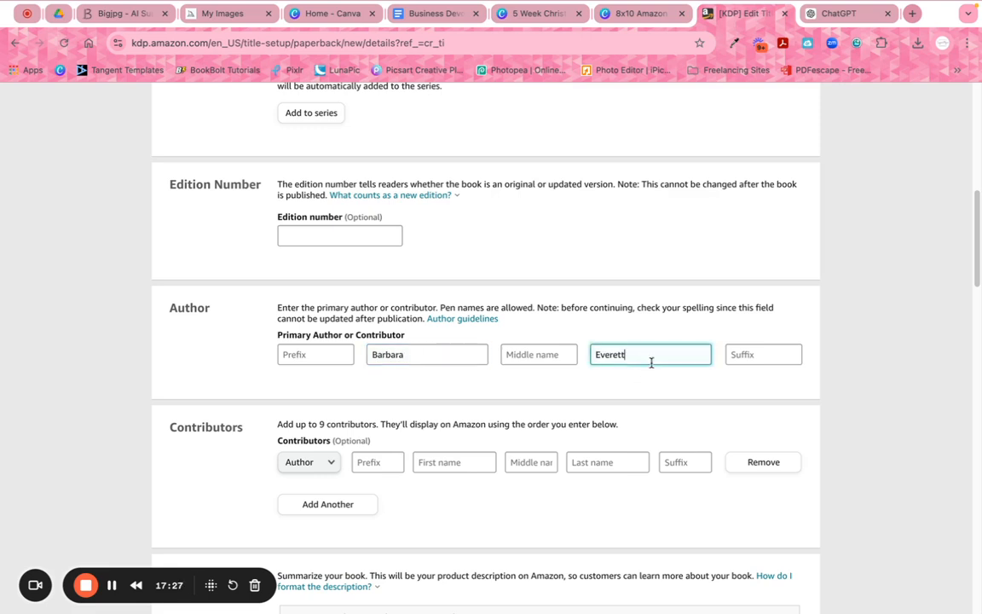
- Set the contributor role to Illustrator and enter the illustrator's first and last name
scroll(388, 426, "down", 2)
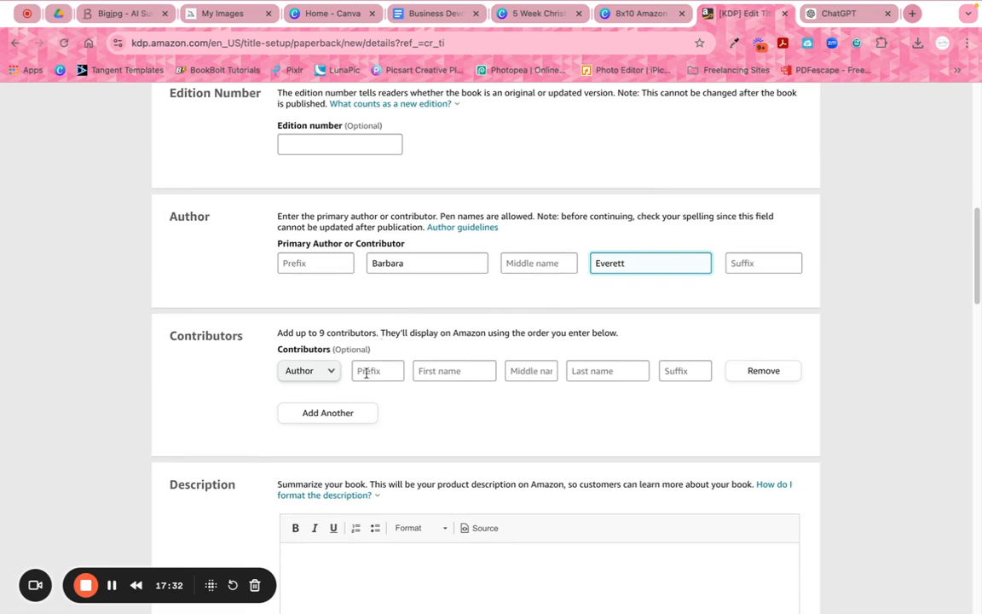
left_click(315, 375)
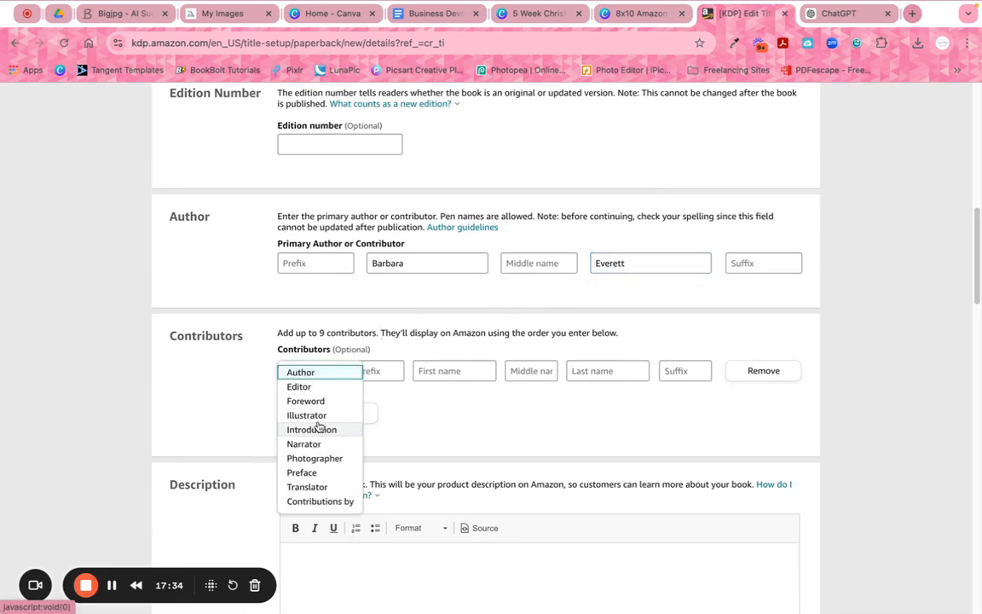
left_click(317, 415)
left_click(452, 372)
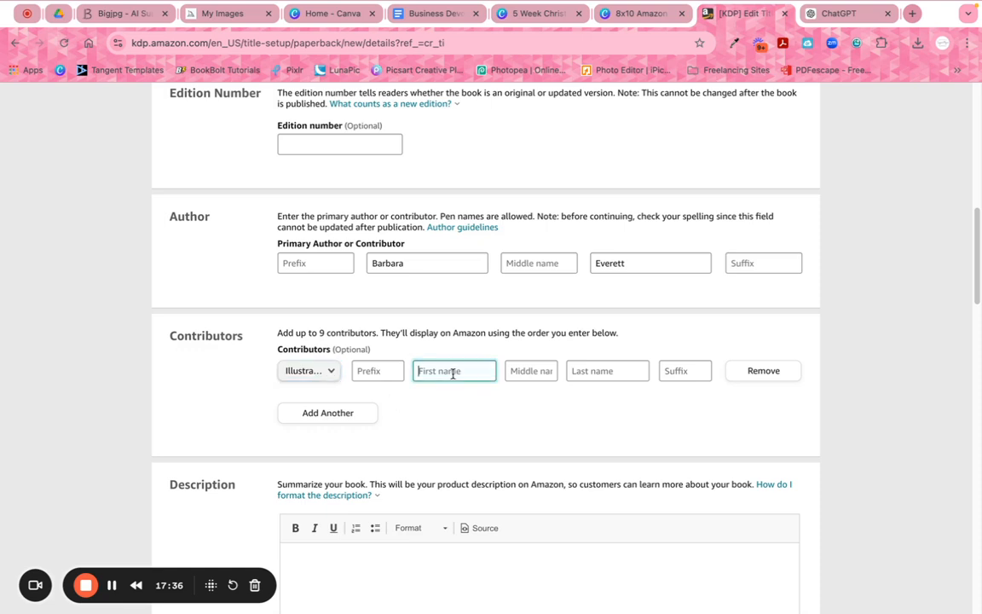
type("Cocoa")
left_click(627, 373)
type("Twins")
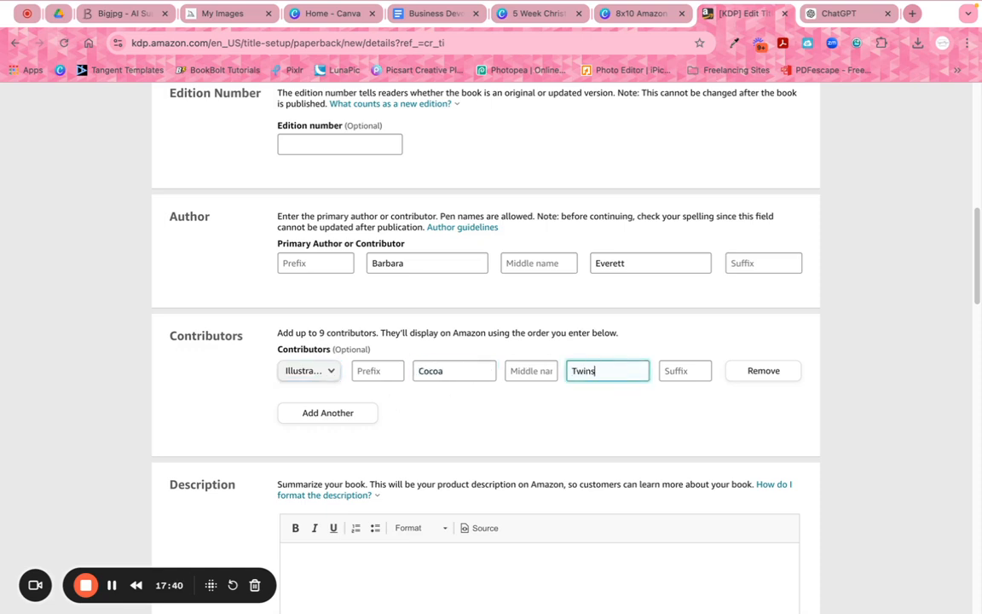
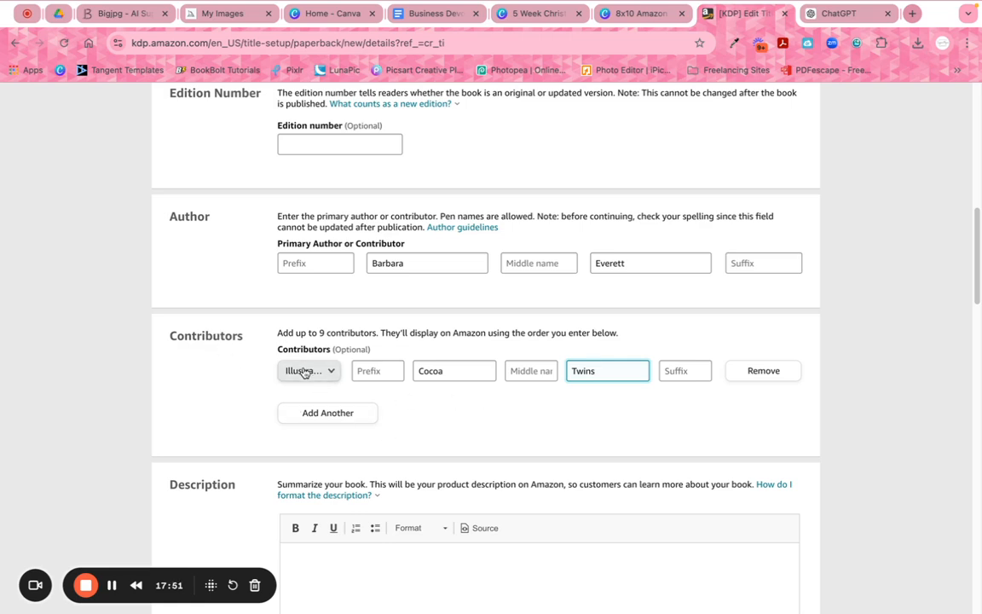
- Copy the product description paragraph from ChatGPT into the KDP book description
scroll(510, 426, "down", 3)
scroll(509, 425, "down", 1)
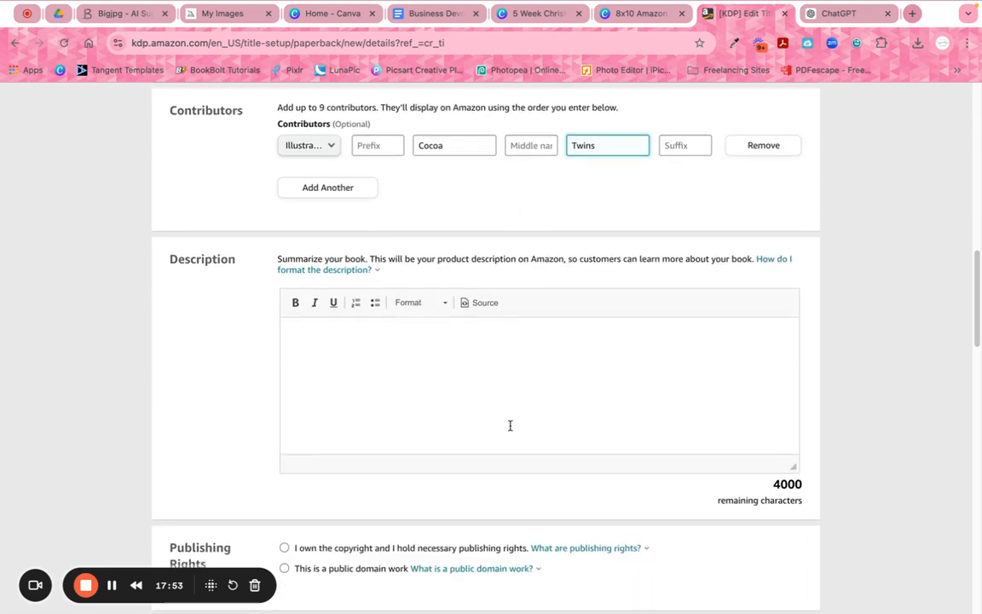
left_click(341, 345)
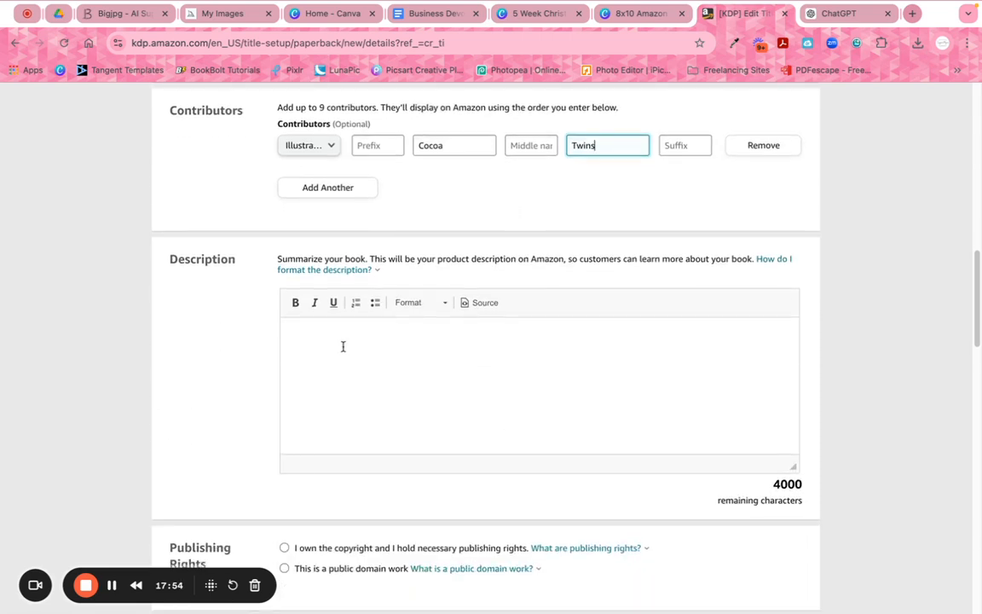
left_click(843, 14)
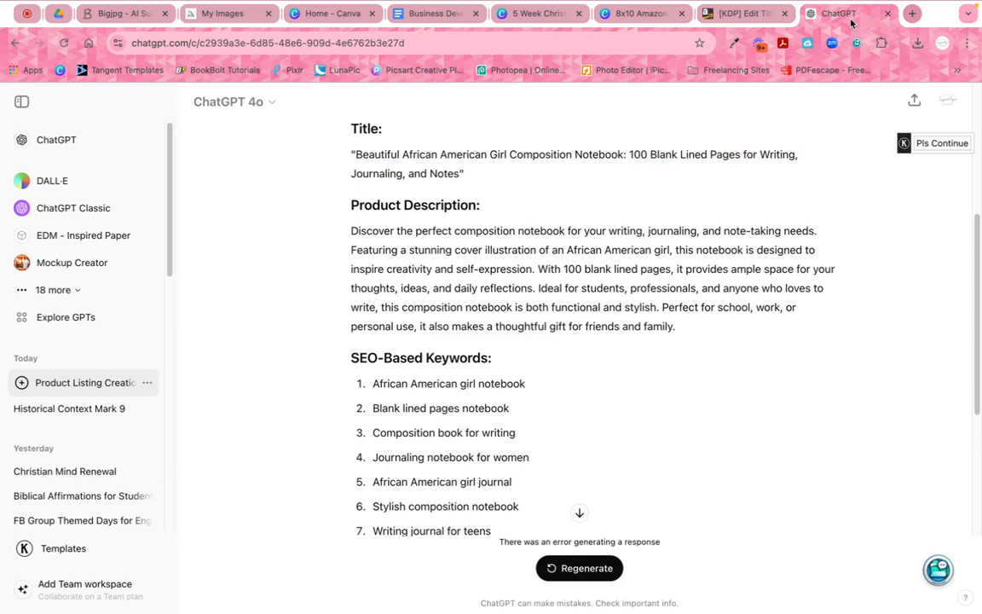
left_click_drag(351, 229, 738, 346)
right_click(292, 266)
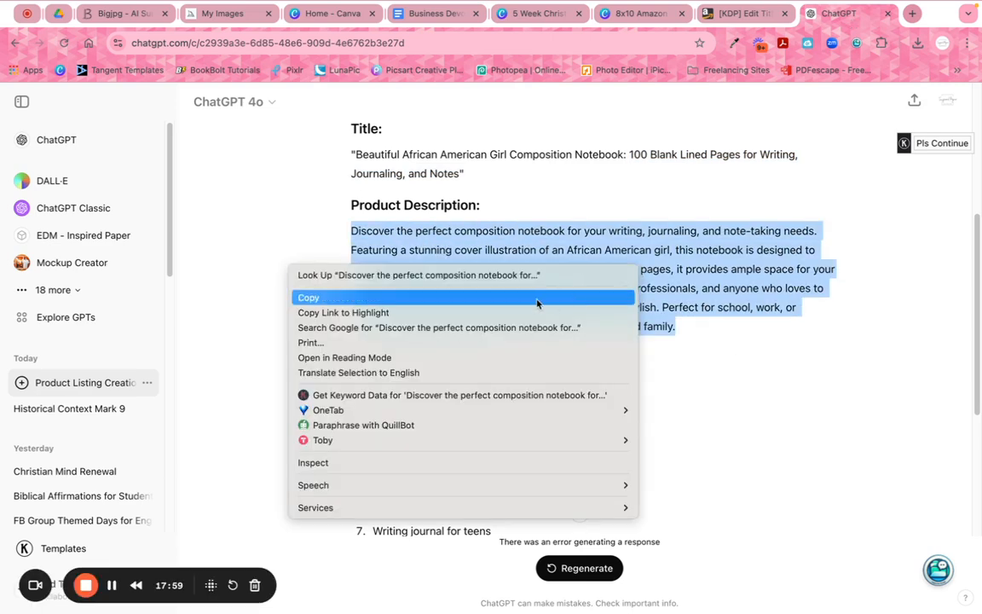
left_click(533, 314)
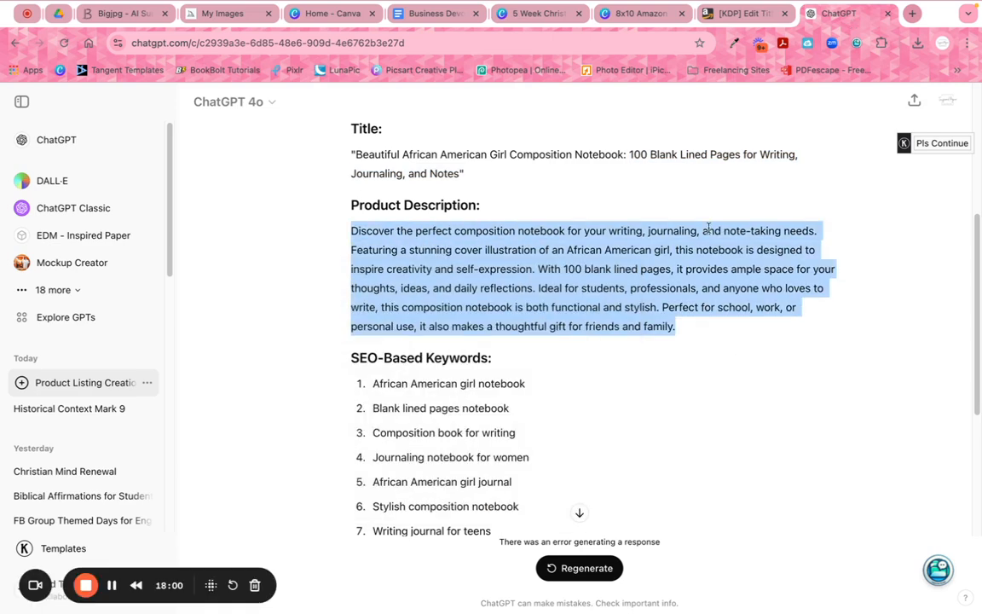
left_click(740, 13)
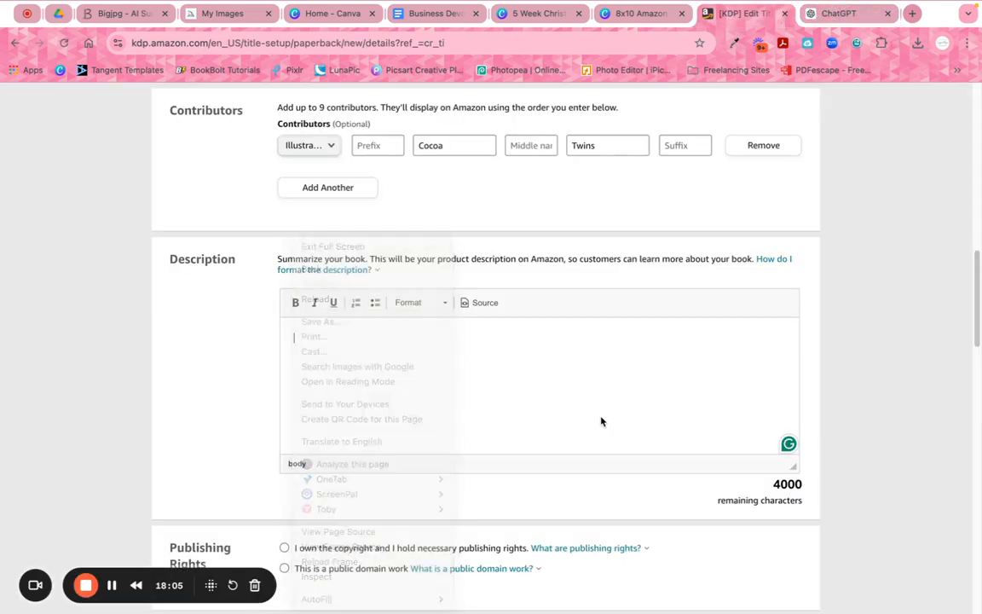
right_click(320, 335)
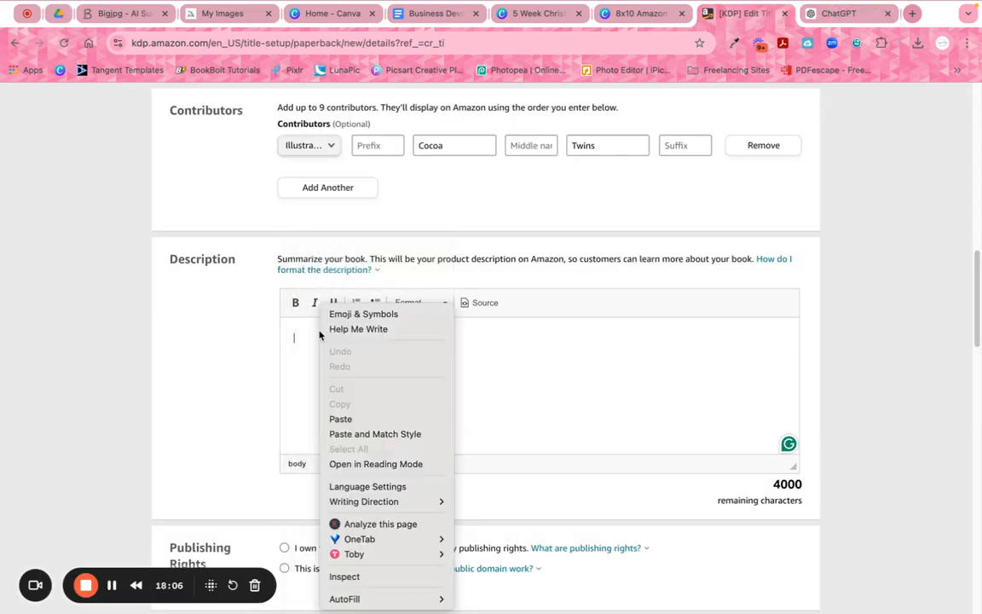
left_click(380, 419)
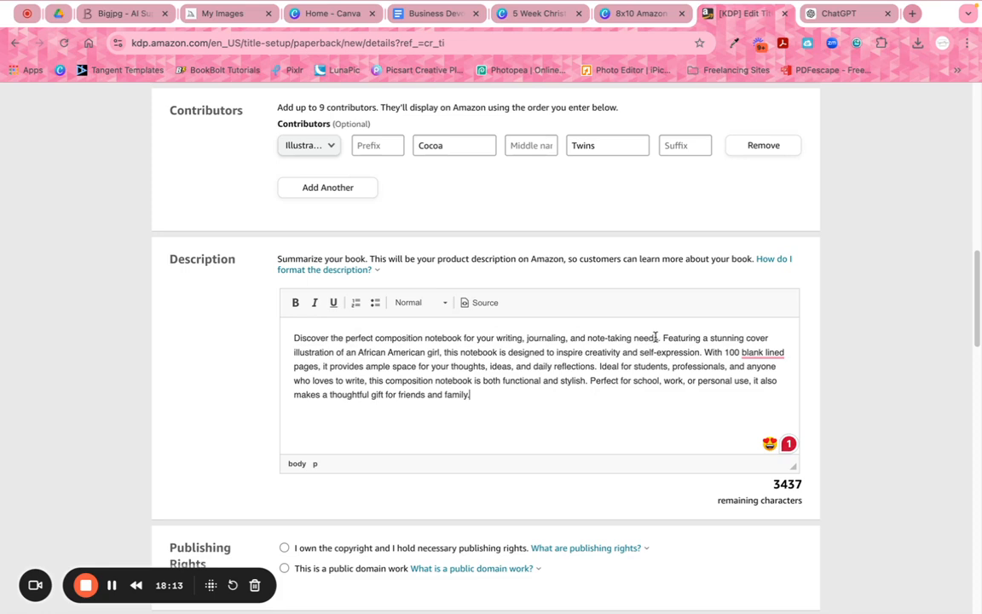
- Replace the opening word "Discover" in the book description with "This is"
double_click(300, 338)
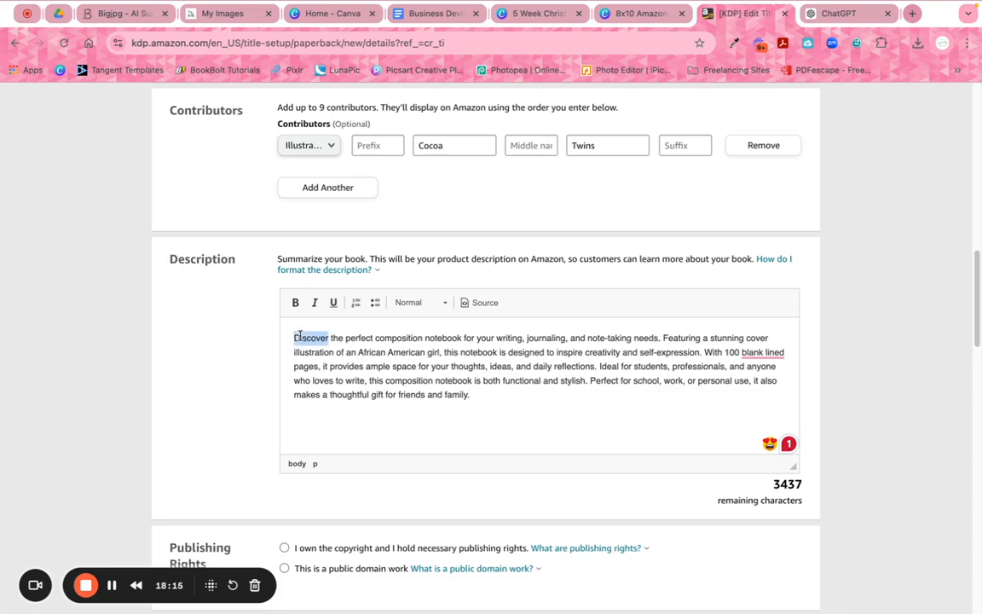
type("If")
key("BackSpace")
key("BackSpace")
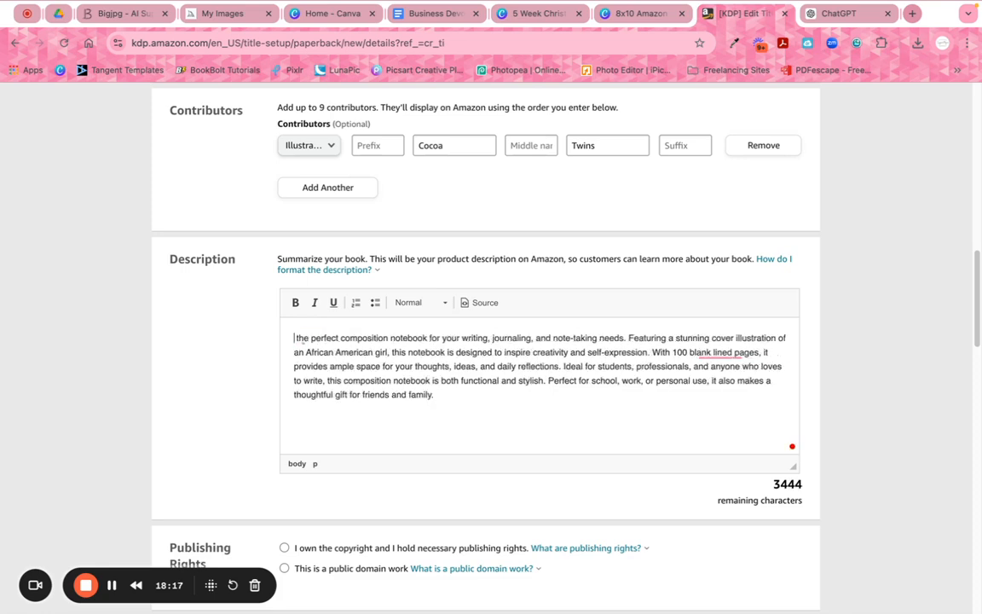
type("This is")
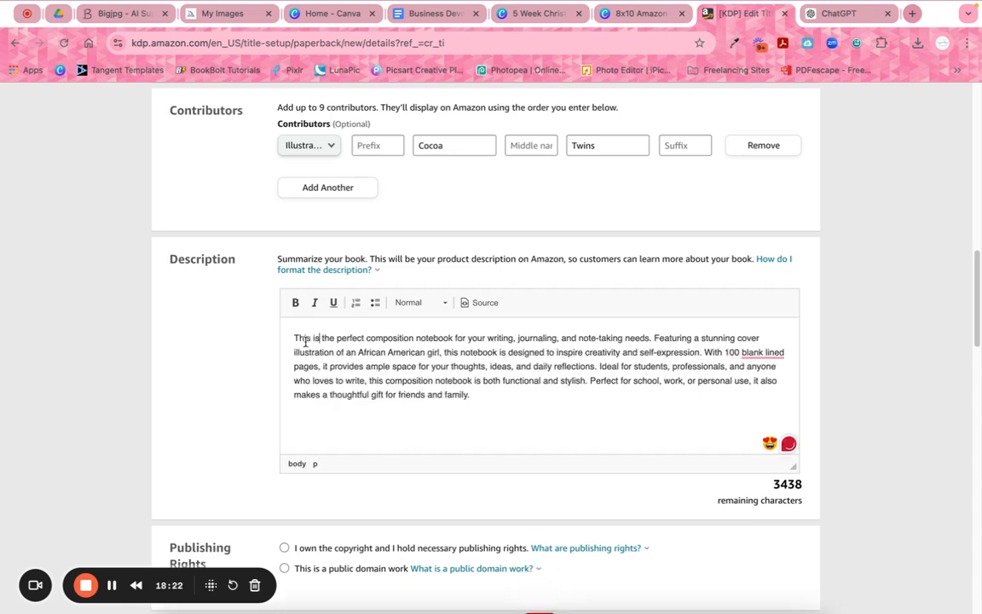
- Start a new paragraph after "note-taking needs." and reword its opening "Featuring" to "It features"
left_click(653, 337)
key("Return")
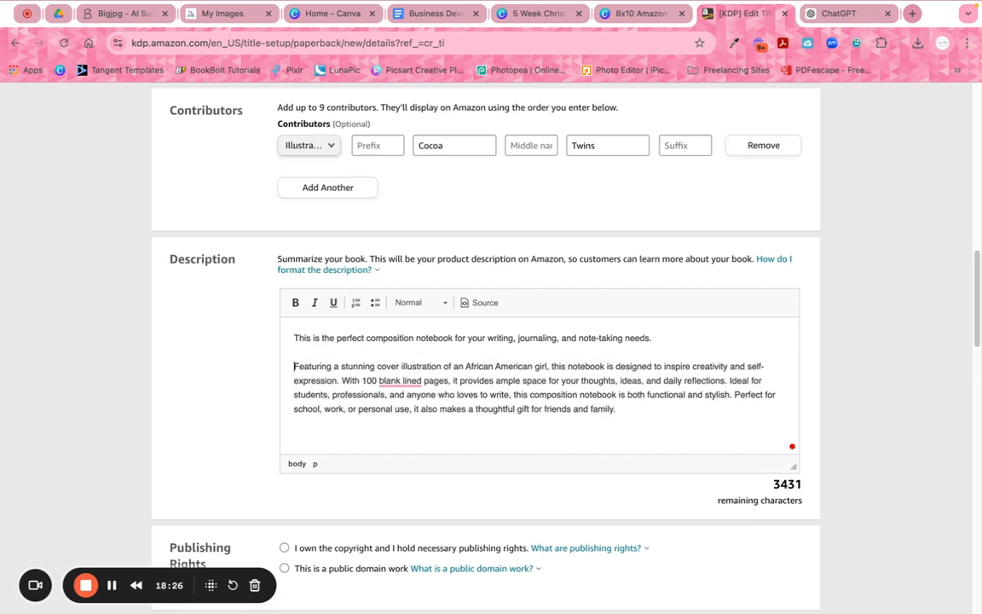
type("It")
key("Right")
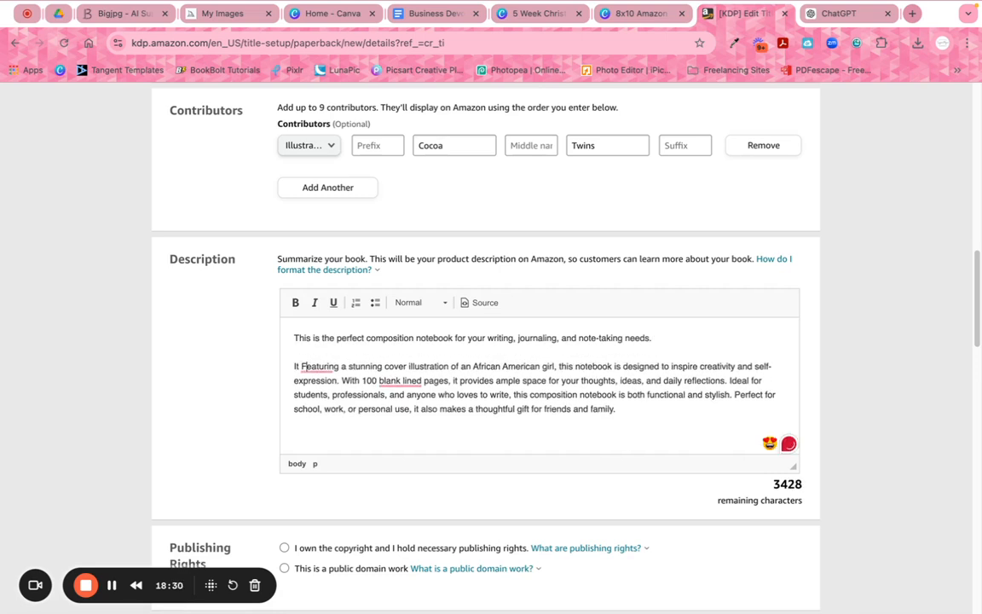
key("BackSpace")
type("f")
key("Right")
key("Right")
key("Right")
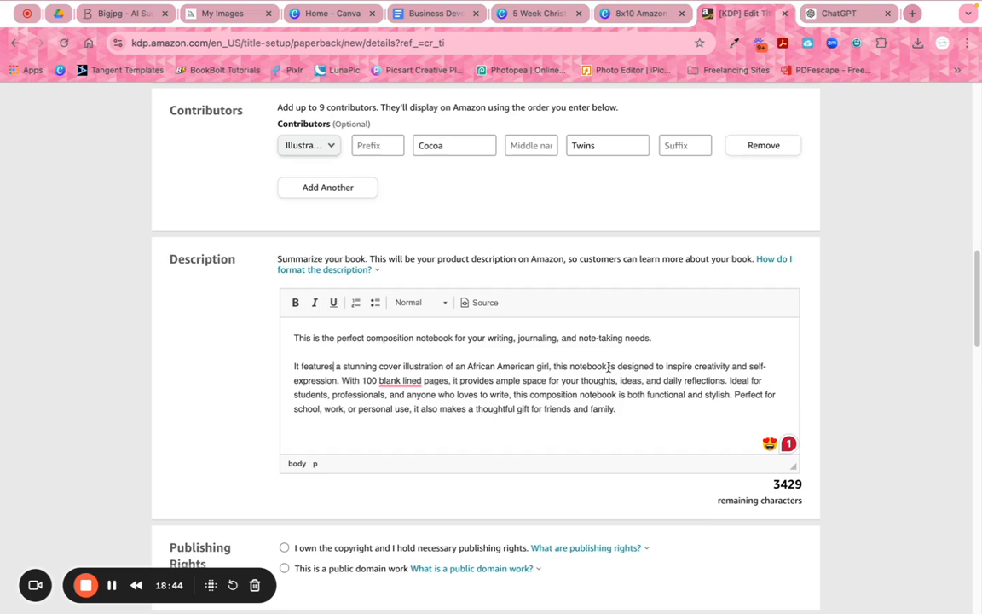
- Replace ", this notebook" after "African American girl" with "and", and accept the suggested correction "blank-lined" in the description
left_click(608, 365)
key("BackSpace")
key("BackSpace")
key("BackSpace")
key("BackSpace")
key("BackSpace")
key("BackSpace")
key("BackSpace")
key("BackSpace")
key("BackSpace")
key("BackSpace")
key("BackSpace")
key("BackSpace")
key("BackSpace")
key("BackSpace")
key("BackSpace")
key("BackSpace")
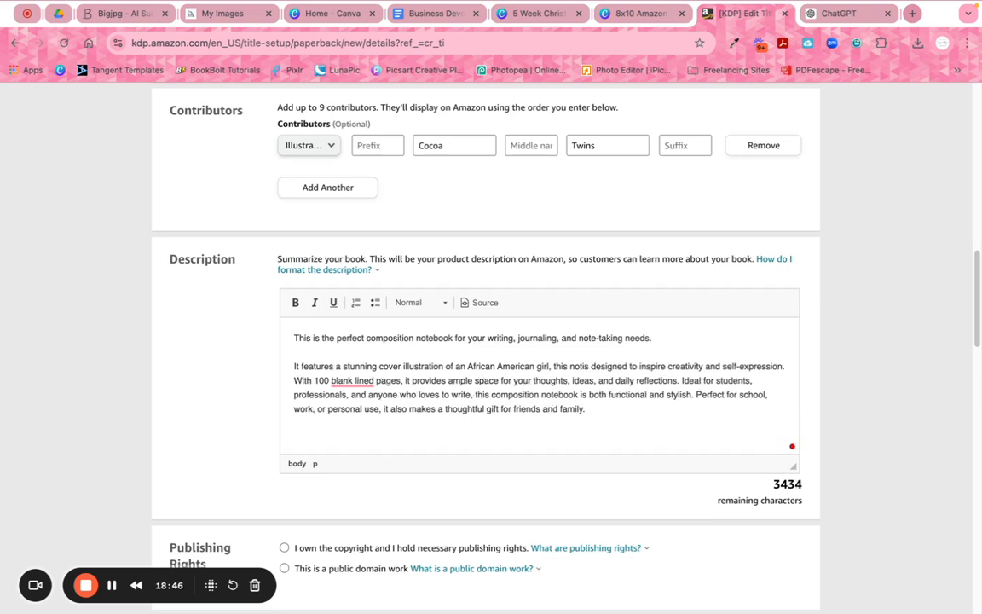
type("and")
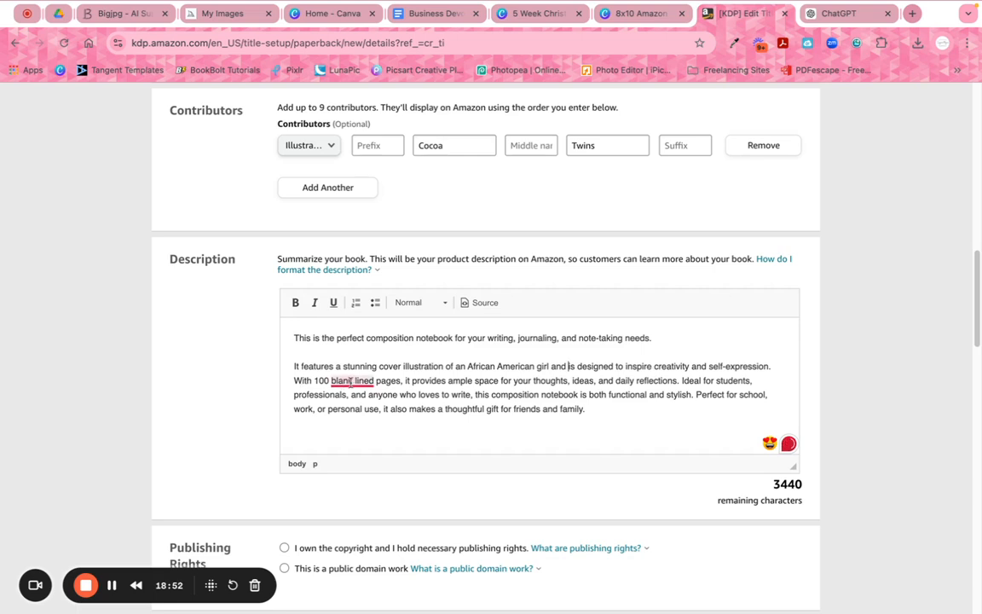
mouse_move(349, 381)
left_click(359, 416)
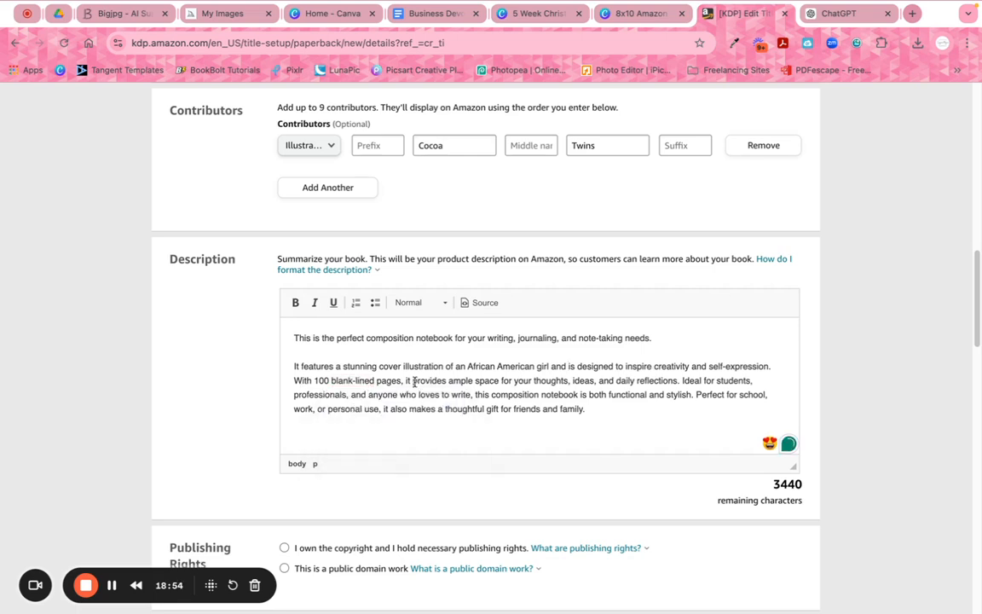
- Split the description into separate paragraphs starting at "Ideal for students" and at "Perfect for school"
left_click(681, 380)
key("Return")
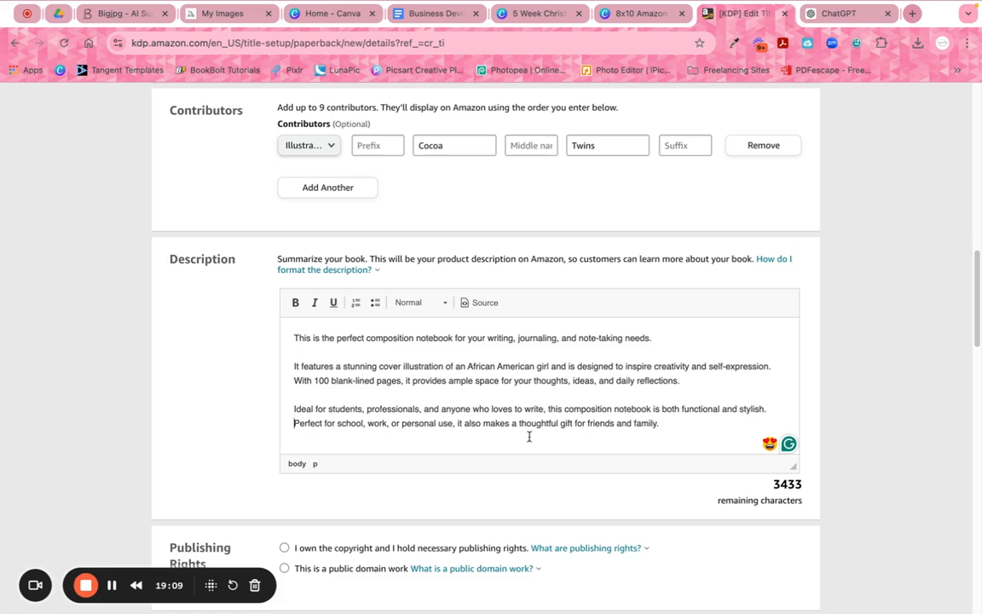
key("shift+Return")
key("Return")
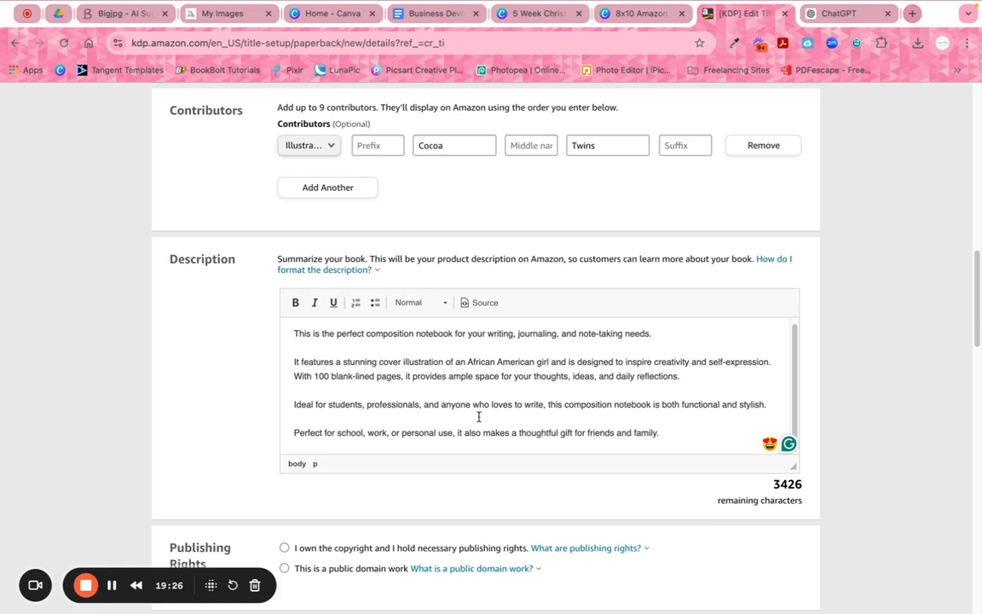
- Insert "glossy" before "cover illustration" and "8x10" before "composition notebook" in the description
type("glossy")
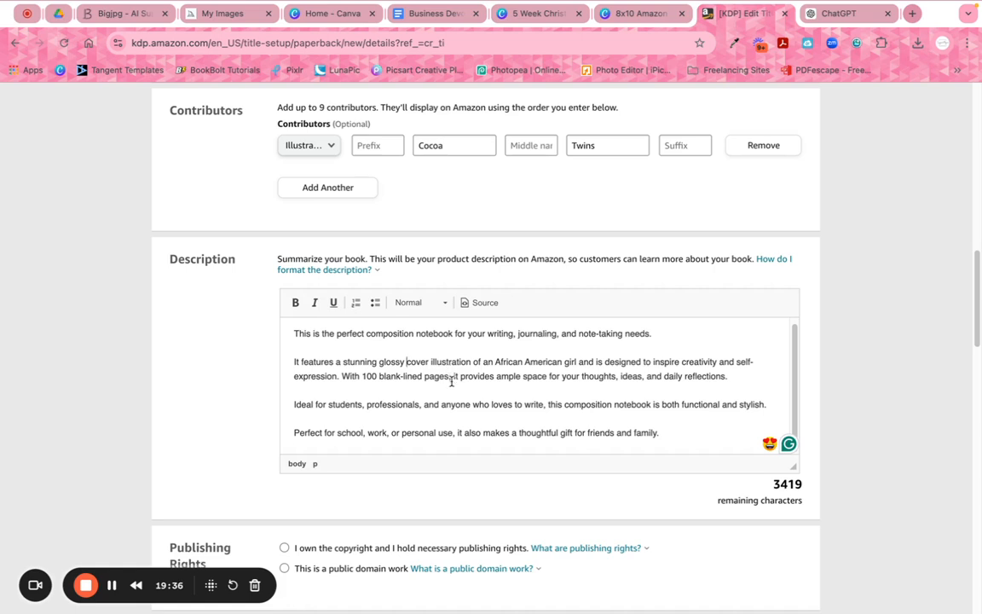
scroll(435, 410, "down", 1)
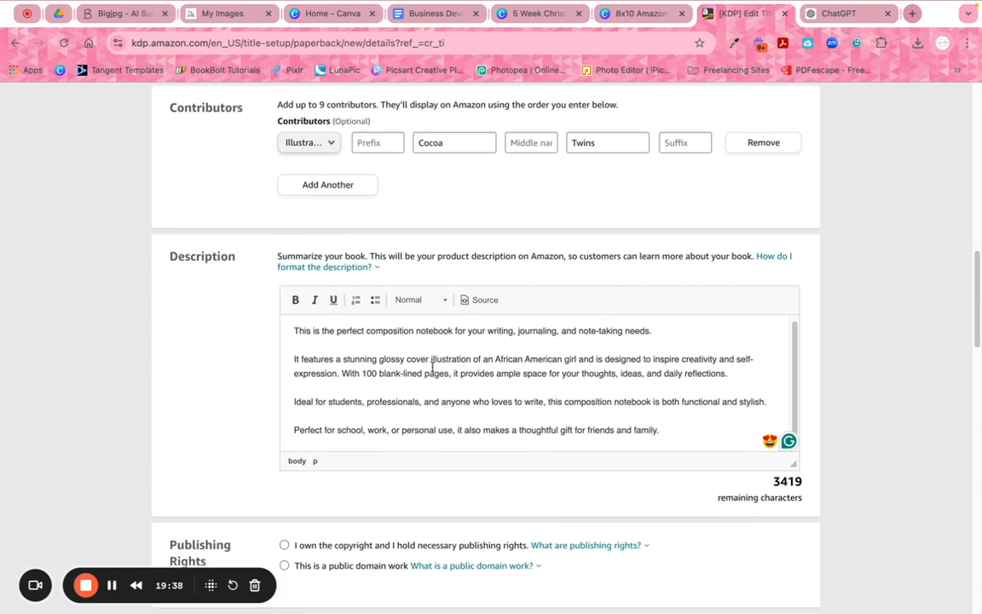
left_click(366, 331)
type("8x10")
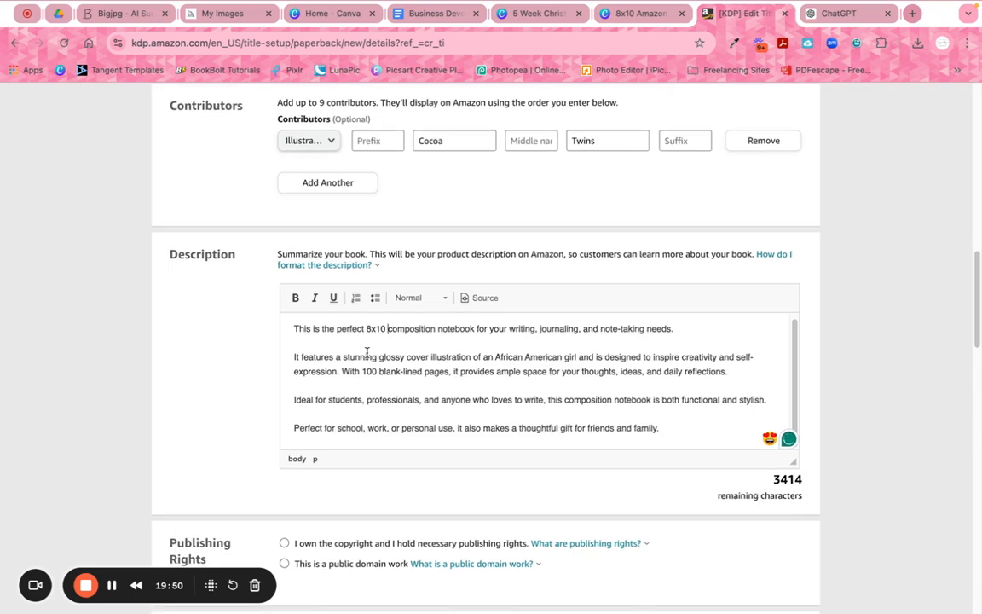
- Declare ownership of the copyright and necessary publishing rights, and answer No to sexually explicit images or title
scroll(367, 351, "down", 3)
scroll(367, 351, "down", 4)
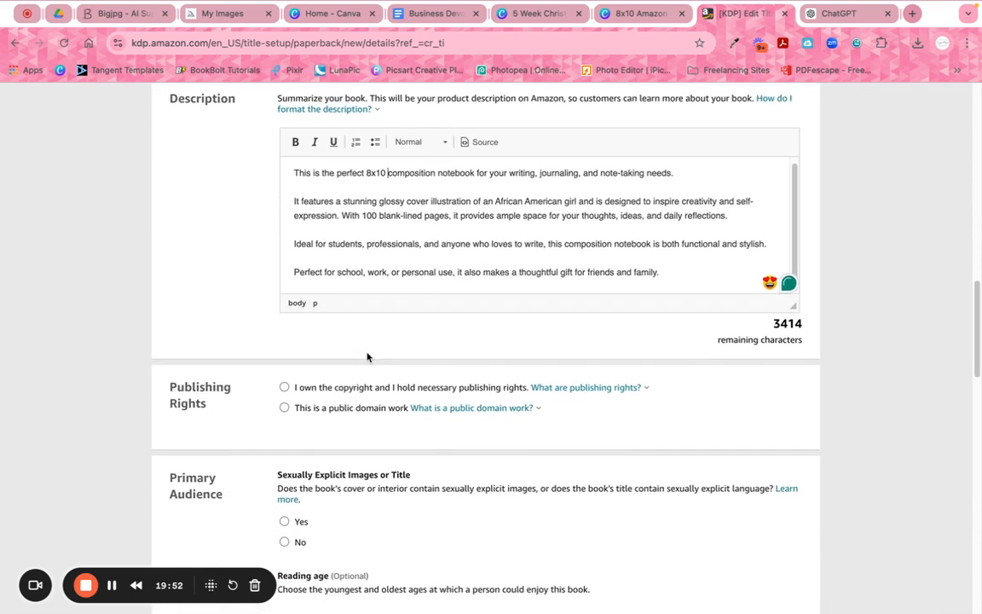
left_click(284, 297)
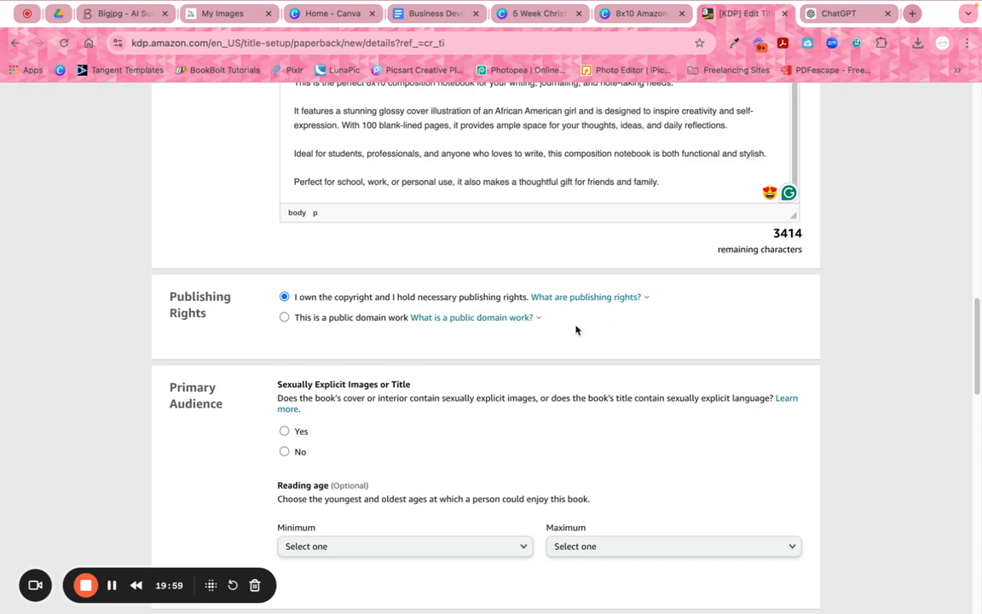
scroll(443, 333, "down", 4)
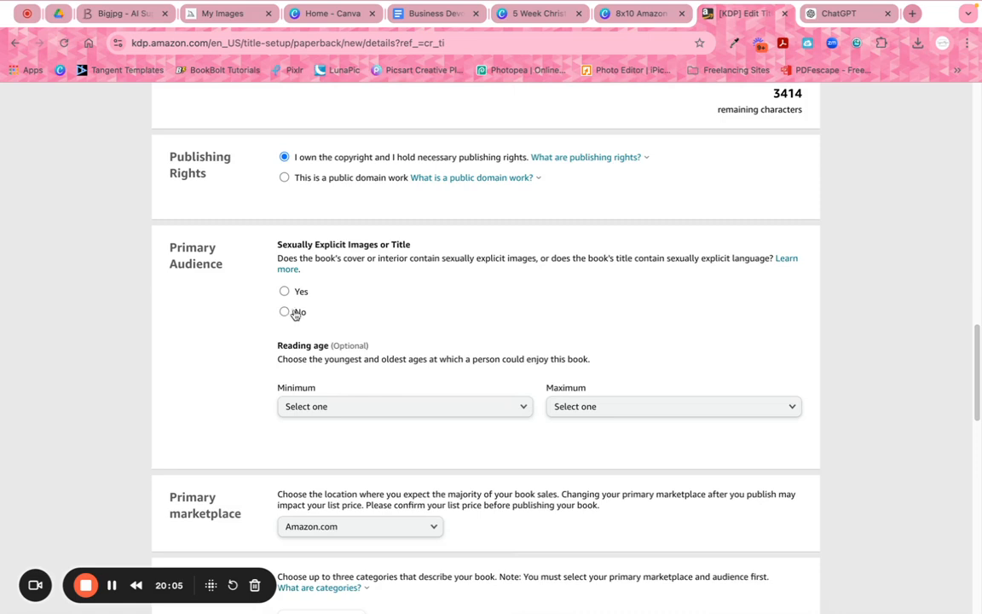
left_click(285, 311)
- Set the reading age to a minimum of 10 and a maximum of 18+
scroll(425, 308, "down", 2)
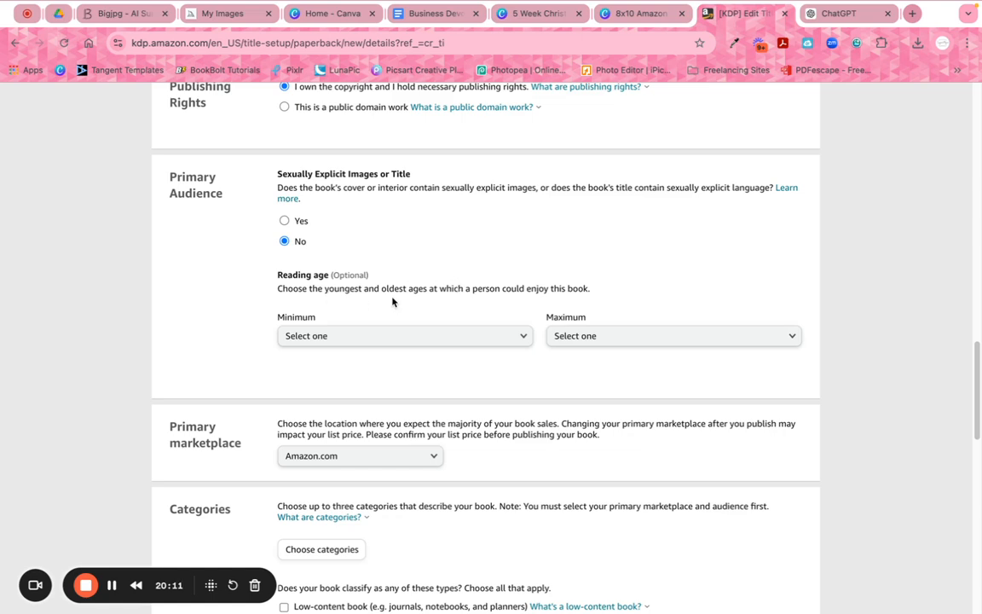
scroll(393, 302, "down", 1)
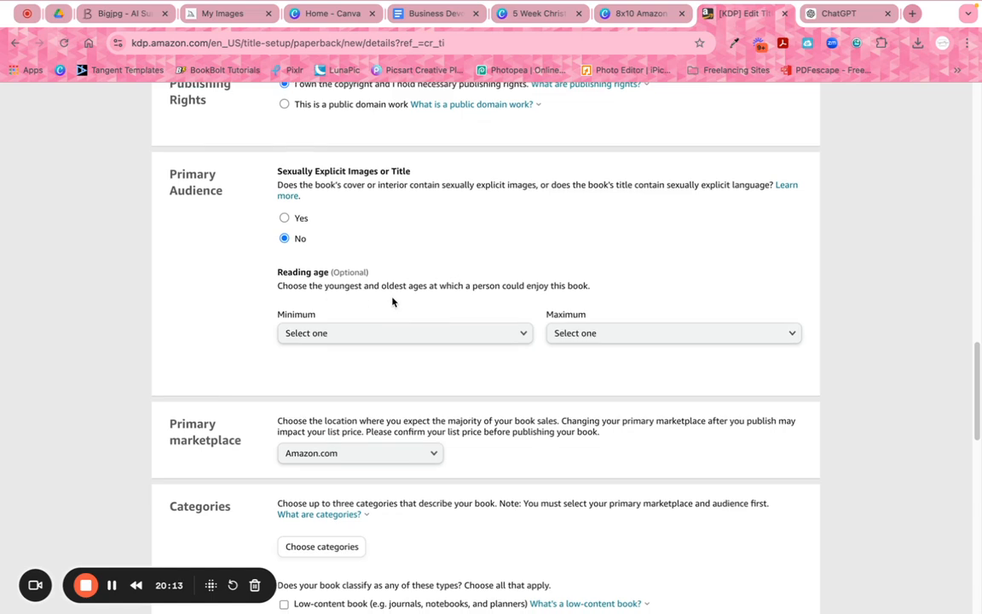
left_click(514, 335)
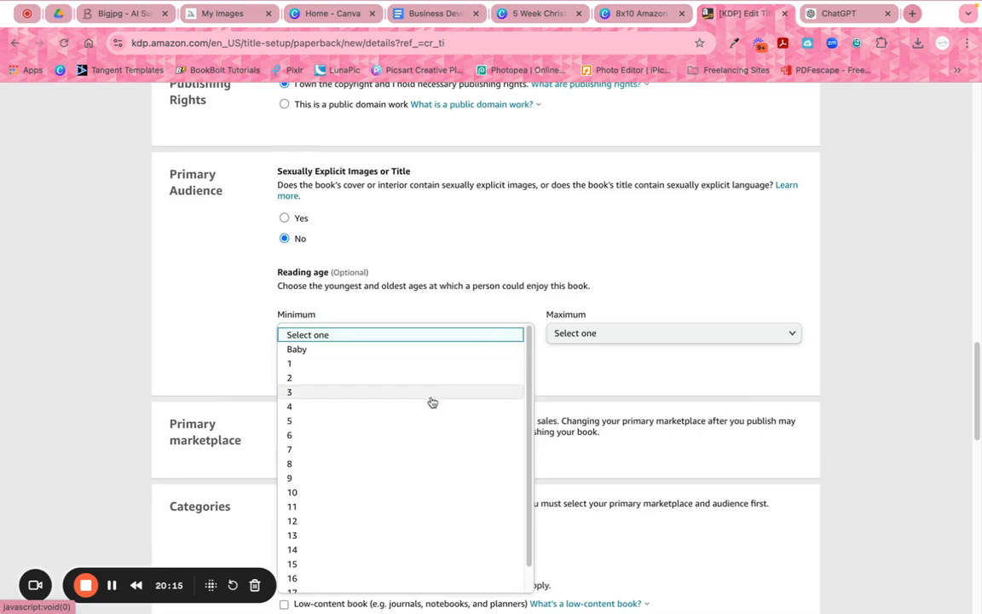
left_click(384, 501)
left_click(605, 334)
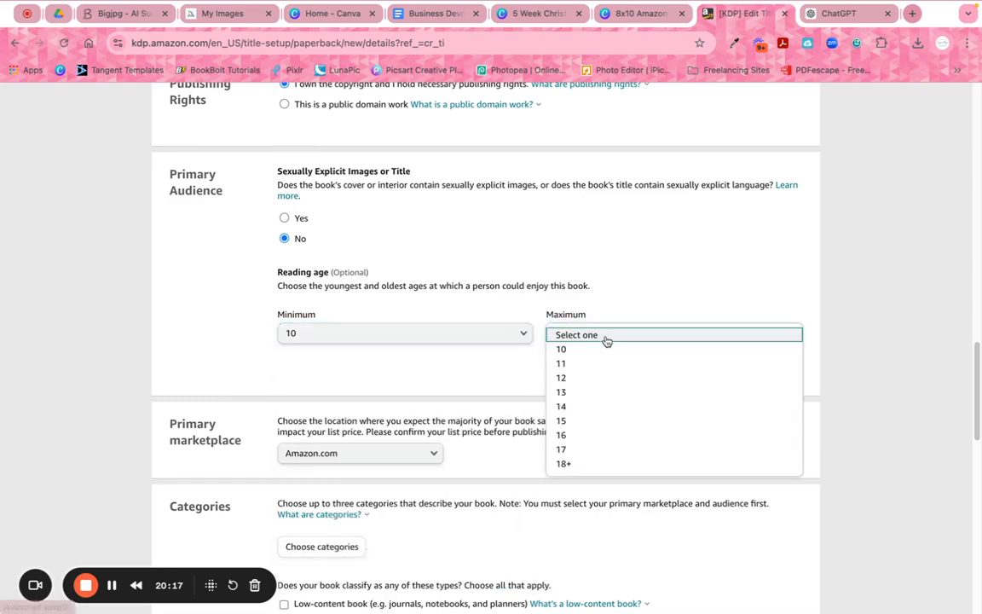
scroll(603, 413, "down", 3)
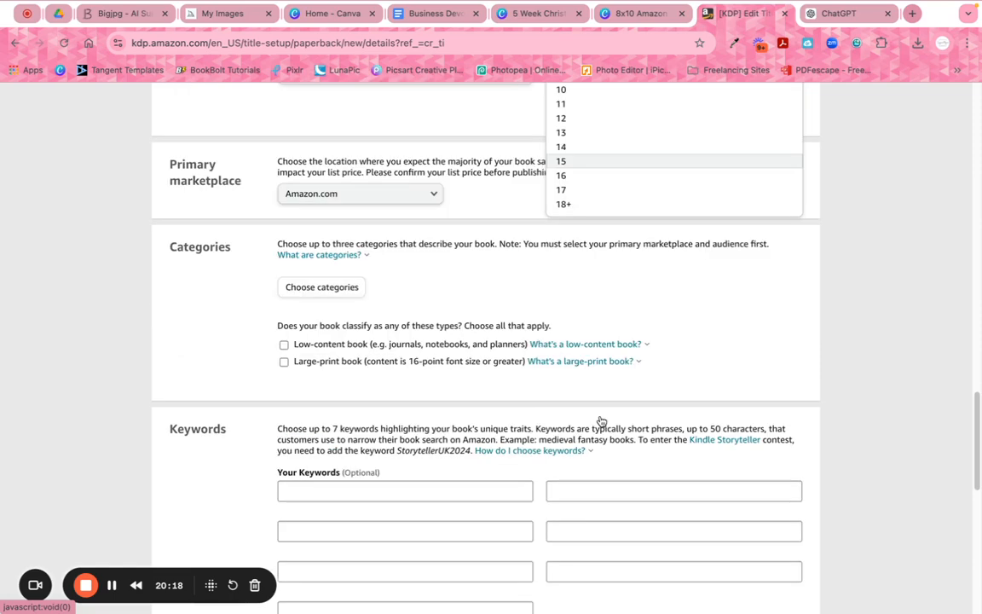
left_click(566, 204)
- Reset both the minimum and maximum reading age to "Select one"
scroll(572, 205, "up", 3)
left_click(502, 273)
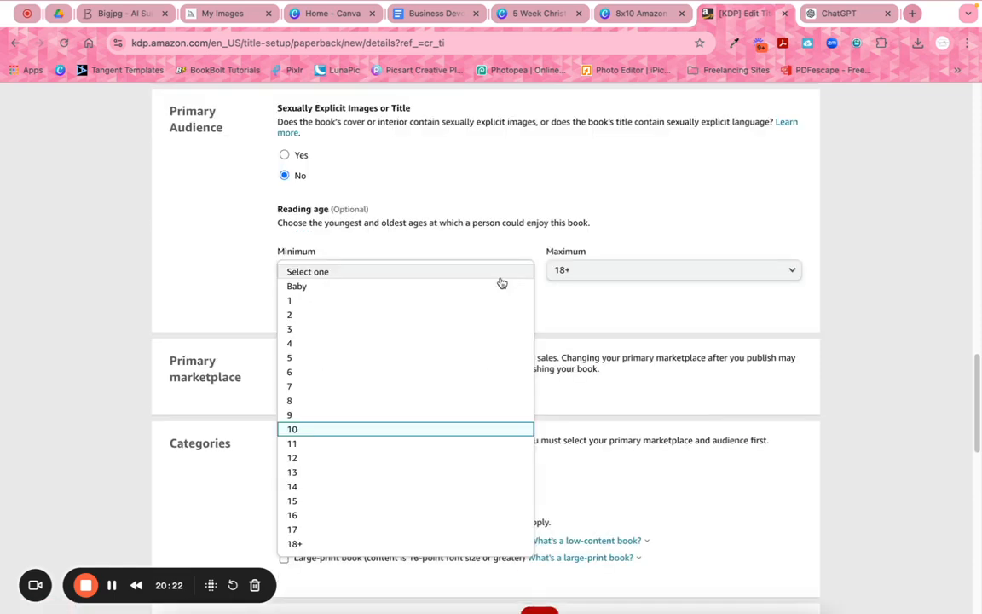
left_click(390, 271)
left_click(570, 271)
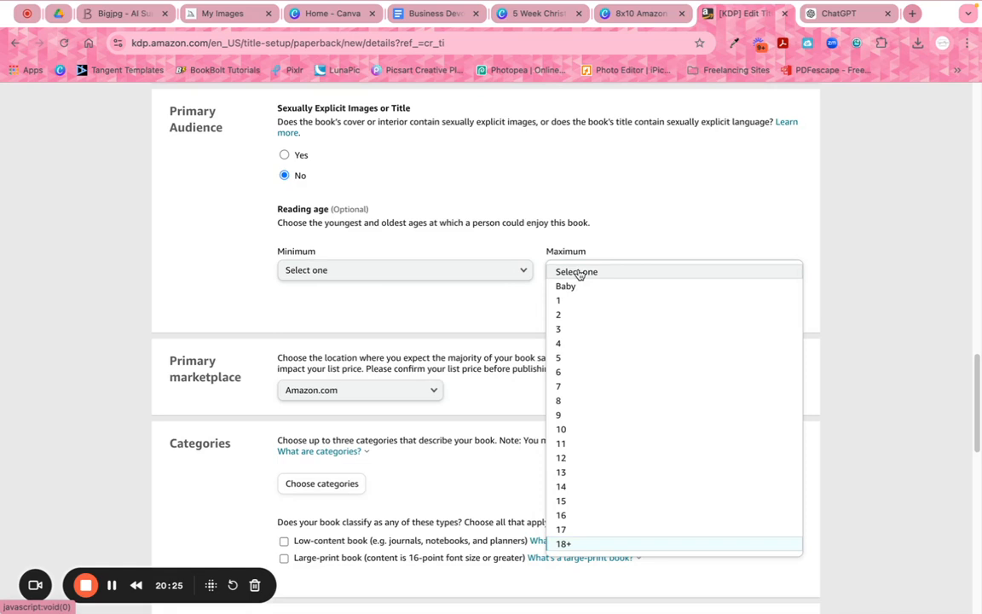
left_click(573, 271)
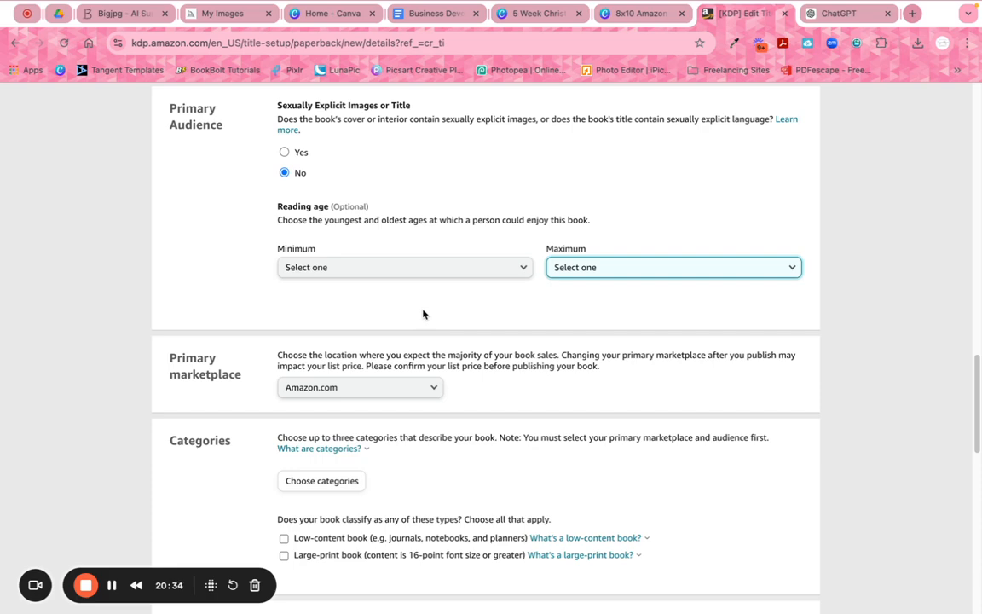
- Choose Amazon.com as the primary marketplace
scroll(423, 315, "down", 3)
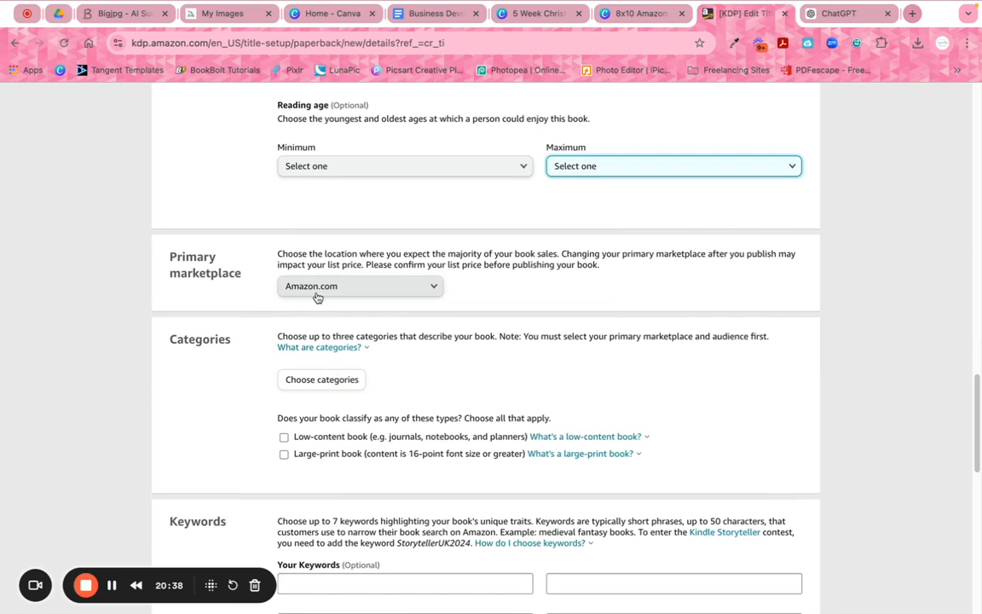
left_click(317, 292)
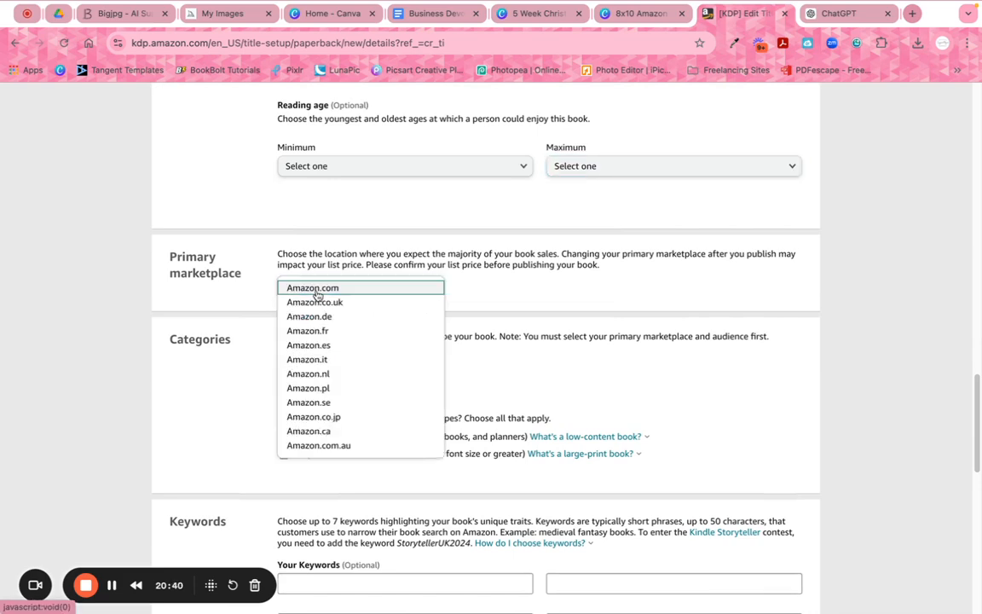
left_click(317, 292)
- Start choosing the book's categories and set the first category to Teen & Young Adult
scroll(423, 340, "down", 3)
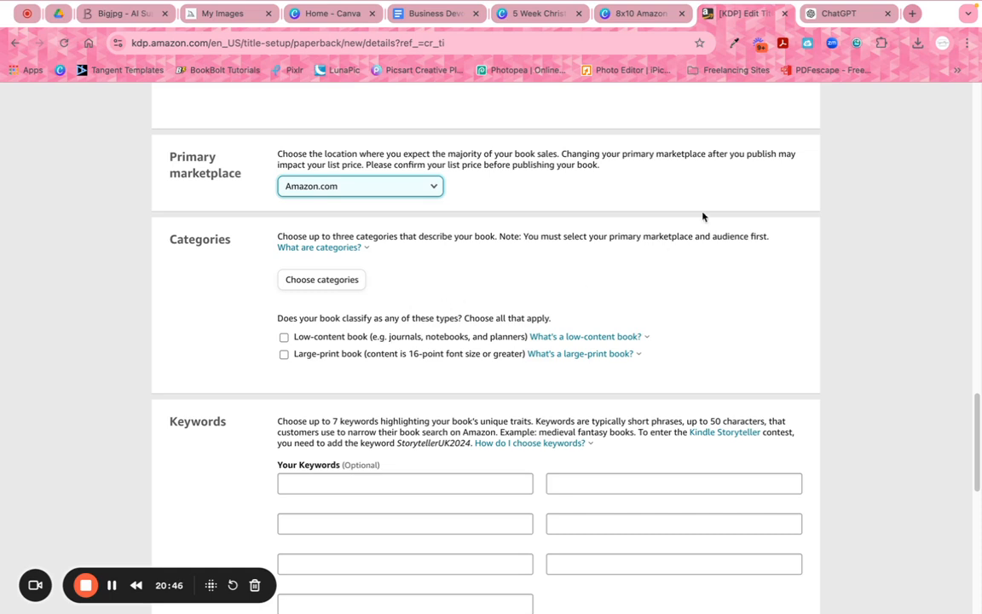
left_click(322, 280)
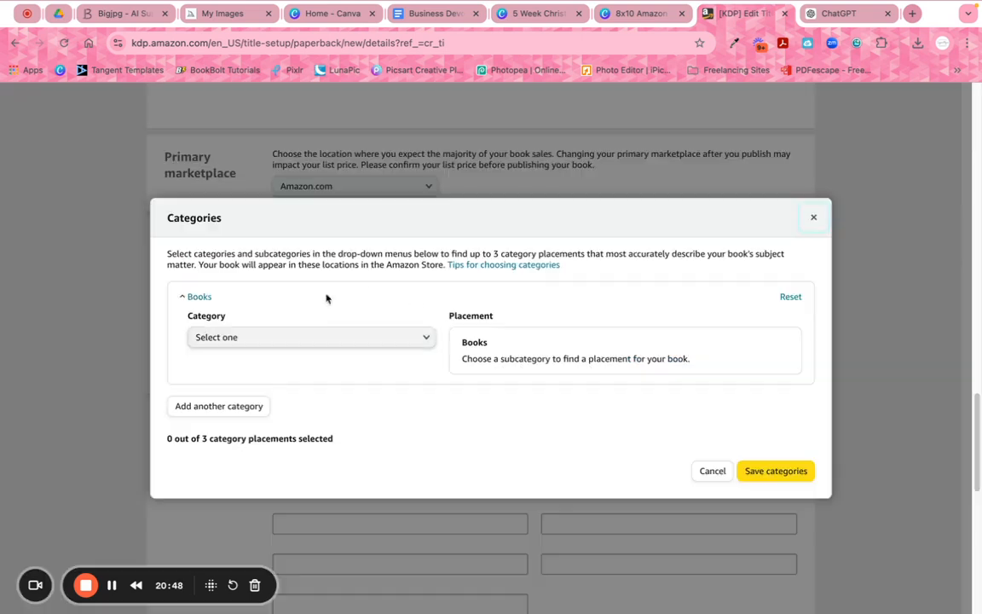
left_click(294, 339)
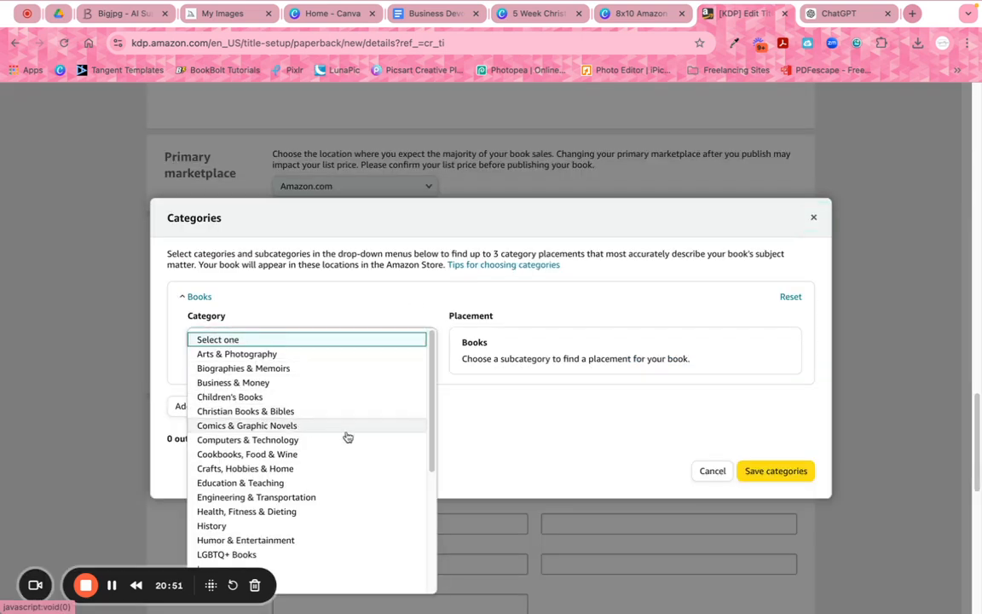
scroll(347, 437, "down", 5)
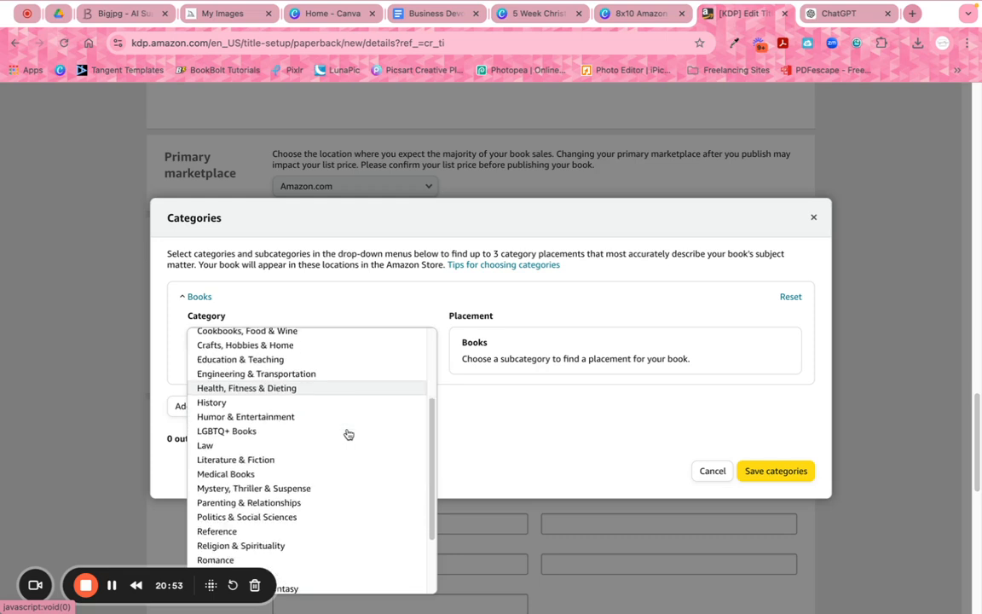
scroll(347, 435, "down", 3)
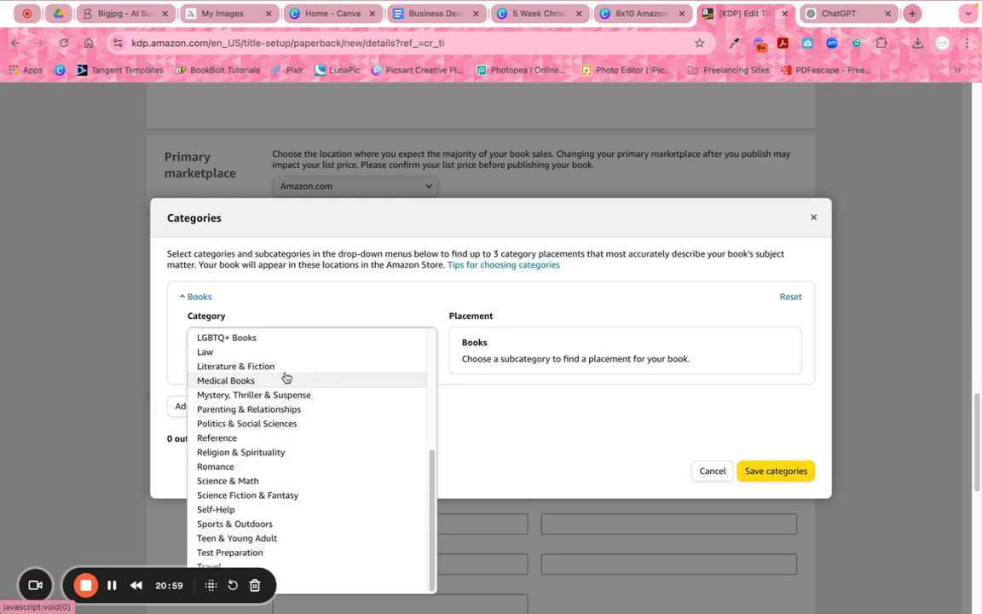
left_click(278, 538)
- Set the first category's subcategories to Education & Reference and Study Aids under Teen & Young Adult
left_click(332, 381)
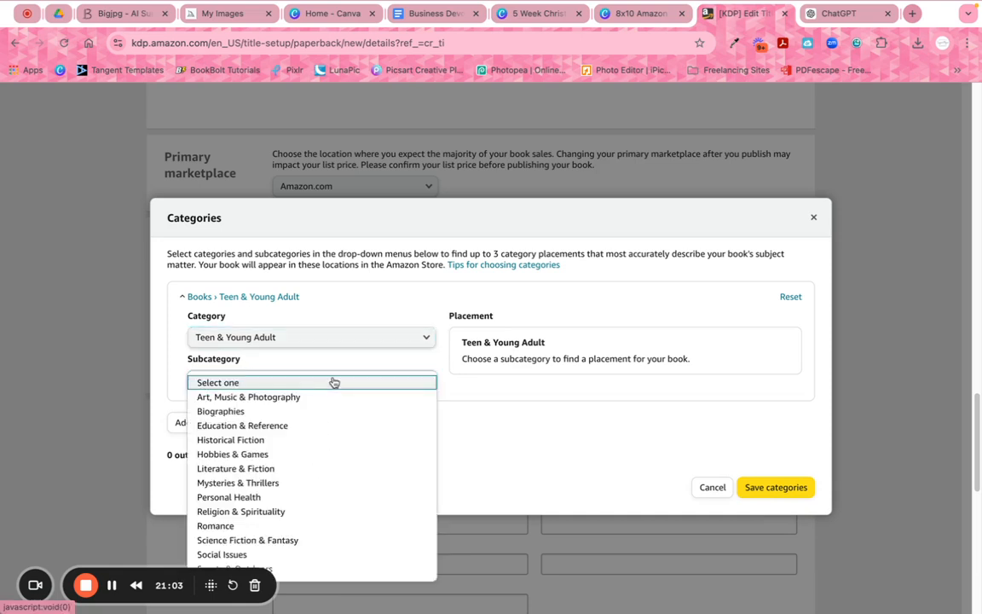
scroll(360, 465, "down", 2)
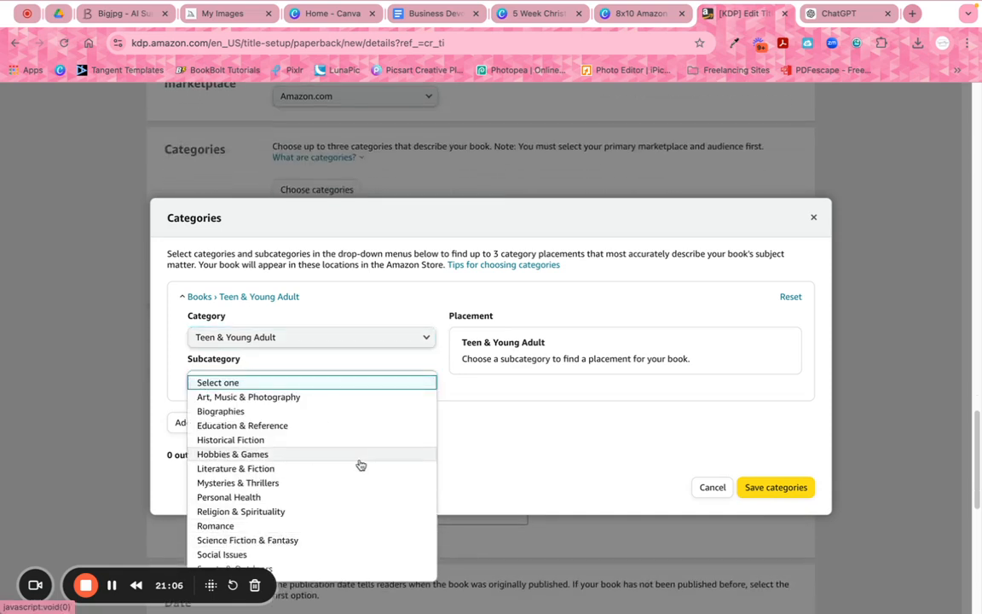
scroll(361, 465, "up", 1)
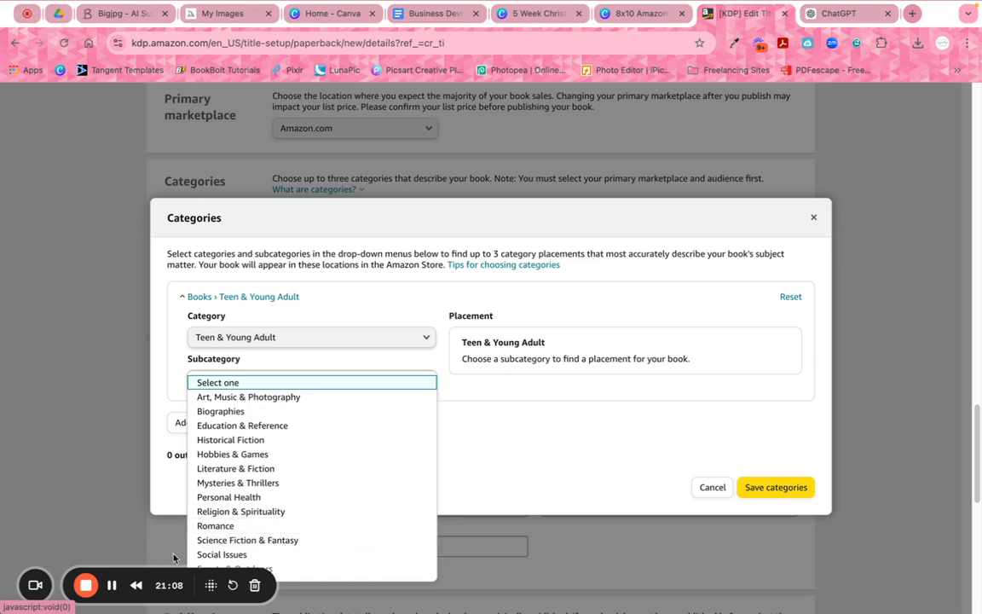
left_click_drag(122, 572, 699, 563)
left_click(253, 427)
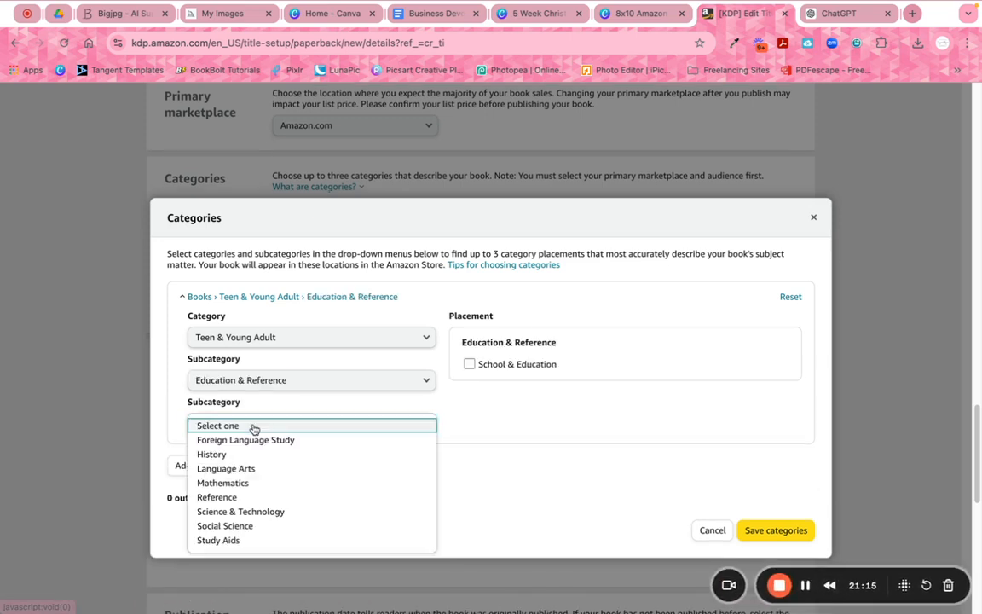
left_click(243, 539)
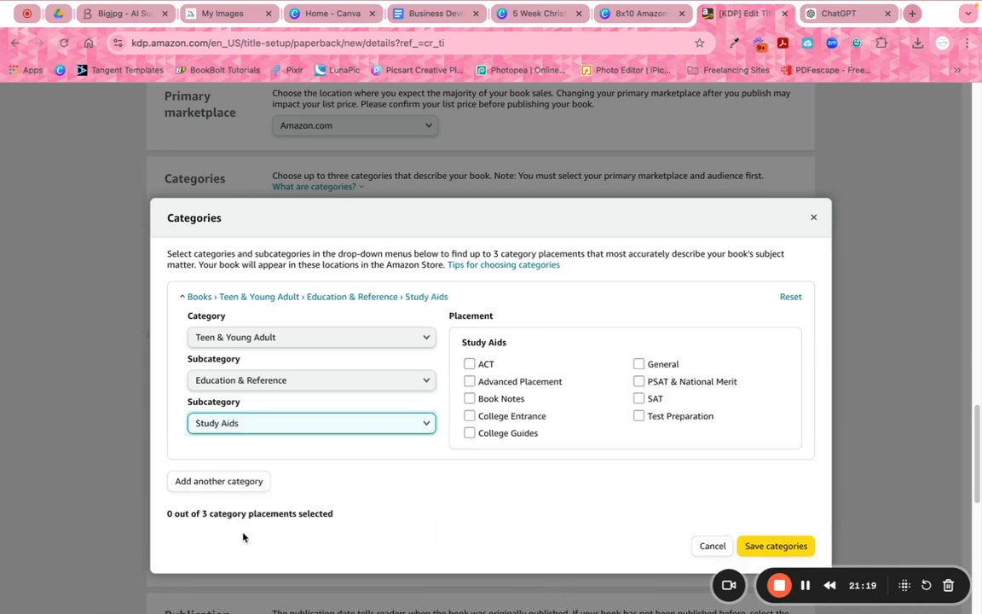
- Change the first category to Self-Help and select the Journal Writing placement
left_click(230, 380)
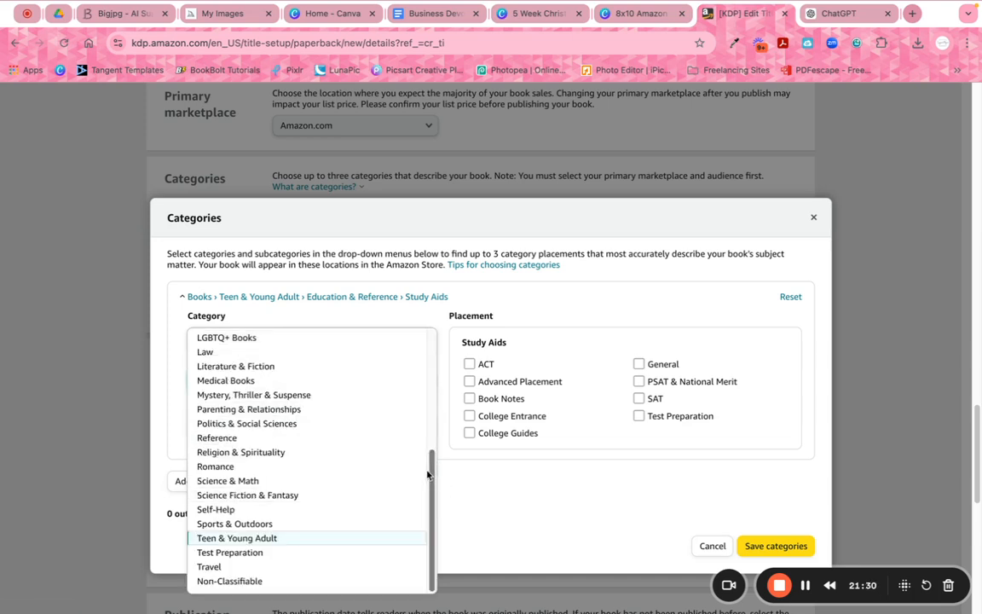
left_click(256, 509)
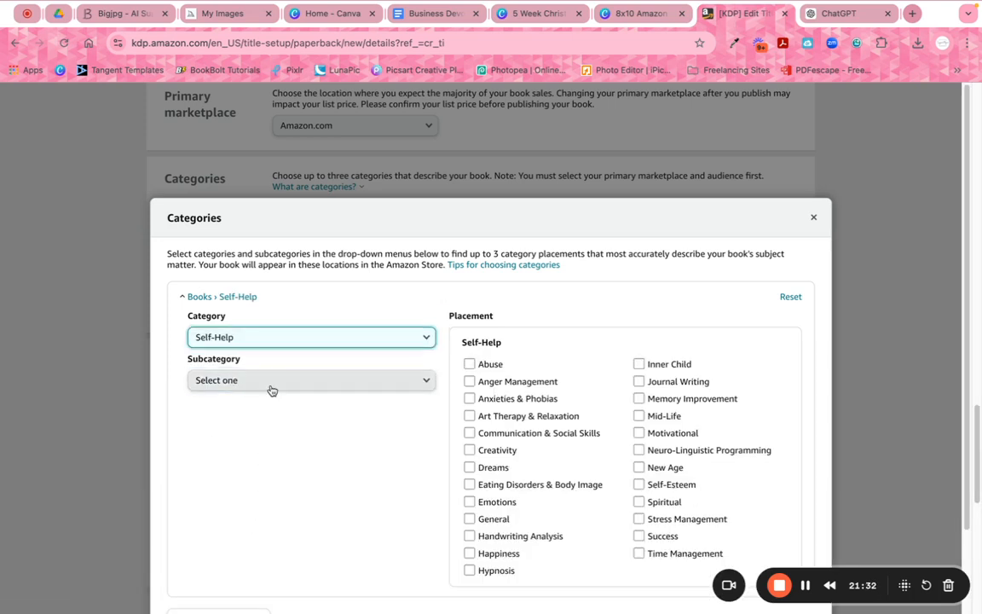
left_click(271, 390)
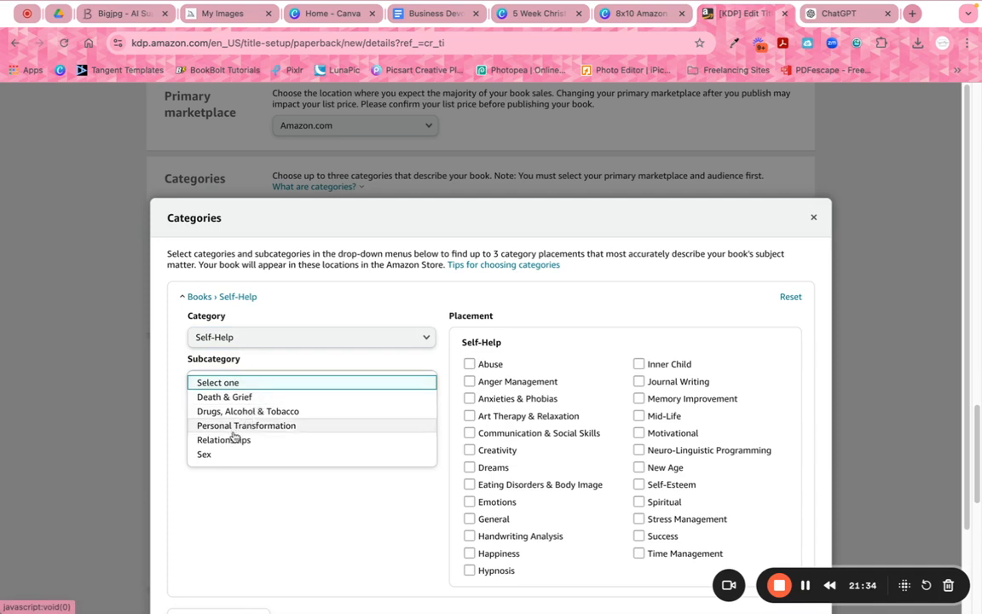
left_click(258, 384)
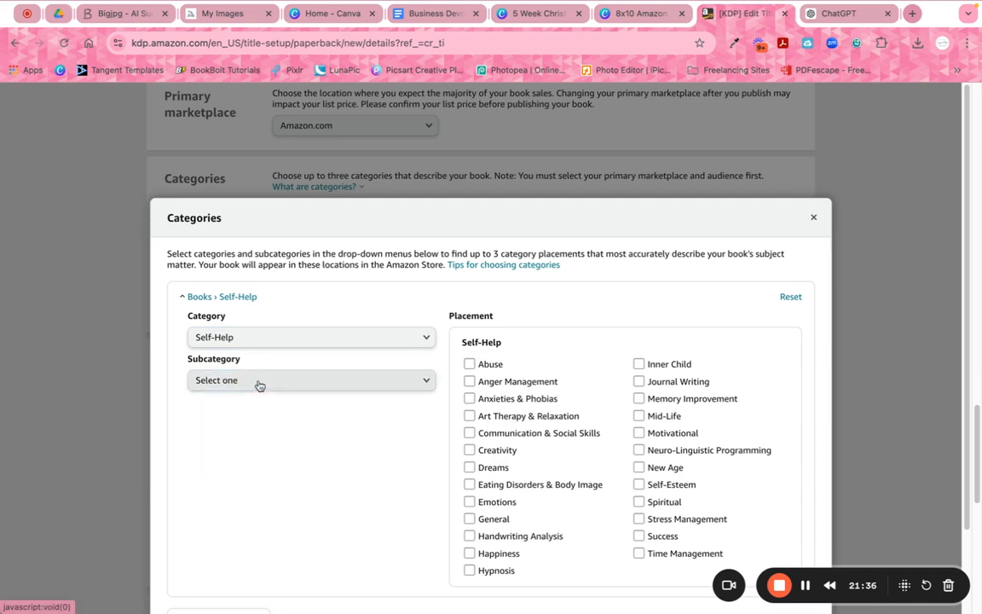
left_click(664, 385)
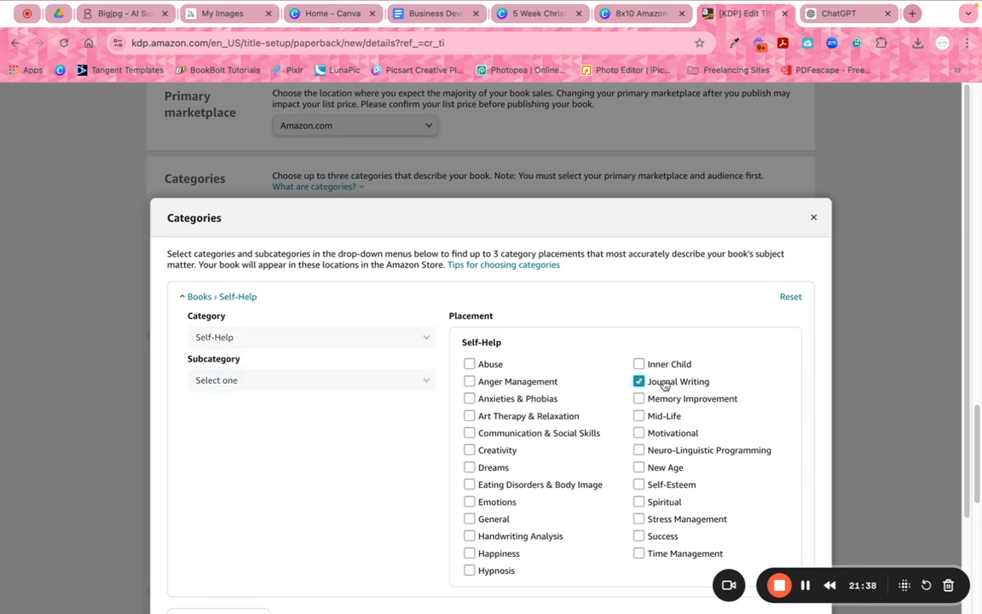
- Add another category and set it to Children's Books with the Education & Reference subcategory
scroll(571, 461, "down", 3)
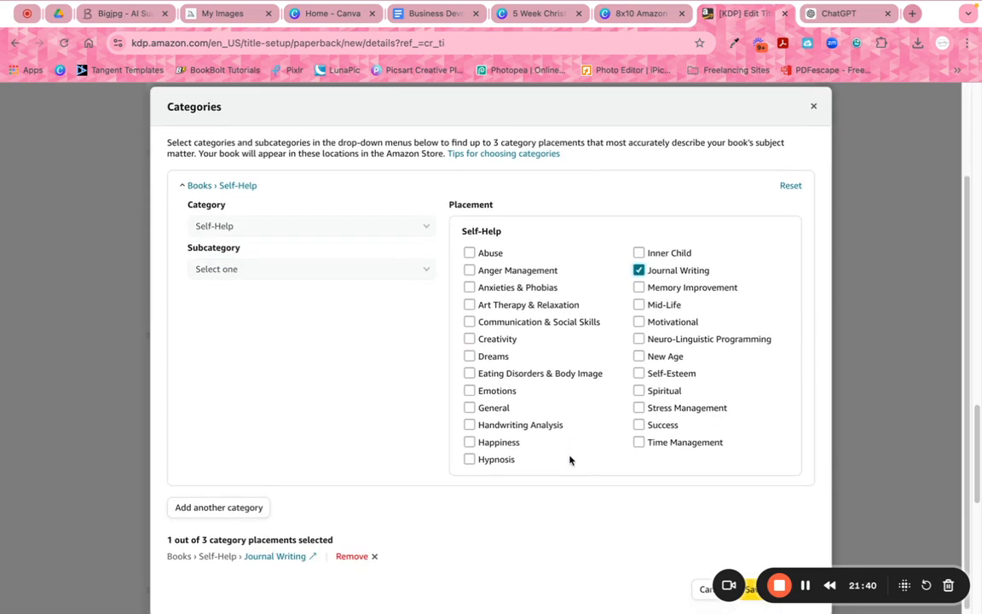
scroll(570, 461, "up", 2)
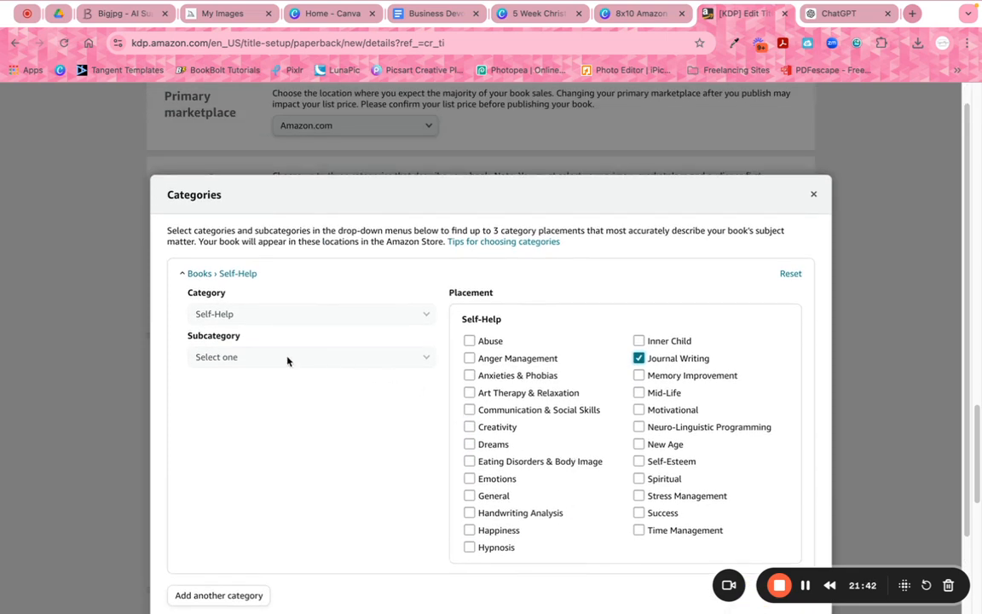
scroll(261, 502, "down", 2)
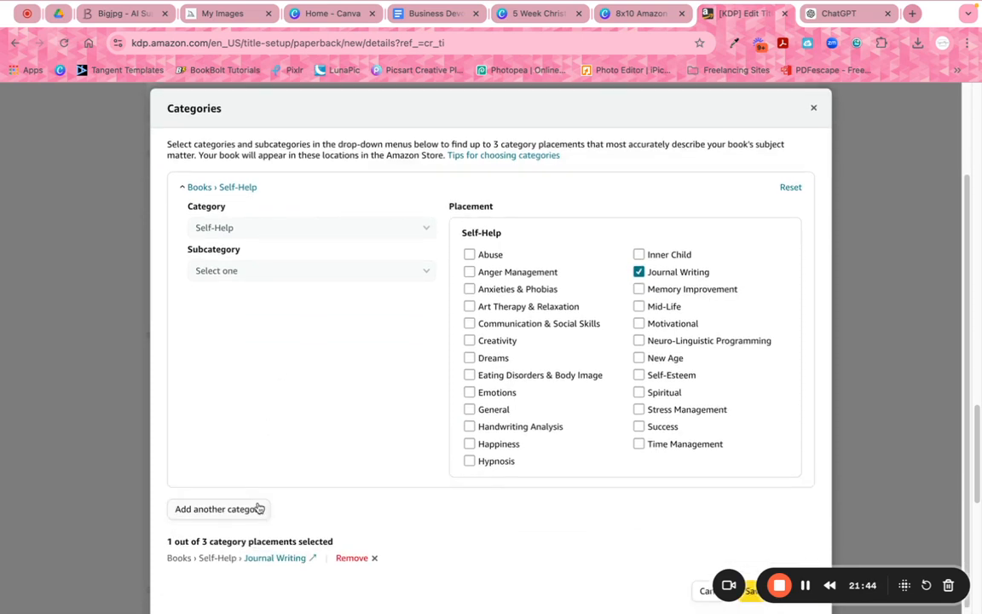
left_click(258, 509)
left_click(324, 366)
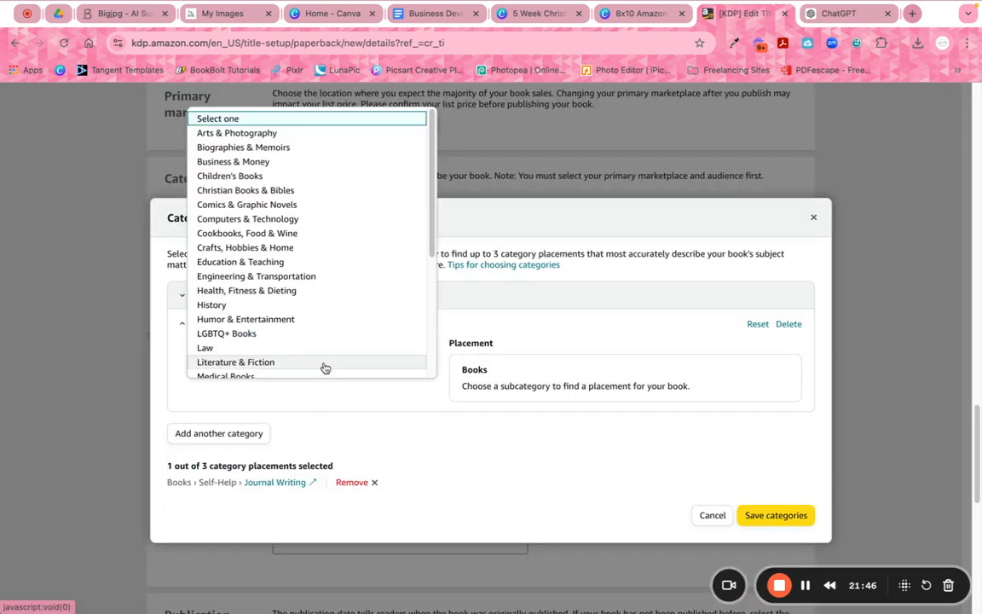
left_click(387, 178)
left_click(399, 408)
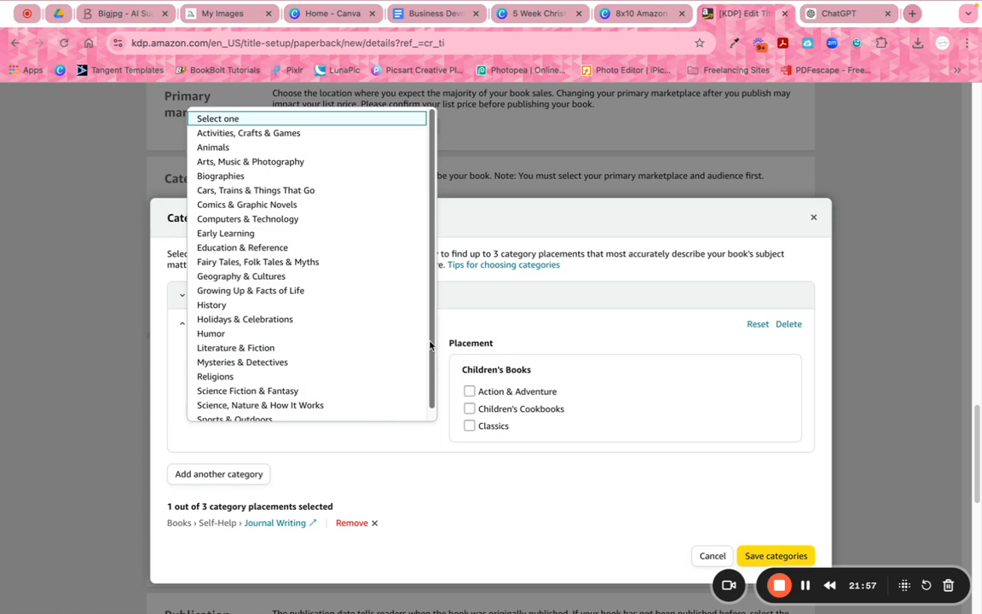
left_click(363, 252)
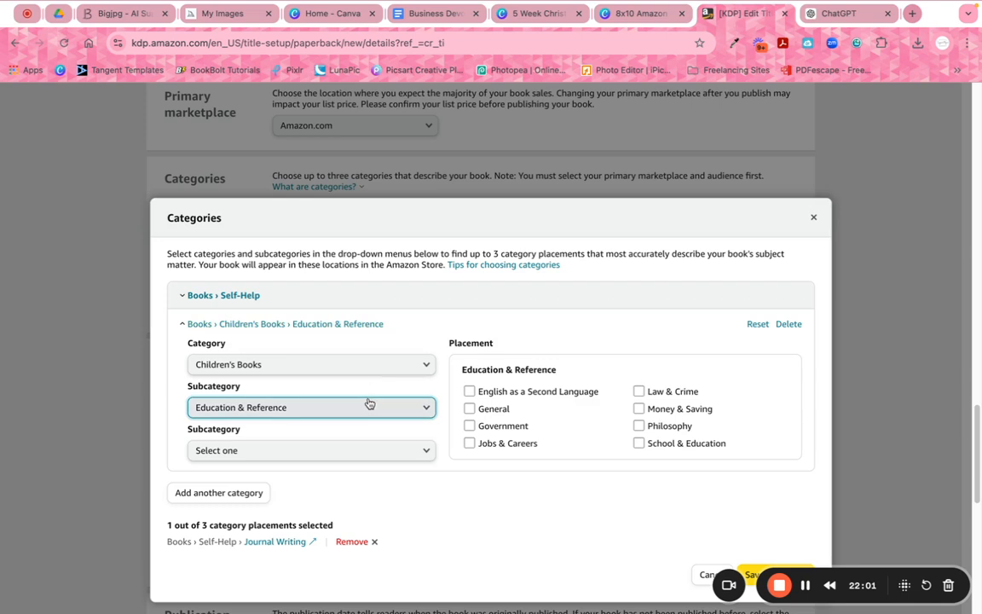
- Narrow the second category to Reading & Writing, select the Composition & Creative Writing placement, and save the categories
left_click(364, 450)
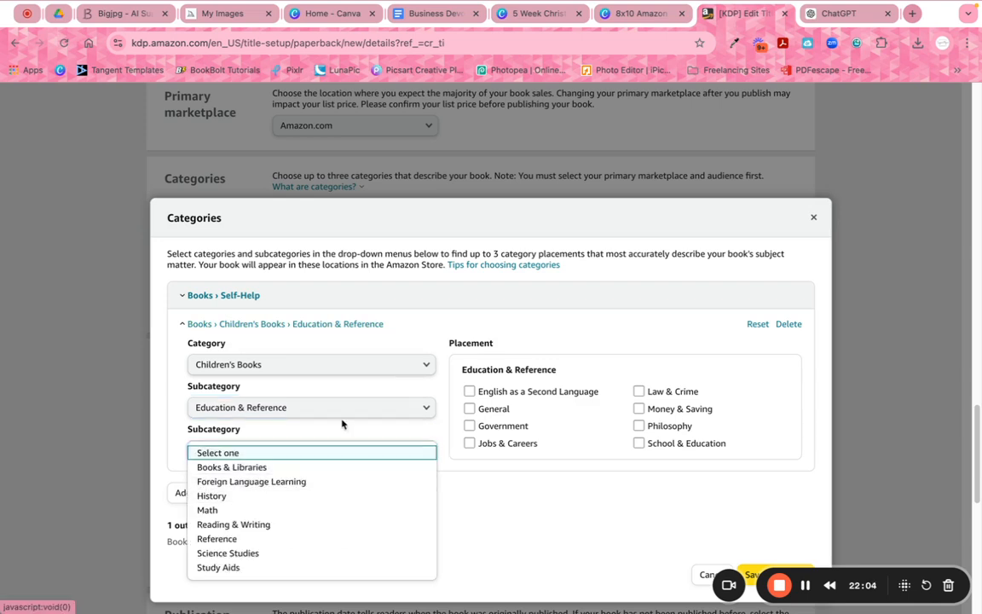
left_click(302, 525)
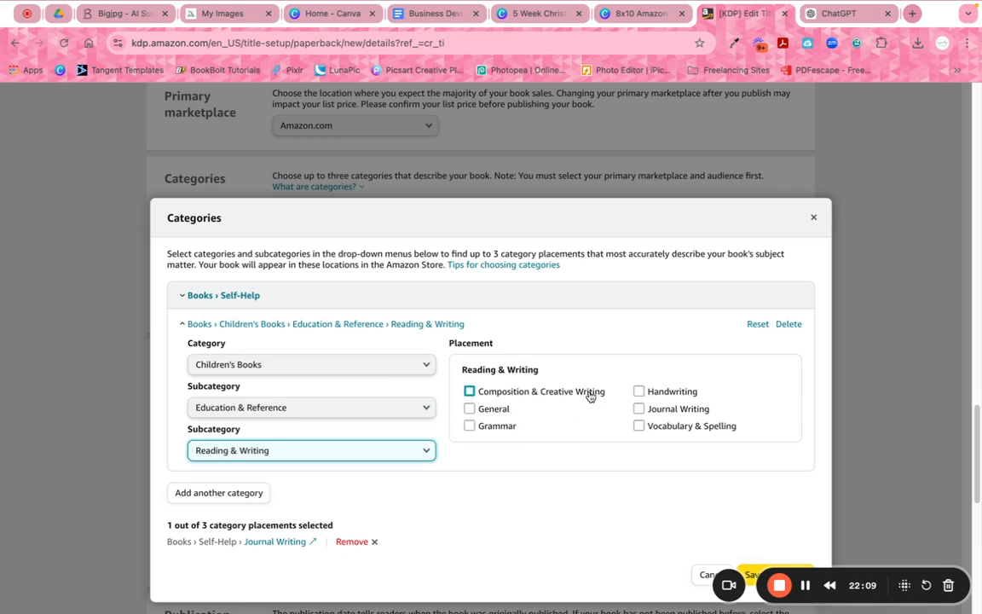
left_click(461, 390)
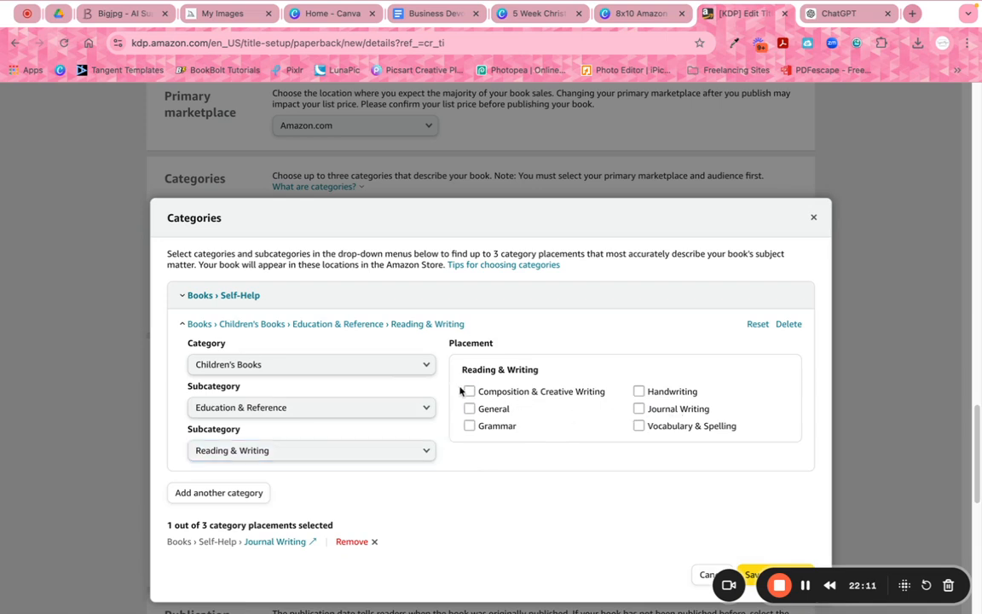
left_click(469, 391)
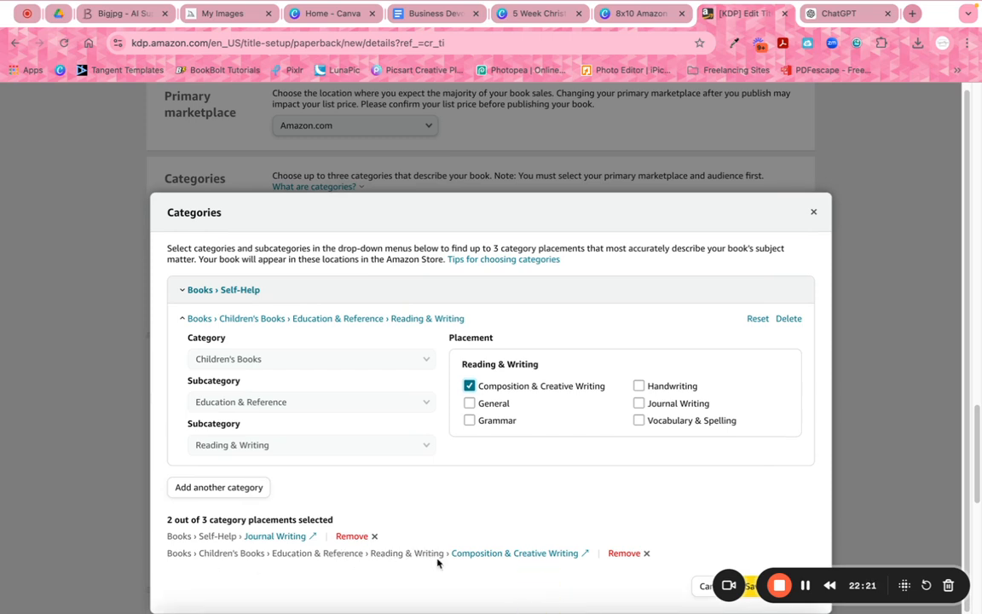
scroll(596, 512, "down", 3)
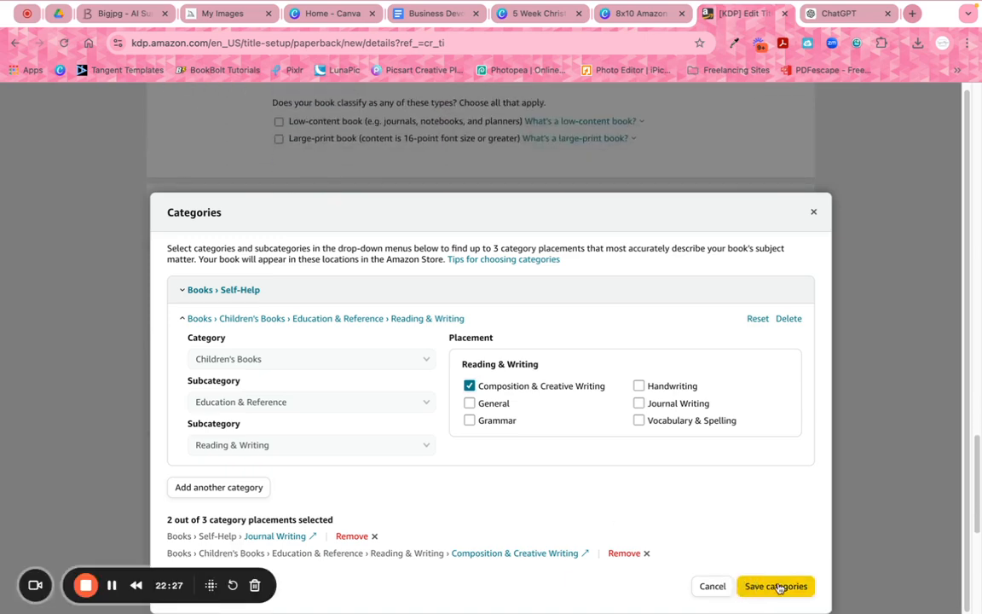
left_click(775, 587)
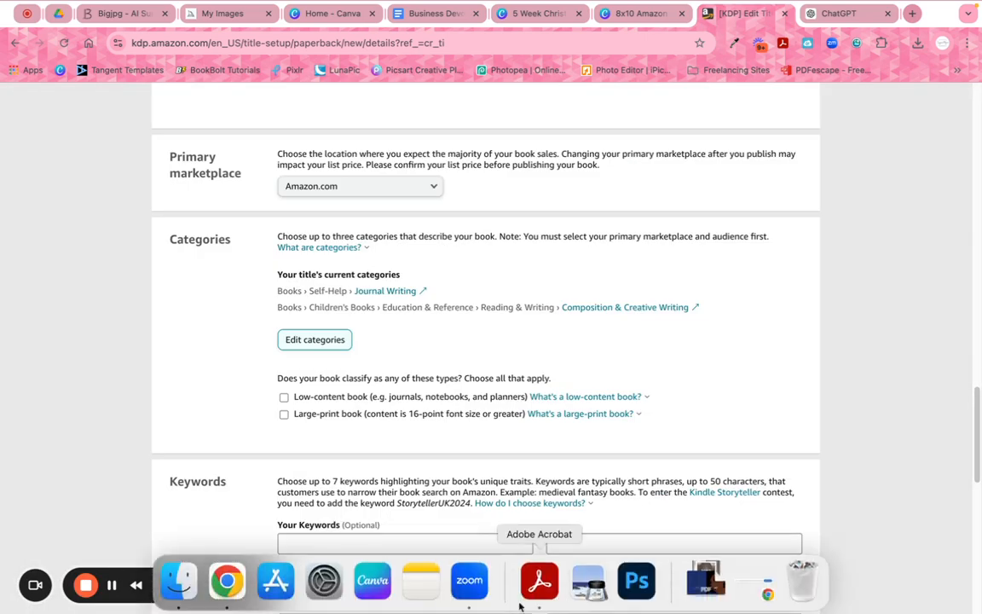
right_click(539, 580)
left_click(547, 529)
- Copy "African American girl notebook" from the ChatGPT keyword list into the first keyword field of the KDP form
scroll(720, 422, "down", 5)
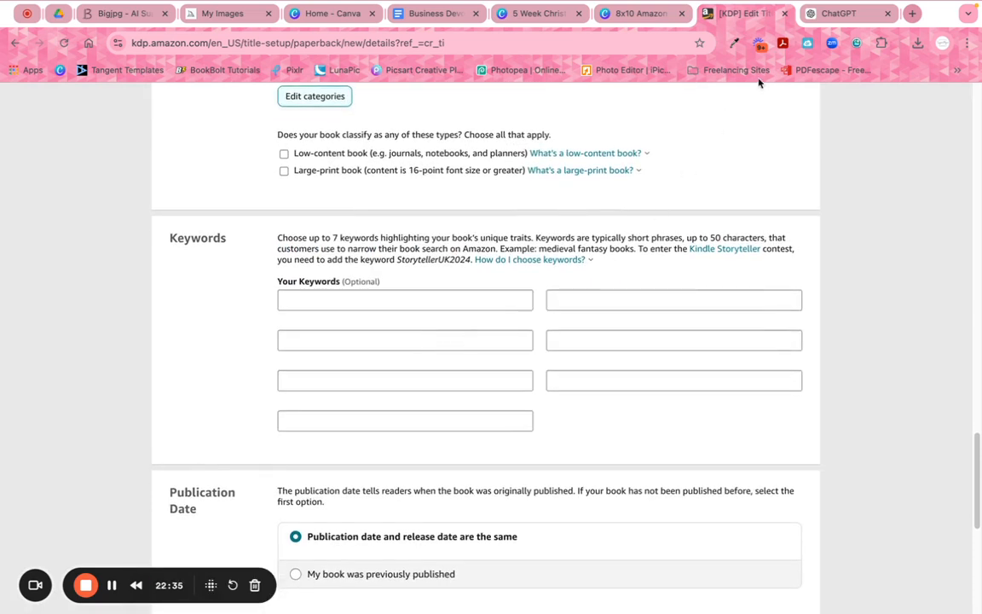
left_click(831, 14)
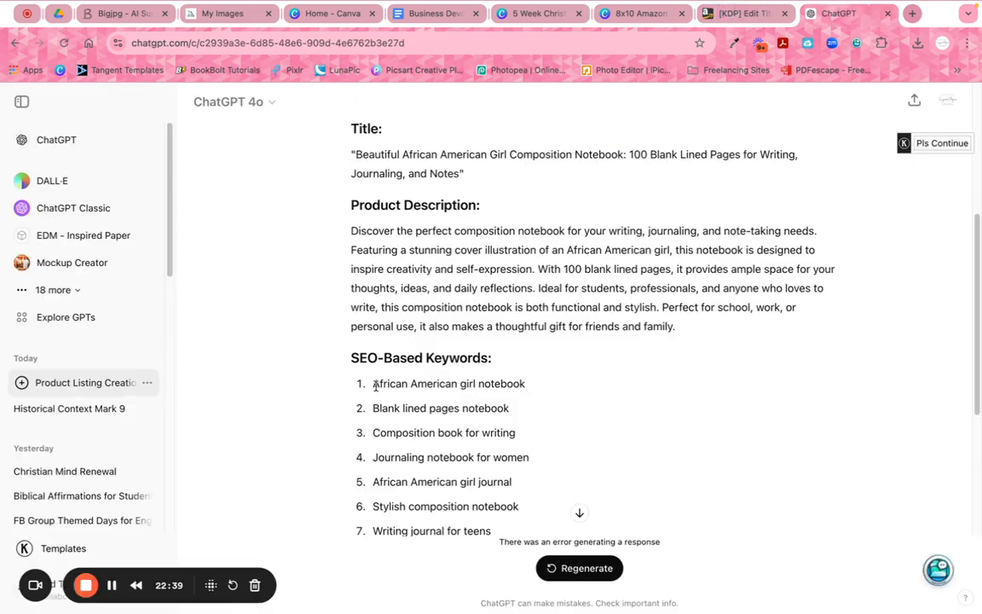
scroll(528, 341, "down", 3)
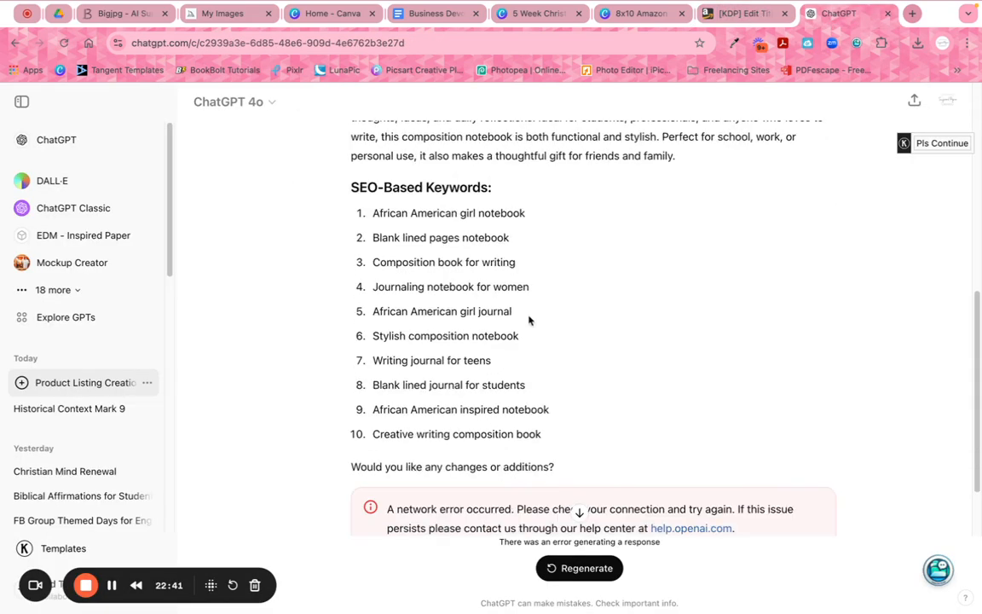
left_click_drag(373, 213, 523, 213)
right_click(523, 213)
left_click(544, 243)
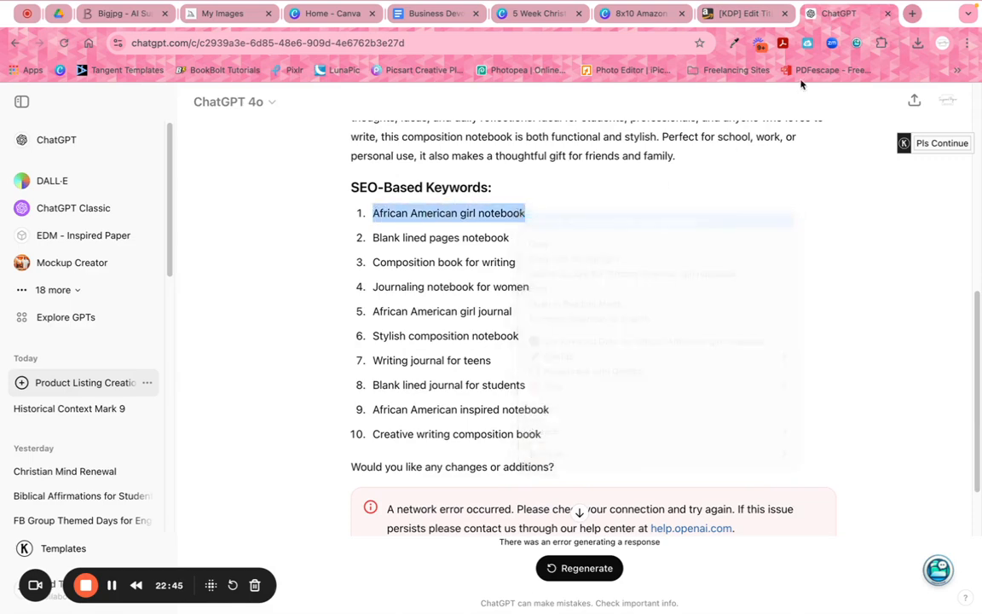
left_click(744, 13)
right_click(433, 301)
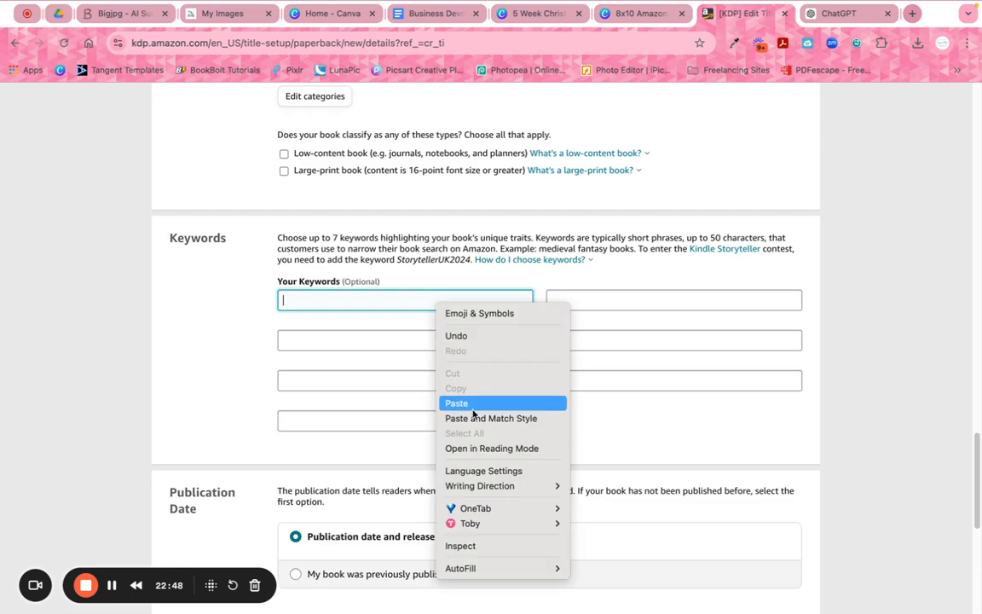
left_click(470, 406)
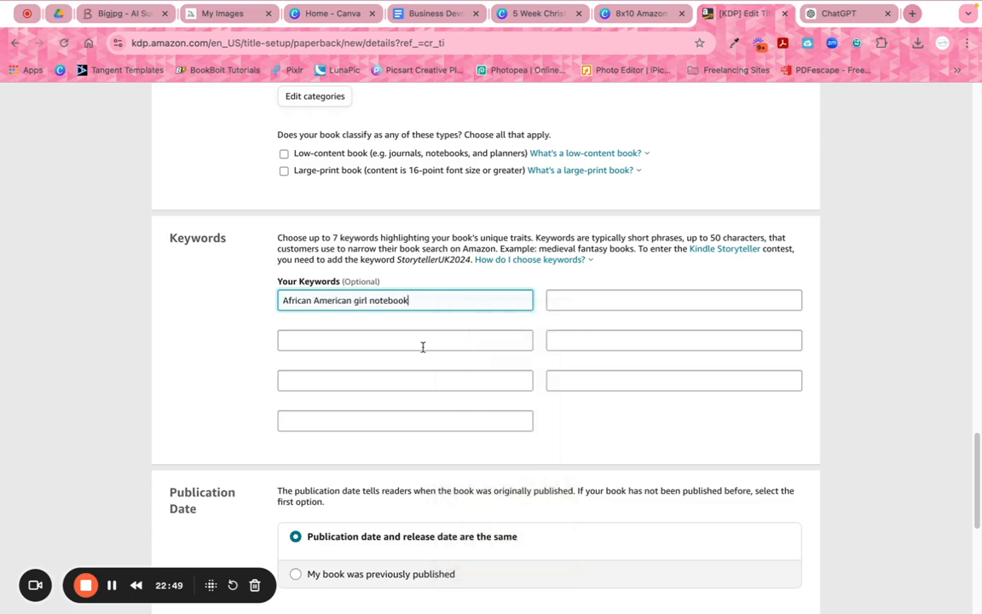
- Copy "Blank lined pages notebook" from the ChatGPT list into the KDP keyword field directly below the first one
left_click(423, 343)
left_click(822, 18)
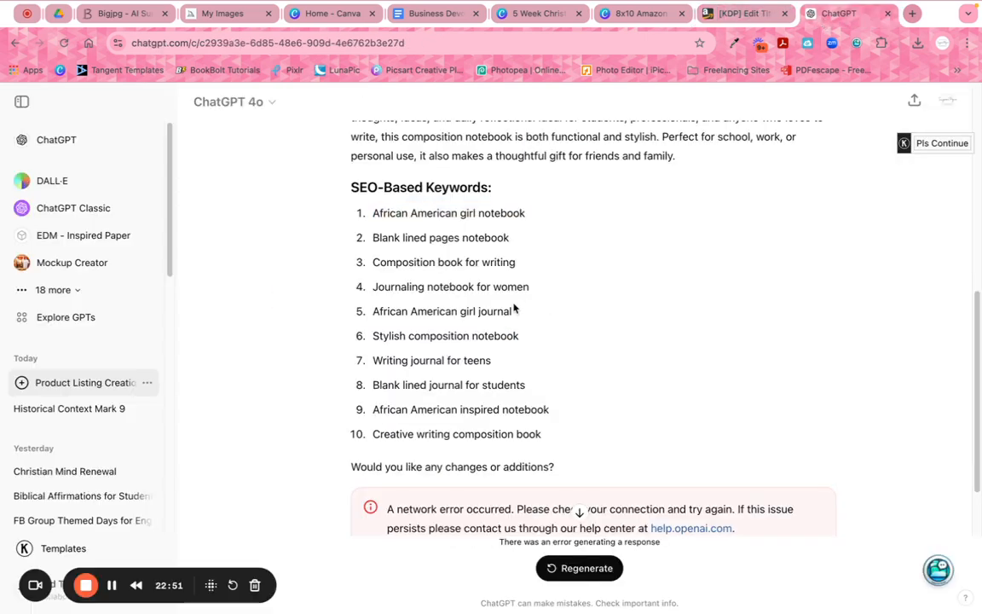
left_click_drag(374, 237, 508, 243)
key("super+c")
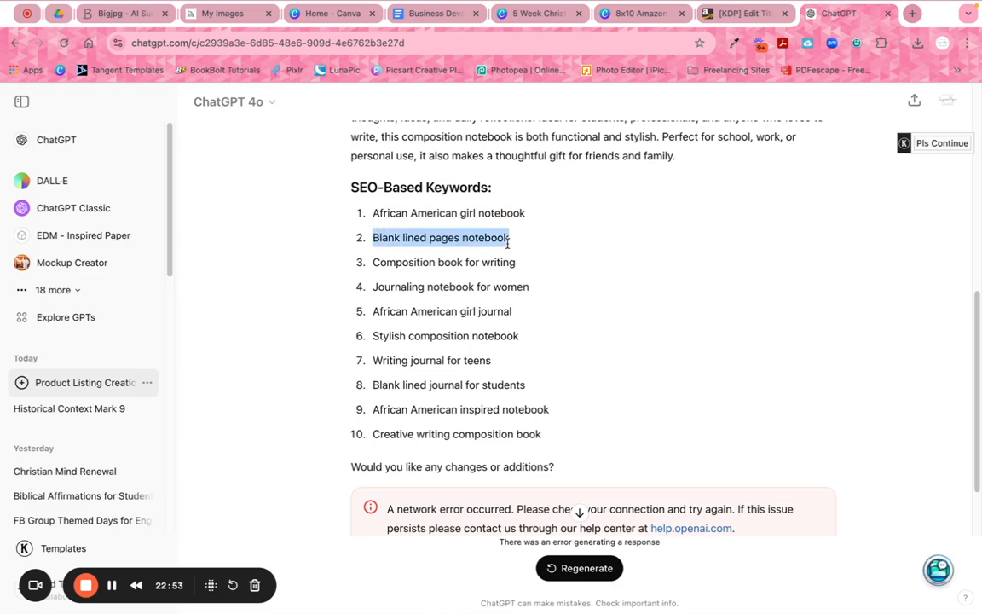
left_click(740, 13)
key("super+v")
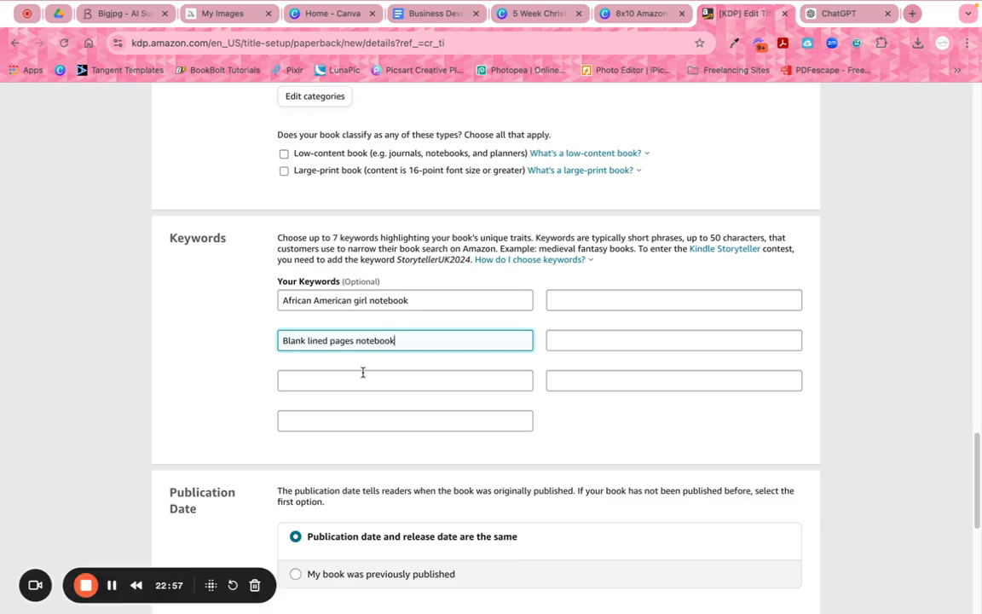
- Copy "Composition book for writing" from the ChatGPT list into the KDP keyword field below "Blank lined pages notebook"
left_click(362, 375)
left_click(828, 14)
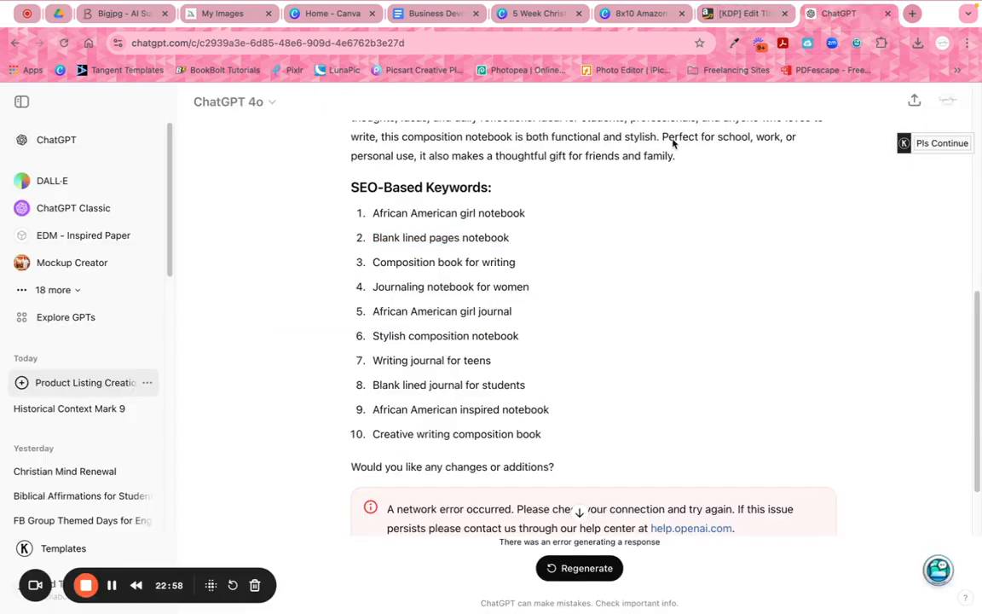
left_click_drag(373, 262, 545, 267)
key("ctrl+c")
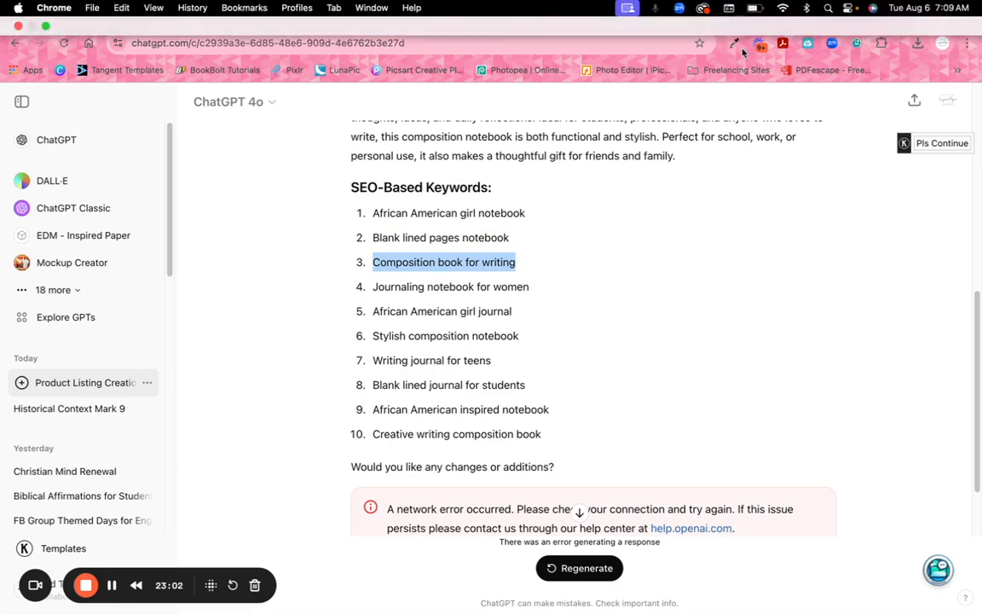
left_click(712, 14)
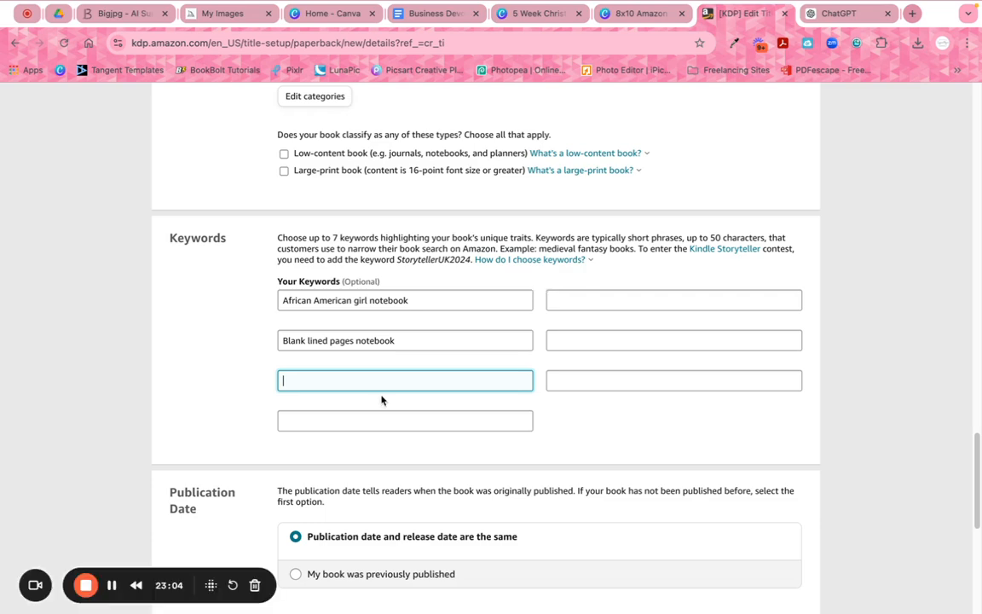
key("ctrl+v")
- Copy "Journaling notebook for women" from the ChatGPT list into the KDP keyword field below "Composition book for writing"
left_click(377, 419)
left_click(839, 14)
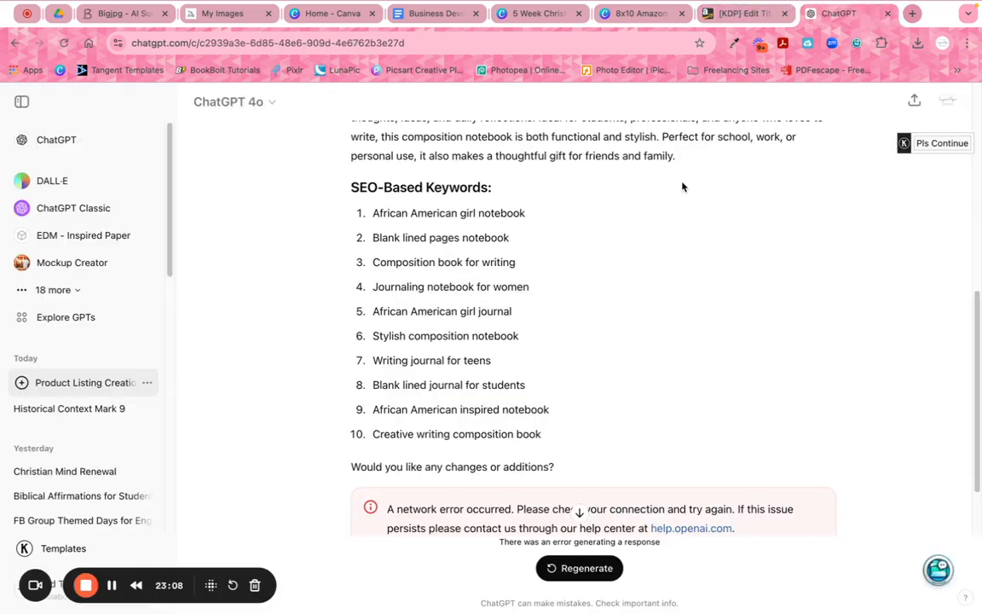
left_click_drag(374, 288, 587, 292)
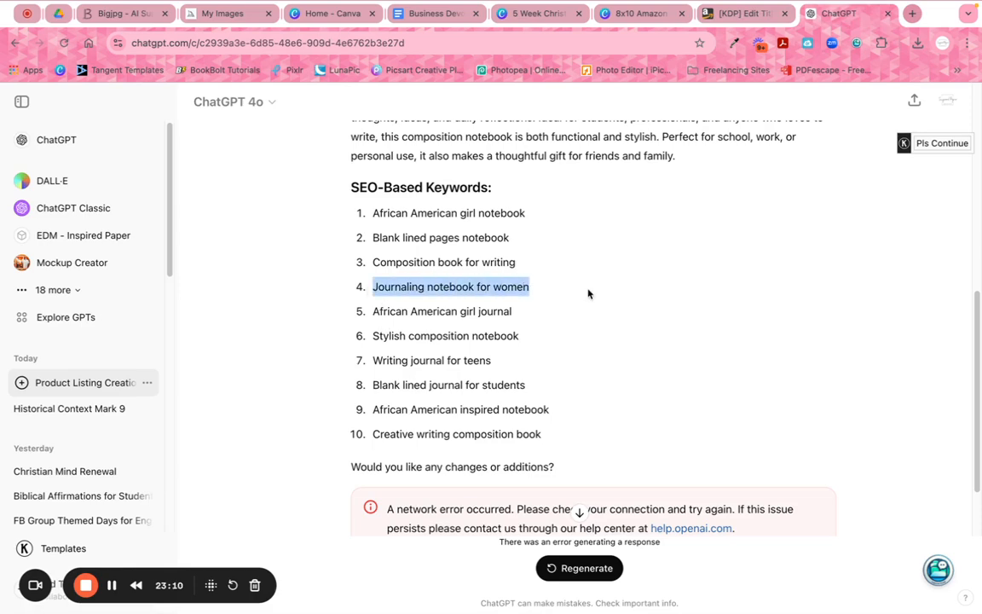
right_click(503, 288)
left_click(540, 321)
left_click(743, 14)
key("ctrl+v")
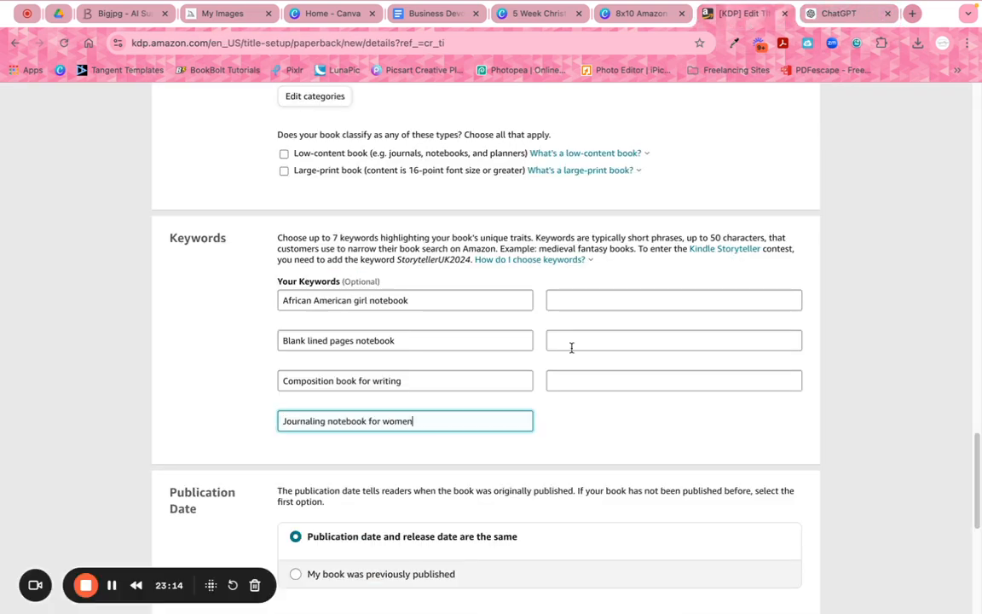
- Copy "African American girl journal" from the ChatGPT list into the KDP keyword field beside "African American girl notebook"
left_click(831, 13)
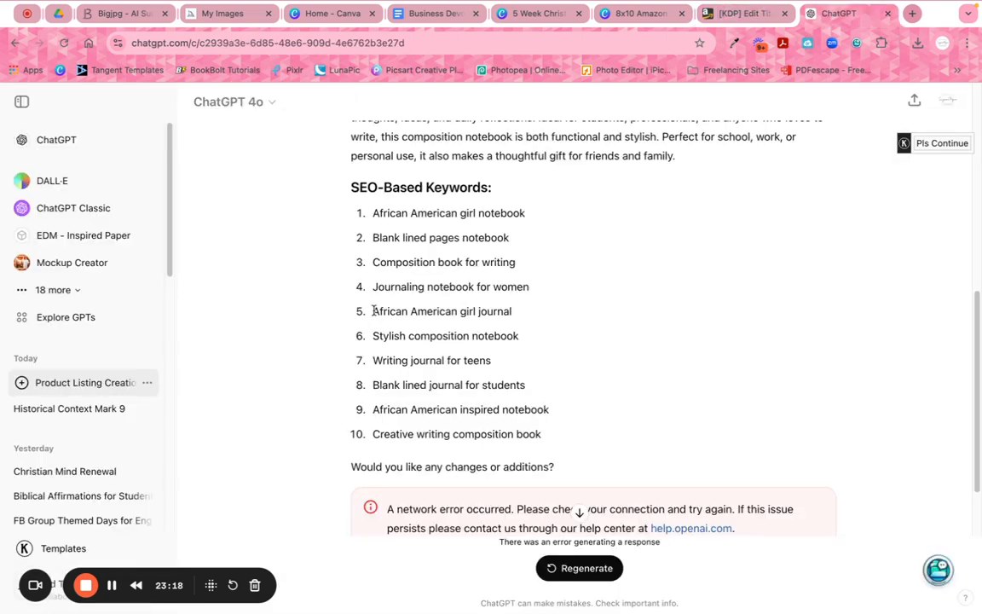
left_click_drag(374, 311, 540, 318)
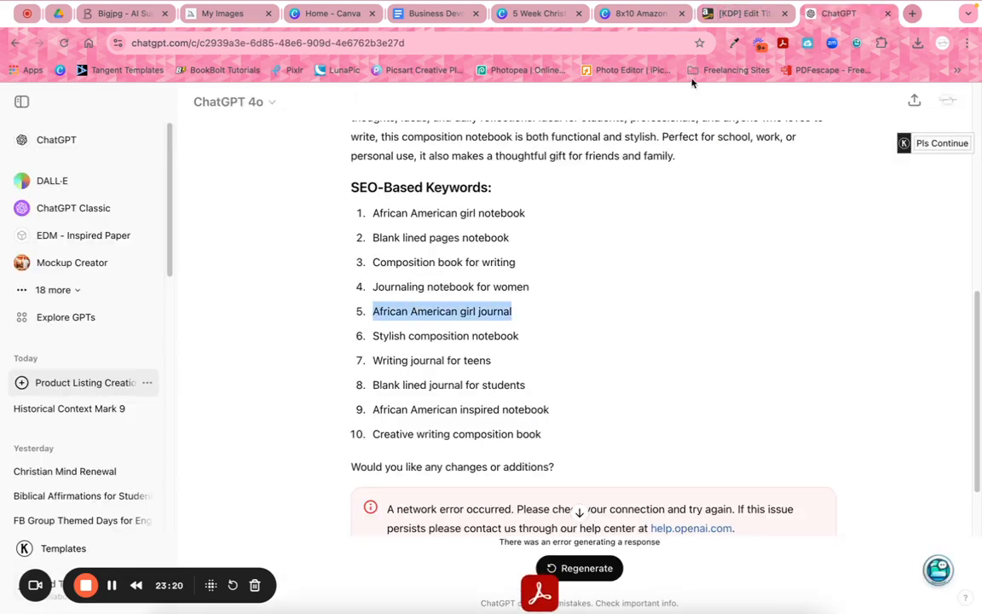
left_click(736, 11)
left_click(576, 300)
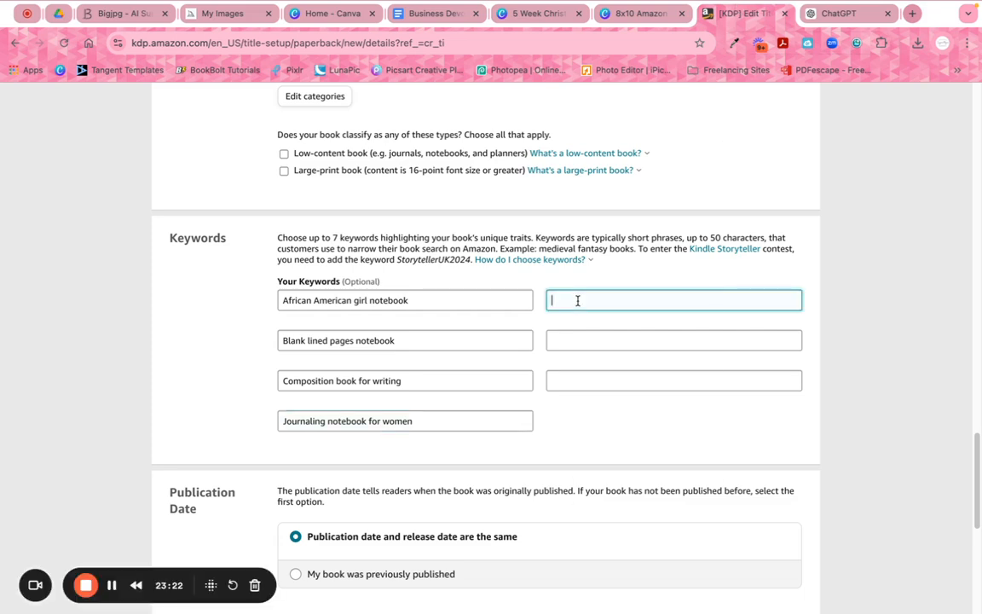
right_click(554, 300)
left_click(626, 393)
- Copy "Stylish composition notebook" from the ChatGPT list into the KDP keyword field below "African American girl journal"
left_click(825, 19)
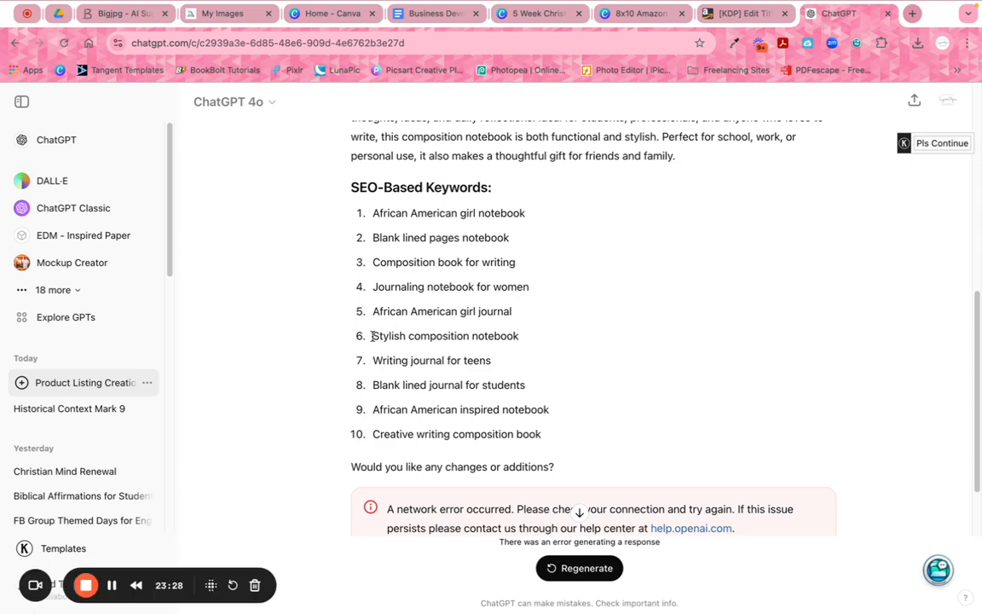
left_click_drag(372, 334, 537, 339)
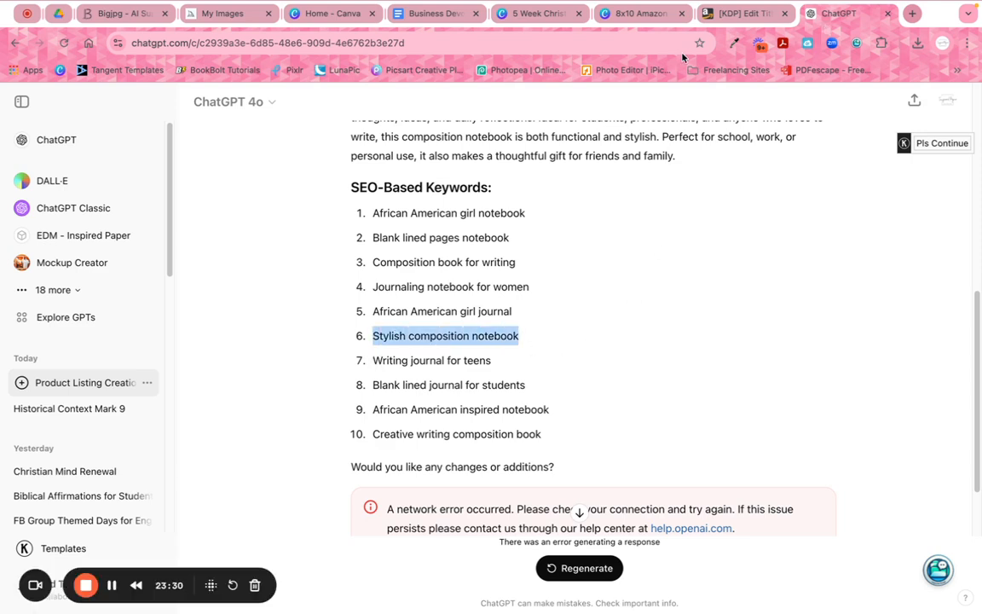
left_click(749, 15)
left_click(625, 344)
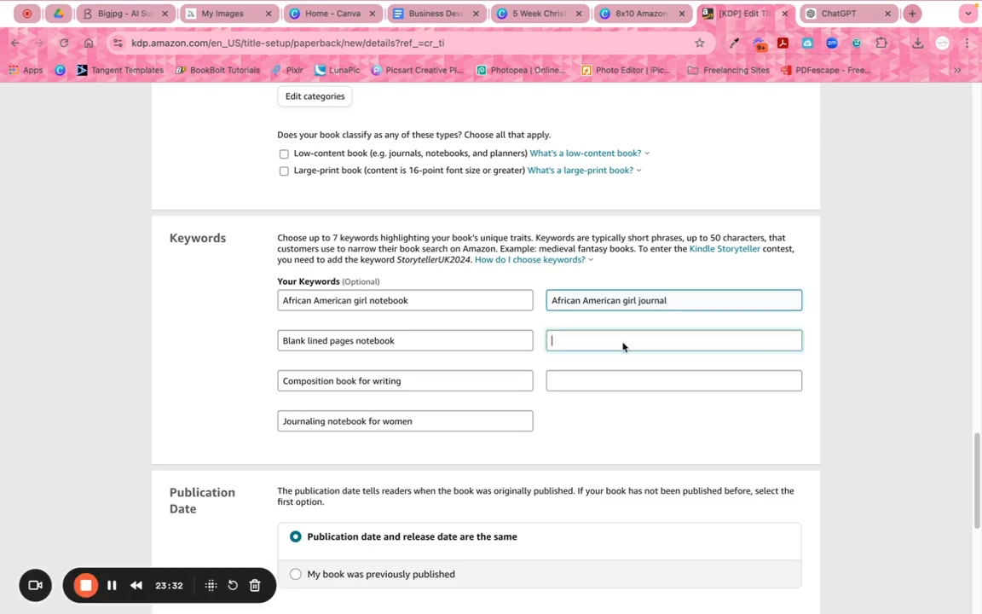
right_click(629, 339)
left_click(647, 432)
- Copy "Writing journal for teens" from the ChatGPT list into the last empty KDP keyword field, beside "Composition book for writing"
left_click(835, 14)
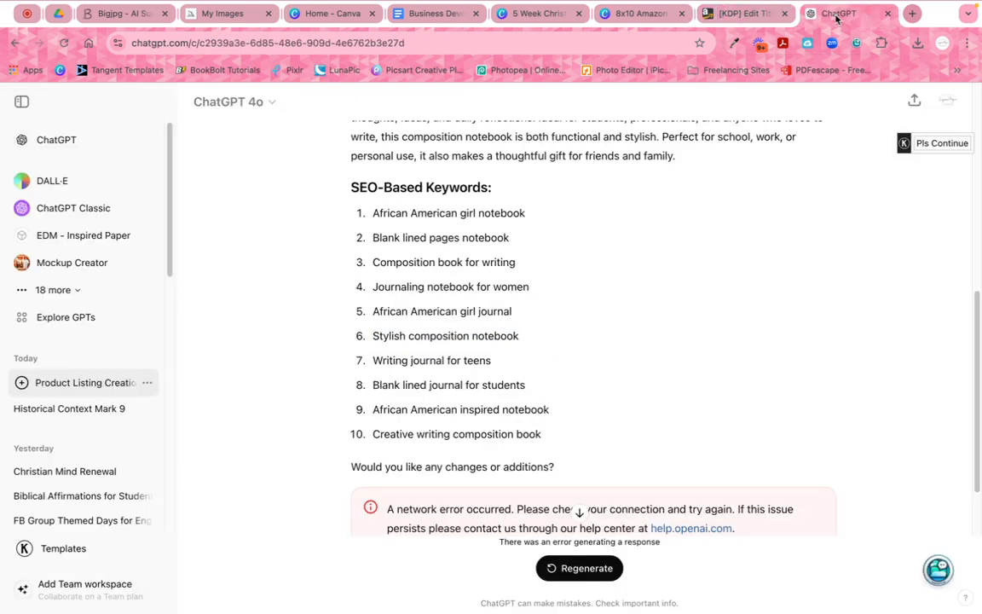
left_click_drag(372, 360, 544, 372)
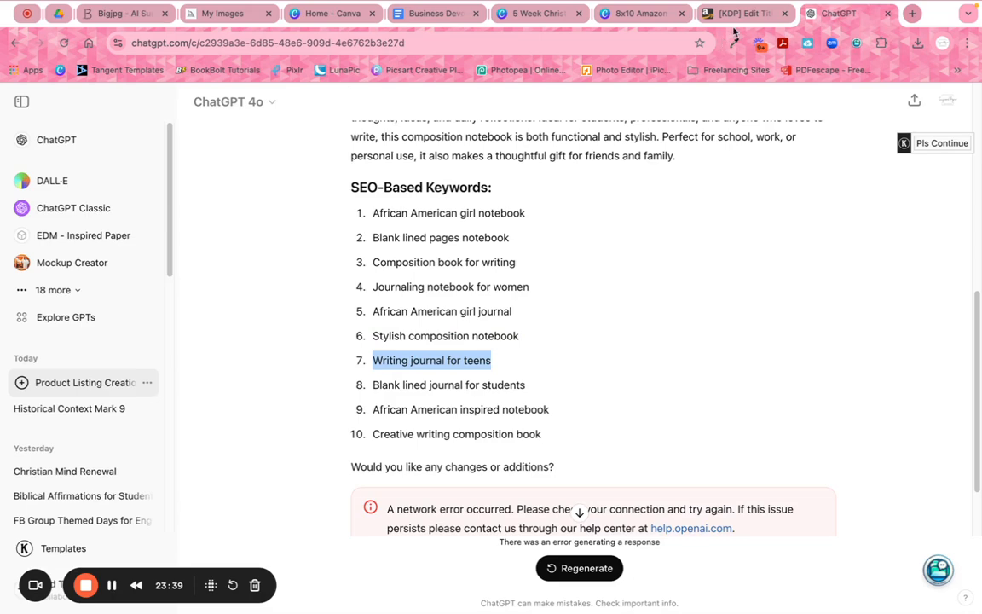
left_click(742, 13)
left_click(576, 384)
right_click(576, 383)
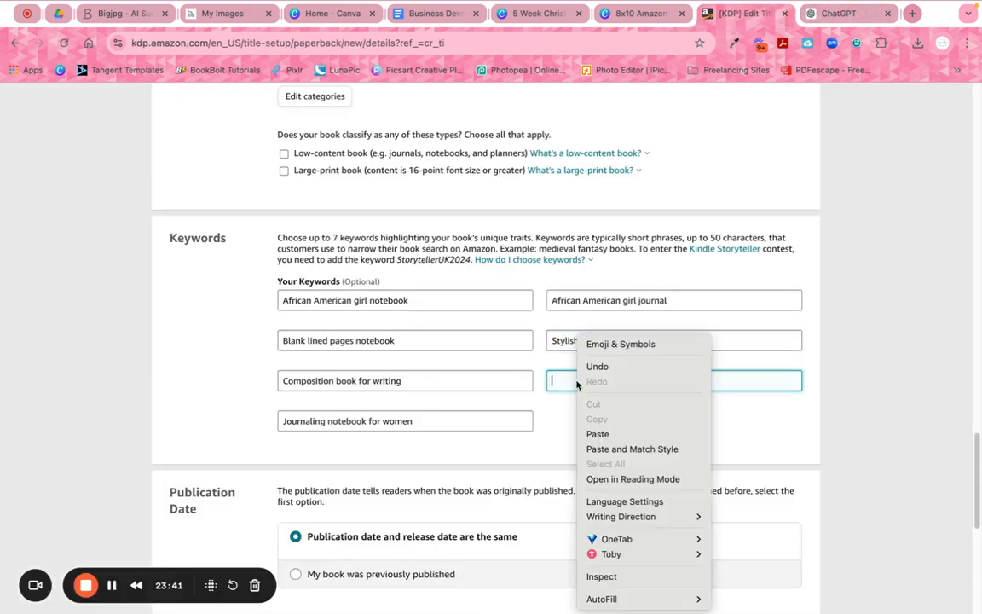
left_click(598, 433)
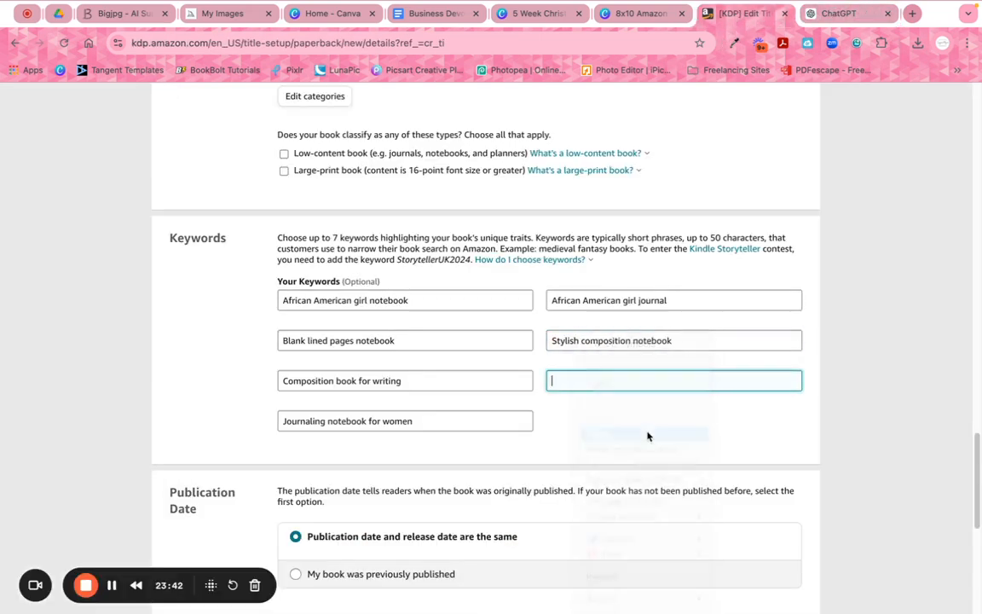
- Replace the KDP keyword "Stylish composition notebook" with "Blank lined journal for students" copied from the ChatGPT list
left_click(826, 14)
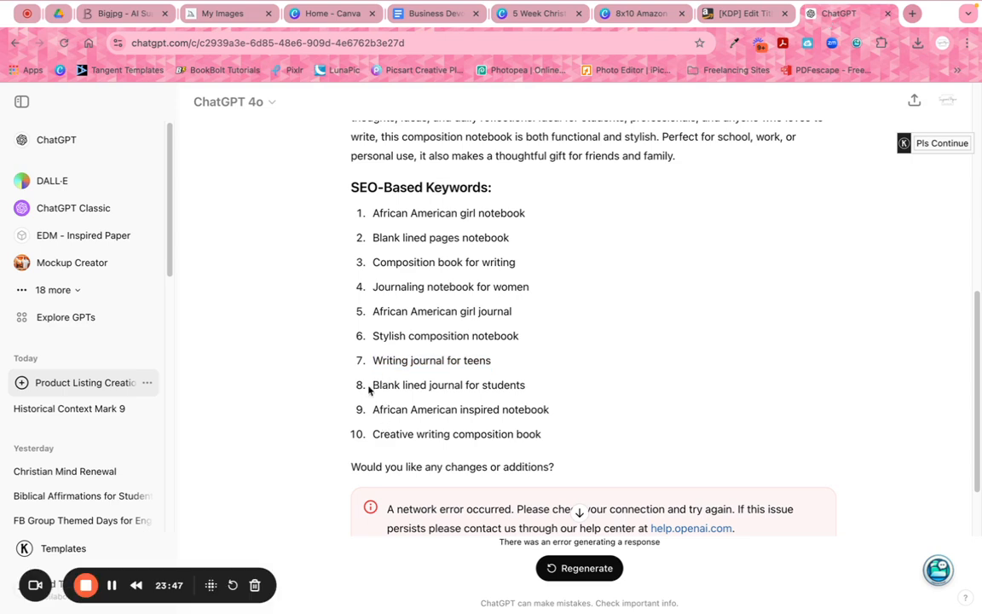
left_click_drag(373, 385, 529, 390)
right_click(498, 358)
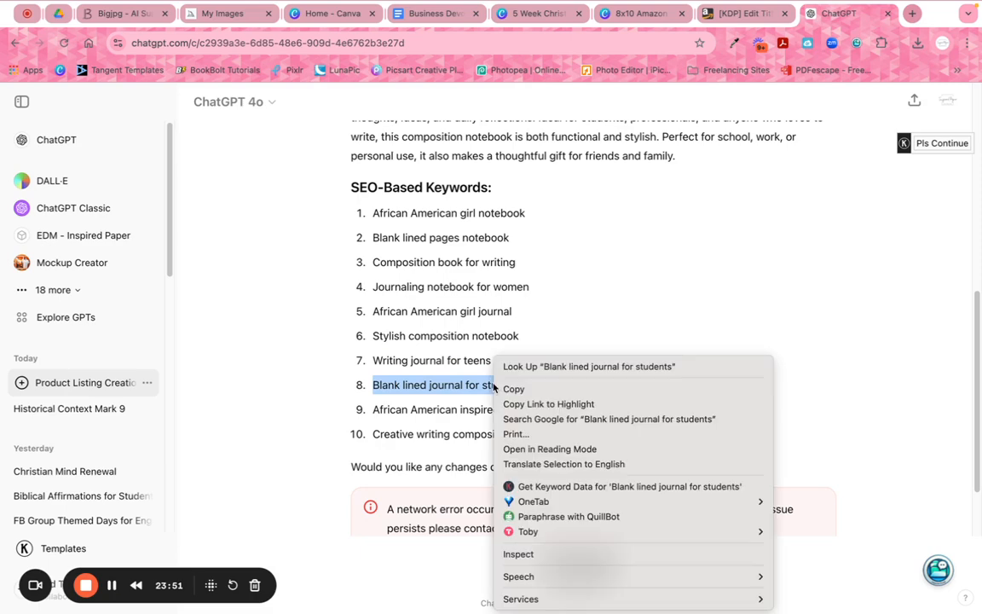
left_click(588, 386)
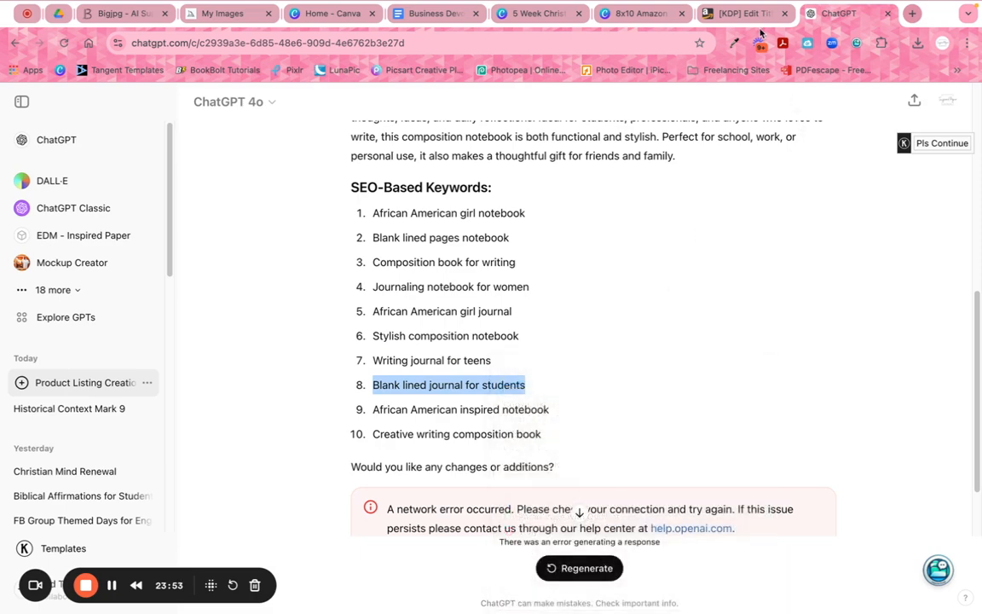
left_click(756, 13)
triple_click(559, 341)
right_click(589, 340)
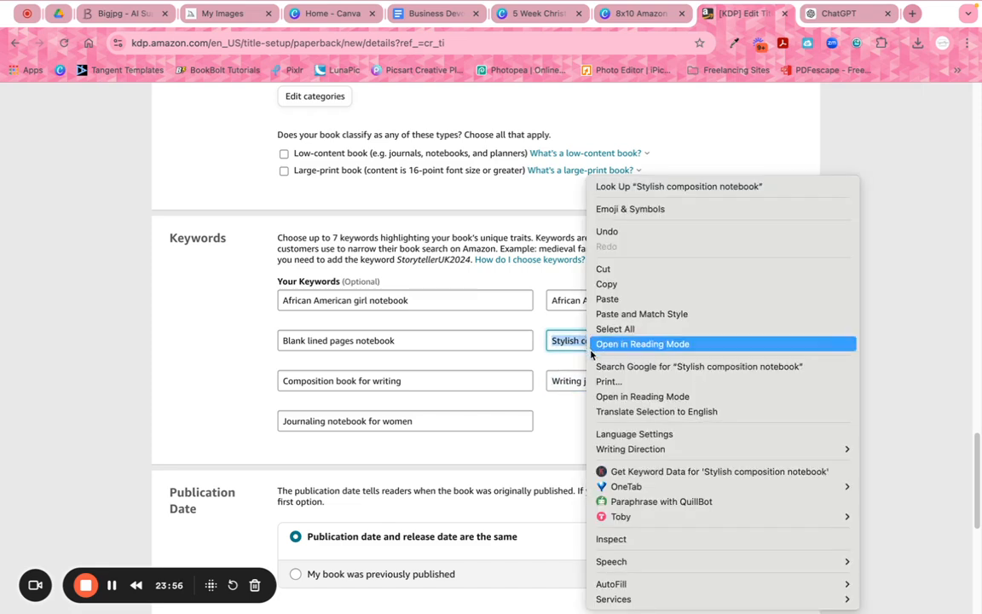
left_click(648, 299)
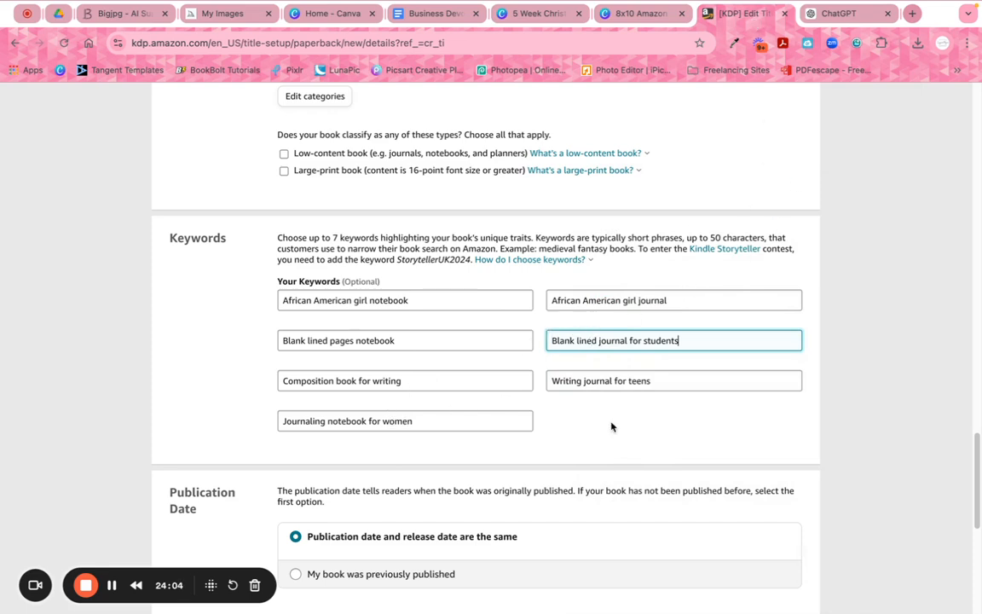
- Save the completed paperback details and continue to the Paperback Content stage
scroll(612, 426, "down", 3)
scroll(612, 426, "down", 3)
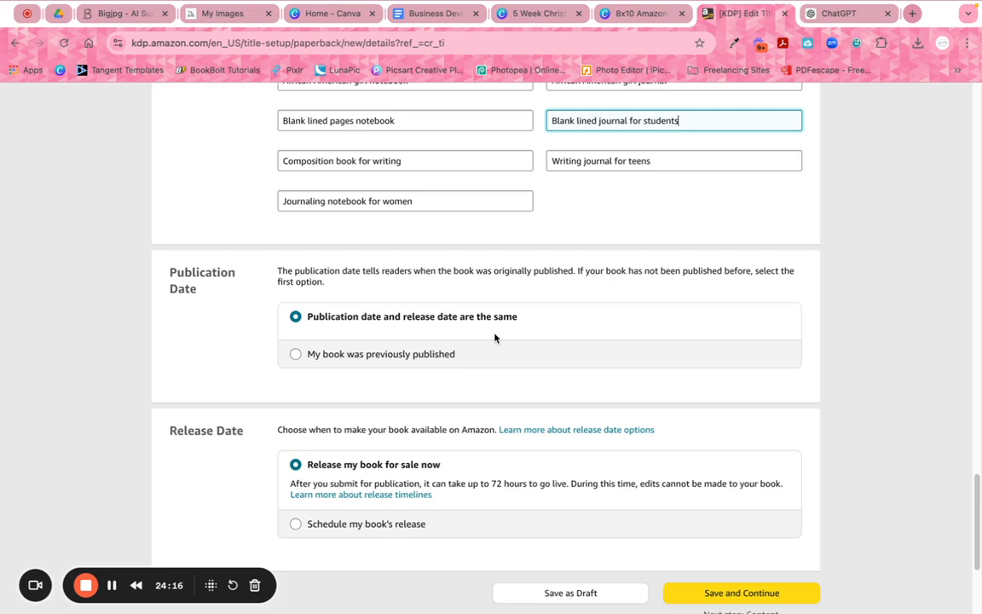
scroll(494, 338, "down", 3)
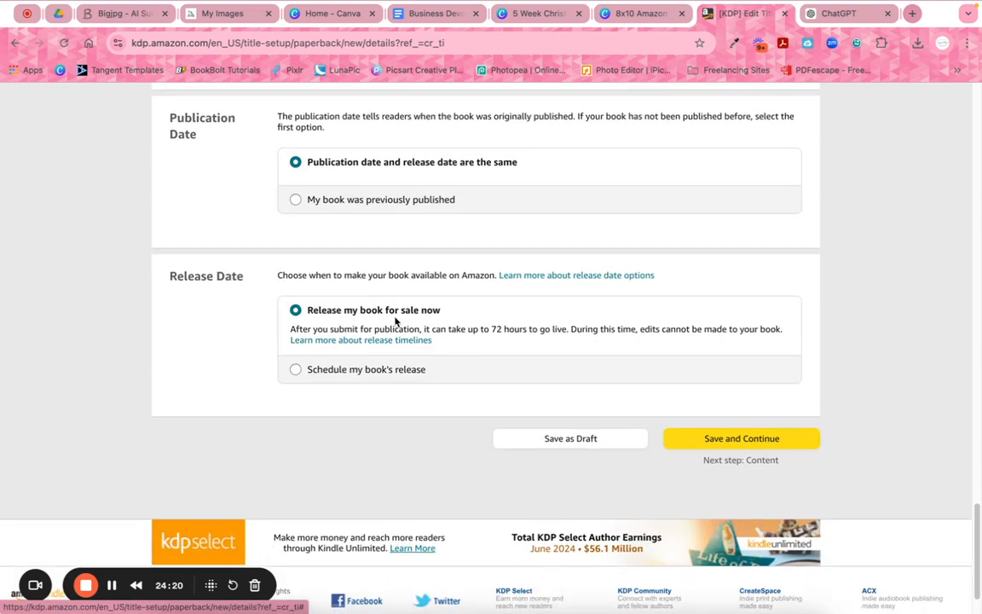
left_click(743, 441)
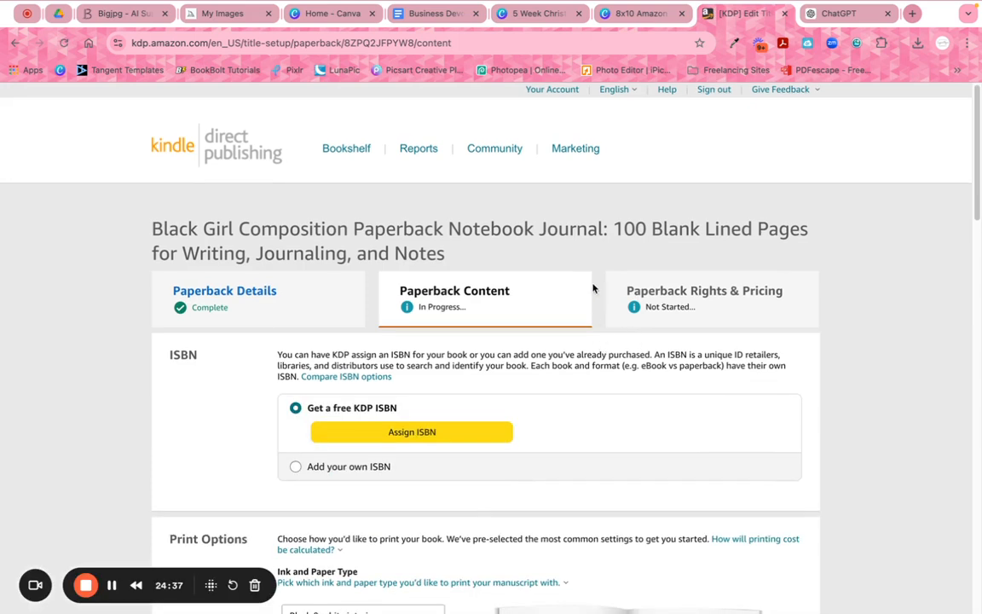
- Look through the Paperback Content page, examining the ISBN choices, print options, manuscript upload and book cover sections
scroll(593, 288, "down", 1)
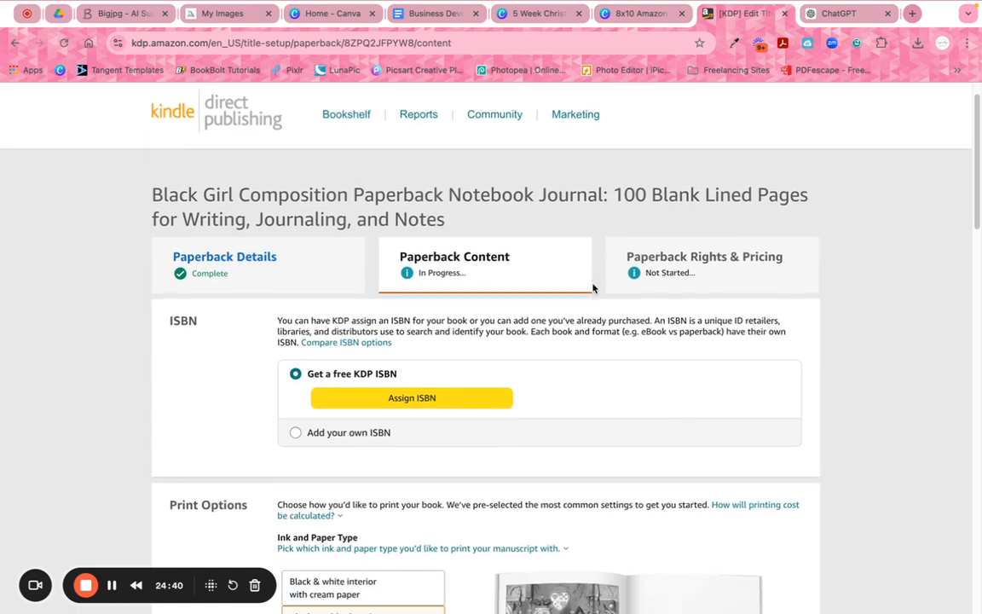
scroll(593, 288, "down", 1)
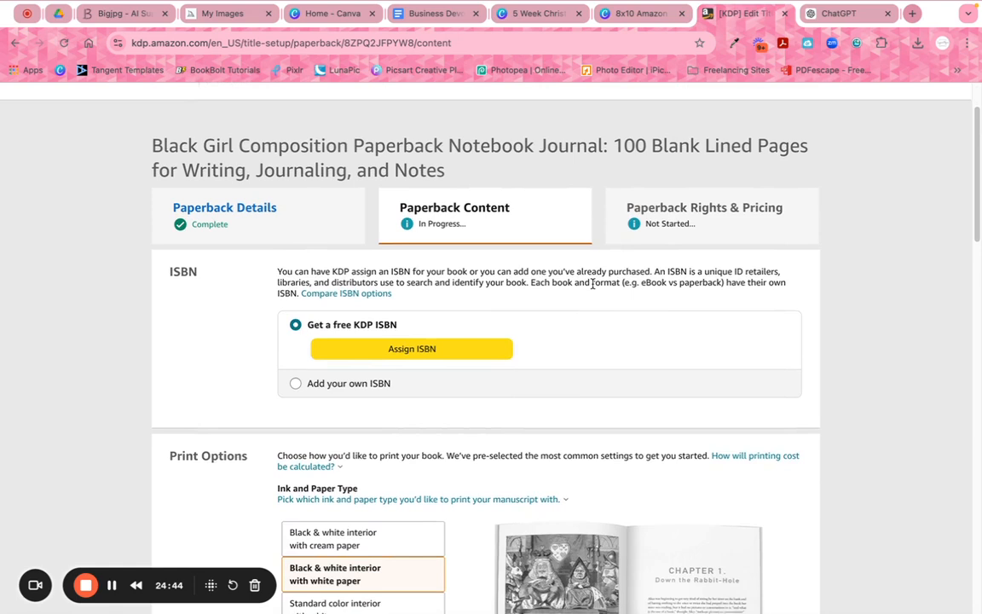
scroll(593, 285, "down", 2)
scroll(592, 284, "down", 1)
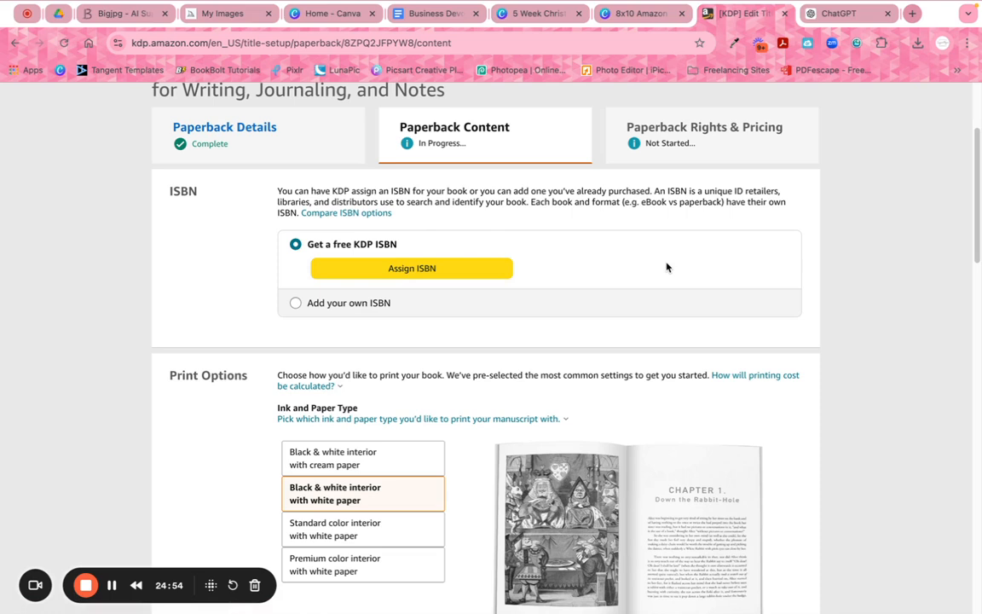
scroll(667, 267, "down", 1)
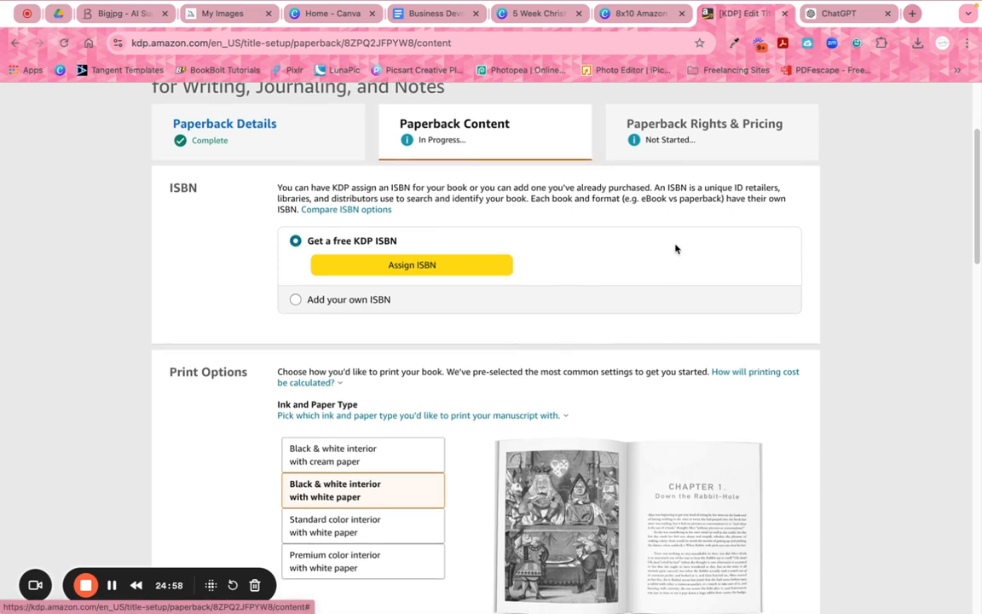
scroll(675, 249, "down", 8)
scroll(675, 249, "down", 10)
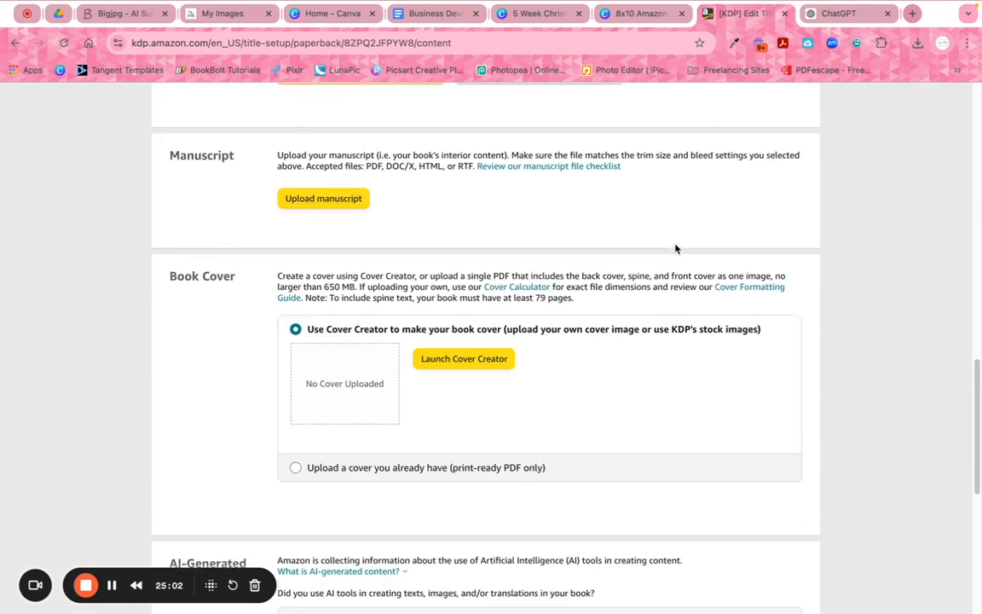
scroll(675, 246, "up", 20)
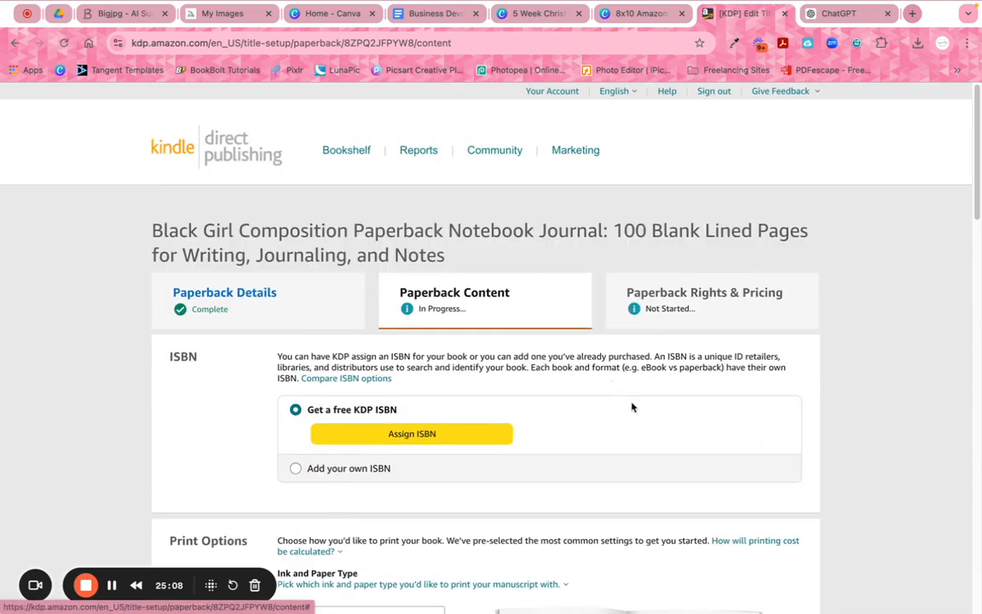
- Set the paperback's trim size to 8 x 10 in in the print options
scroll(632, 407, "down", 3)
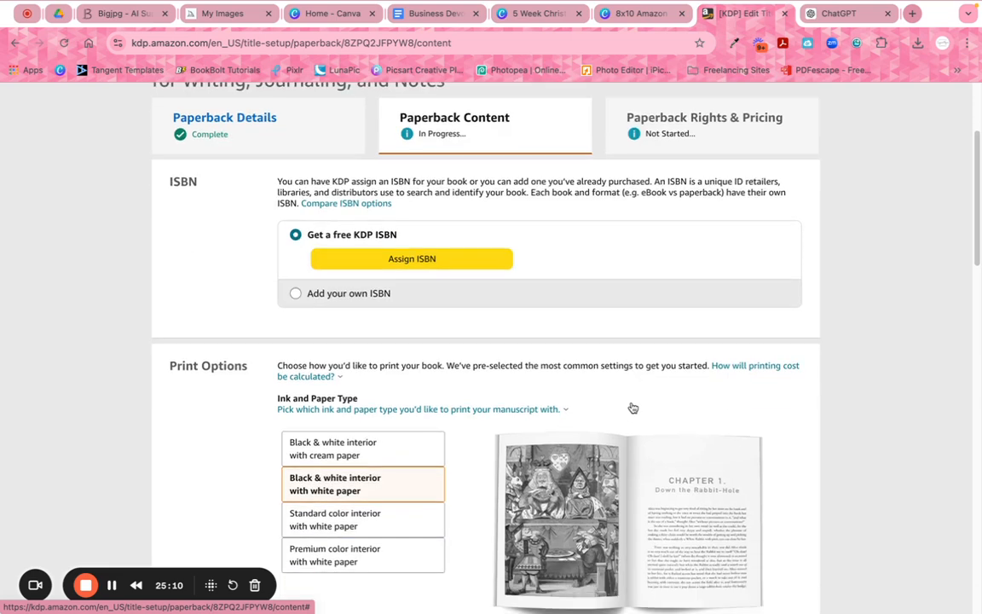
scroll(632, 408, "down", 1)
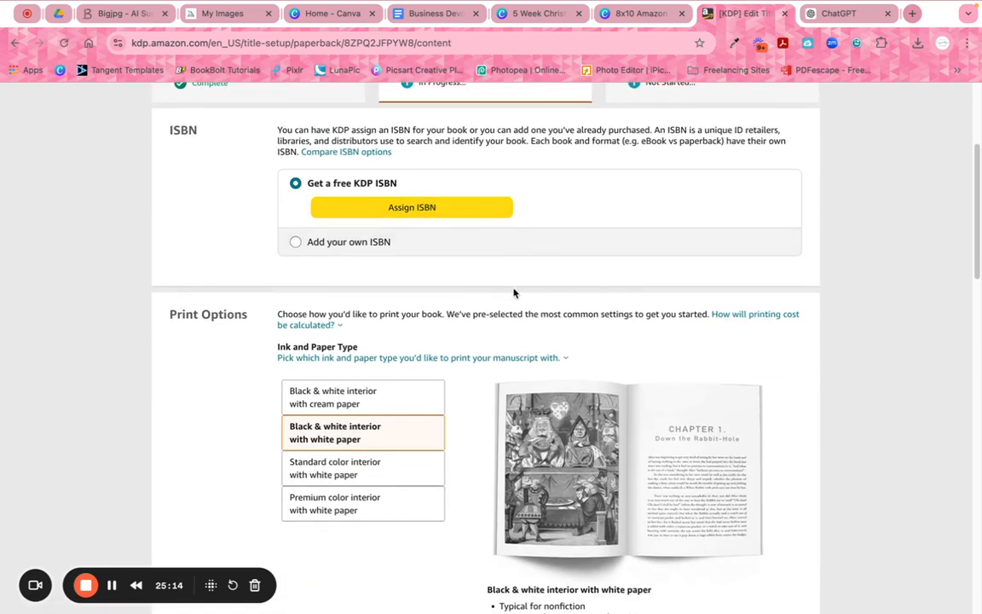
scroll(514, 293, "down", 3)
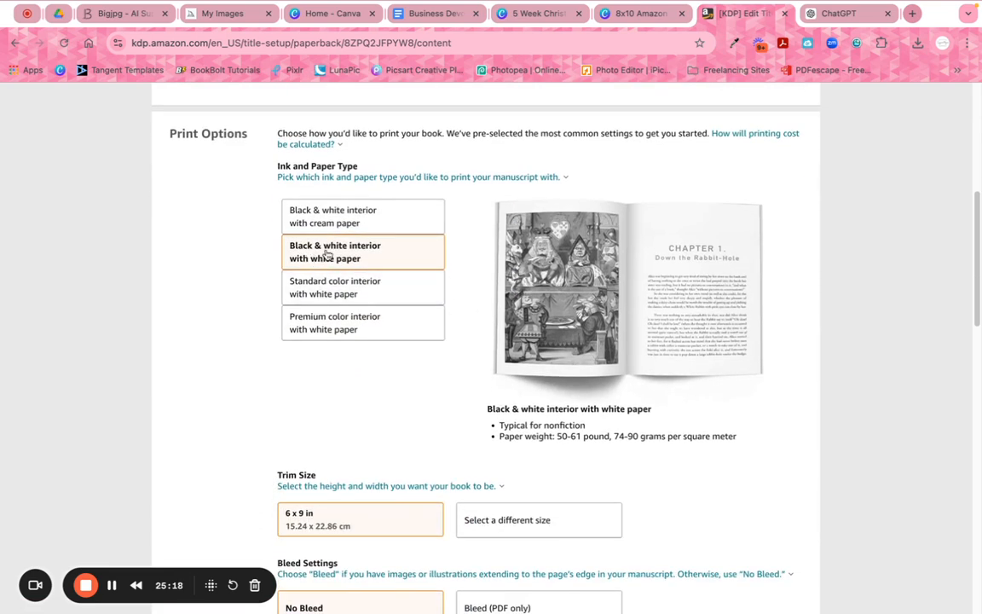
scroll(392, 358, "down", 1)
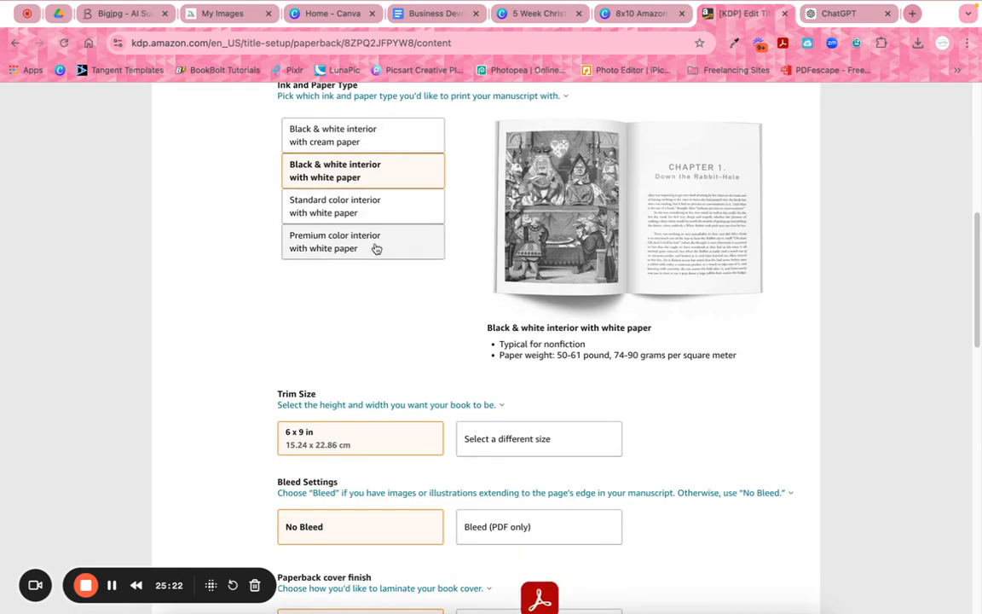
scroll(371, 331, "down", 2)
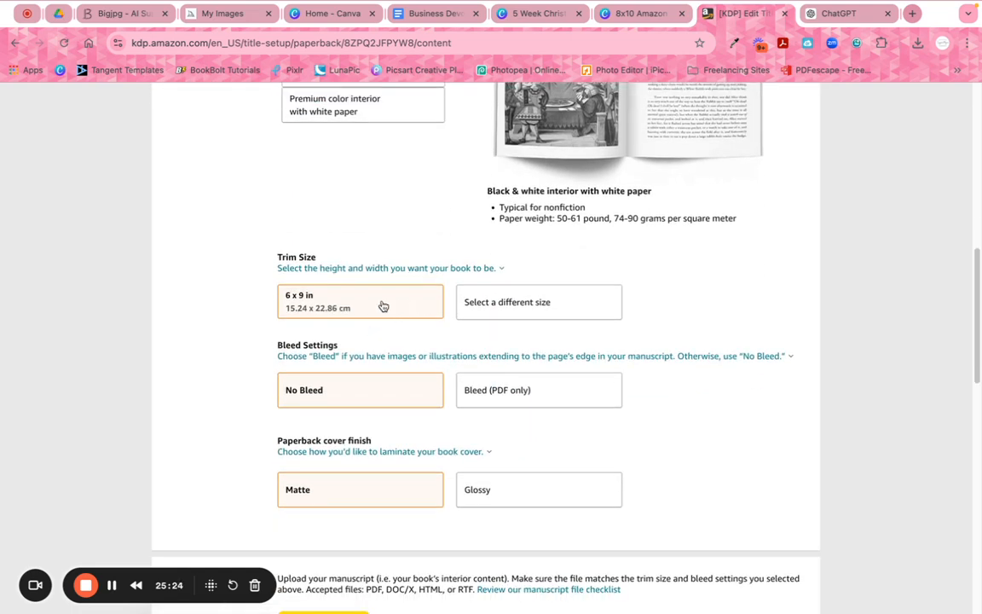
left_click(496, 305)
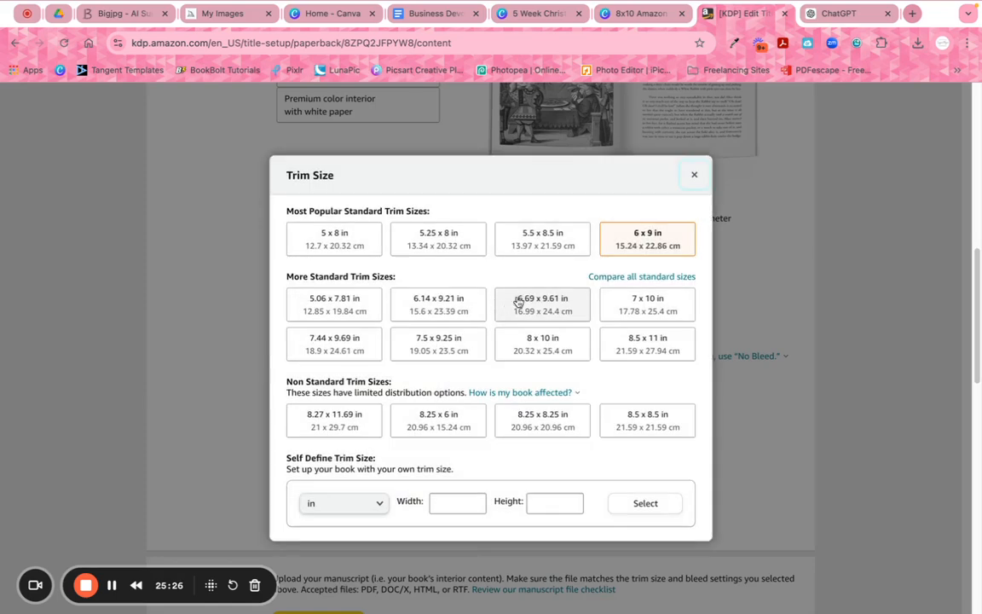
left_click(529, 351)
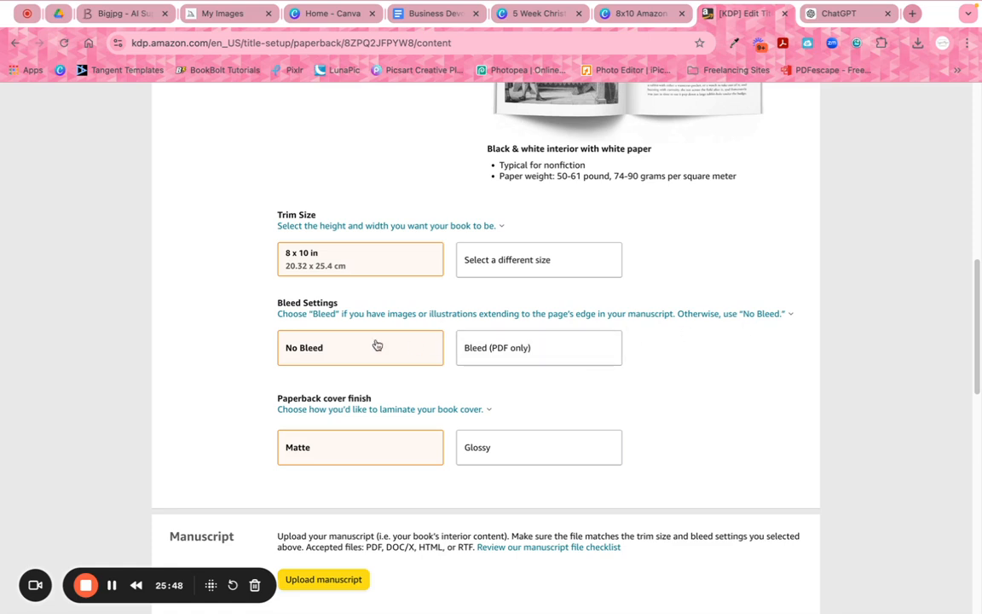
scroll(377, 345, "down", 2)
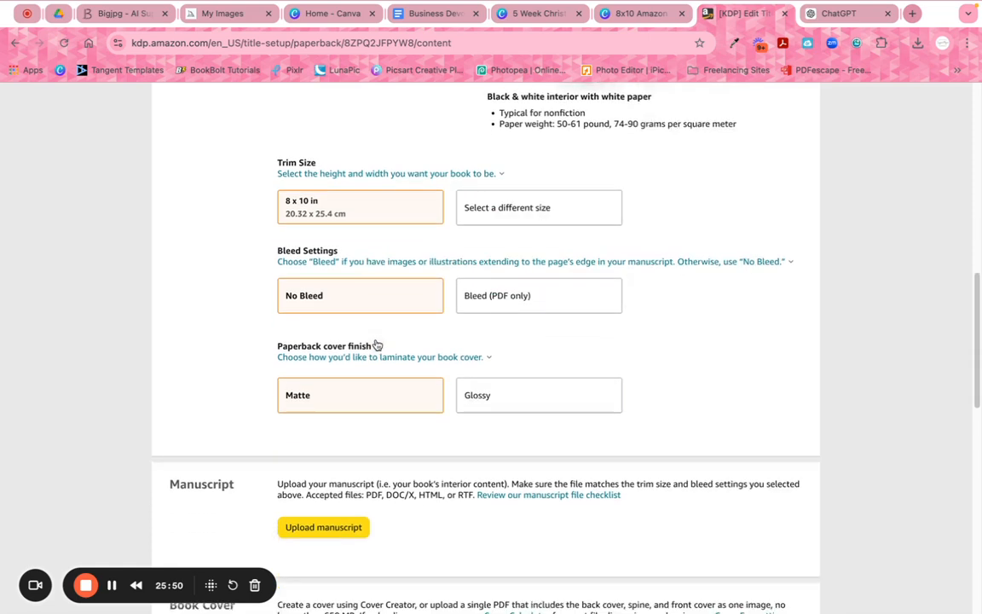
- Check the explanation of the paperback cover finishes and set the finish to Glossy
left_click(317, 335)
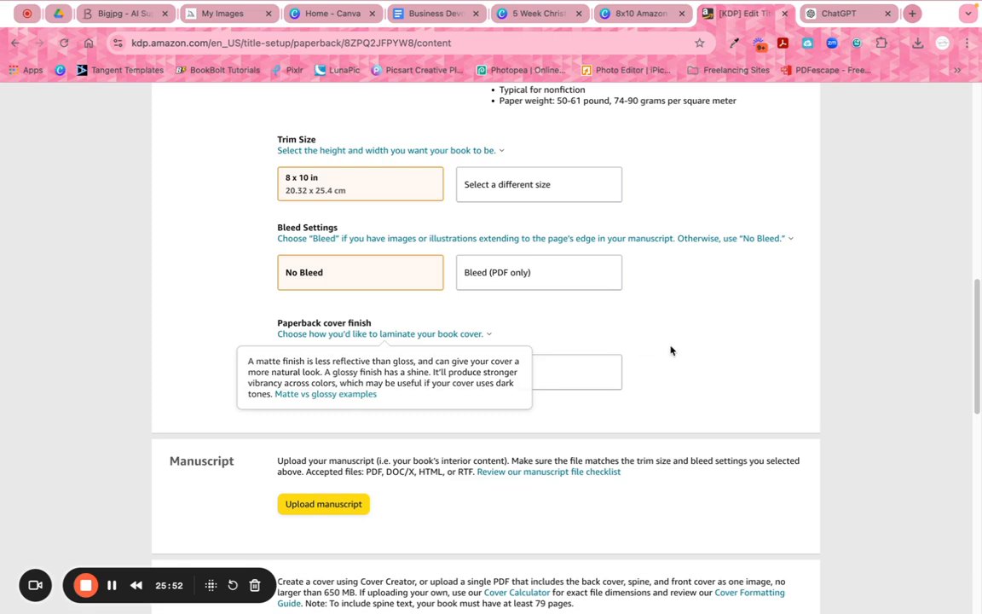
left_click(606, 324)
left_click(563, 380)
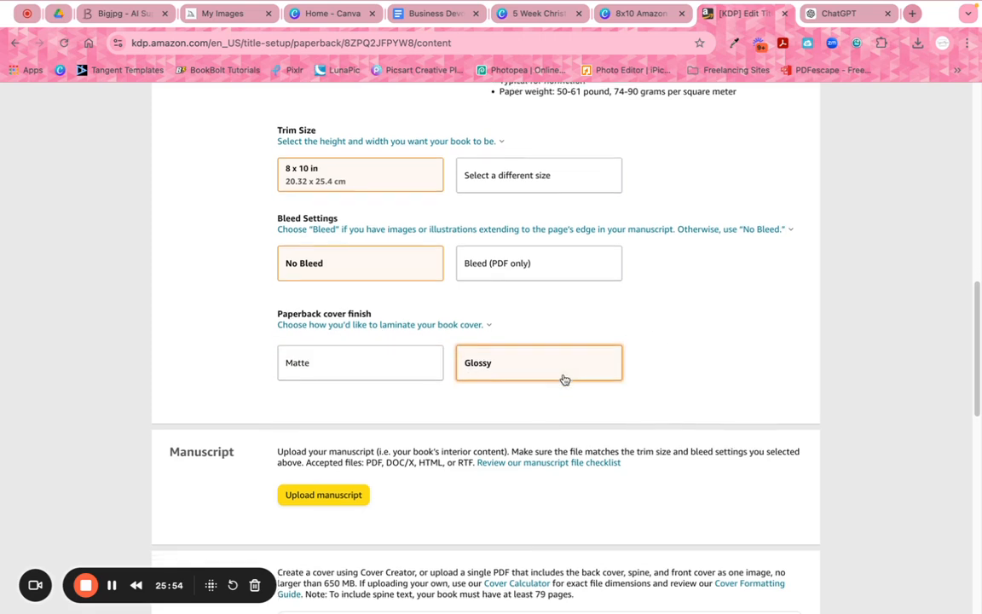
- Upload "8x10 Amazon KDP - CT Covers (17 x 10.25 in) (1).pdf" from Downloads as the paperback's manuscript
scroll(561, 379, "down", 3)
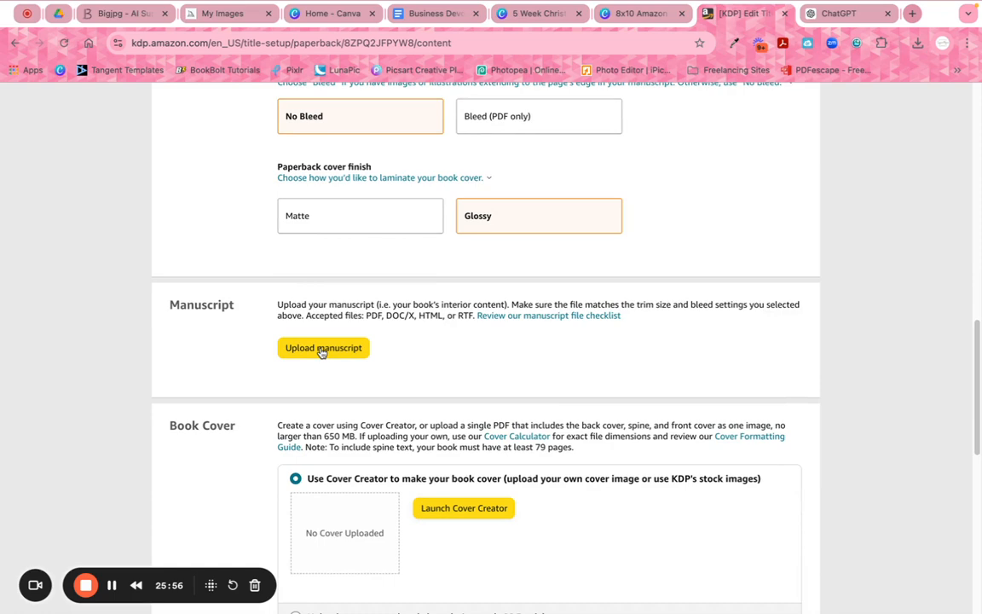
left_click(322, 350)
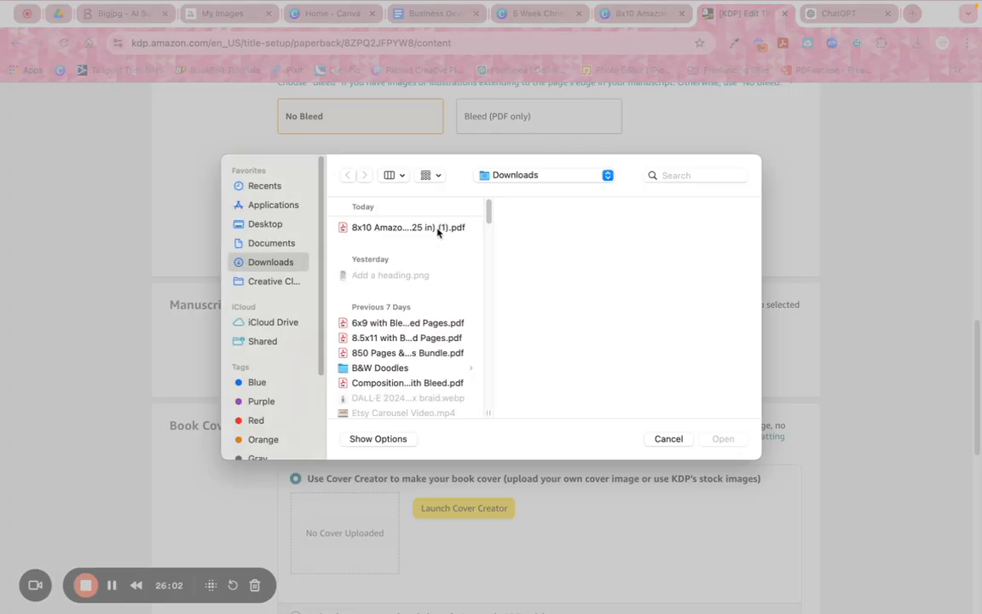
double_click(416, 227)
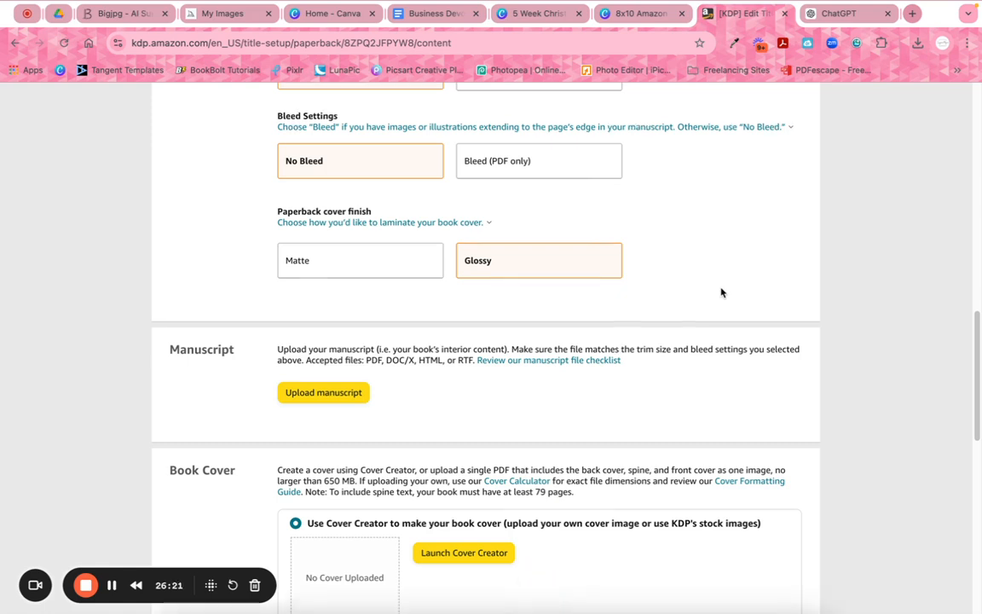
scroll(721, 293, "down", 2)
scroll(721, 292, "down", 1)
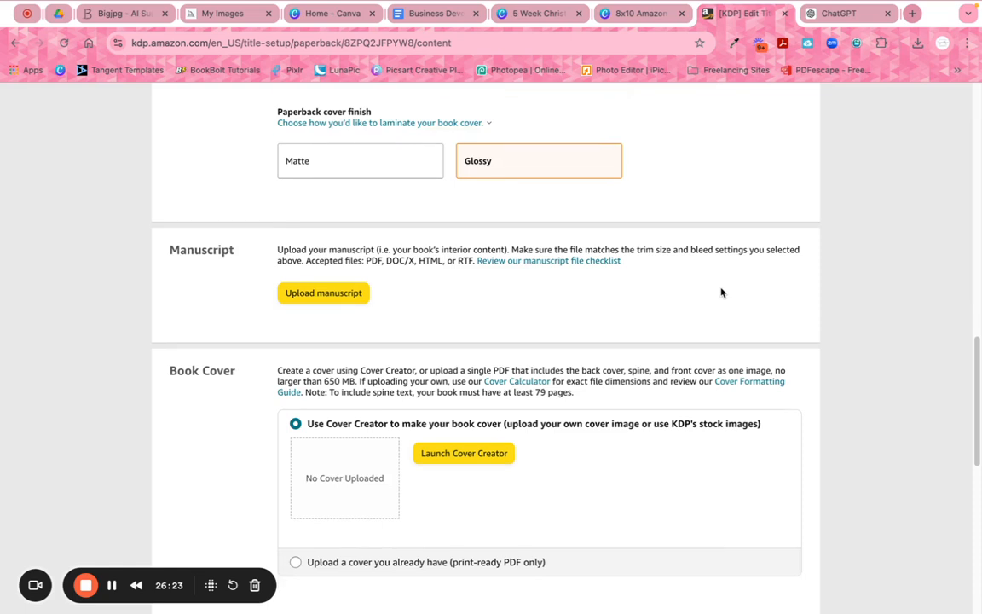
scroll(721, 293, "down", 1)
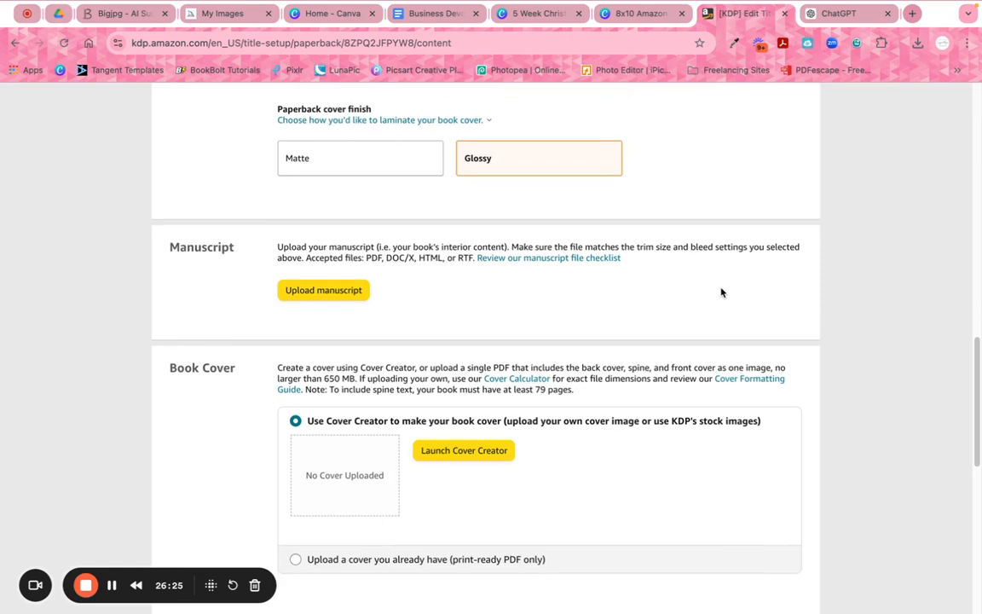
scroll(721, 292, "down", 1)
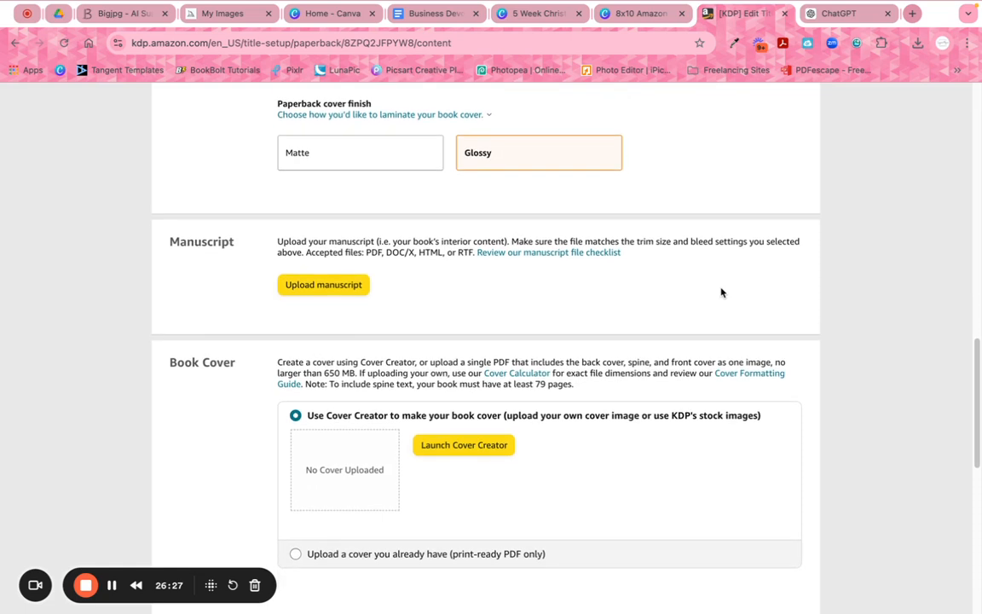
scroll(721, 293, "down", 3)
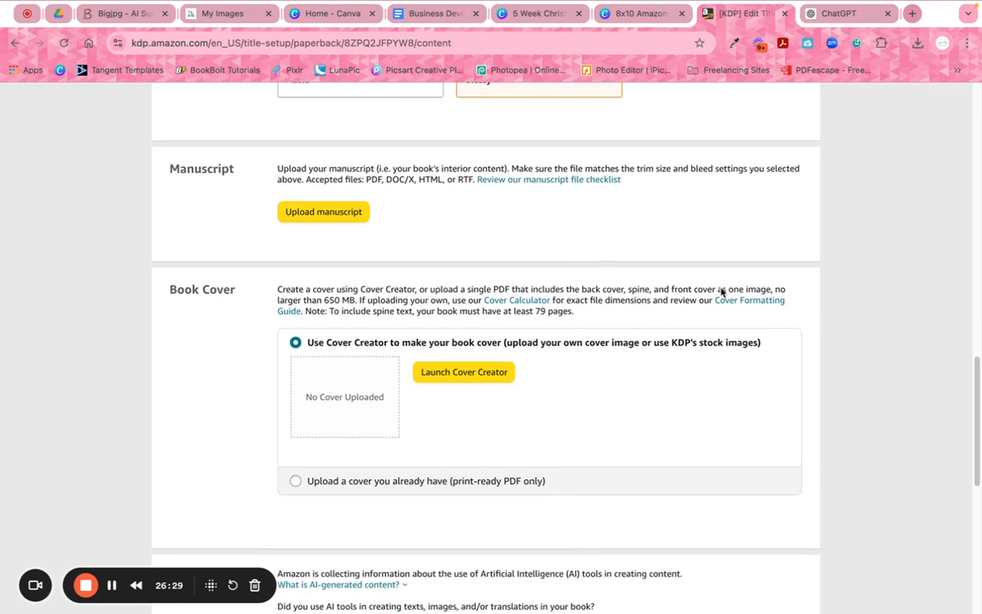
left_click(323, 209)
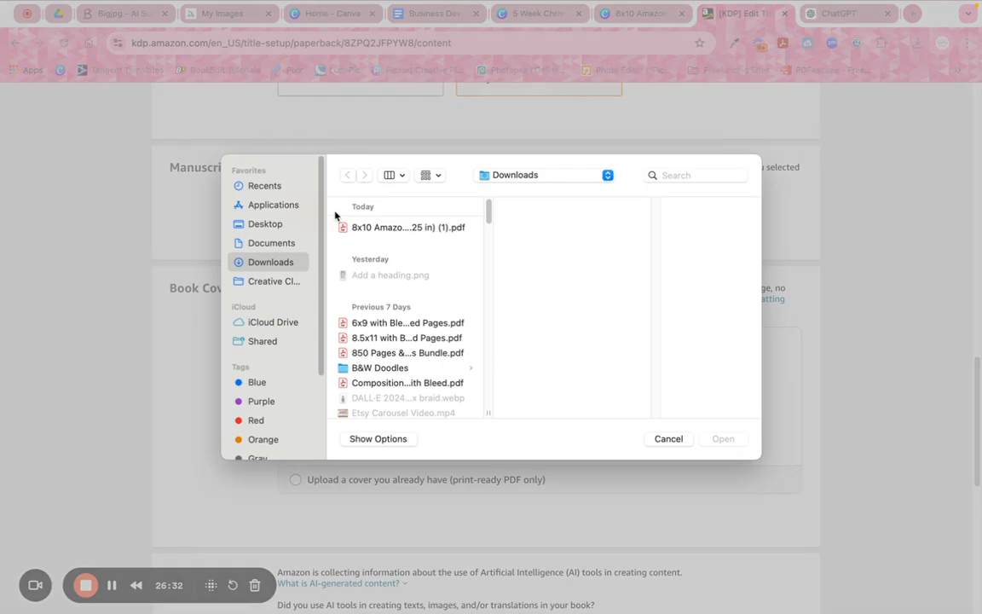
double_click(339, 220)
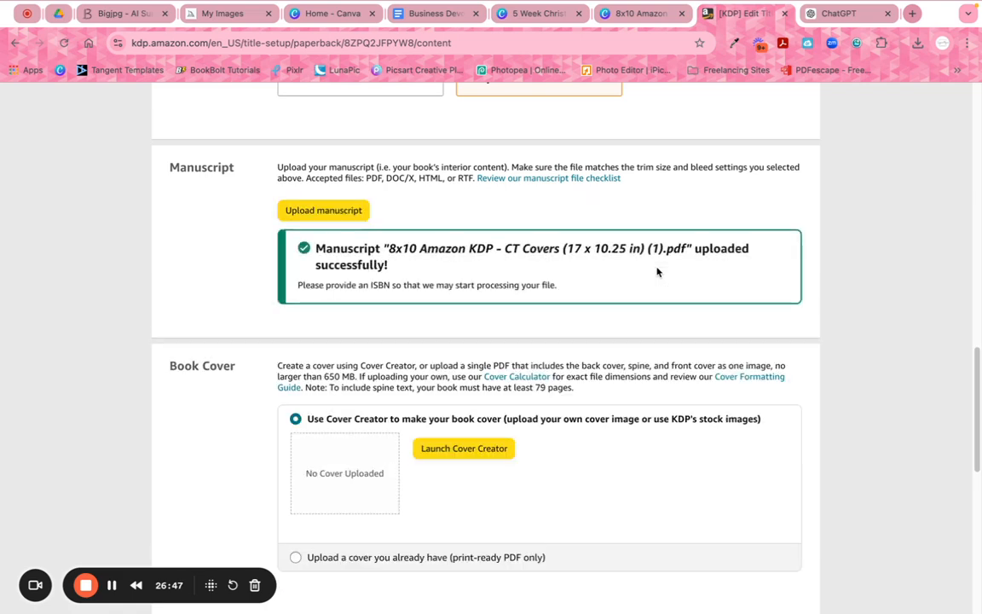
- Assign a free KDP ISBN to the paperback
scroll(534, 314, "down", 1)
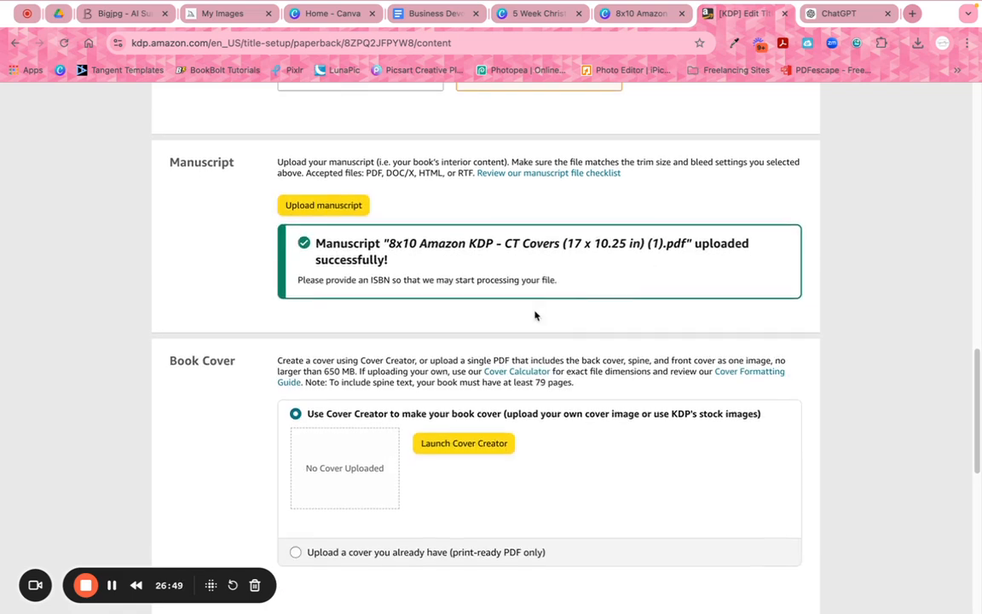
scroll(480, 322, "down", 1)
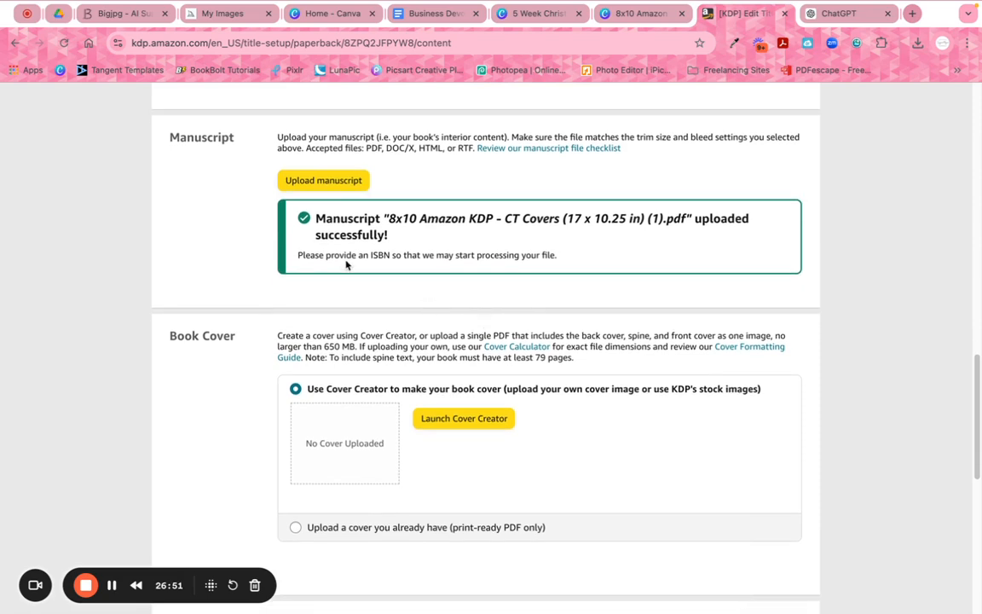
scroll(506, 275, "up", 10)
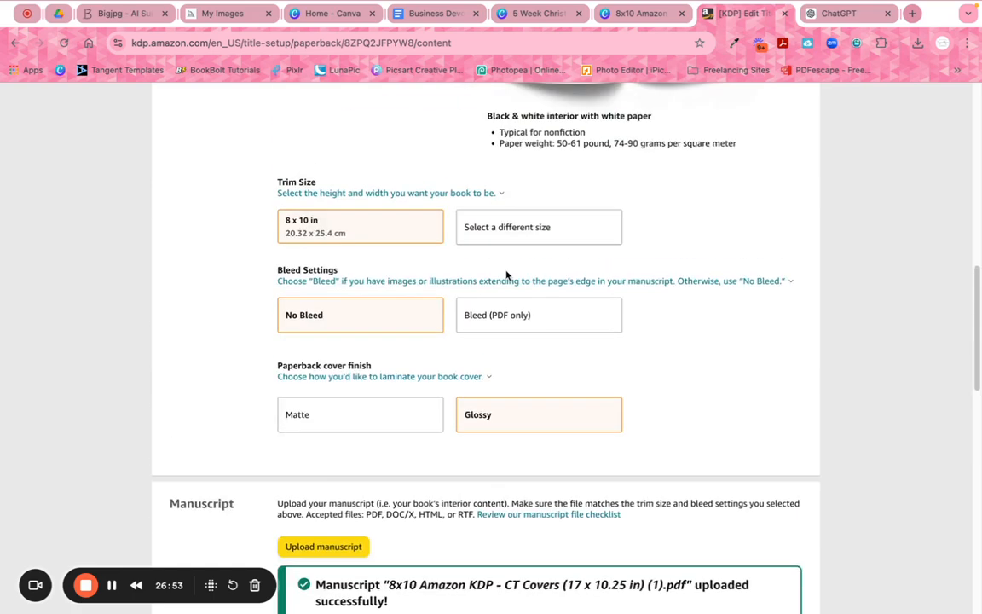
scroll(506, 274, "up", 1)
left_click(407, 226)
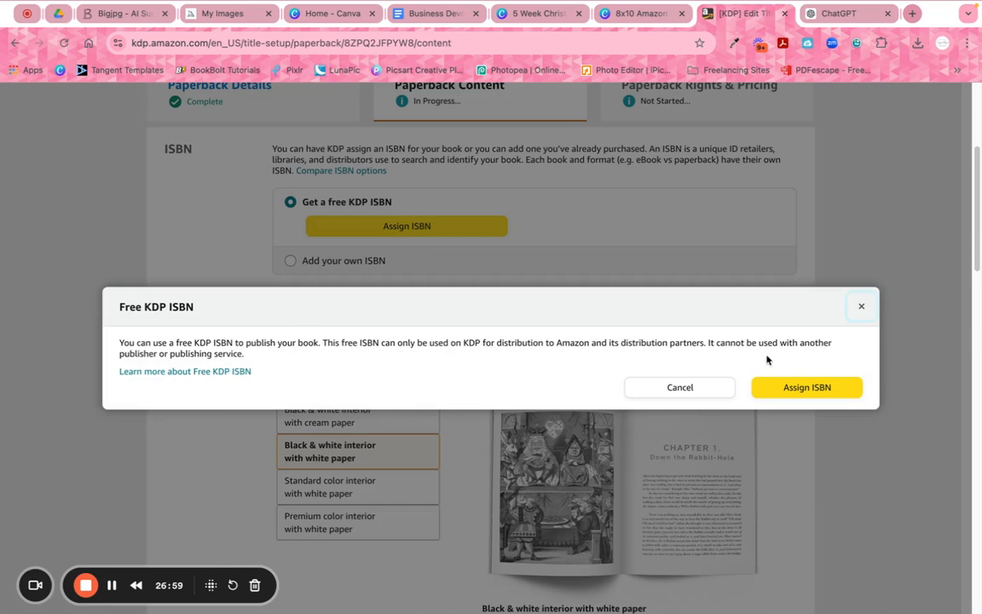
left_click(824, 391)
scroll(828, 395, "down", 1)
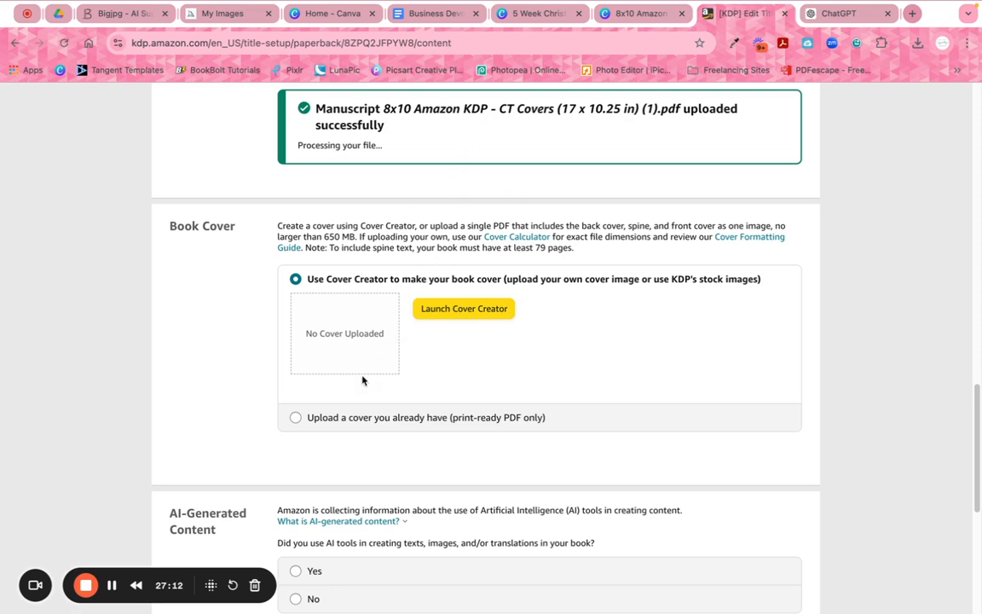
left_click(464, 310)
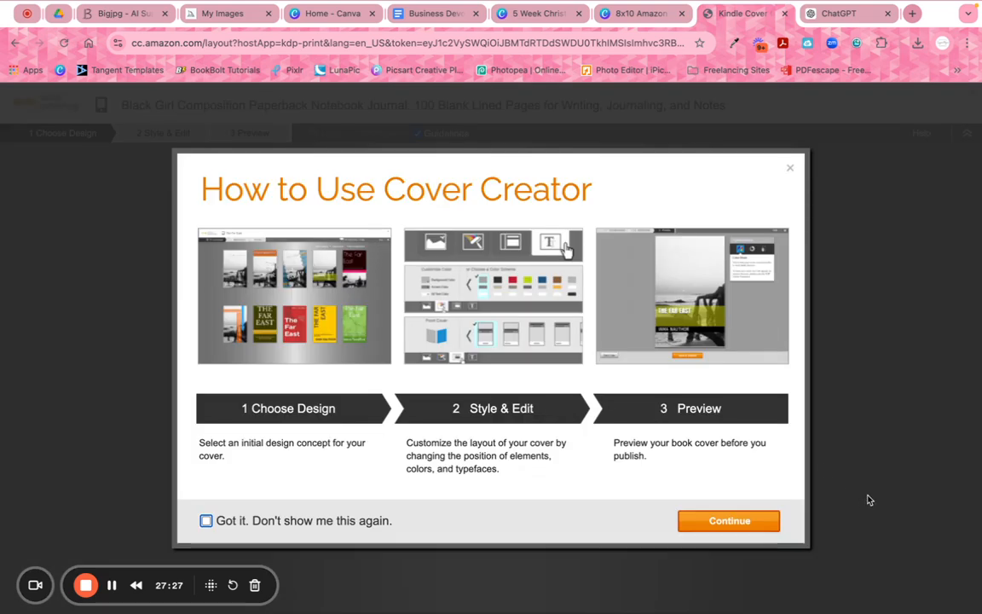
left_click(791, 169)
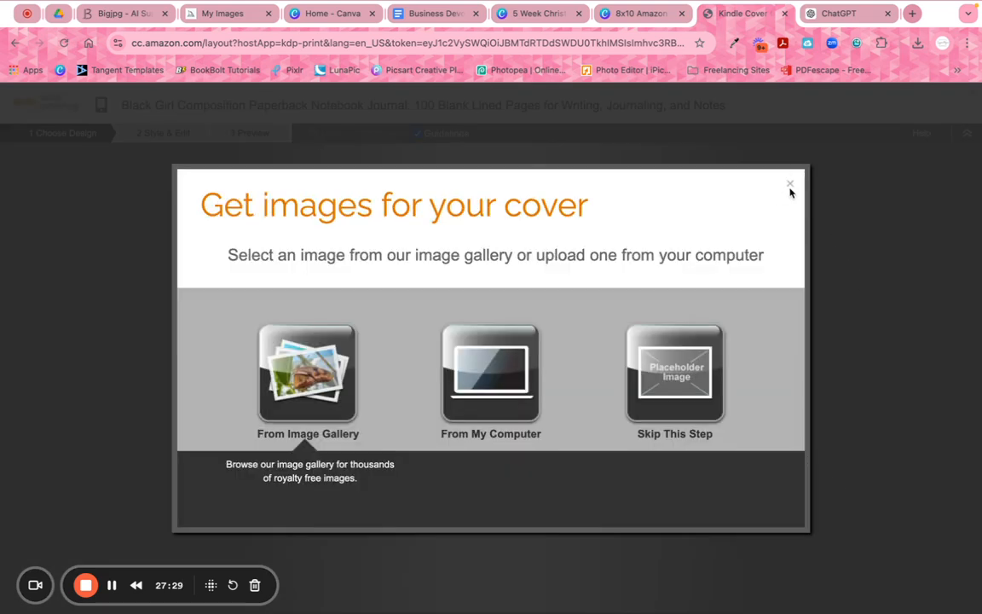
left_click(789, 185)
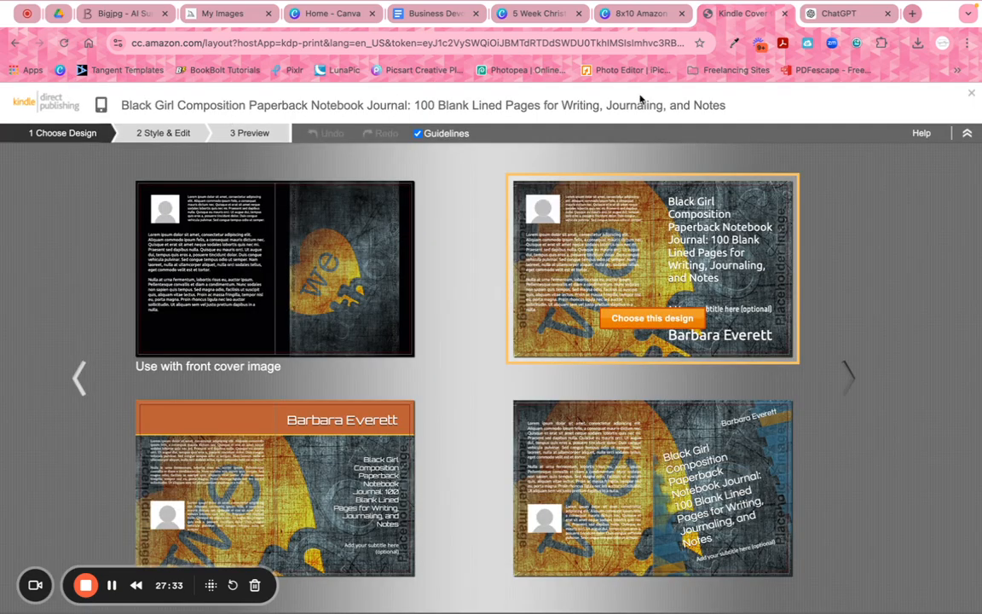
left_click(17, 45)
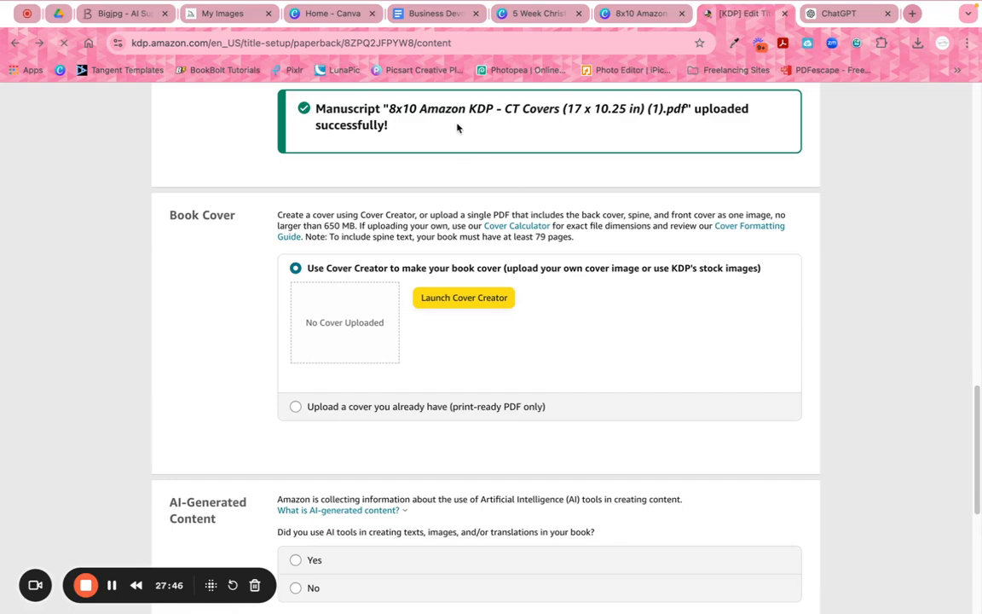
- Switch the book cover to an existing print-ready PDF and upload "8x10 Amazon KDP - CT Covers (17 x 10.25 in) (1).pdf" from Downloads
scroll(458, 147, "up", 3)
scroll(499, 304, "down", 3)
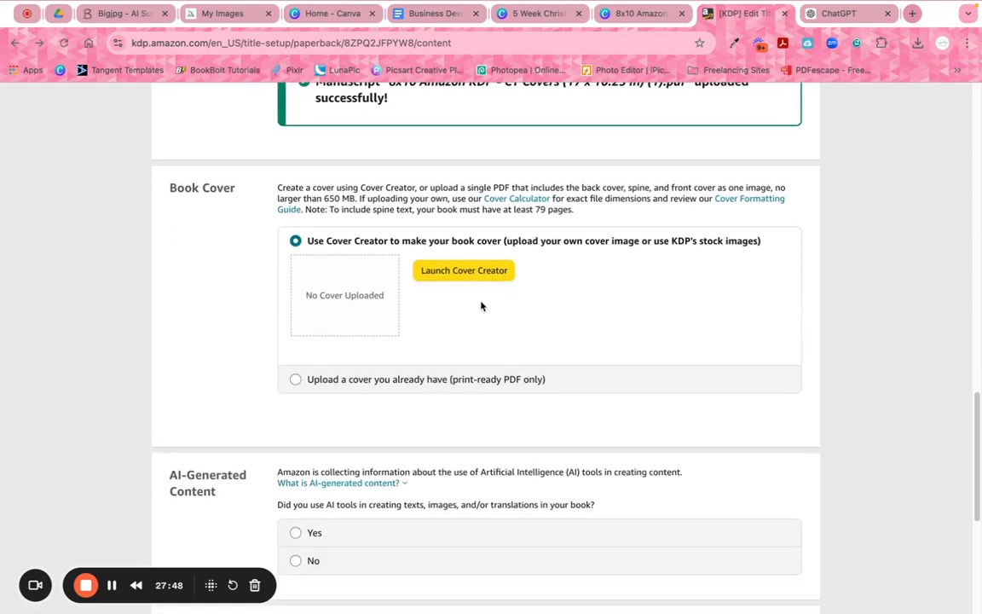
left_click(310, 382)
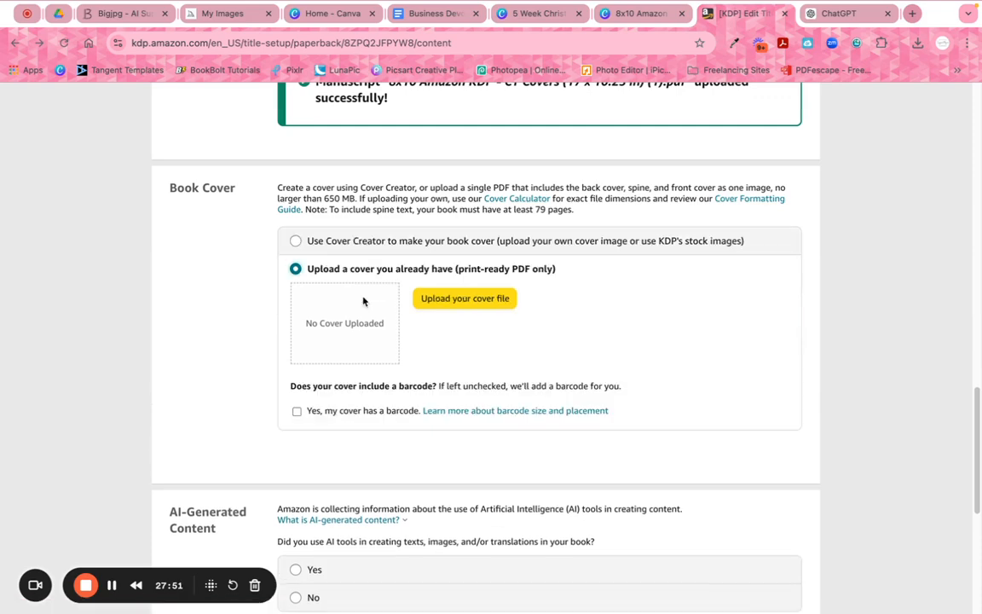
left_click(478, 300)
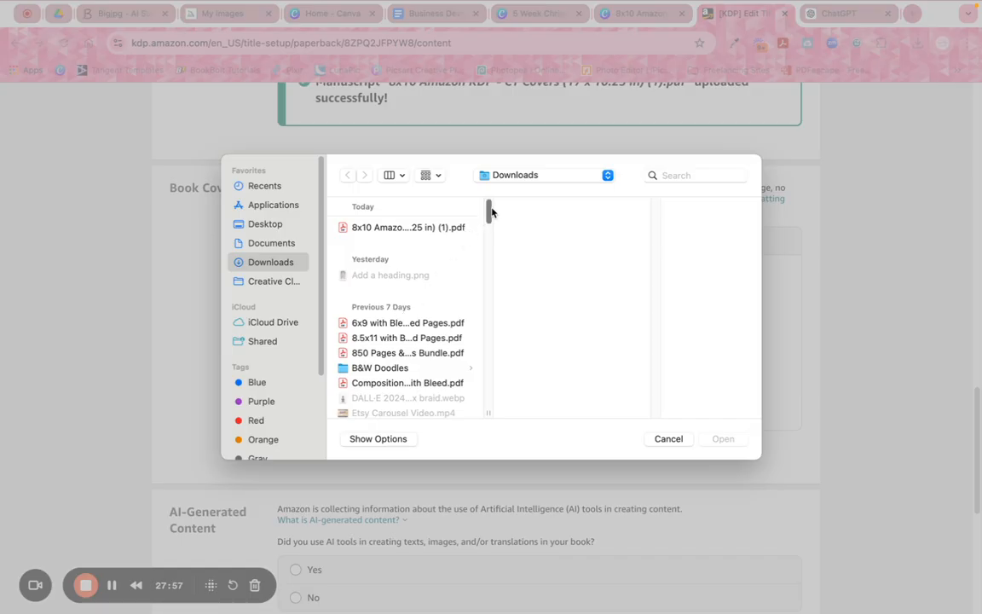
mouse_move(490, 211)
left_mouse_down()
mouse_move(489, 221)
mouse_move(488, 203)
left_mouse_up()
scroll(433, 336, "down", 1)
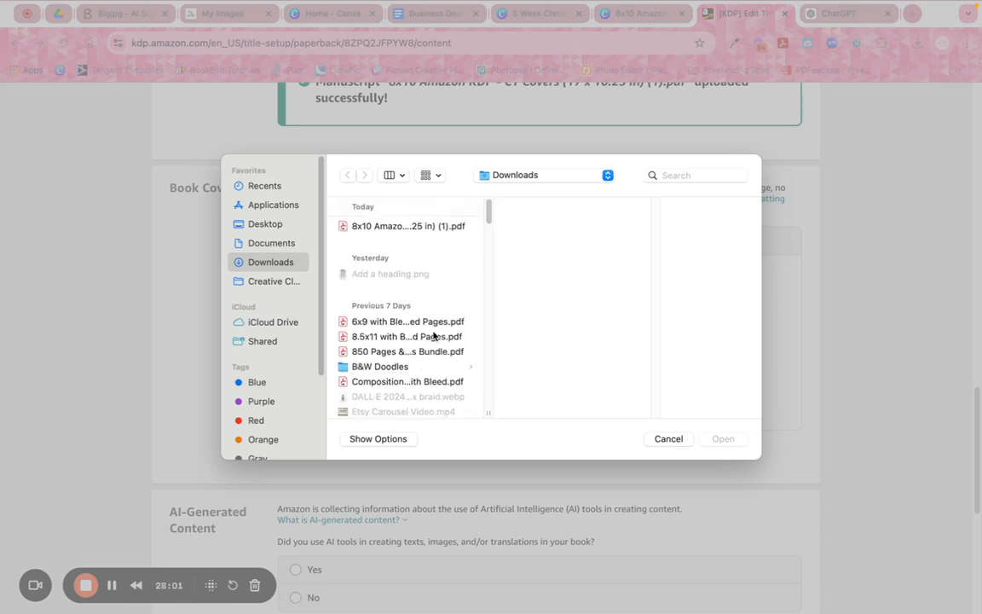
scroll(433, 336, "down", 1)
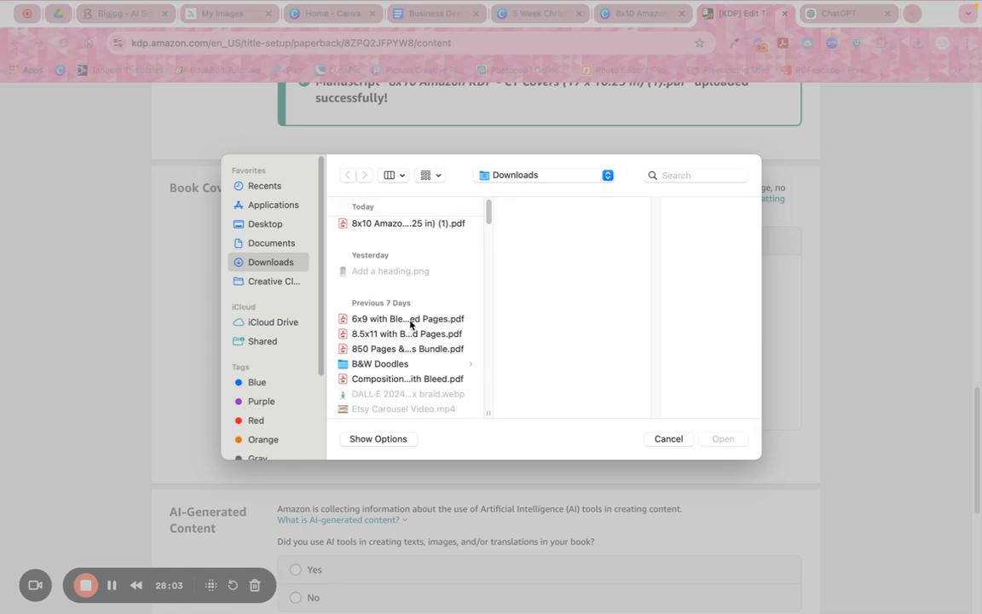
left_click(449, 225)
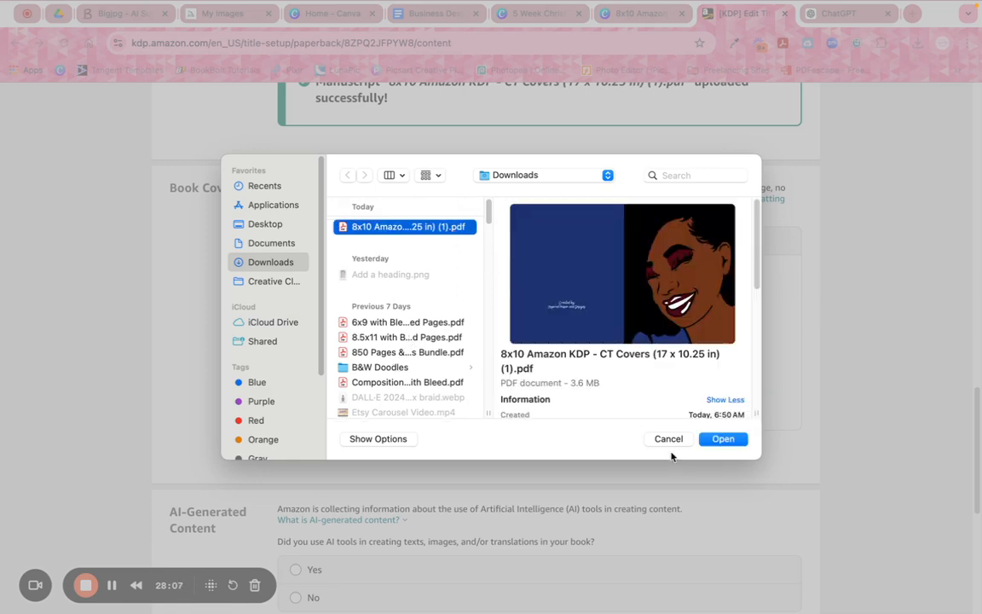
left_click(723, 438)
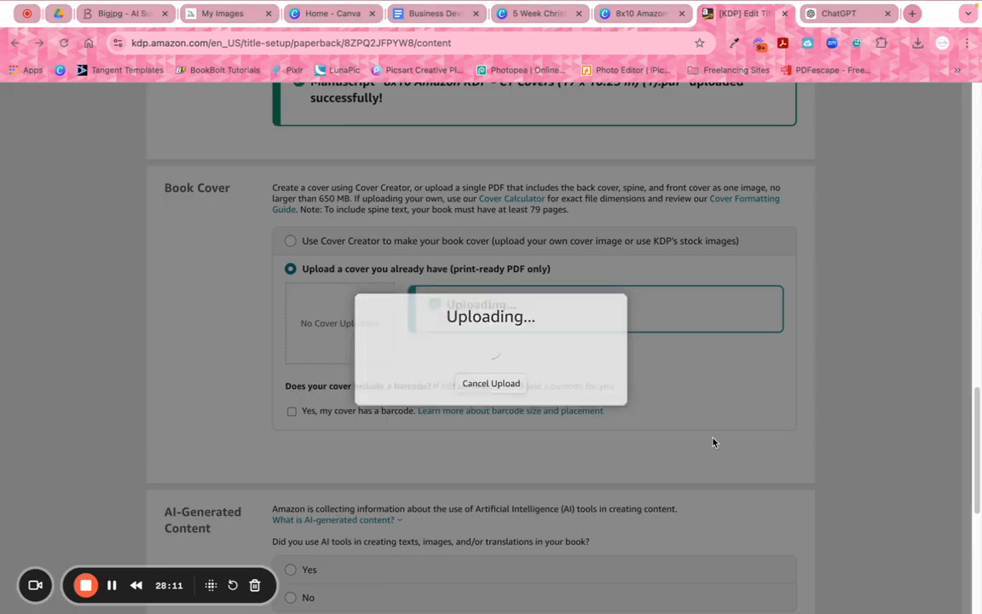
- Try to replace the paperback's manuscript with "8x10 Amazon KDP Pages.pdf" from Downloads
scroll(529, 258, "up", 3)
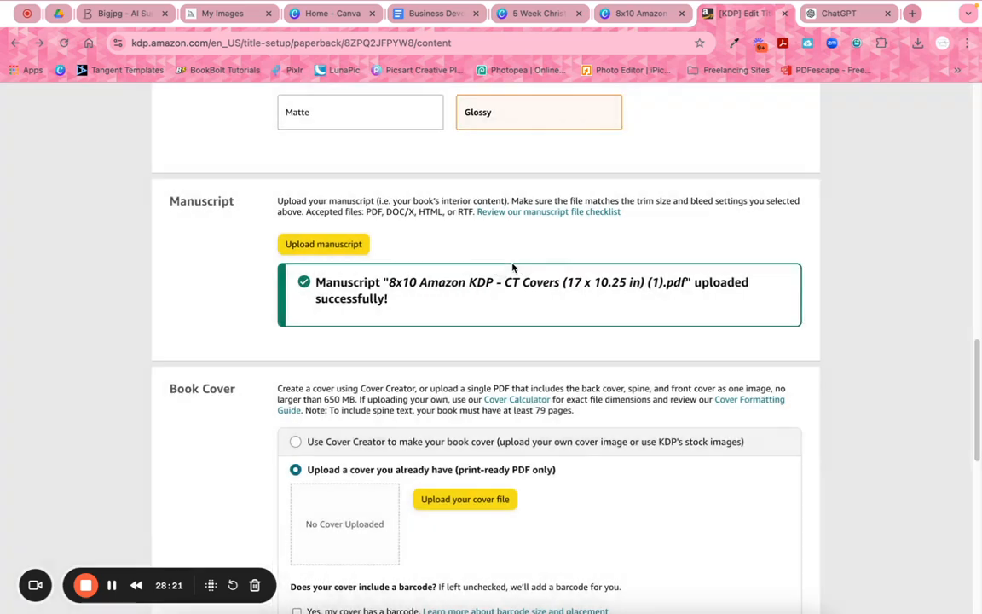
scroll(512, 267, "down", 2)
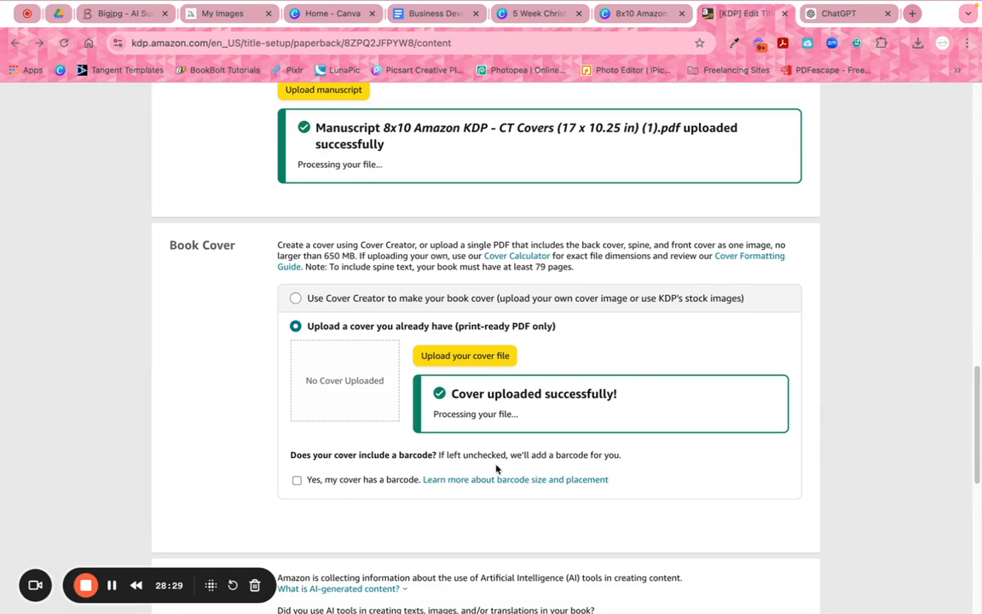
scroll(472, 410, "up", 2)
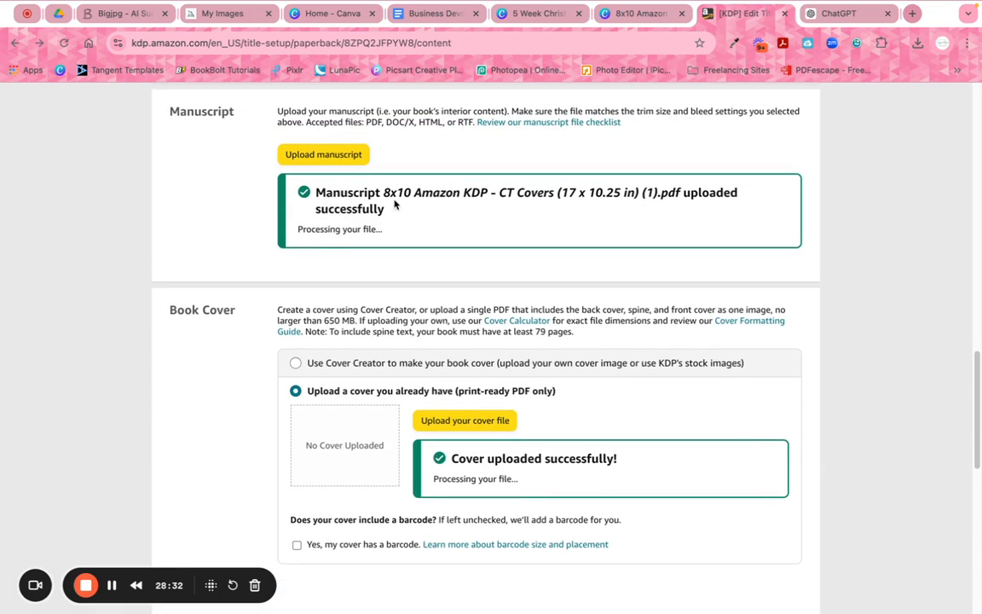
left_click(326, 154)
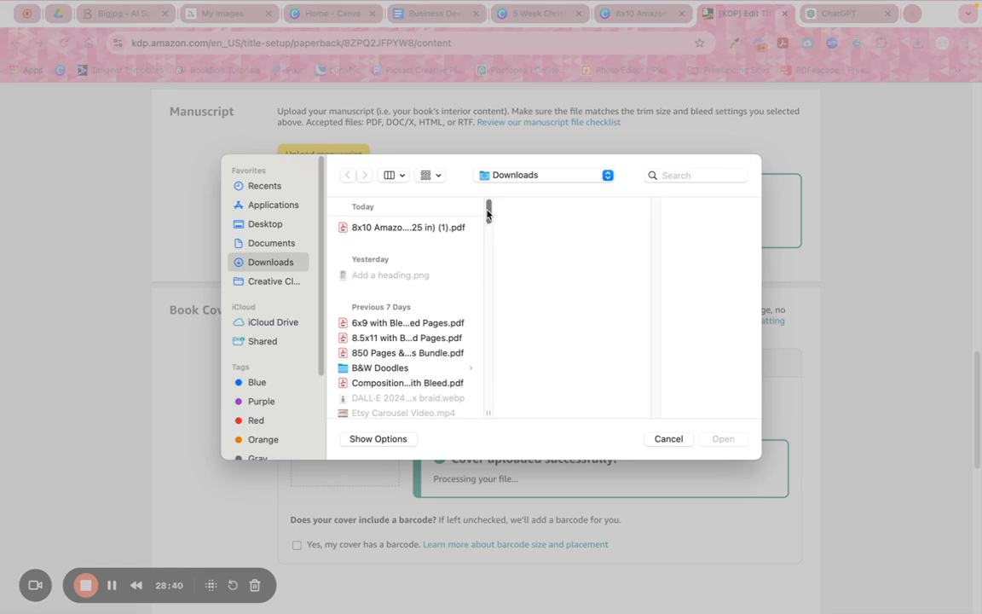
left_click_drag(489, 213, 486, 278)
left_click(416, 334)
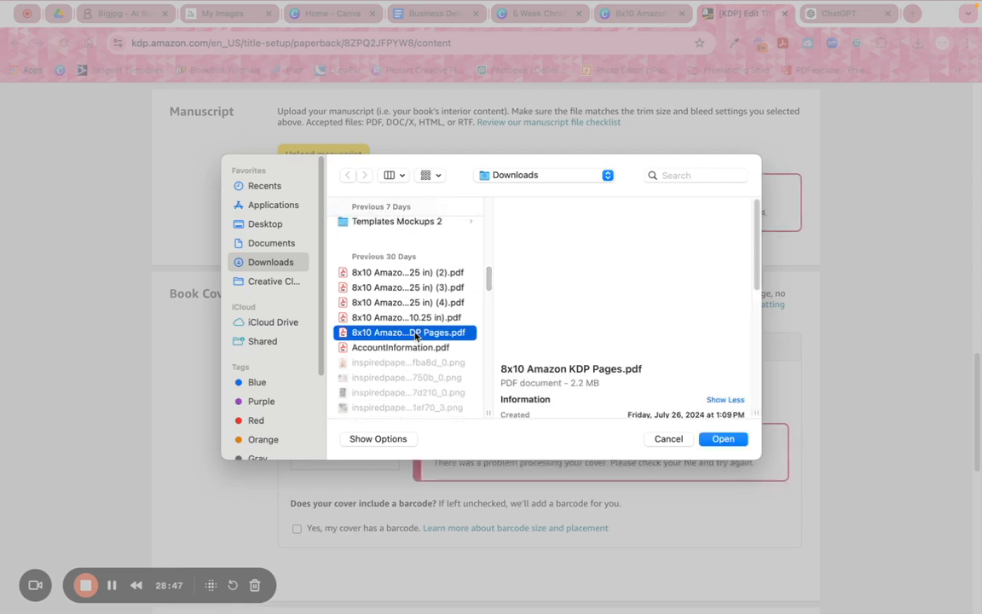
left_click(415, 320)
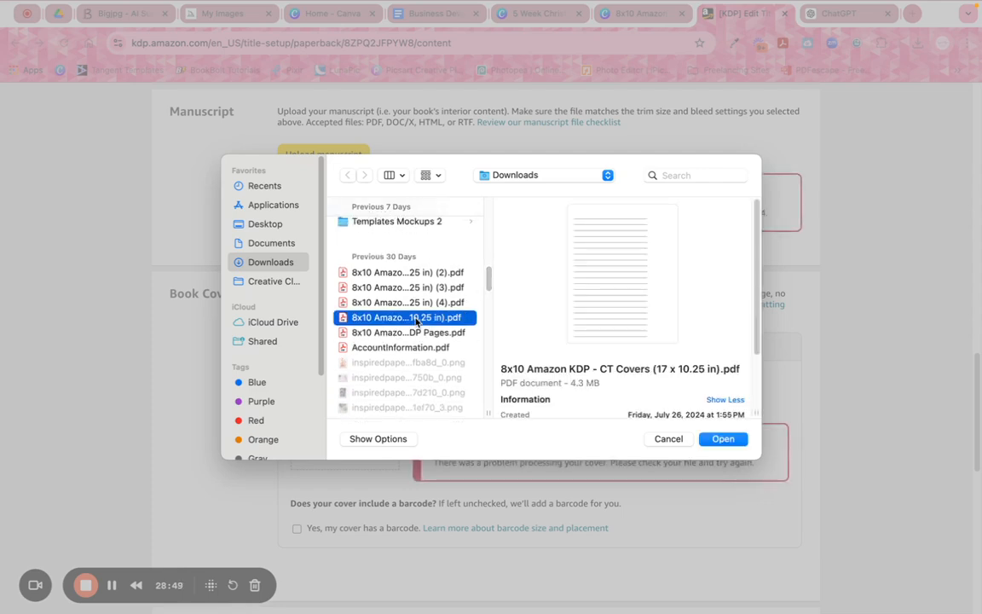
left_click(413, 272)
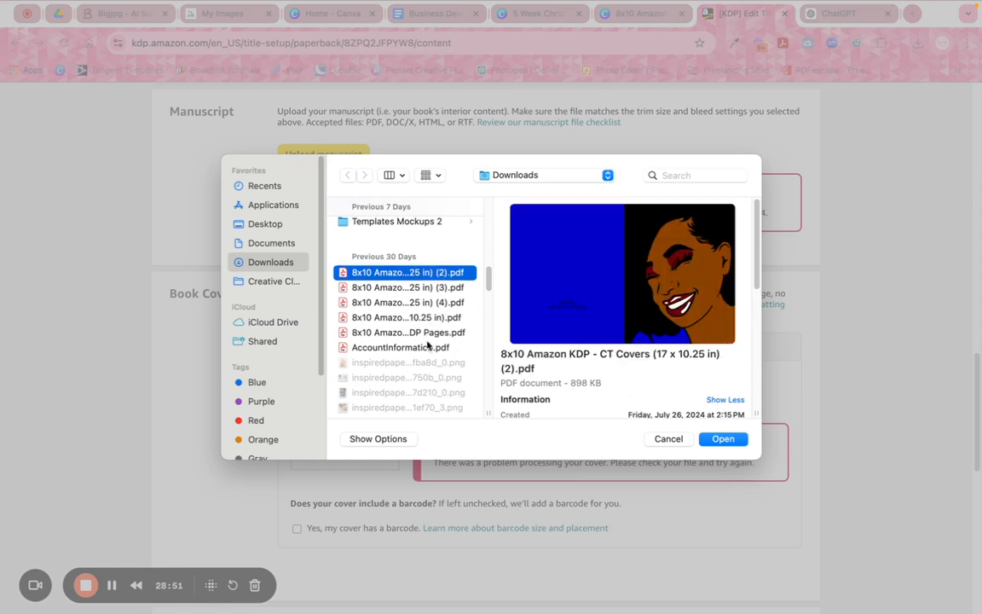
left_click(426, 333)
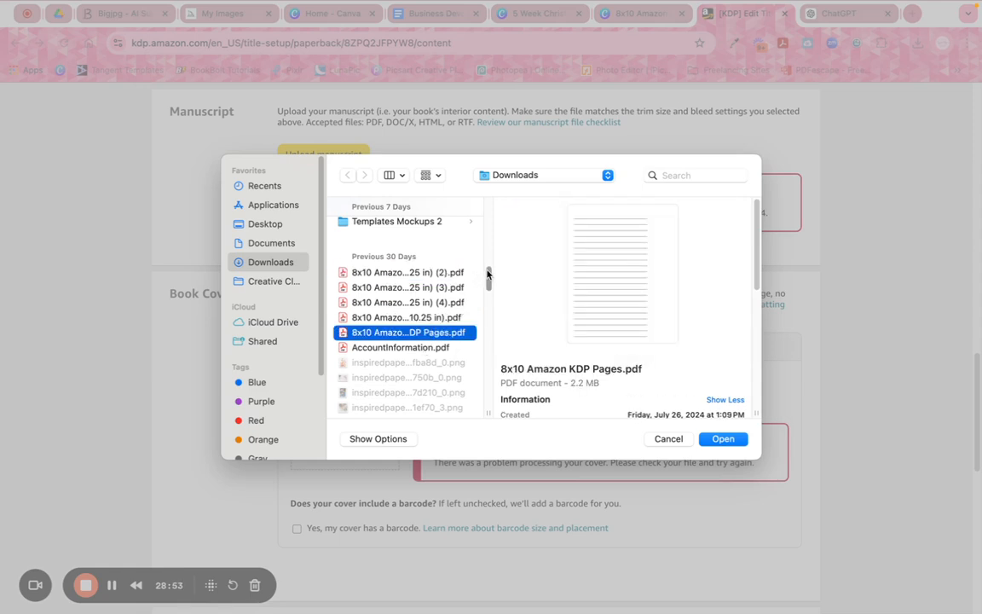
mouse_move(489, 273)
left_mouse_down()
mouse_move(484, 313)
mouse_move(484, 260)
mouse_move(477, 271)
left_mouse_up()
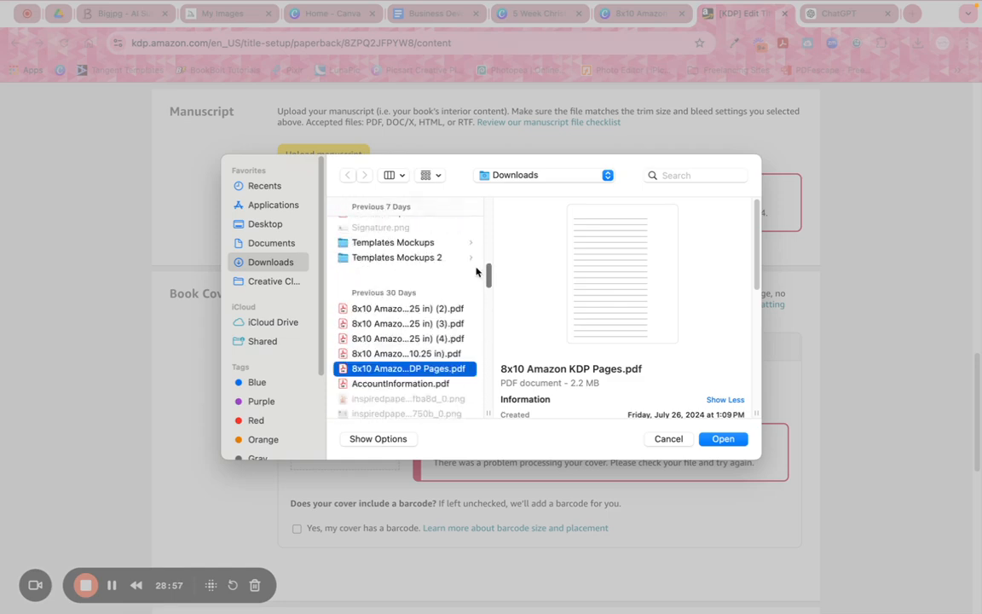
left_click(721, 439)
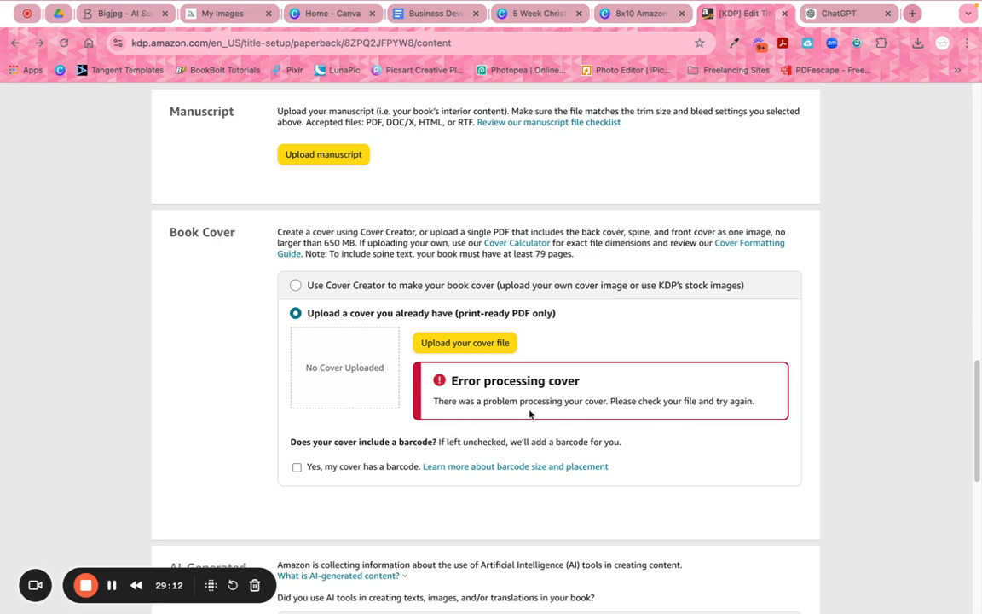
- Upload the print-ready cover file again and upload "8x10 Amazon KDP Pages.pdf" from Downloads as the paperback's manuscript
left_click(462, 343)
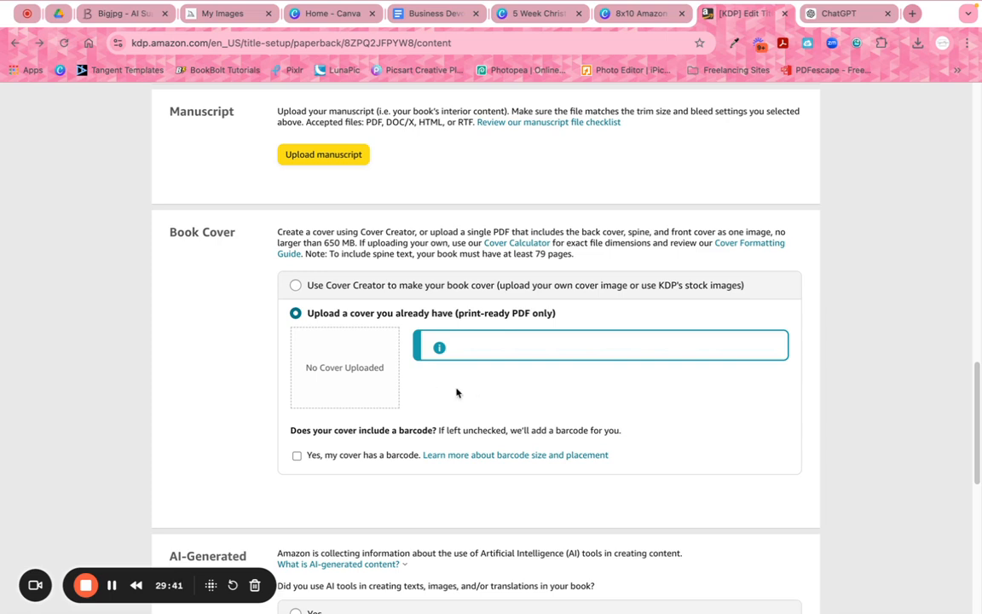
left_click(296, 163)
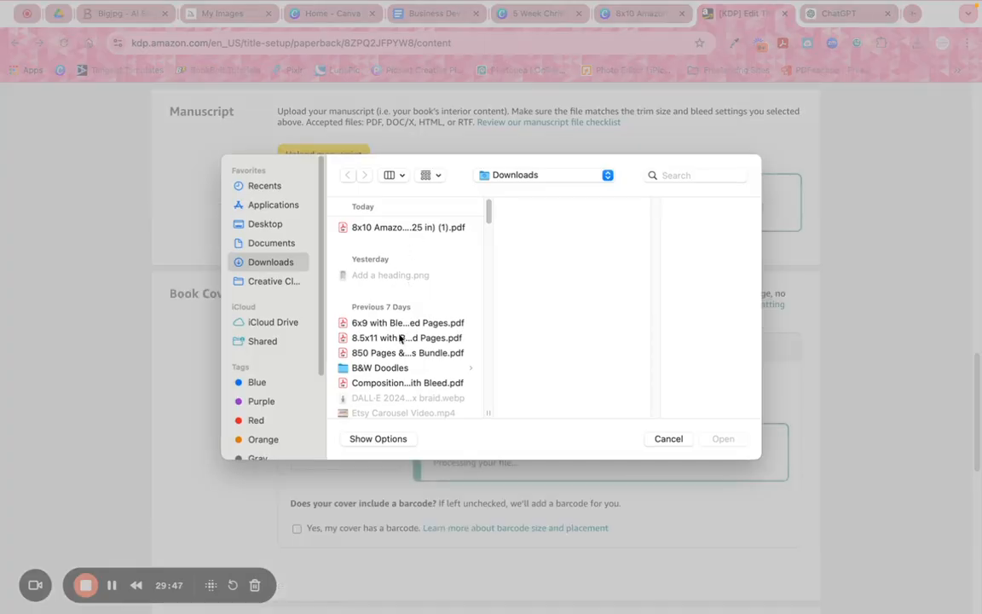
scroll(405, 320, "down", 3)
scroll(405, 326, "down", 8)
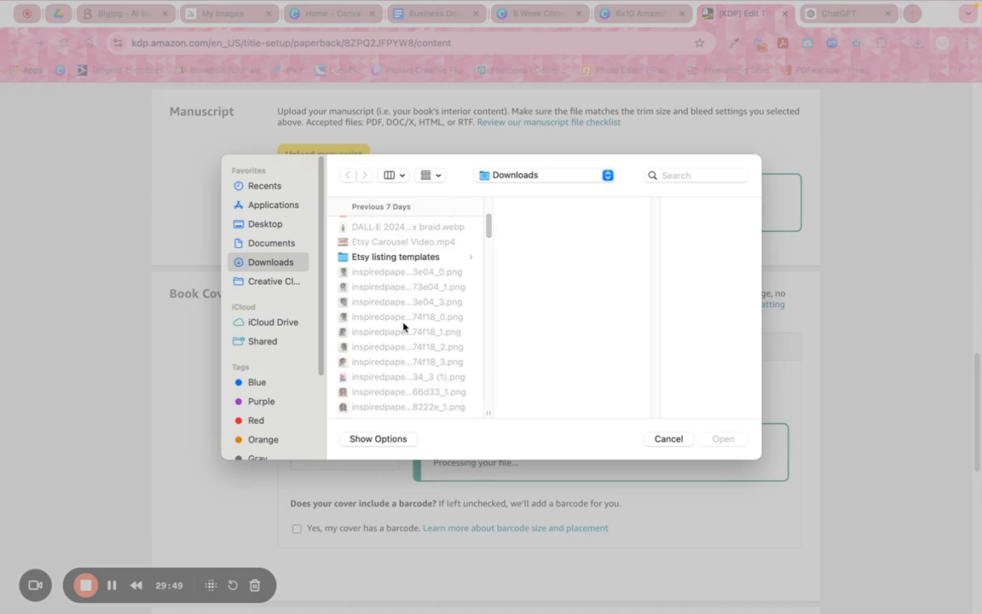
scroll(404, 328, "down", 10)
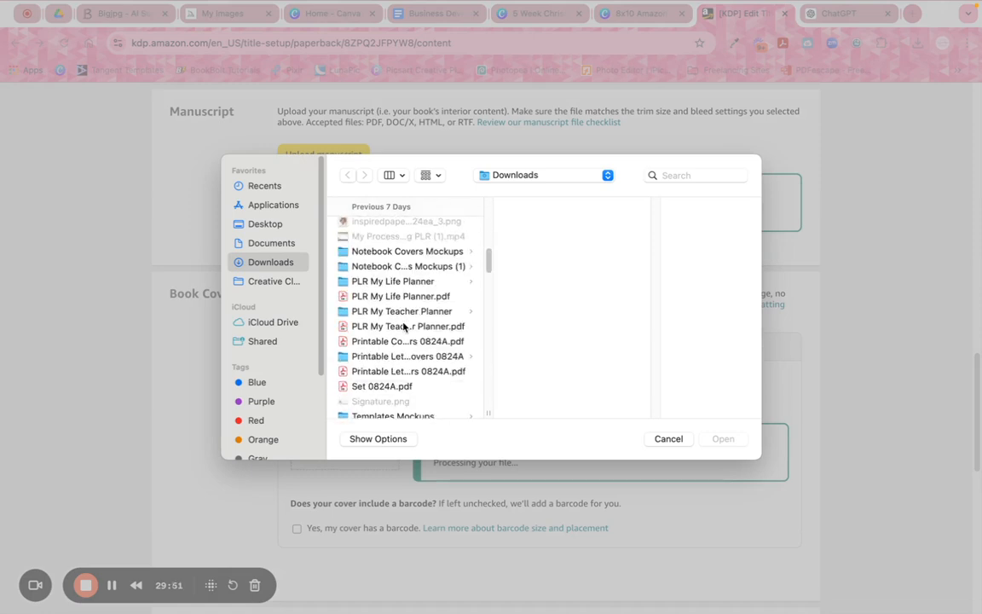
scroll(401, 333, "down", 5)
left_click(407, 376)
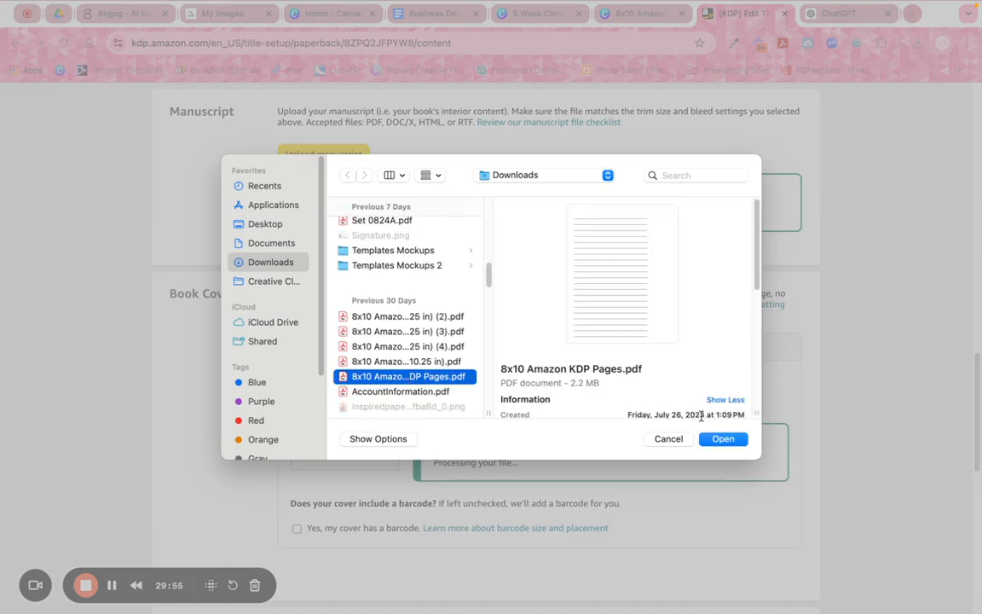
left_click(724, 439)
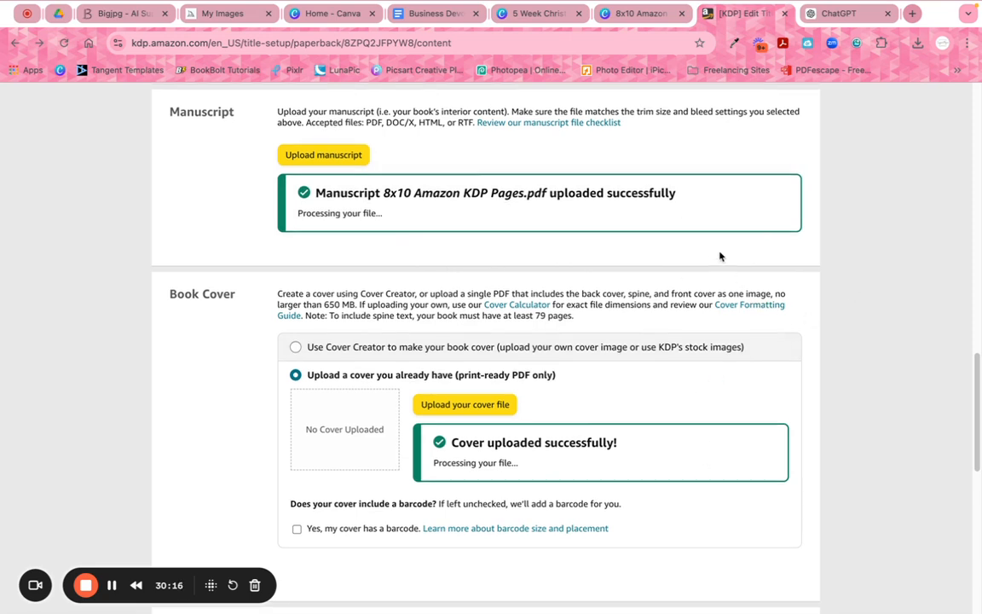
- Review the paperback content settings and declare that no AI tools were used in creating the book
scroll(719, 256, "up", 10)
scroll(719, 255, "up", 5)
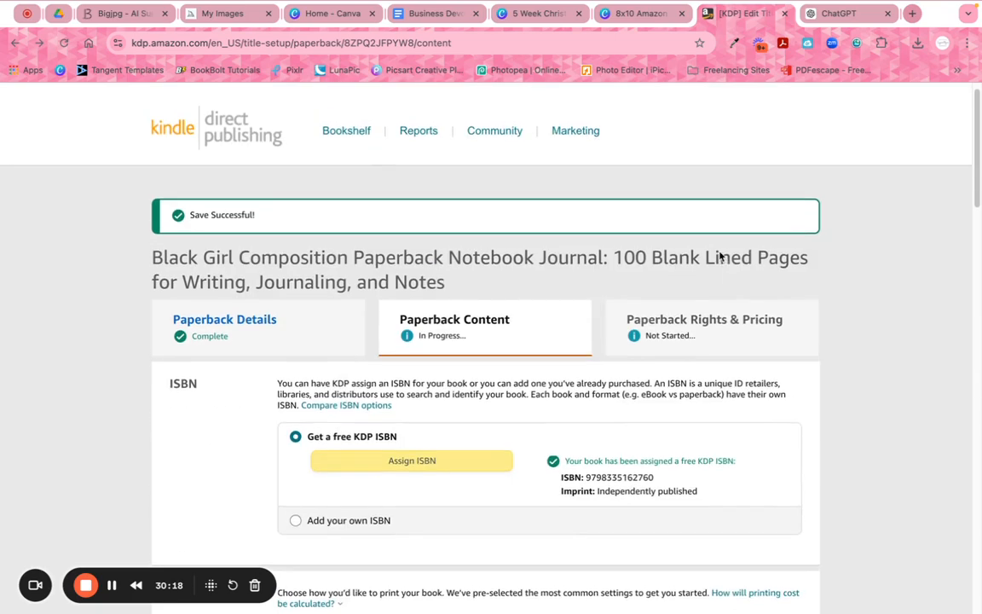
scroll(720, 256, "down", 9)
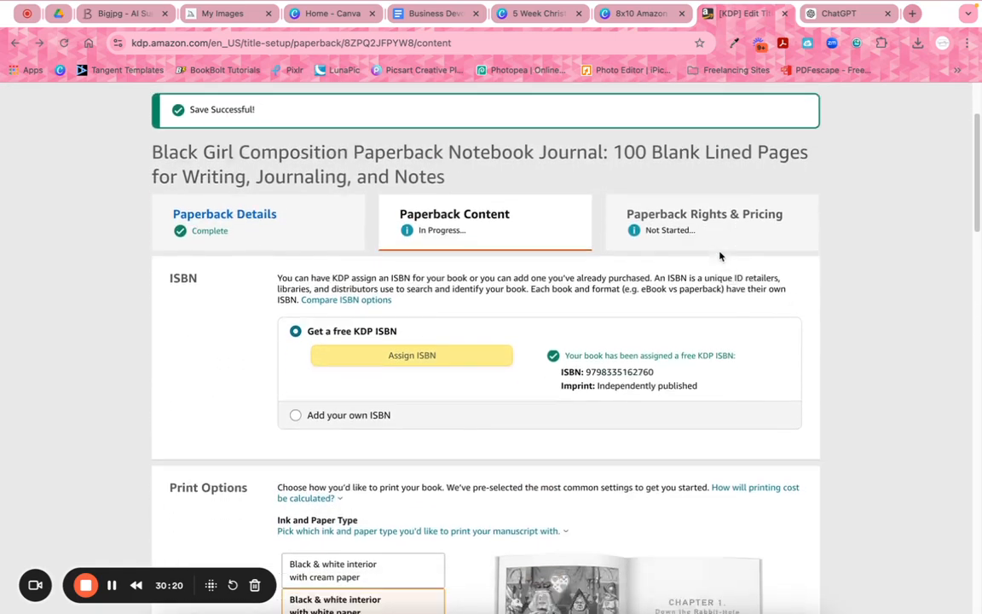
scroll(719, 256, "down", 4)
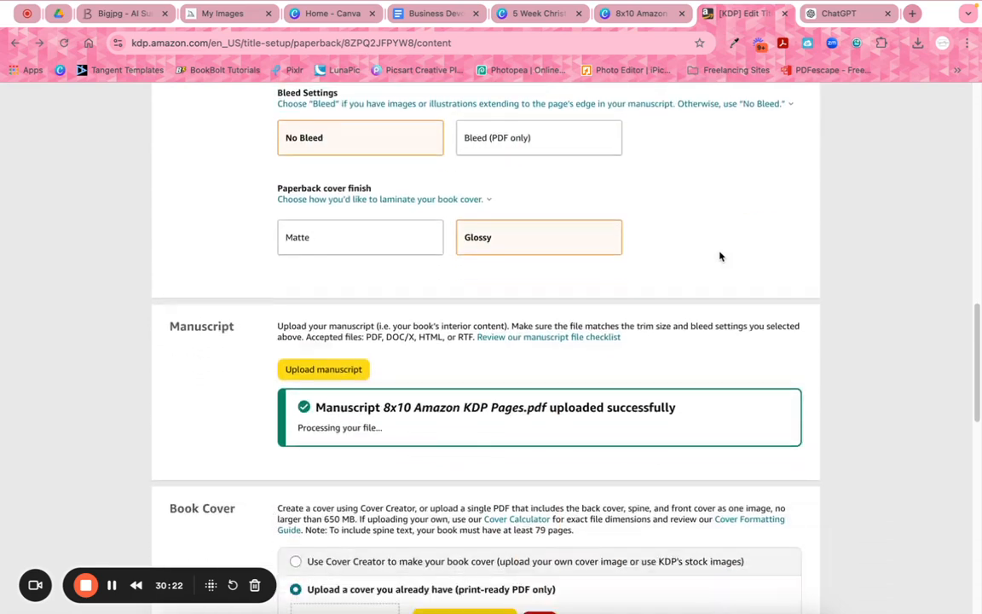
scroll(719, 256, "down", 5)
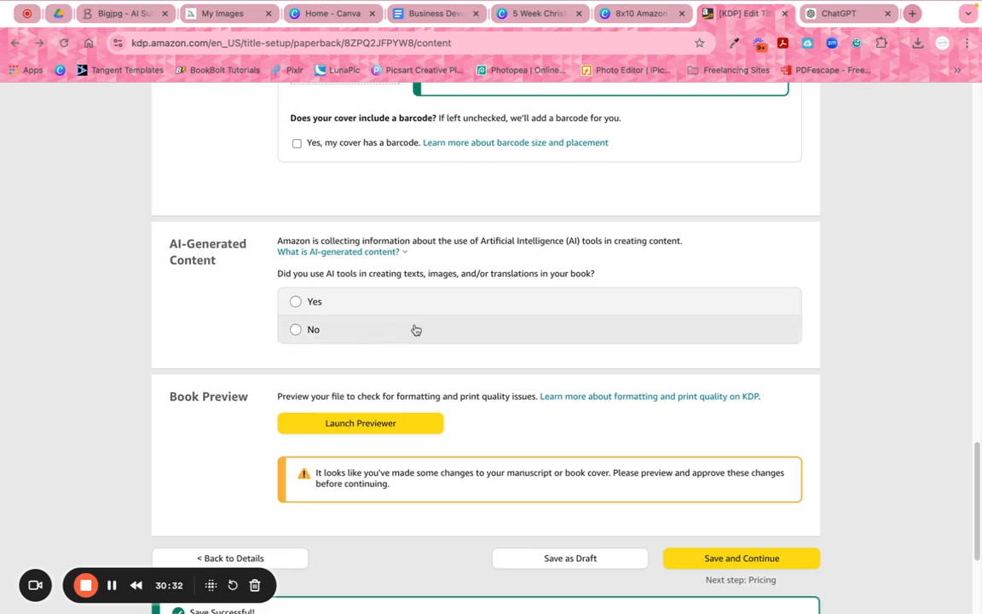
left_click(313, 332)
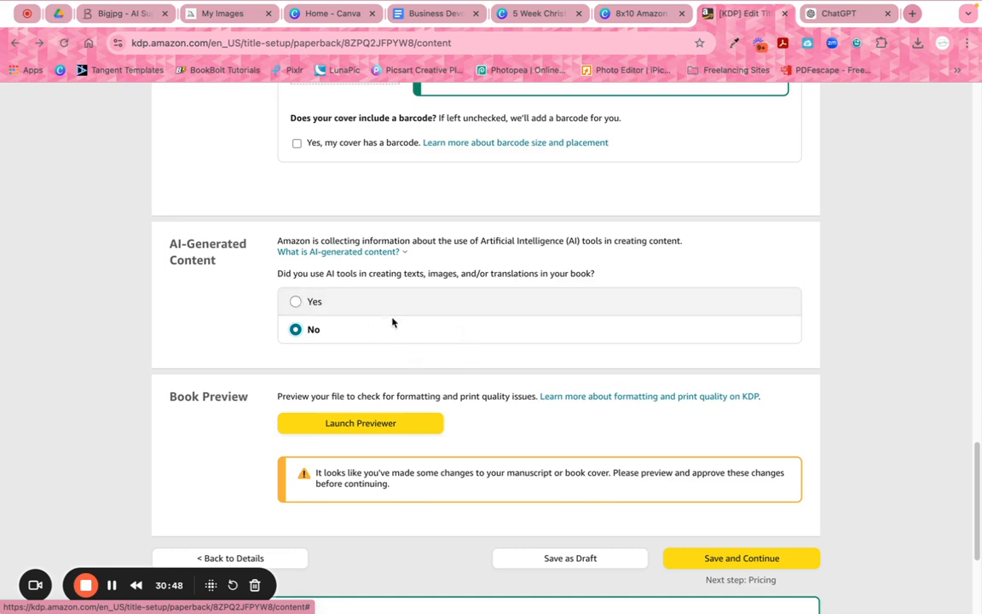
- Launch the print previewer for the paperback's manuscript and cover
scroll(544, 323, "down", 1)
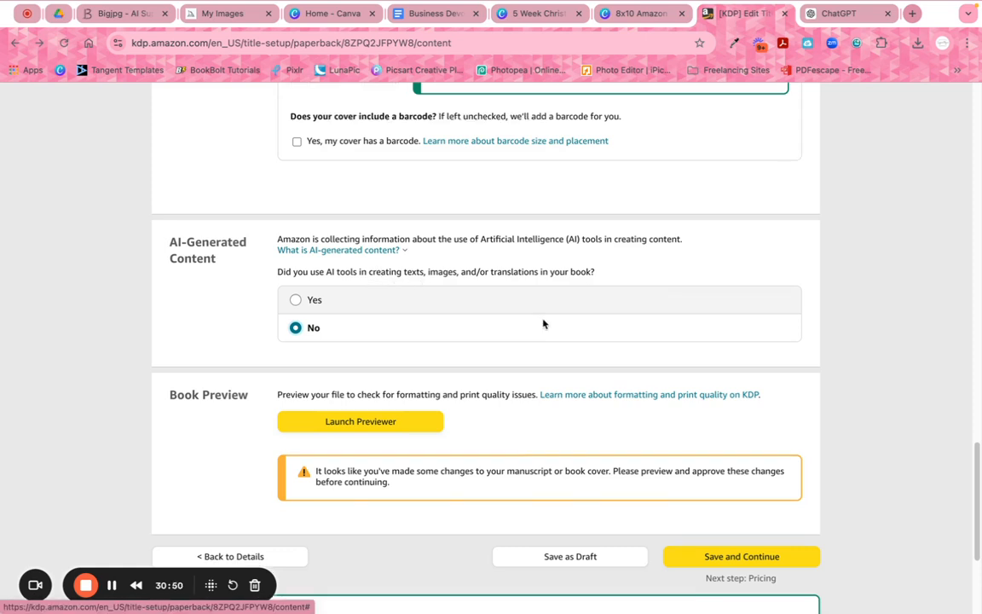
scroll(543, 324, "down", 3)
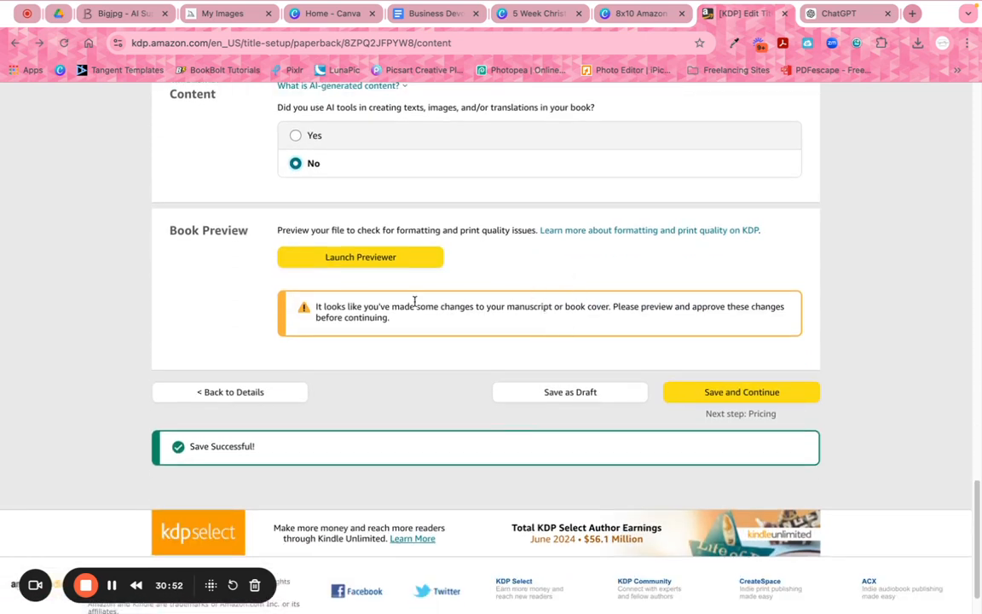
left_click(348, 258)
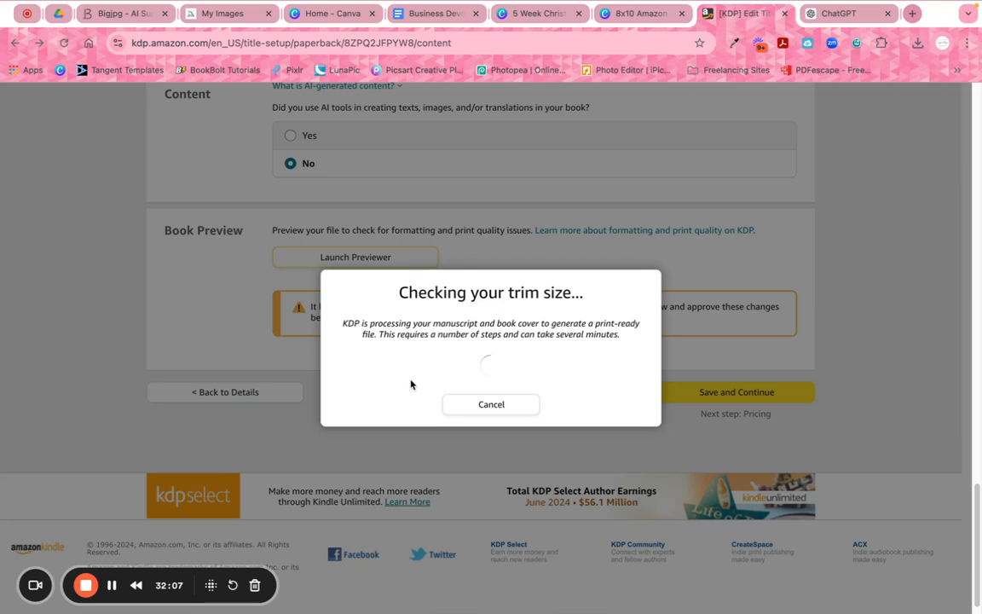
left_click(578, 390)
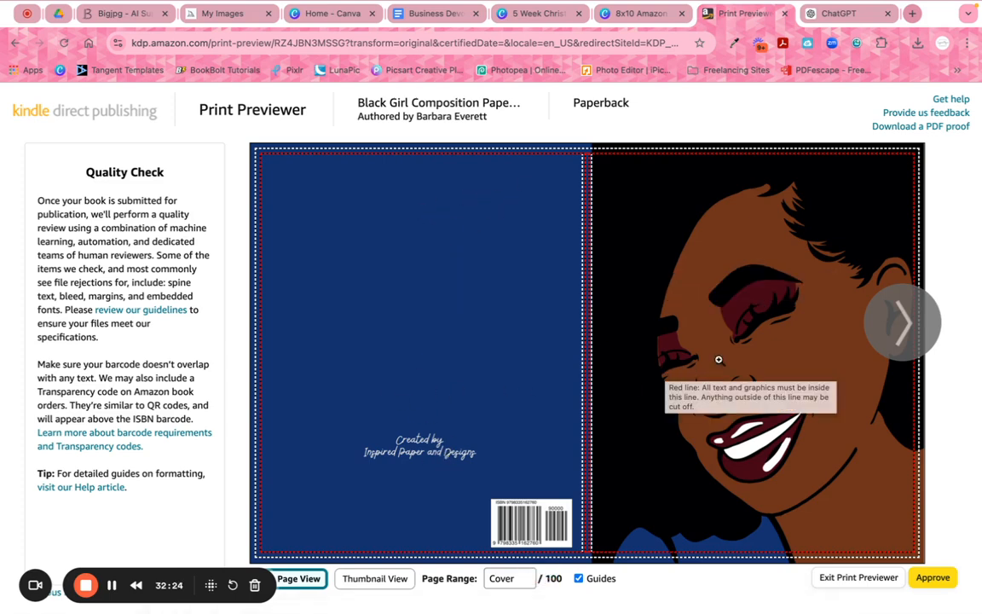
- Page through the print preview from the cover to pages 14-15, checking the lined pages against the guides
left_click(893, 325)
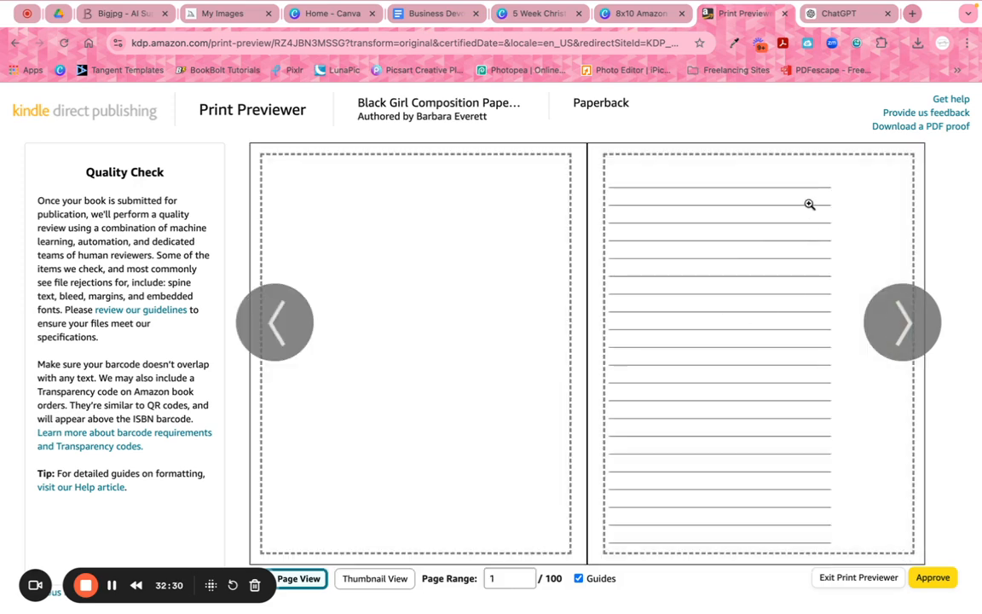
left_click(878, 316)
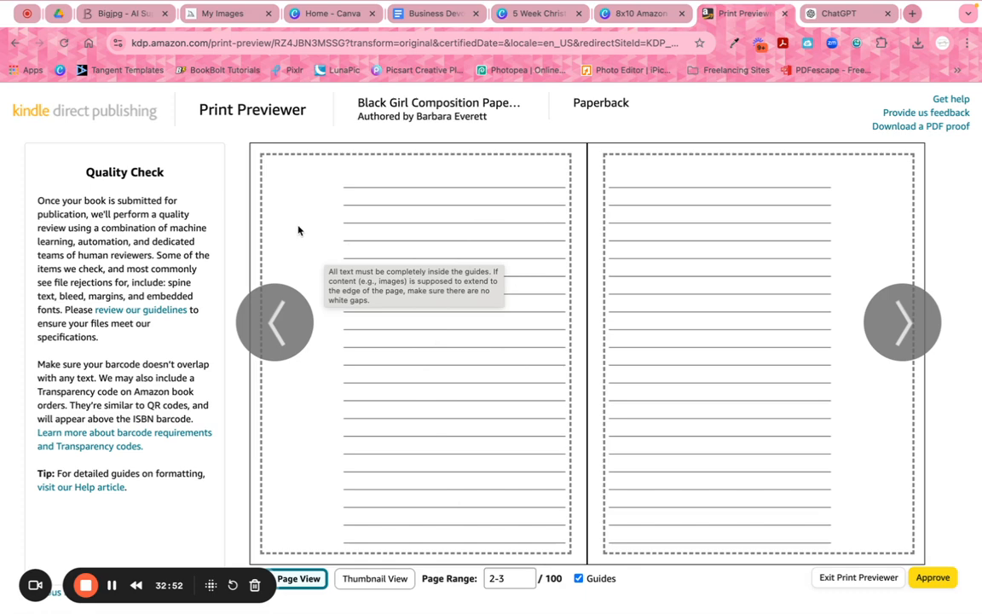
left_click(904, 322)
left_click(904, 322)
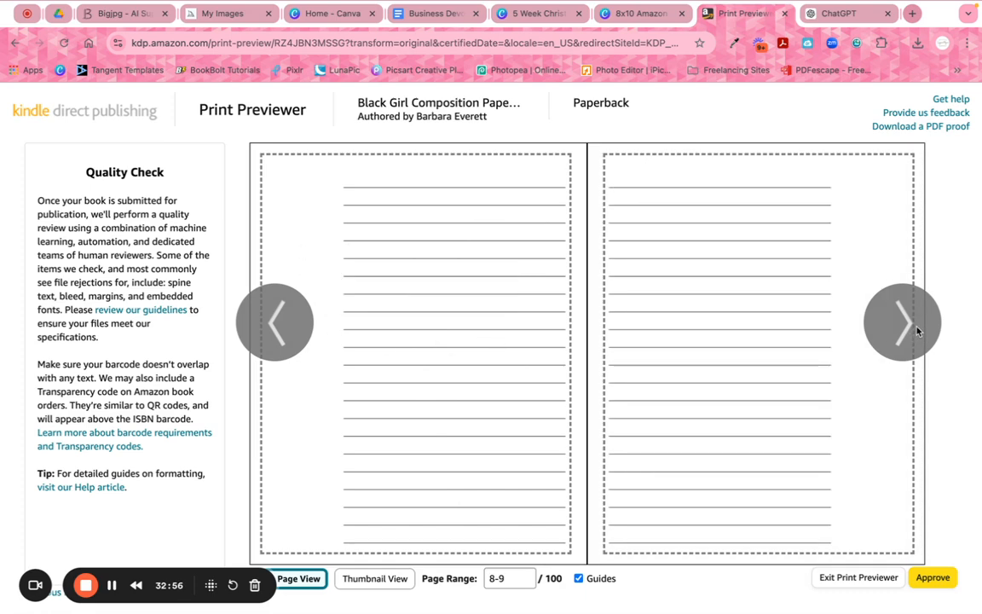
left_click(904, 322)
left_click(904, 322)
left_click(916, 331)
- Jump to page 98 in the print preview and continue to the last page, page 100
left_click(511, 579)
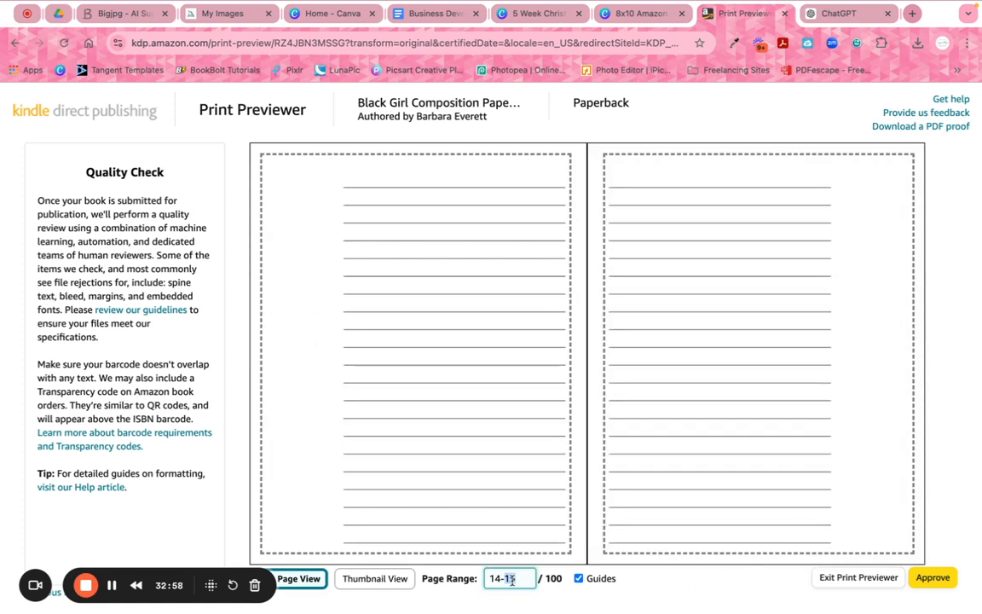
key("BackSpace")
key("BackSpace")
key("BackSpace")
key("BackSpace")
key("BackSpace")
type("98")
key("Return")
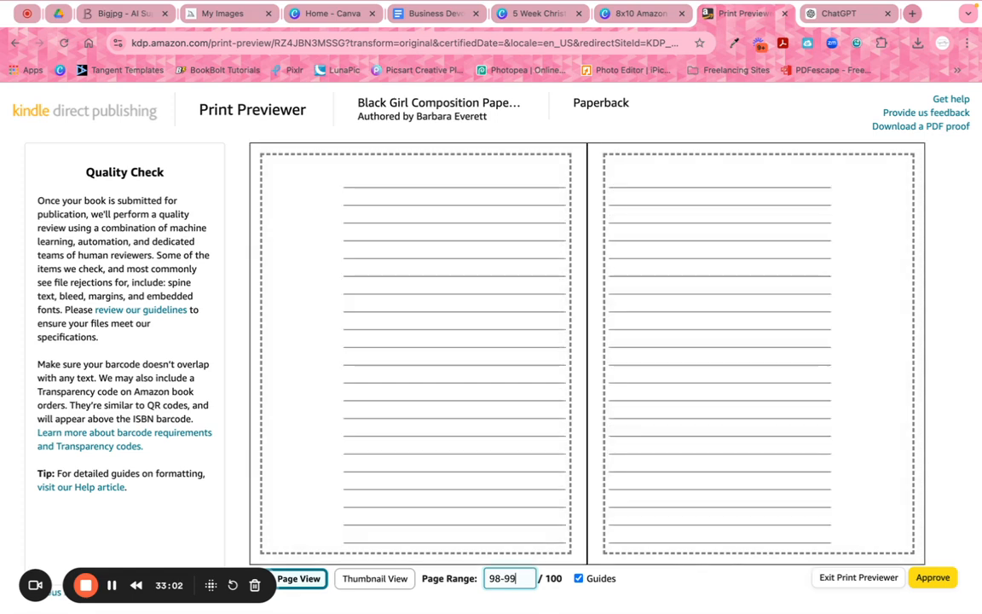
mouse_move(566, 402)
left_click(901, 324)
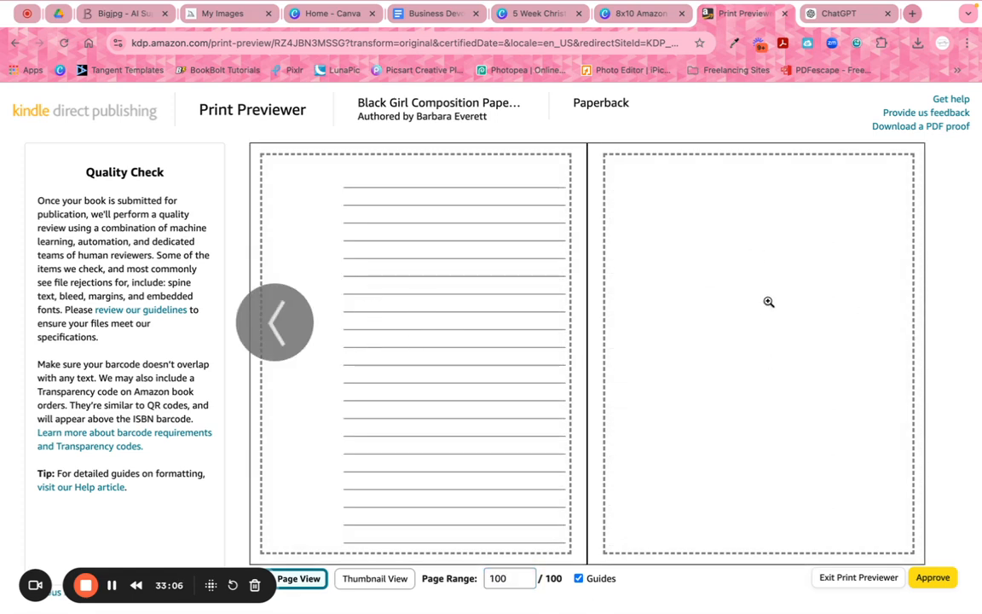
- Approve the print preview and check the paperback's print settings and printing costs in the summary
left_click(935, 581)
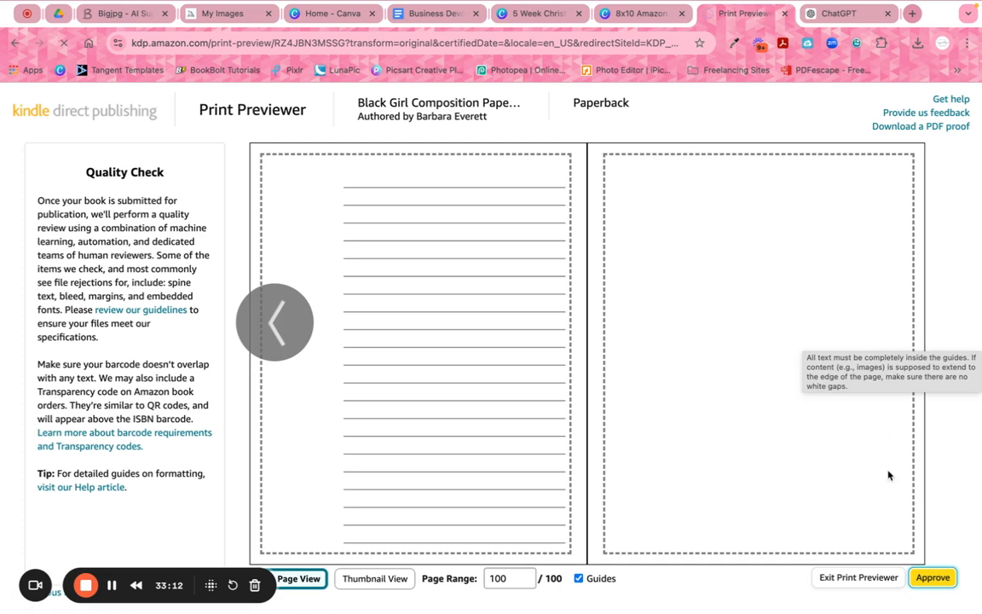
left_click(935, 579)
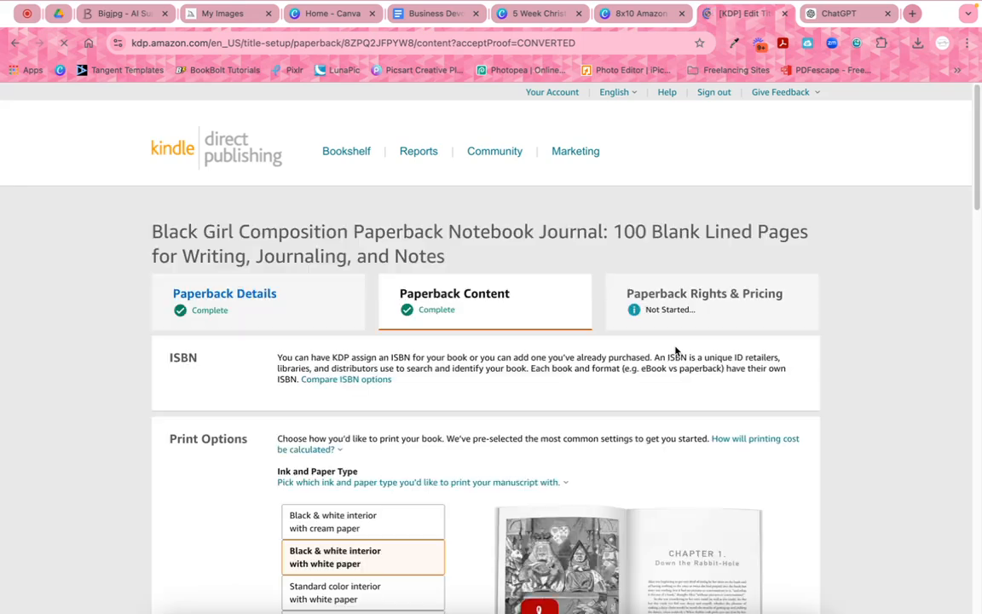
scroll(674, 345, "down", 15)
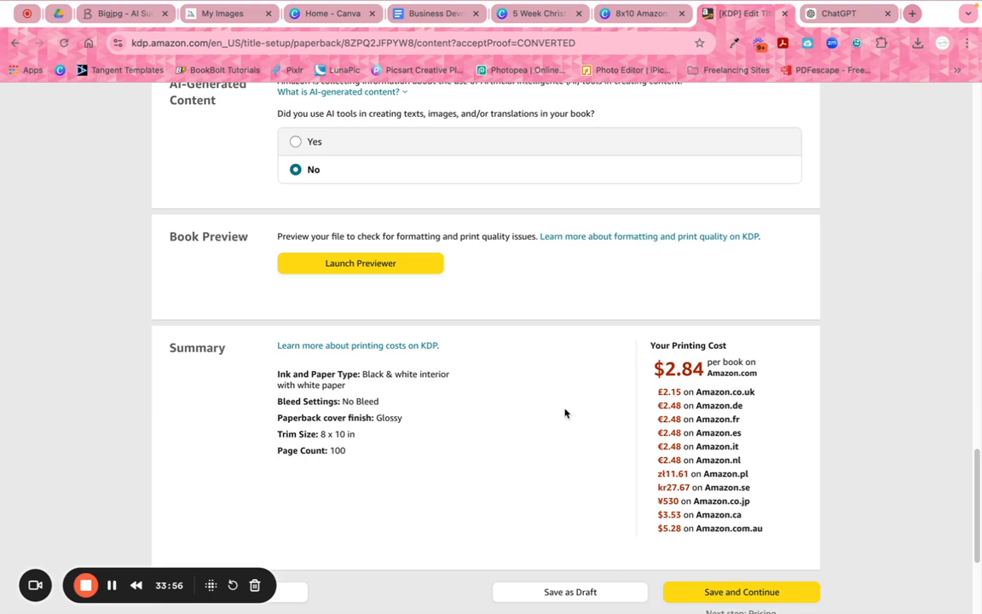
scroll(564, 413, "down", 2)
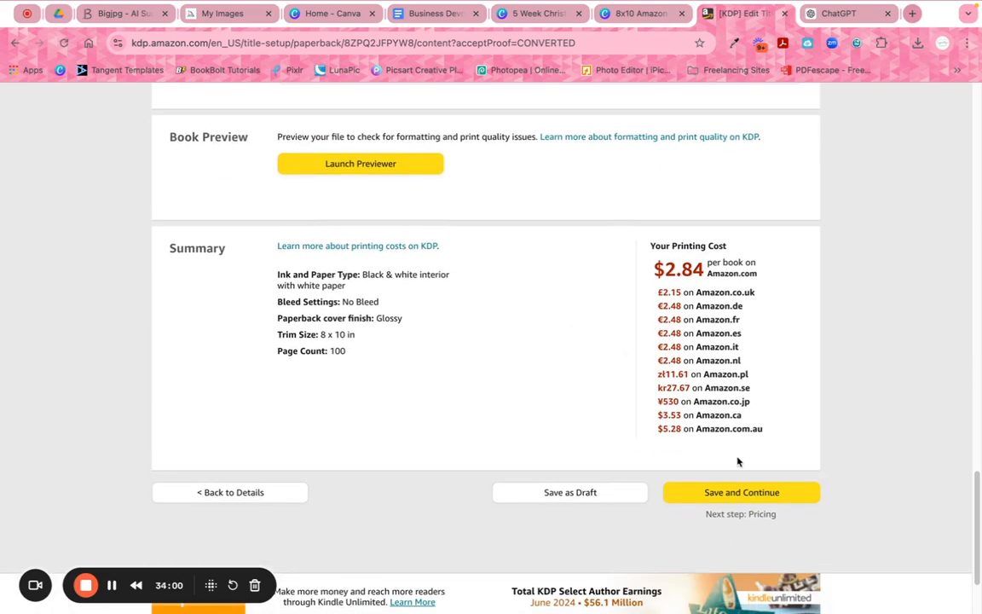
- Save the paperback content, continue to rights and pricing, and review the territories and primary marketplace settings
left_click(736, 493)
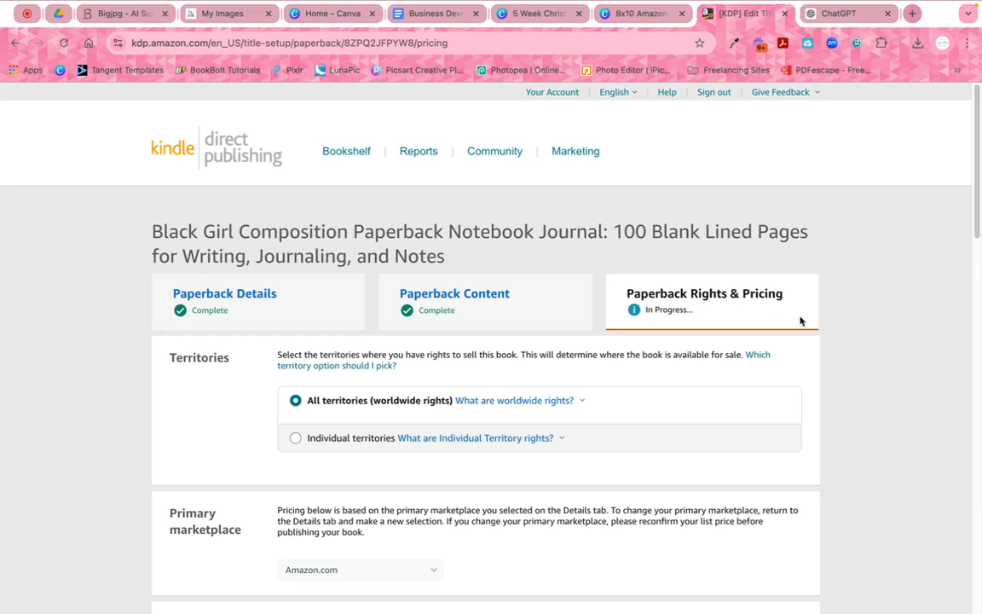
scroll(800, 321, "down", 1)
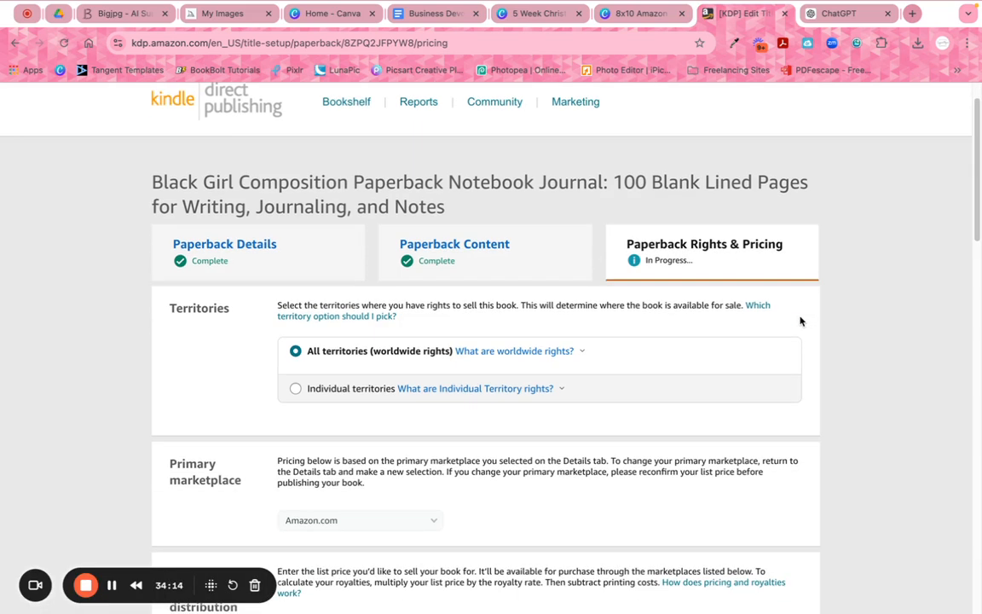
scroll(800, 320, "down", 2)
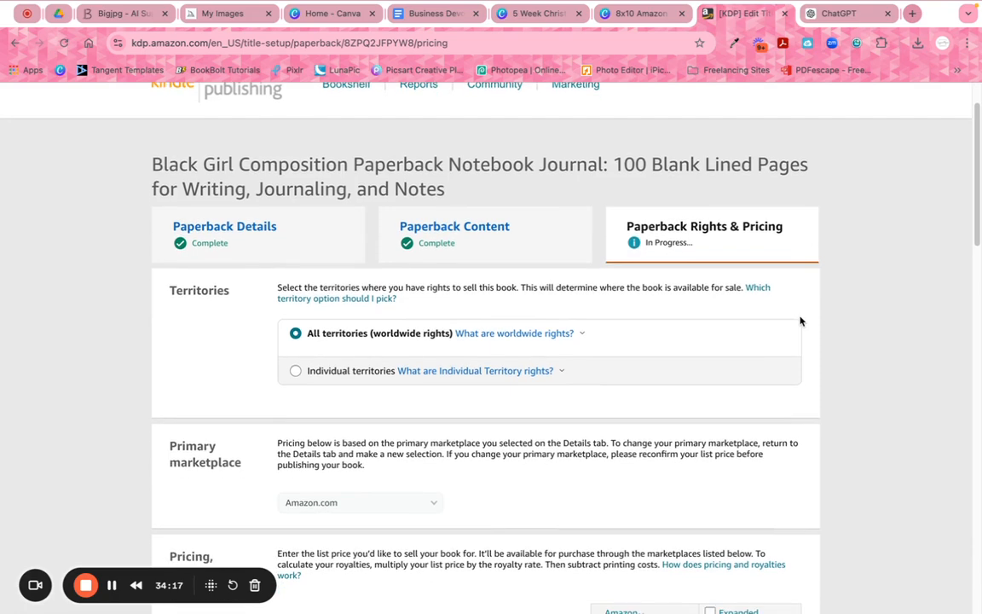
scroll(453, 292, "down", 3)
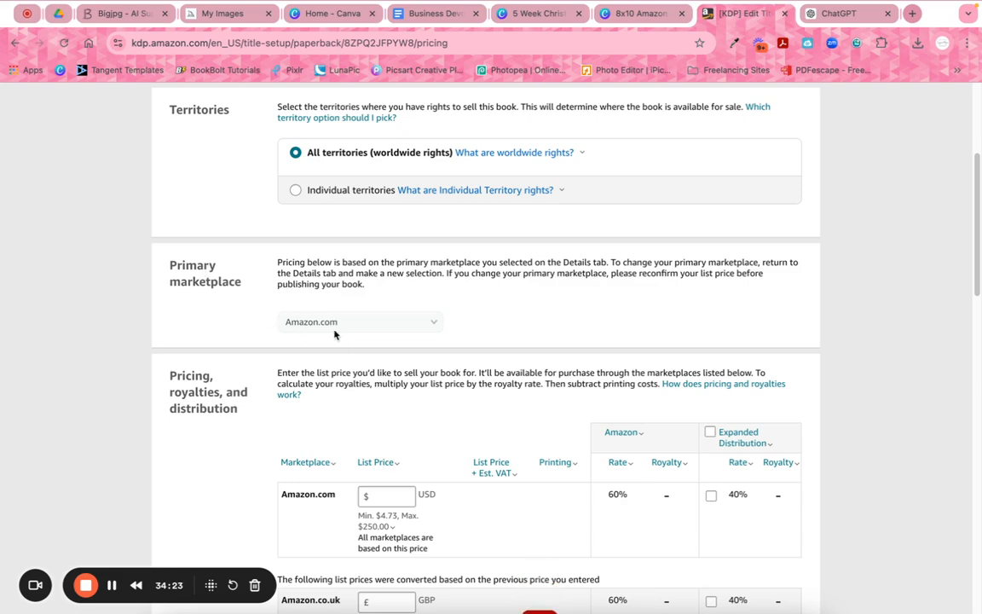
scroll(335, 334, "down", 2)
scroll(335, 333, "down", 4)
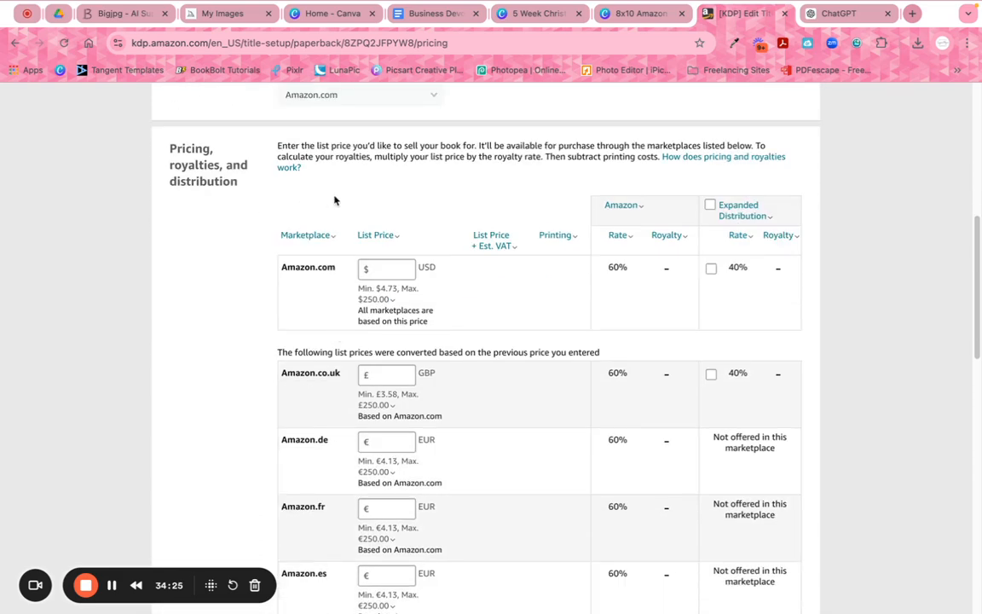
- Try a list price of 6.99 USD for the Amazon.com marketplace
left_click(390, 298)
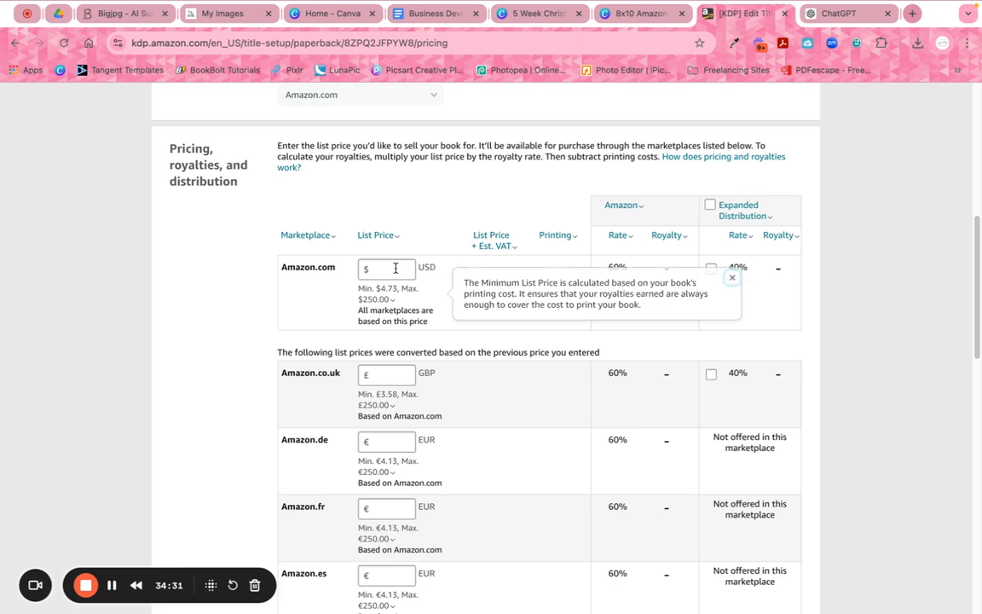
left_click(395, 269)
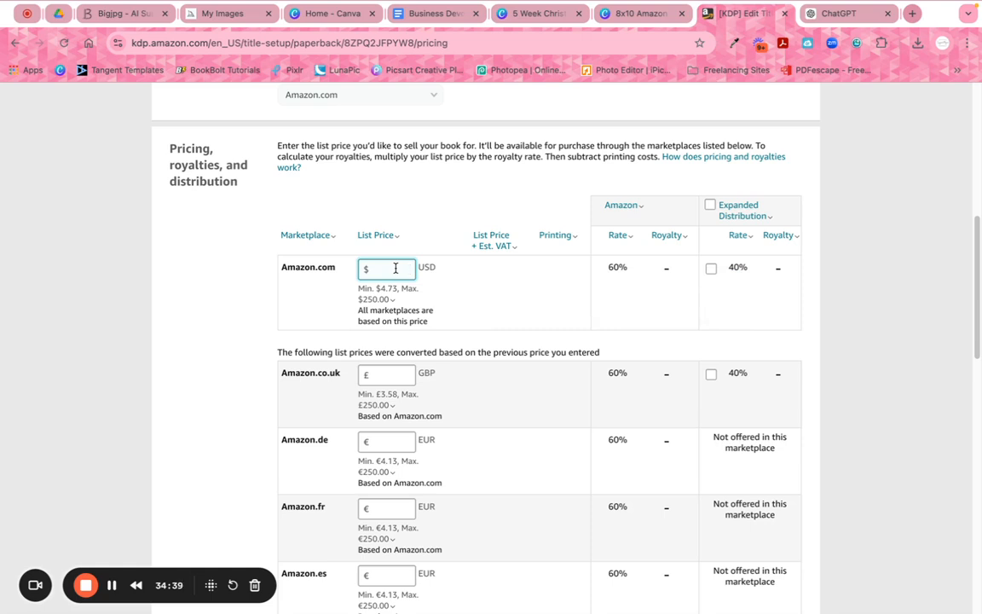
type("6.99")
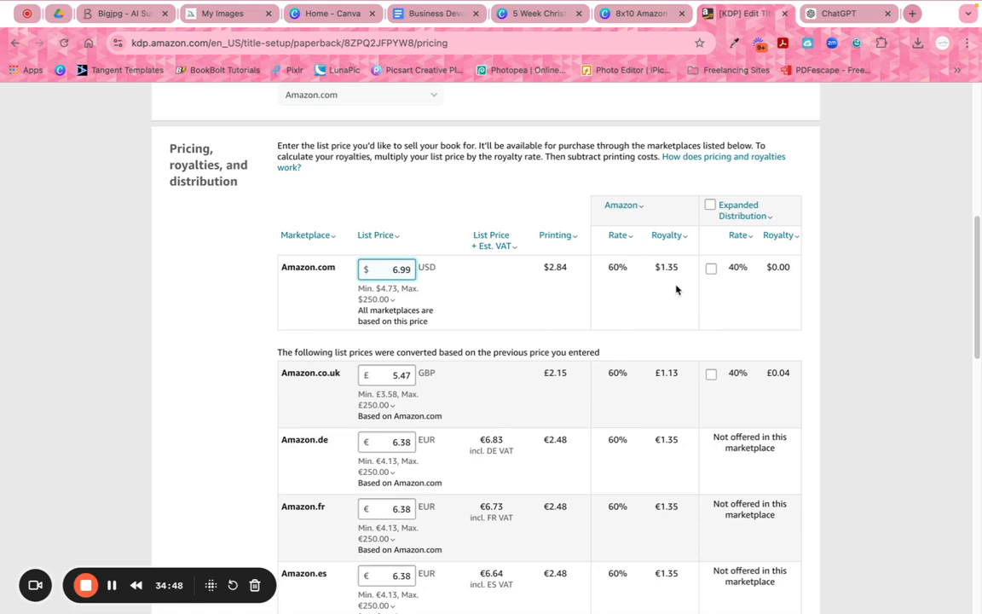
- Set the Amazon.com list price to 9.99 USD and read the explanations of the minimum list price and estimated VAT
double_click(408, 268)
type("9.99")
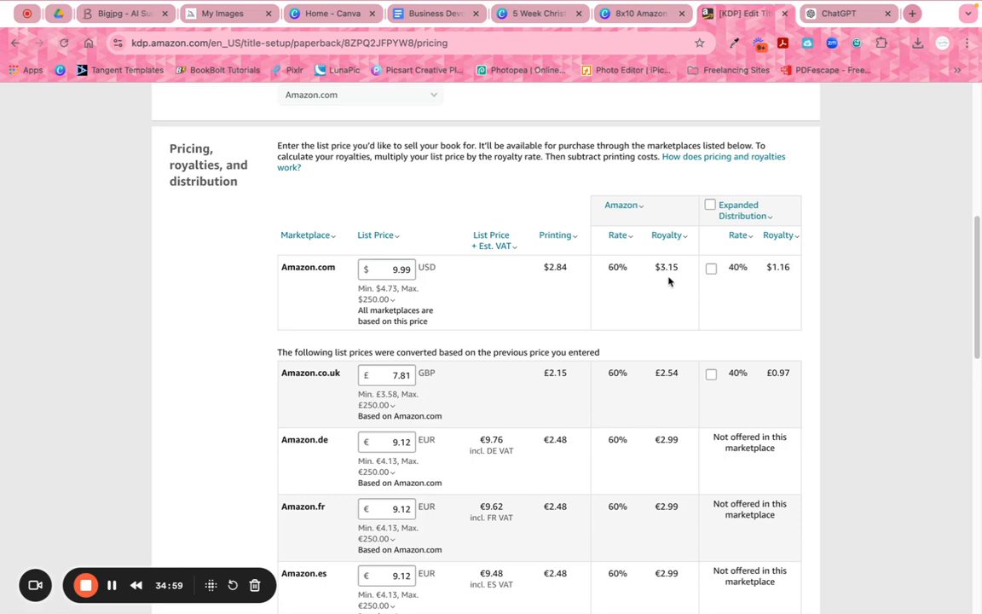
left_click(391, 299)
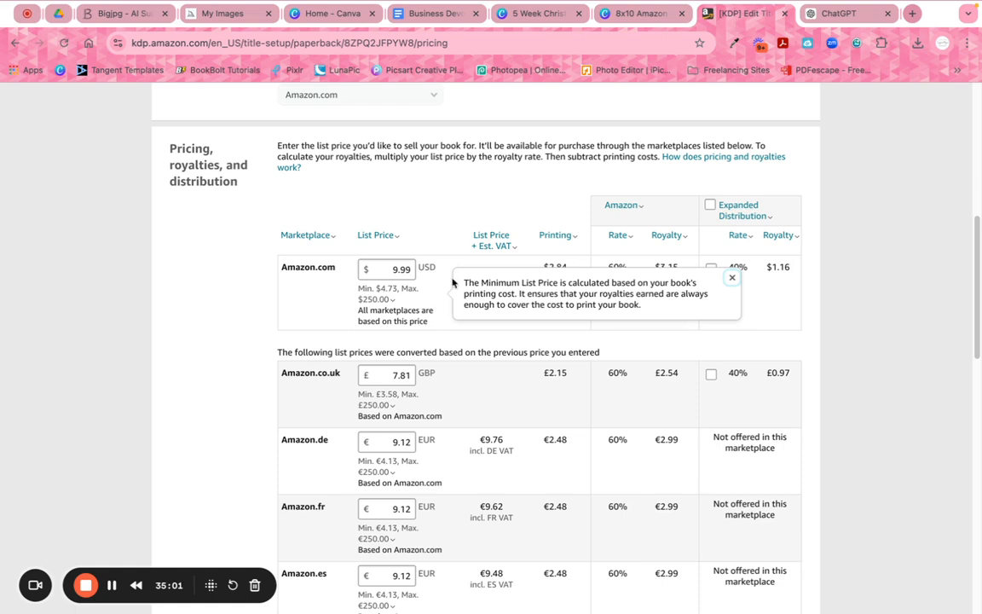
left_click(427, 242)
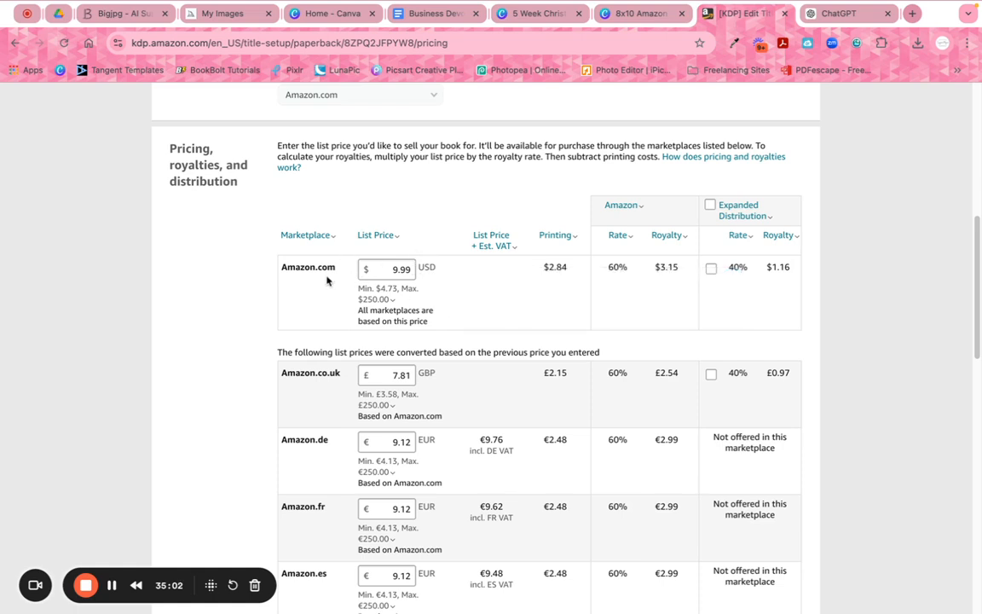
left_click(388, 290)
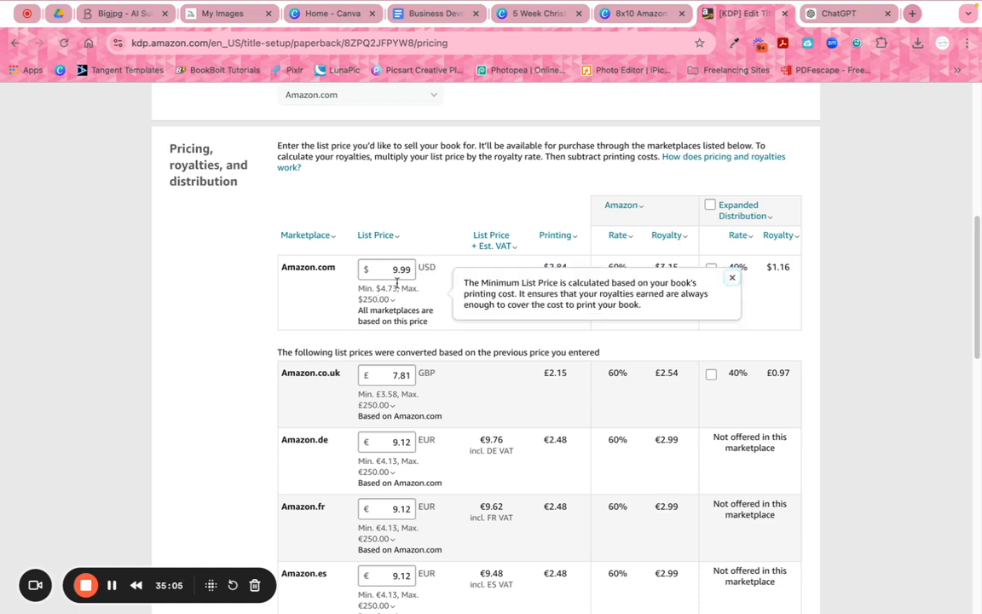
left_click(472, 197)
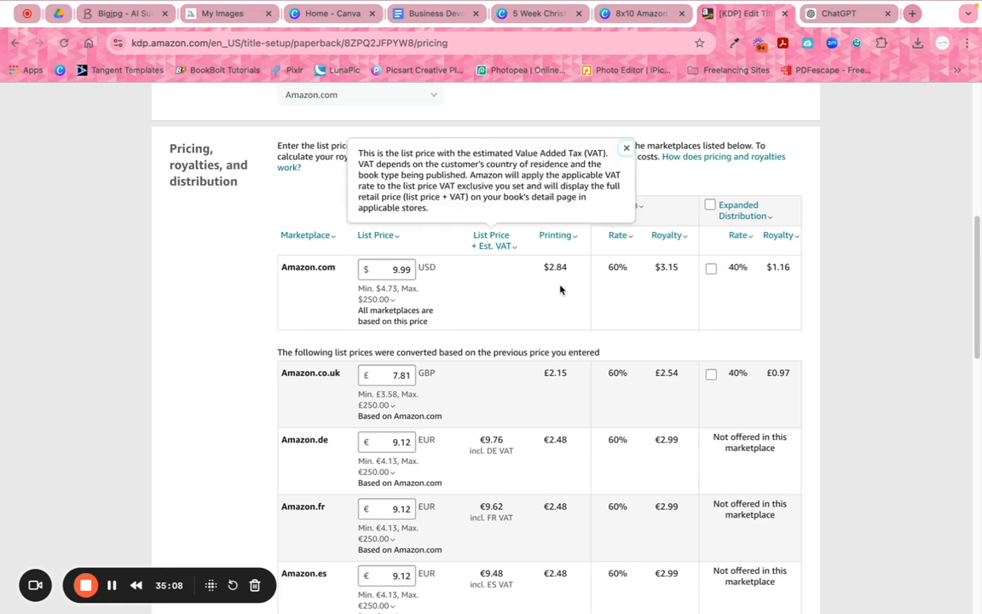
left_click(388, 290)
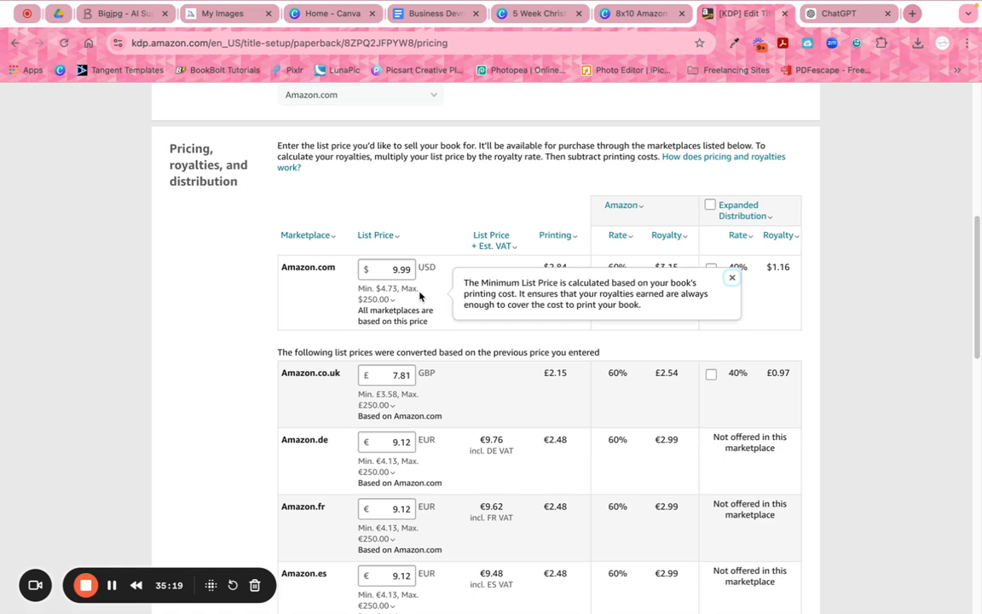
left_click(732, 277)
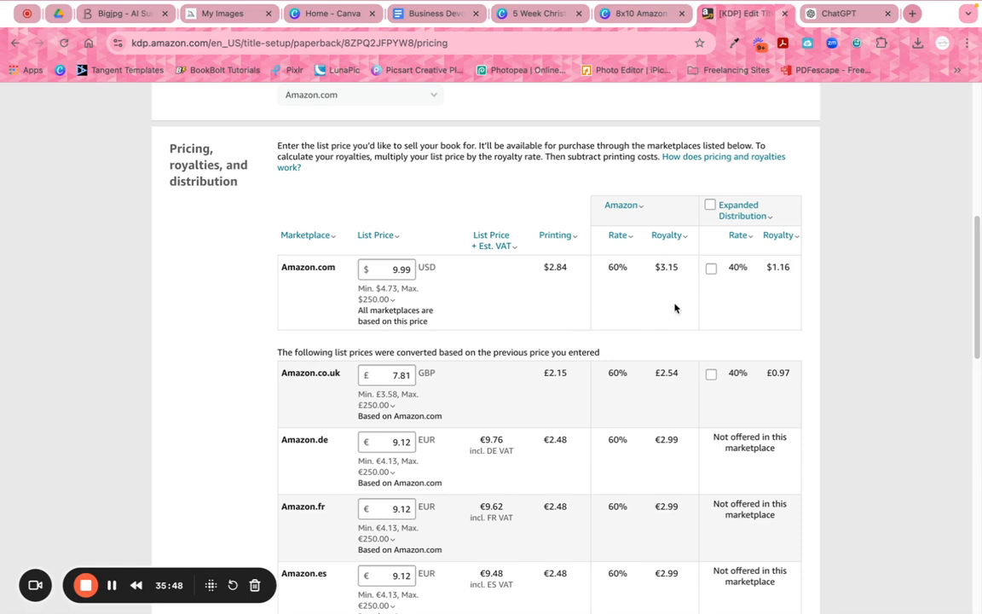
- Review the converted list prices for the other marketplaces, the terms and conditions, and the book proof option
scroll(620, 324, "down", 1)
scroll(619, 323, "down", 3)
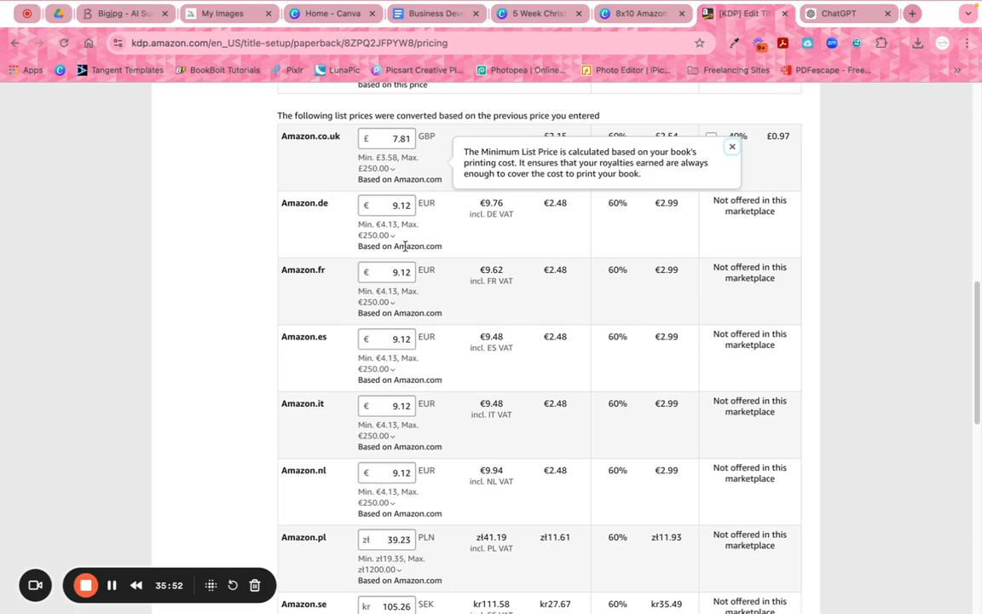
scroll(377, 410, "up", 2)
scroll(379, 417, "down", 6)
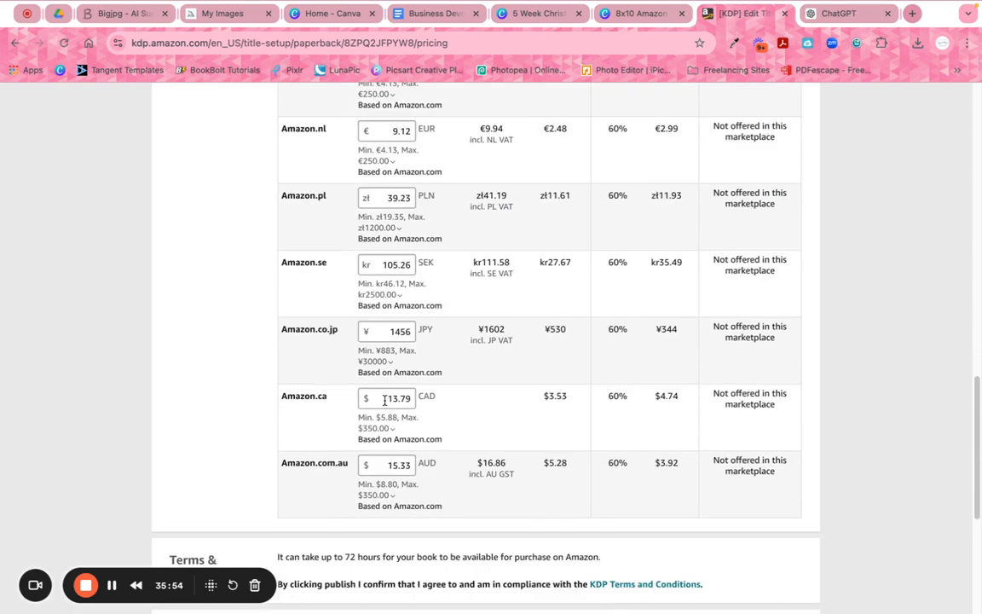
scroll(385, 388, "up", 2)
scroll(386, 390, "down", 5)
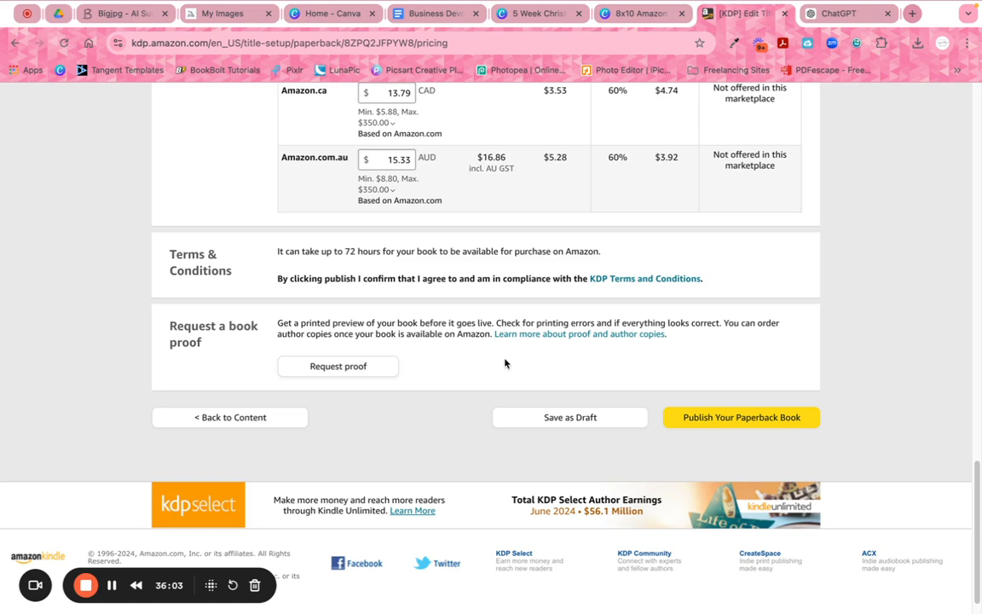
scroll(505, 363, "down", 1)
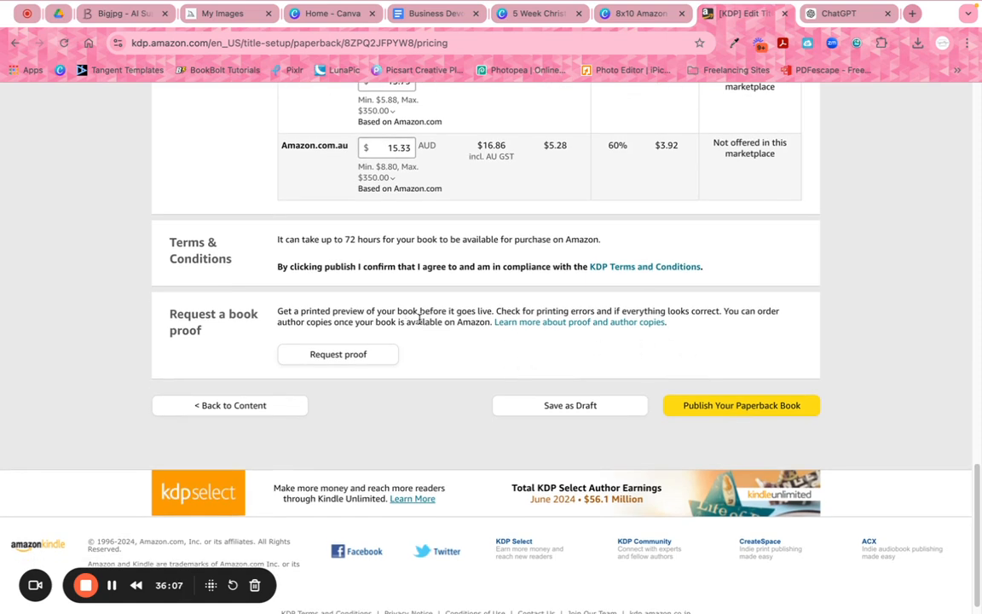
- Read the KDP help page on proof and author copies, and close it to return to the pricing page
left_click(562, 324)
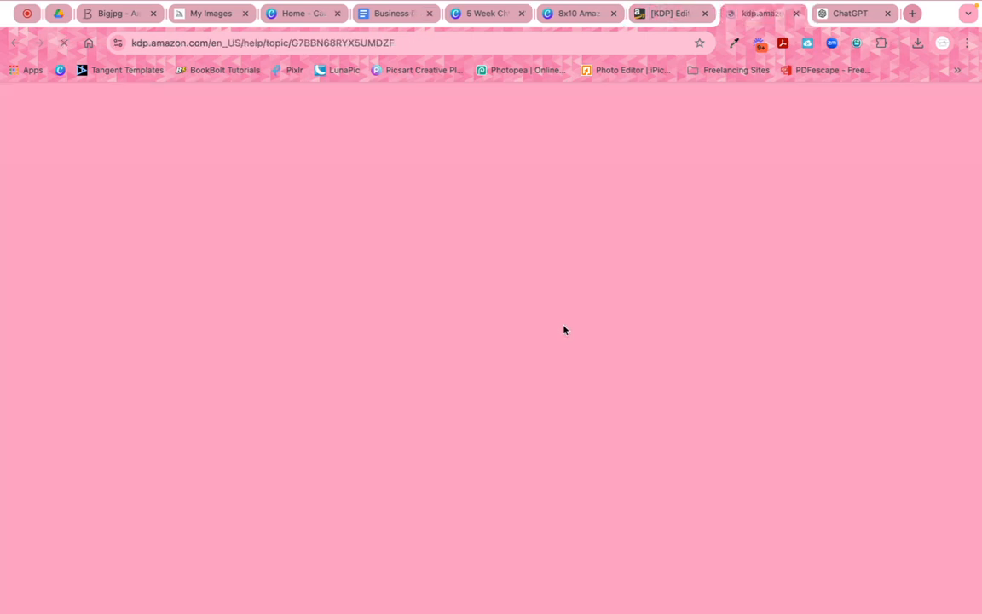
scroll(562, 325, "down", 3)
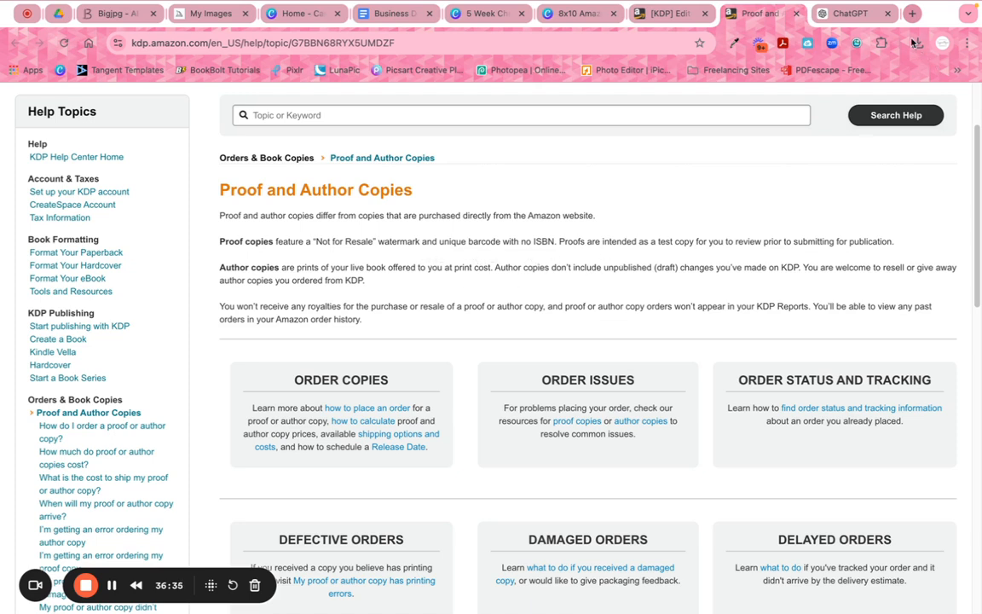
left_click(797, 14)
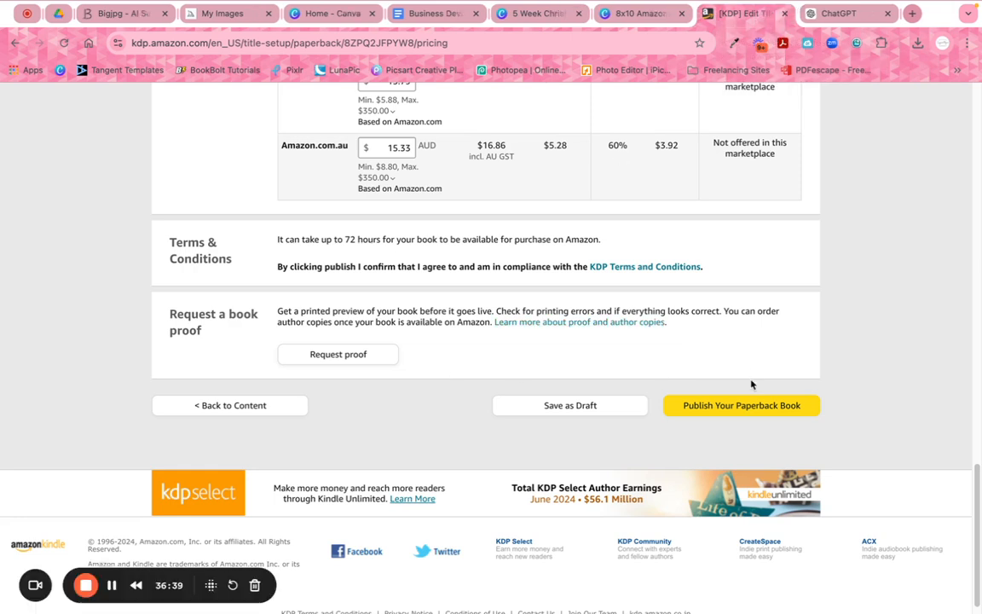
- Publish the paperback book and close the submission confirmation on the bookshelf without starting an eBook
left_click(742, 408)
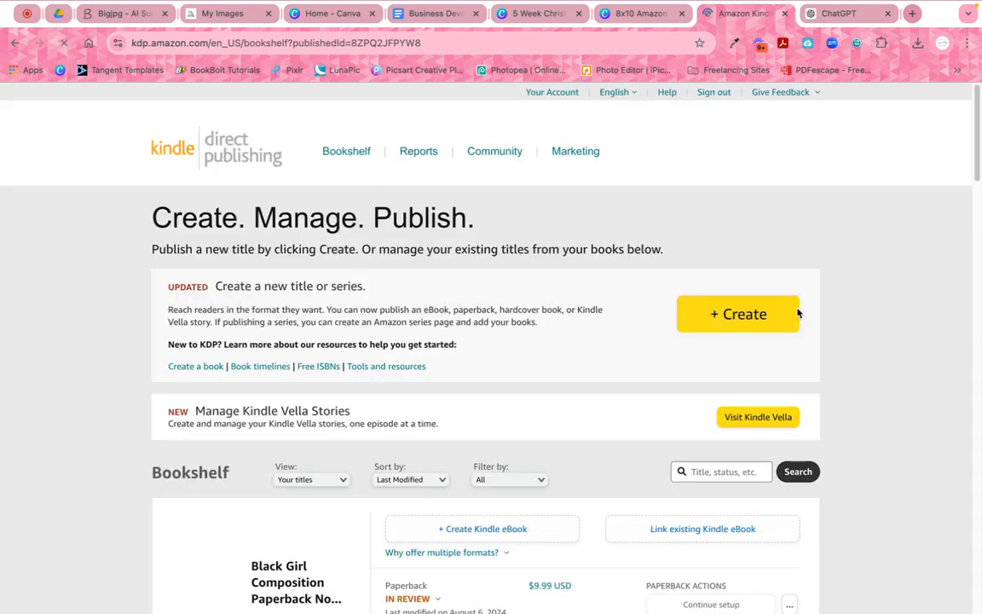
scroll(555, 380, "down", 3)
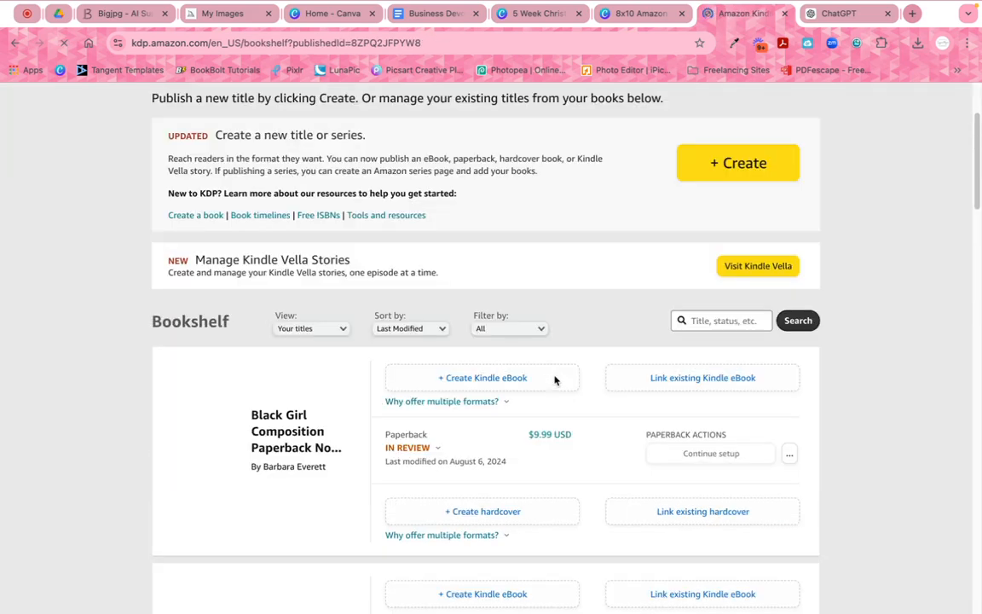
scroll(555, 380, "down", 1)
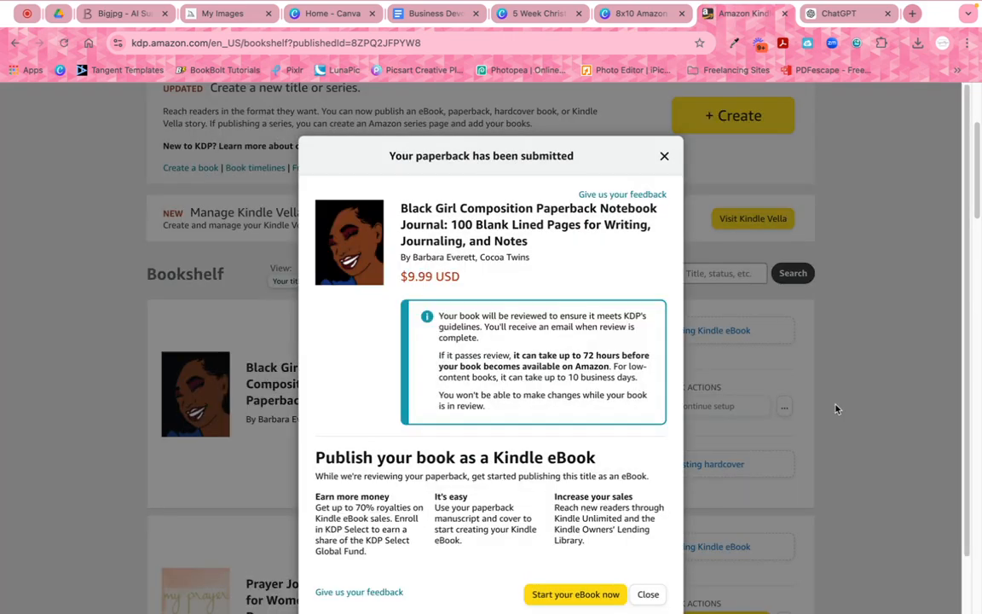
scroll(571, 381, "down", 2)
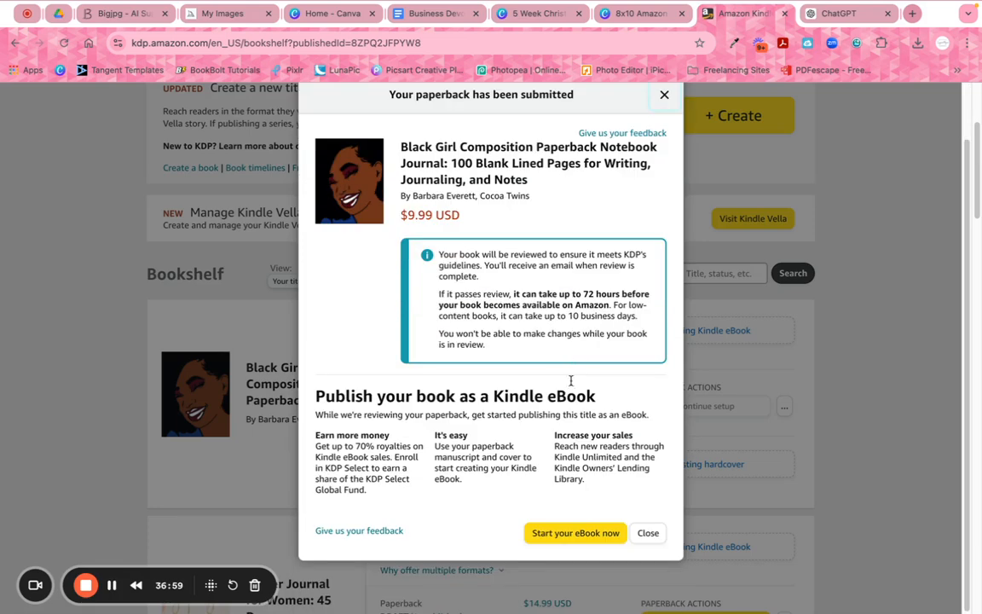
left_click(648, 533)
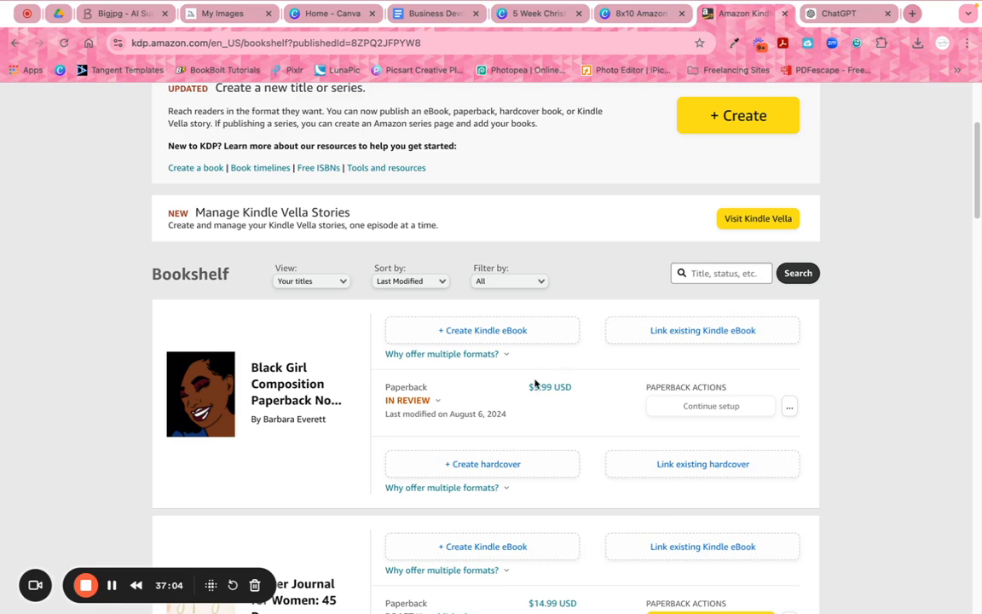
left_click(789, 408)
left_click(790, 408)
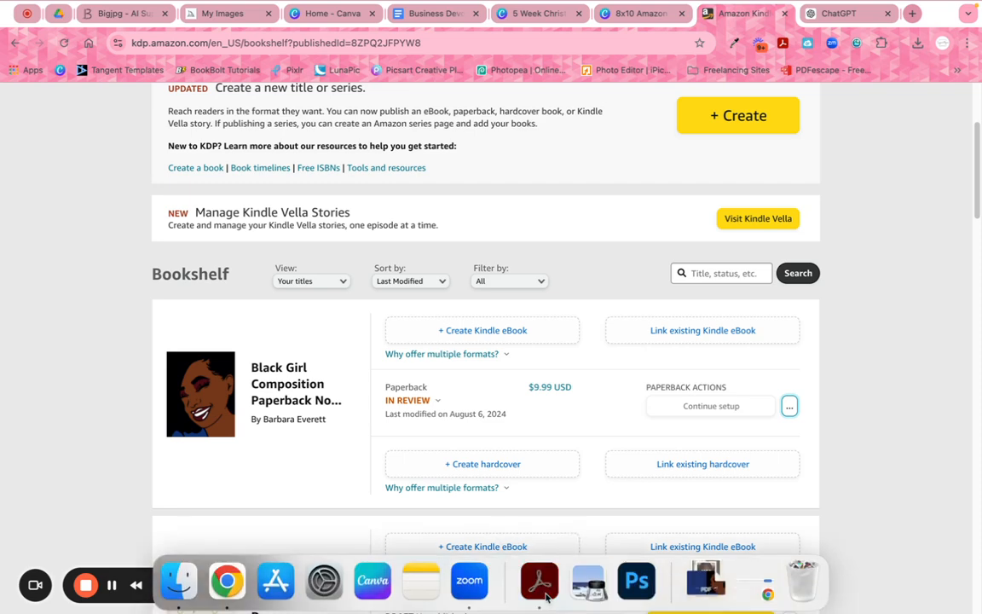
right_click(541, 577)
left_click(540, 530)
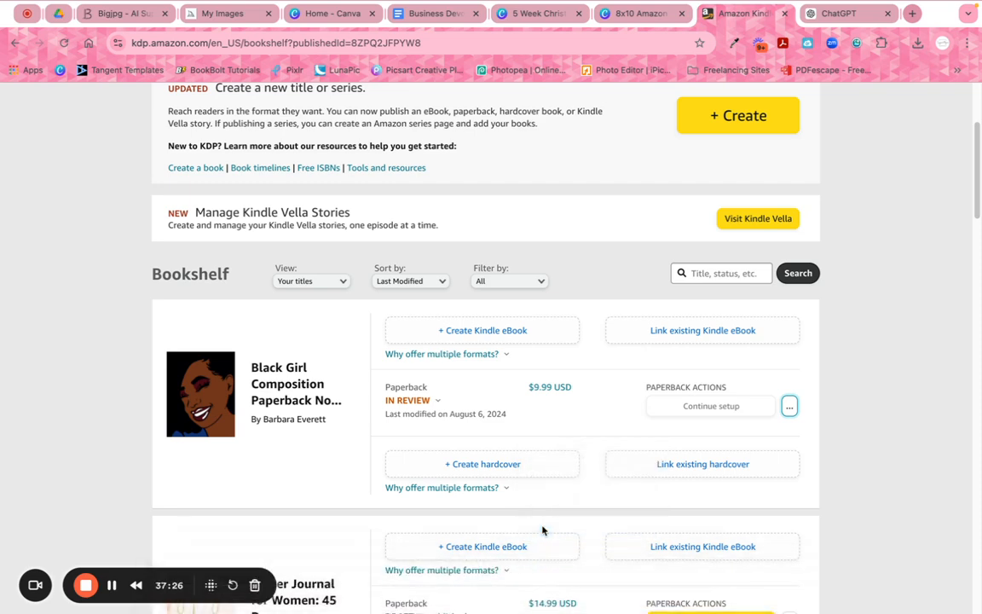